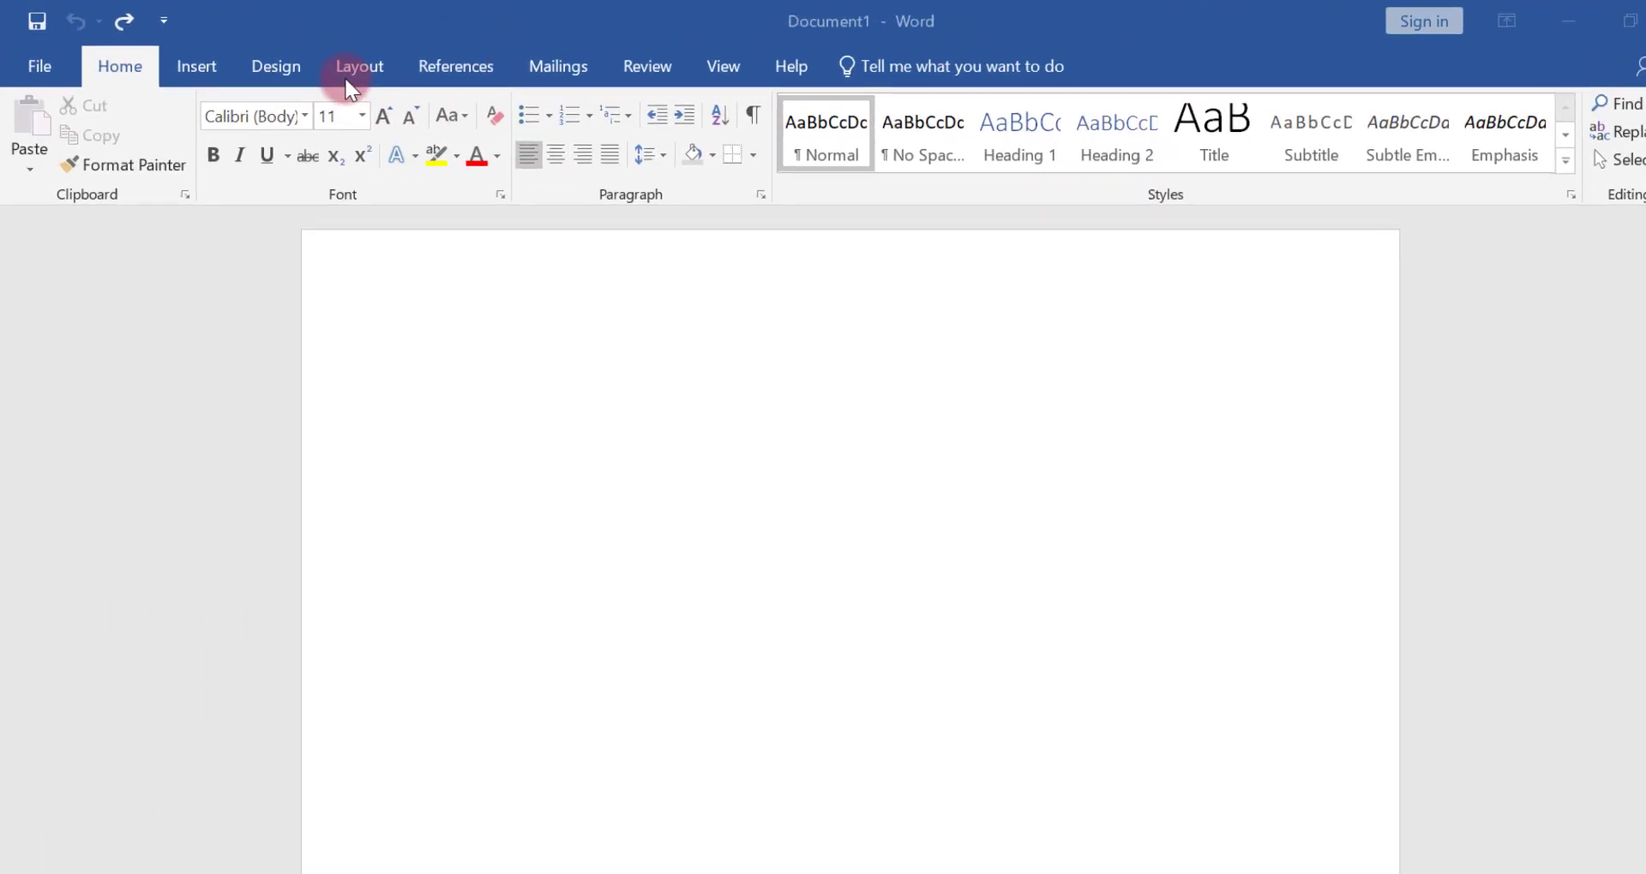
Set the document's page size to A4
click(347, 81)
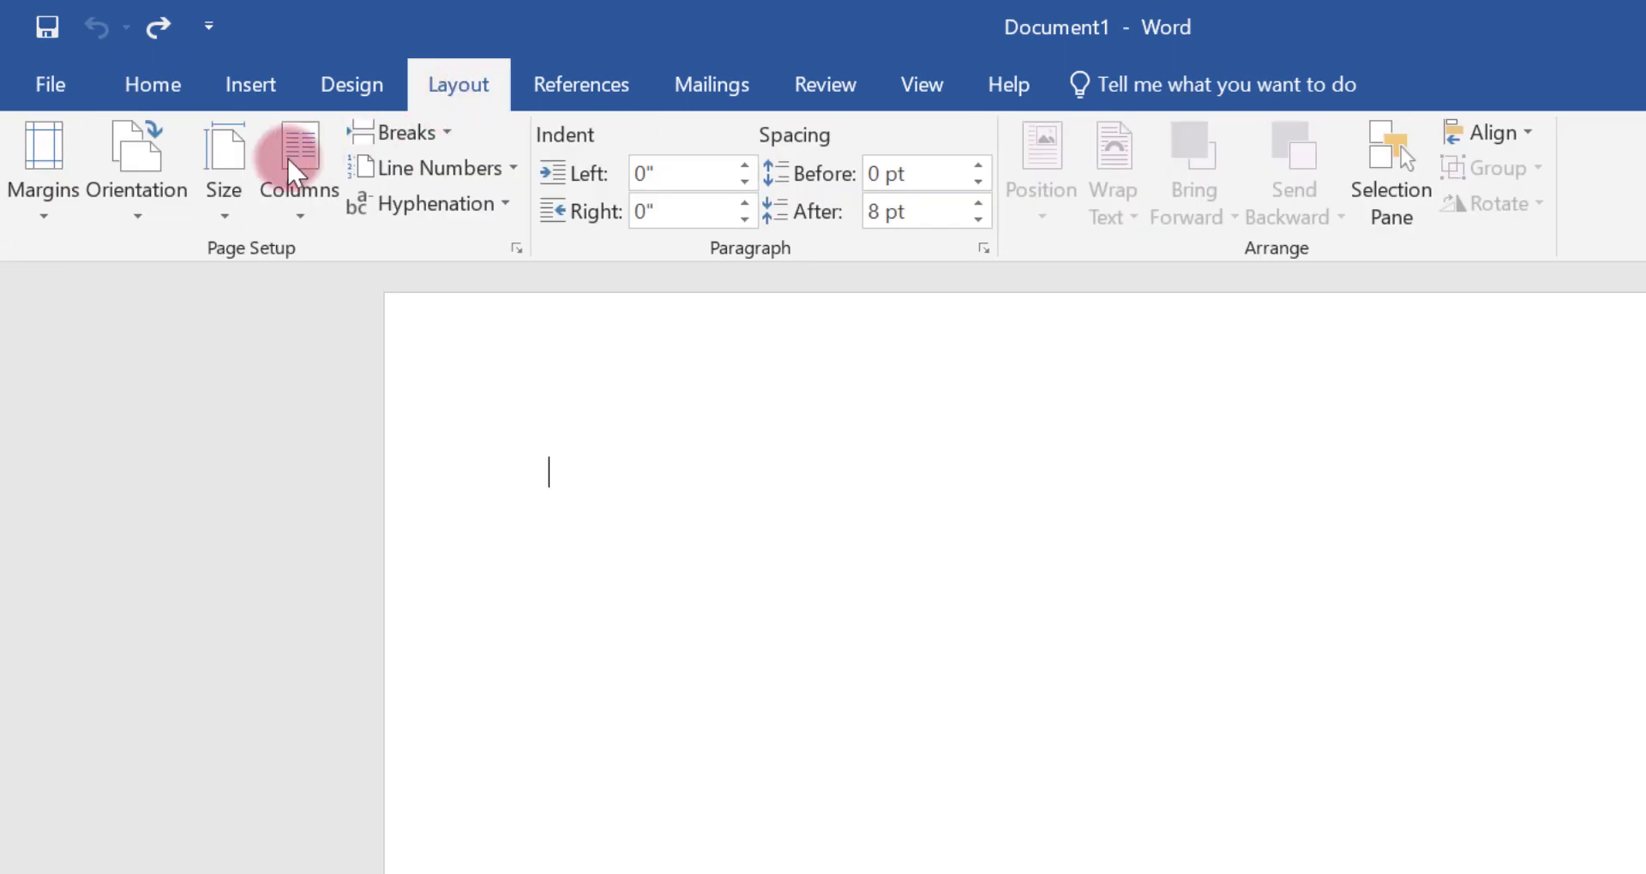
click(240, 156)
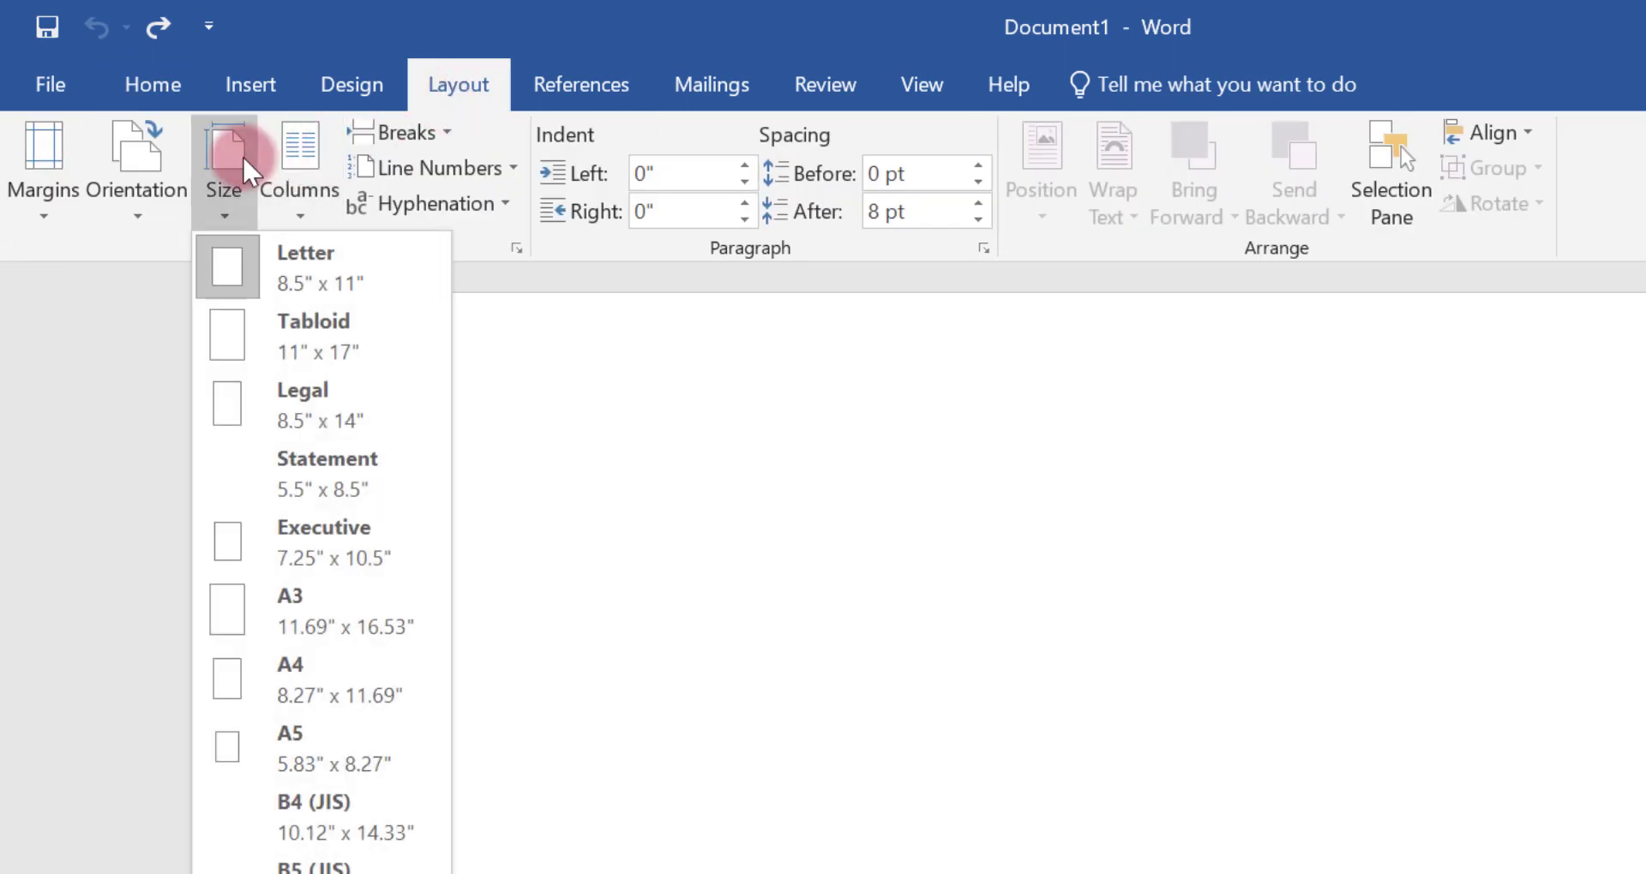
click(286, 655)
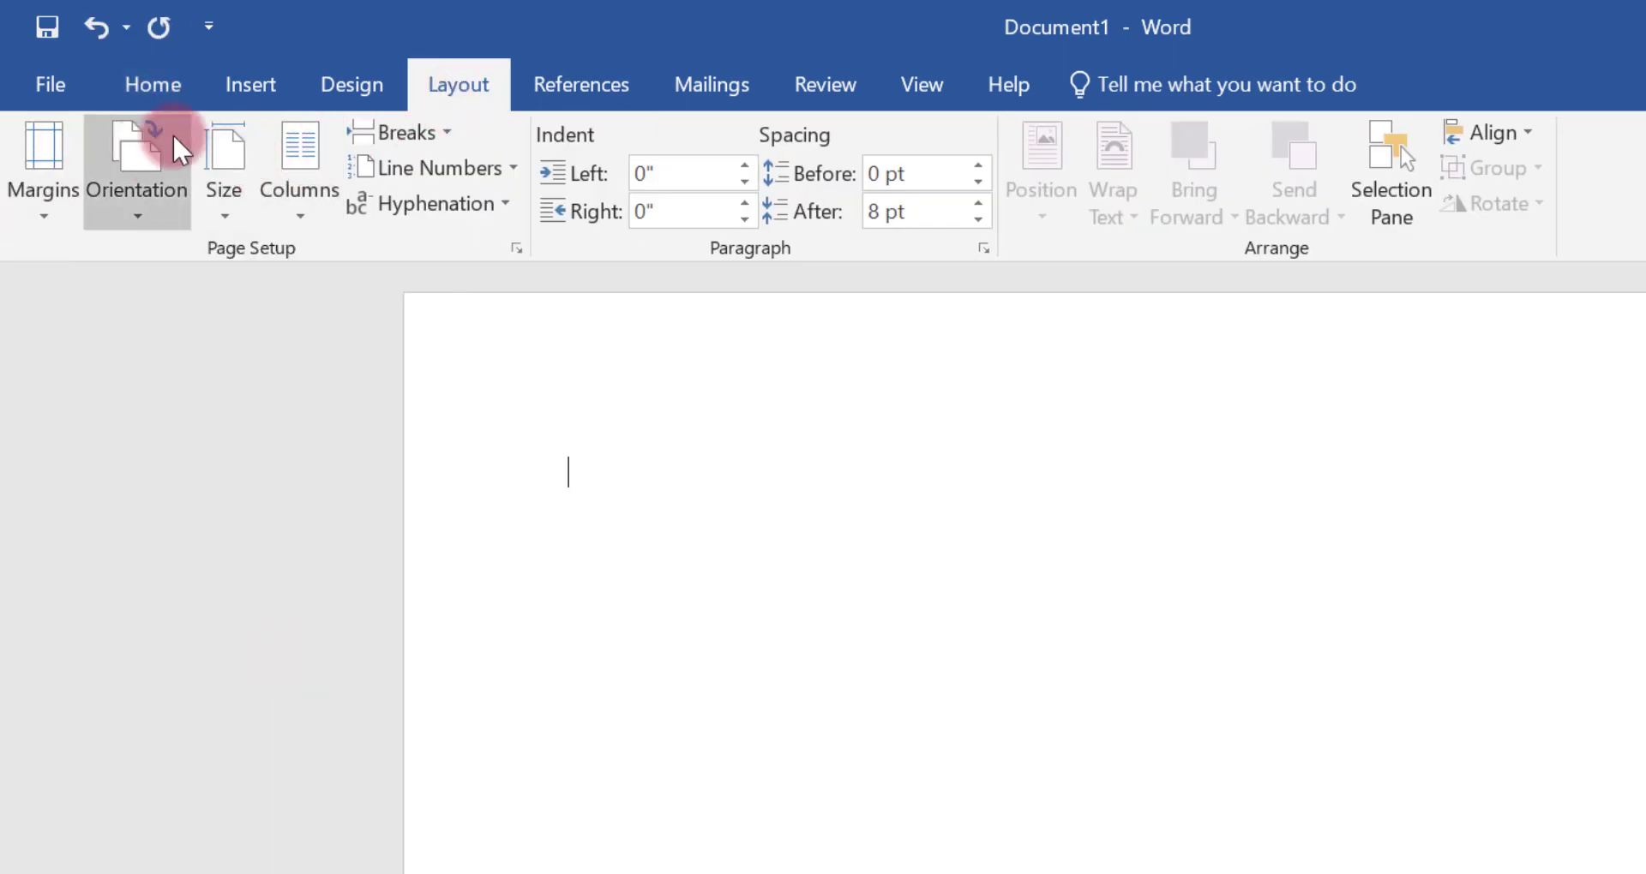
Apply the No Spacing style and set the font to Arial
click(158, 87)
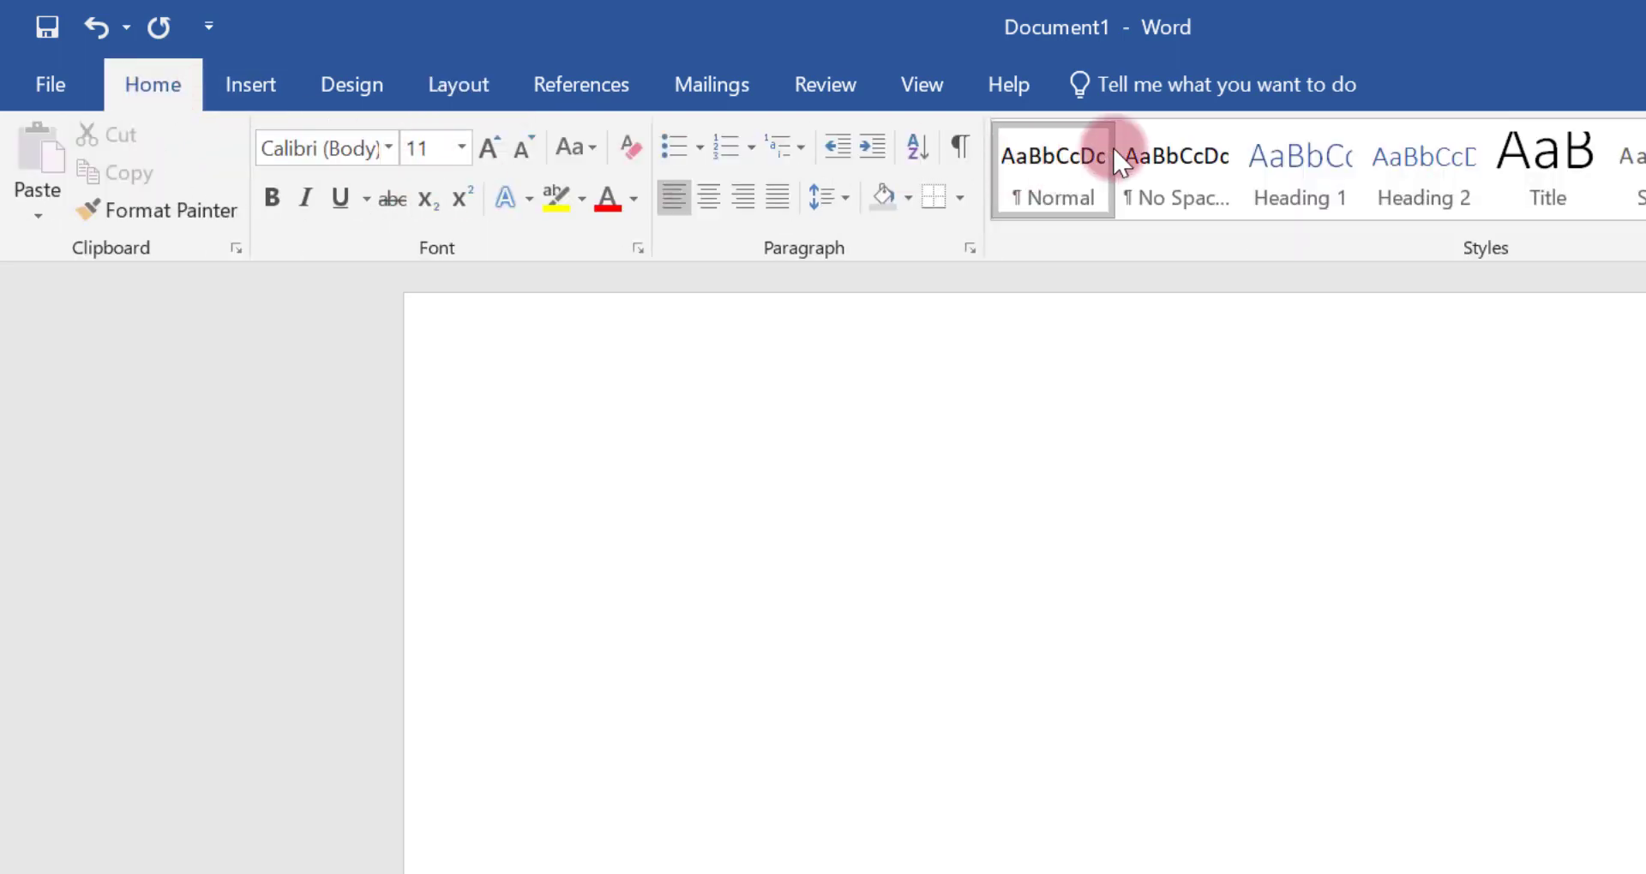
click(1160, 158)
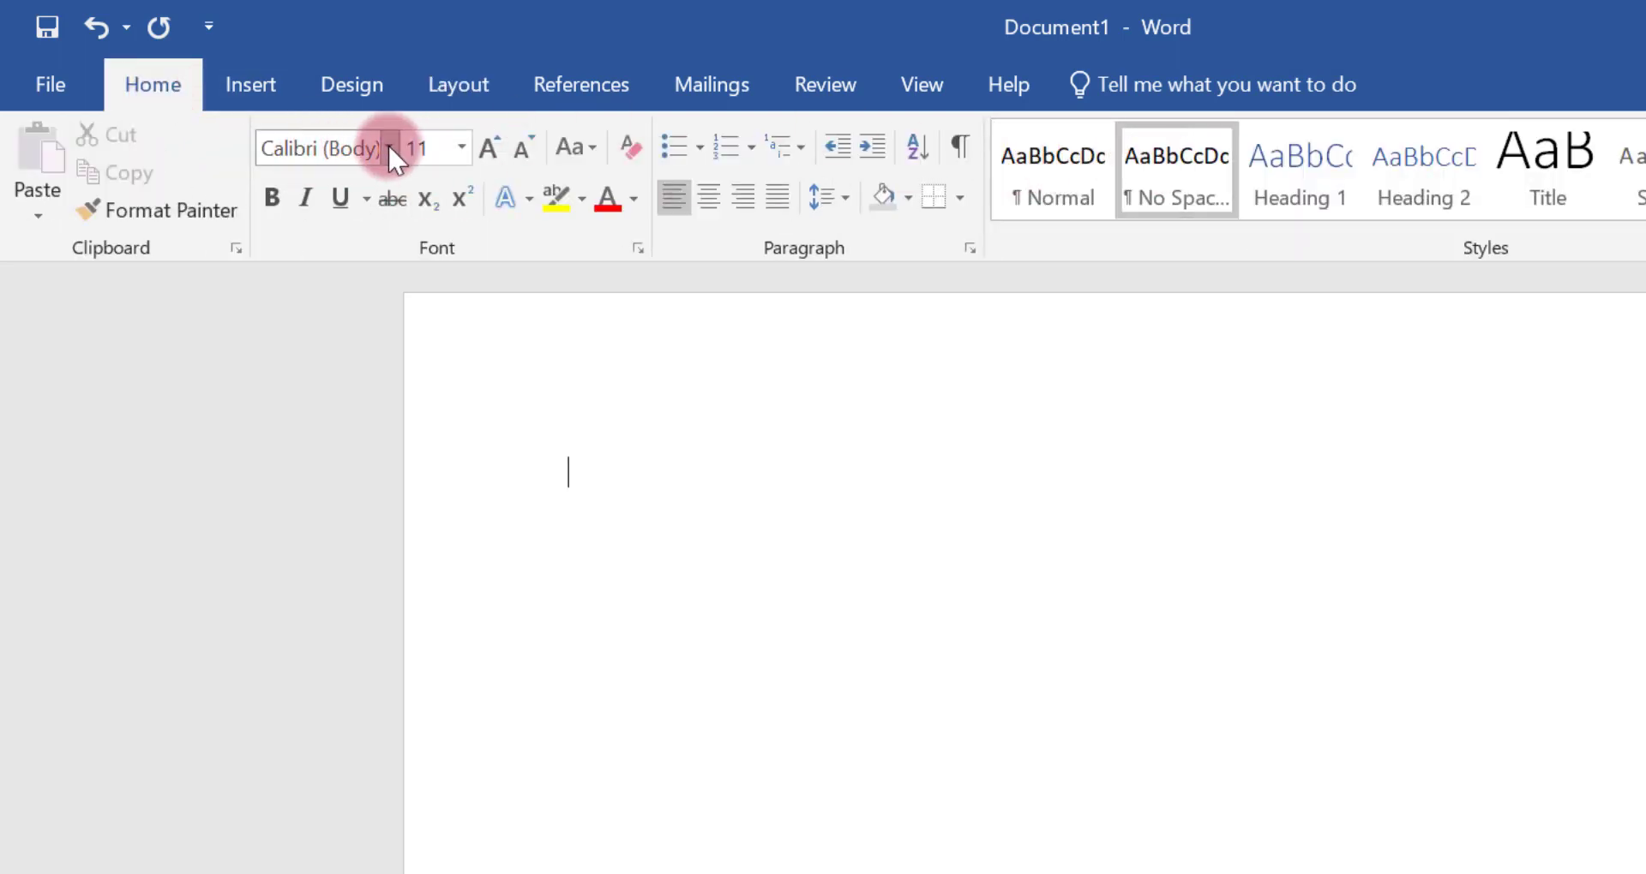
click(387, 147)
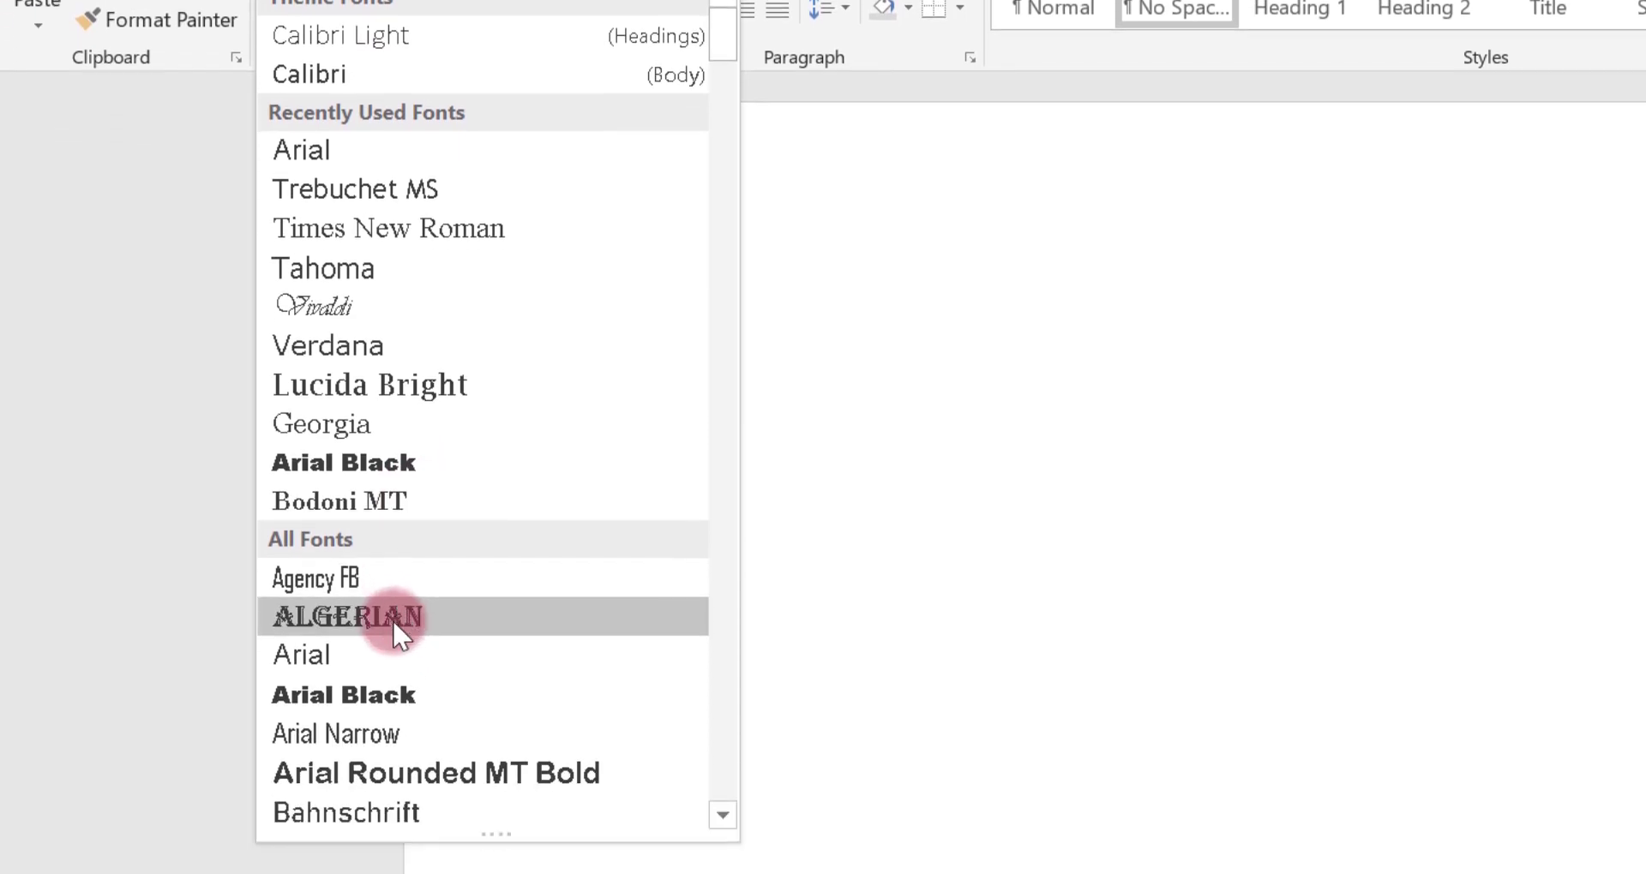
click(362, 607)
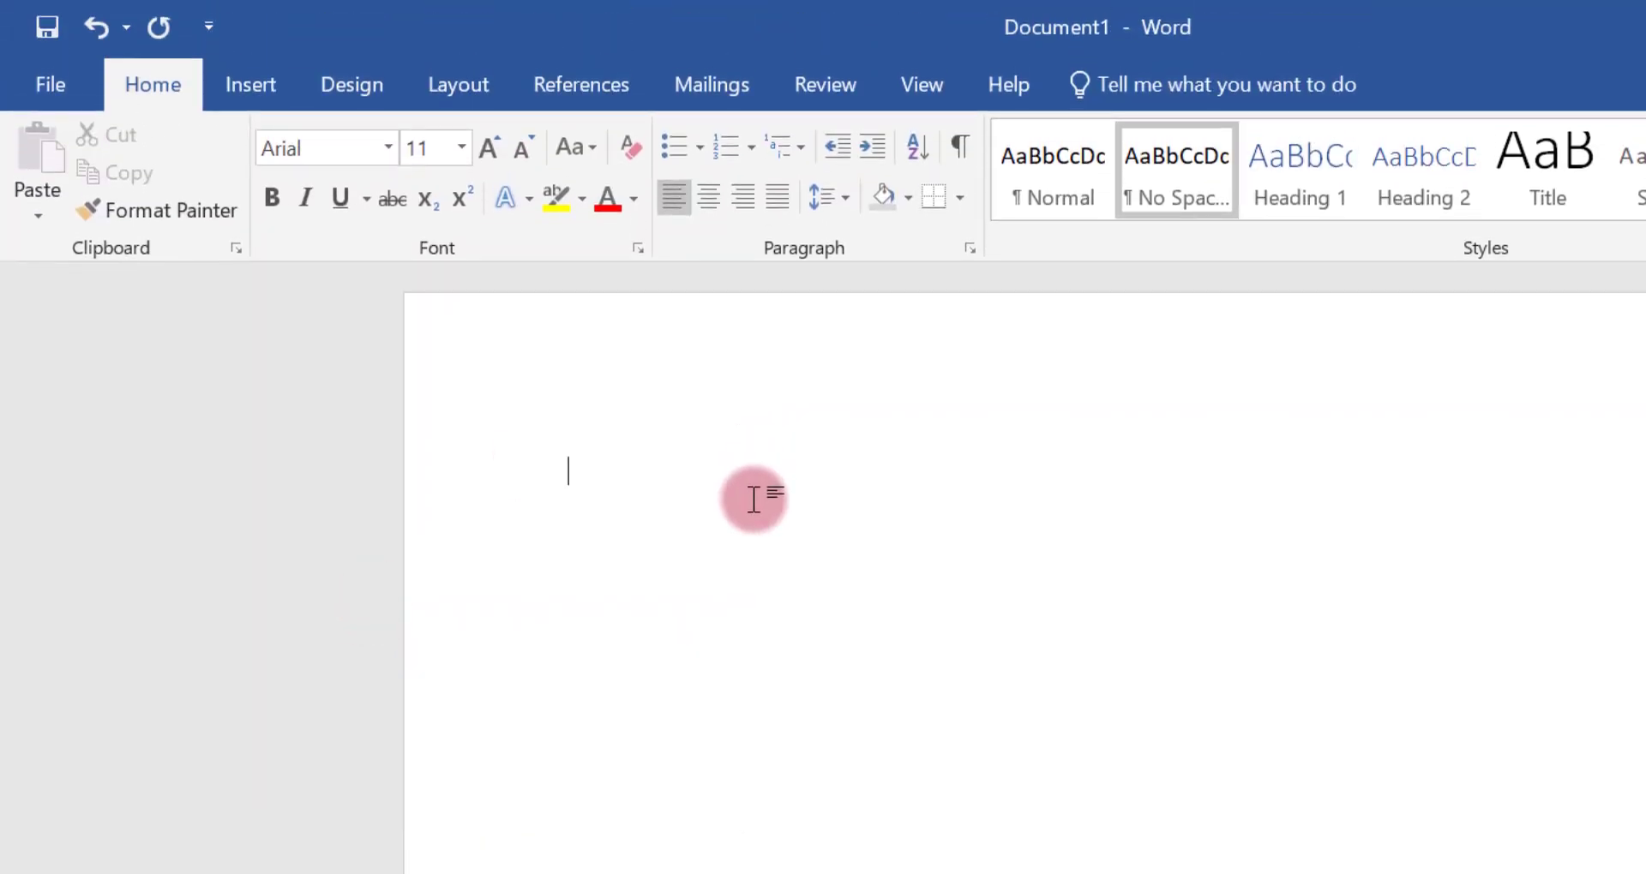
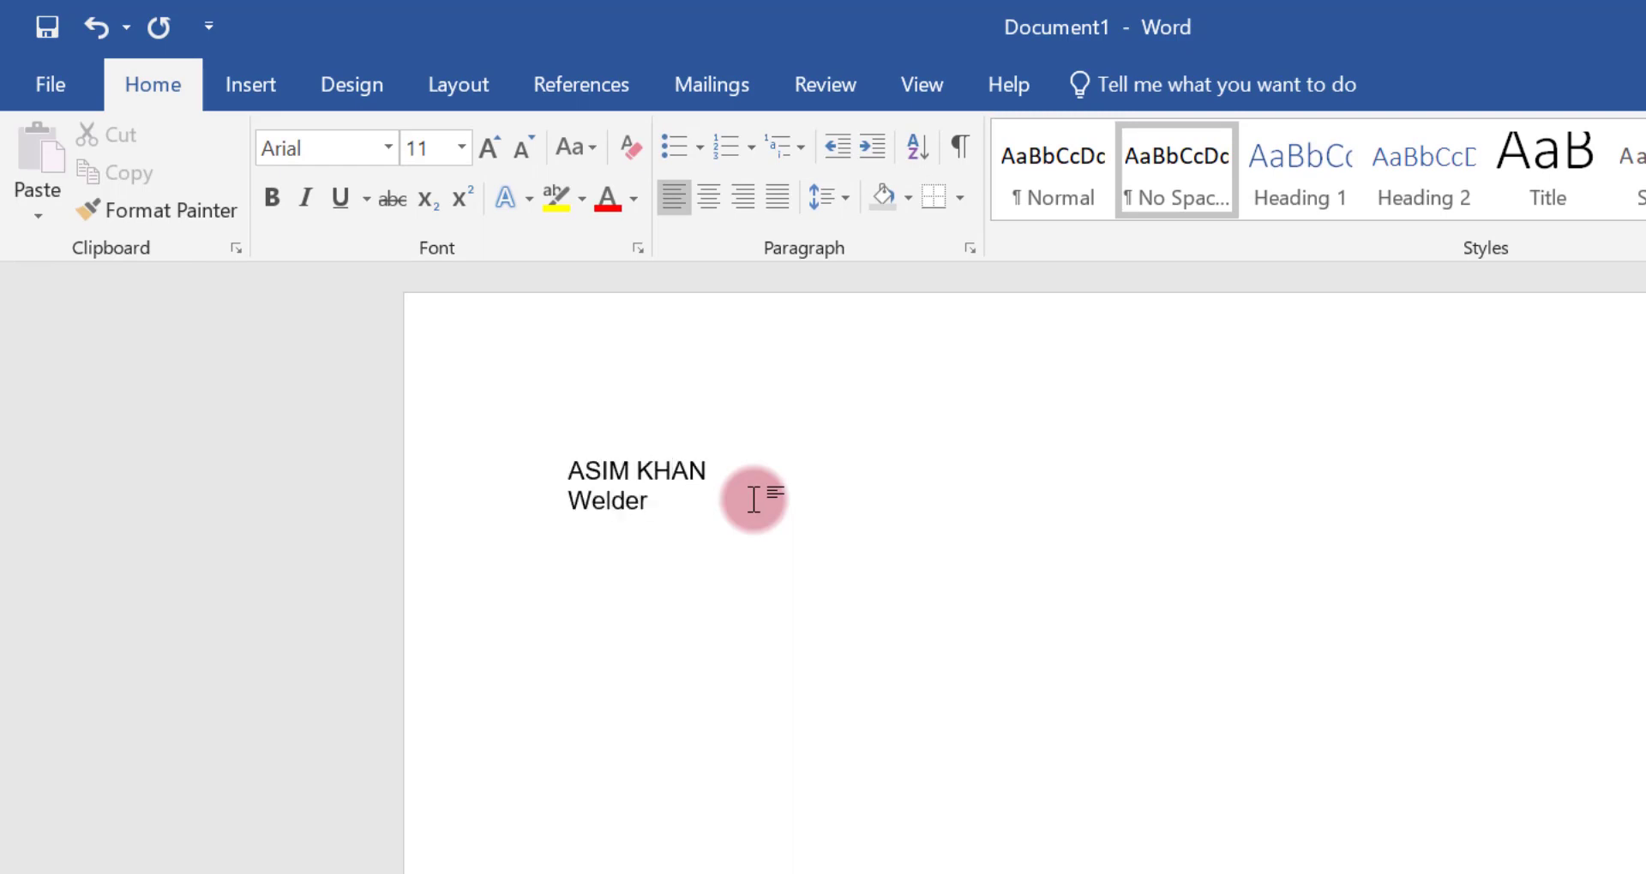
Enter the applicant's full name, the job title Welder, and labelled Phone and Email details on separate lines
text( Welder Phone: +123)
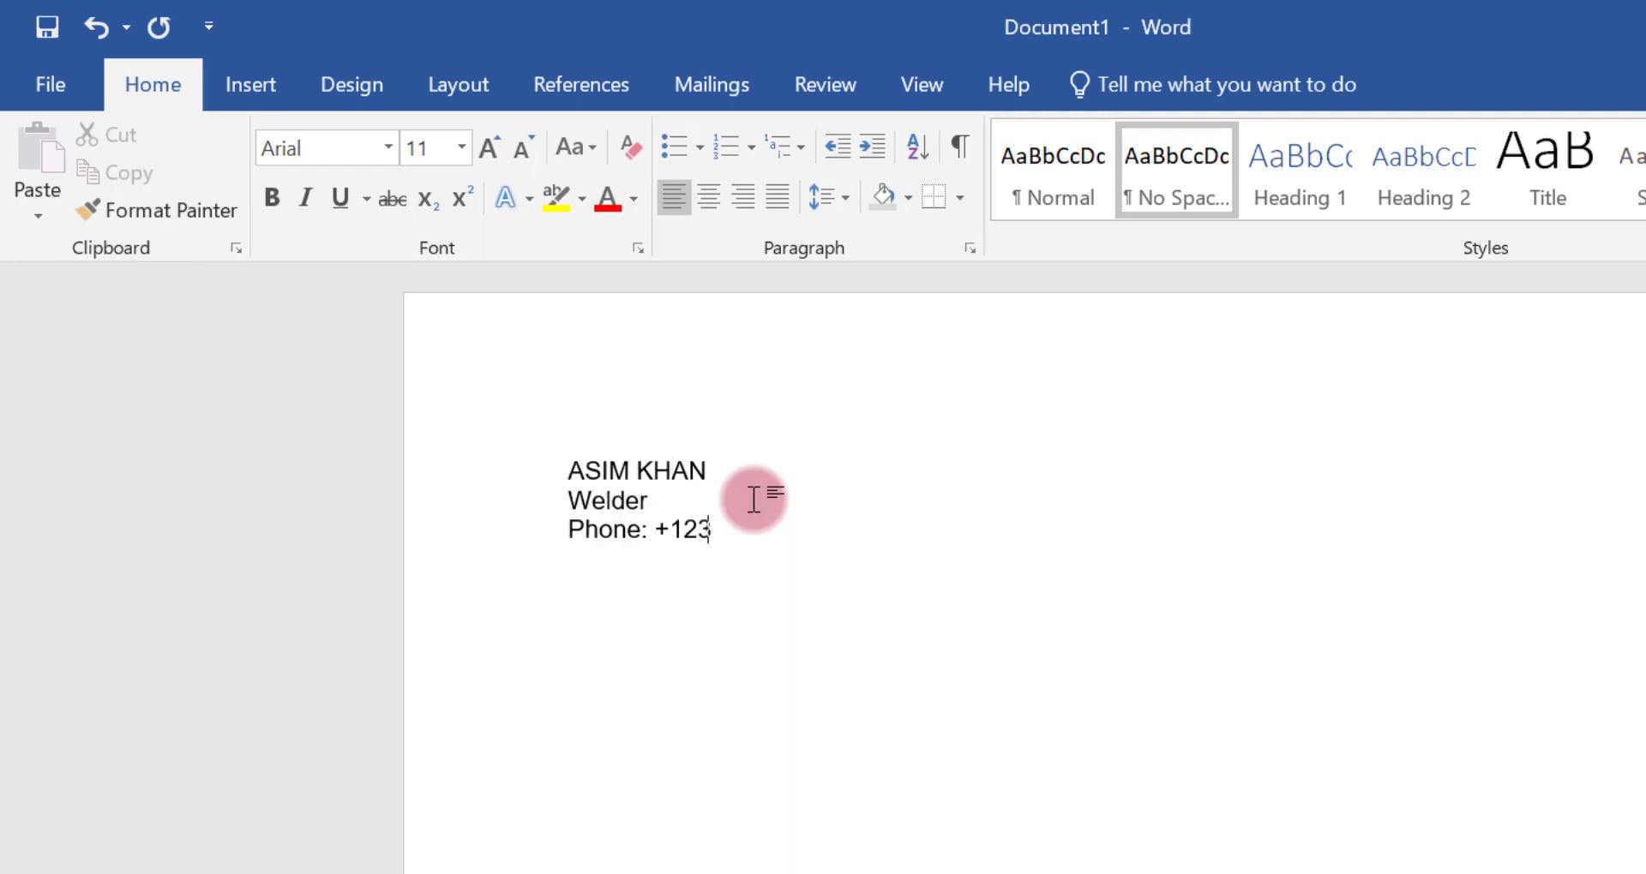
text( 456 7890 Email)
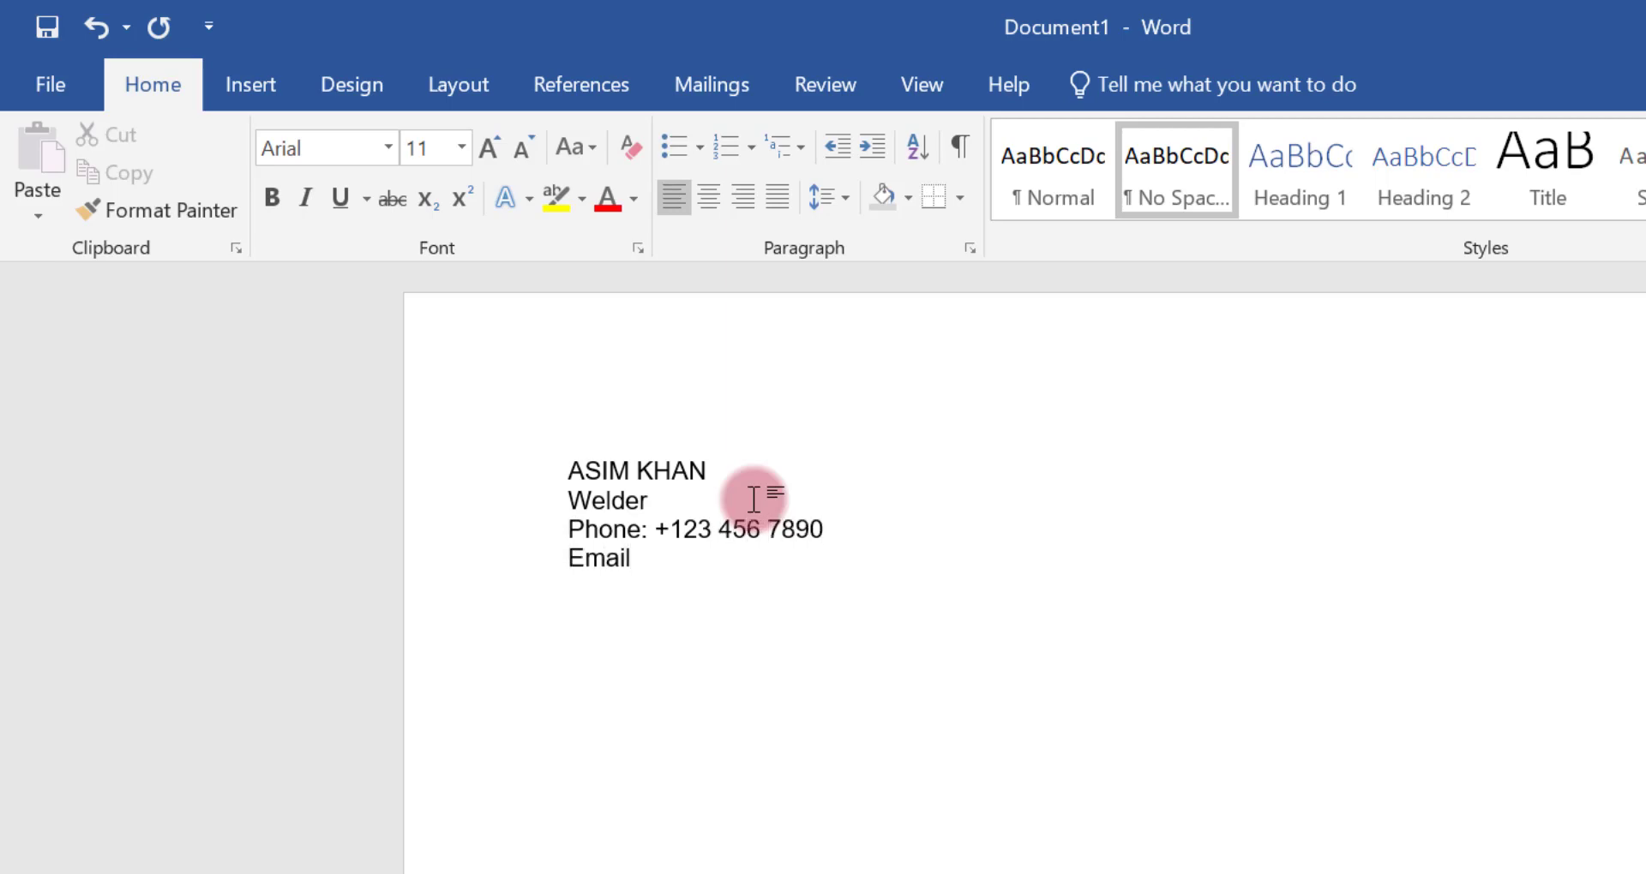
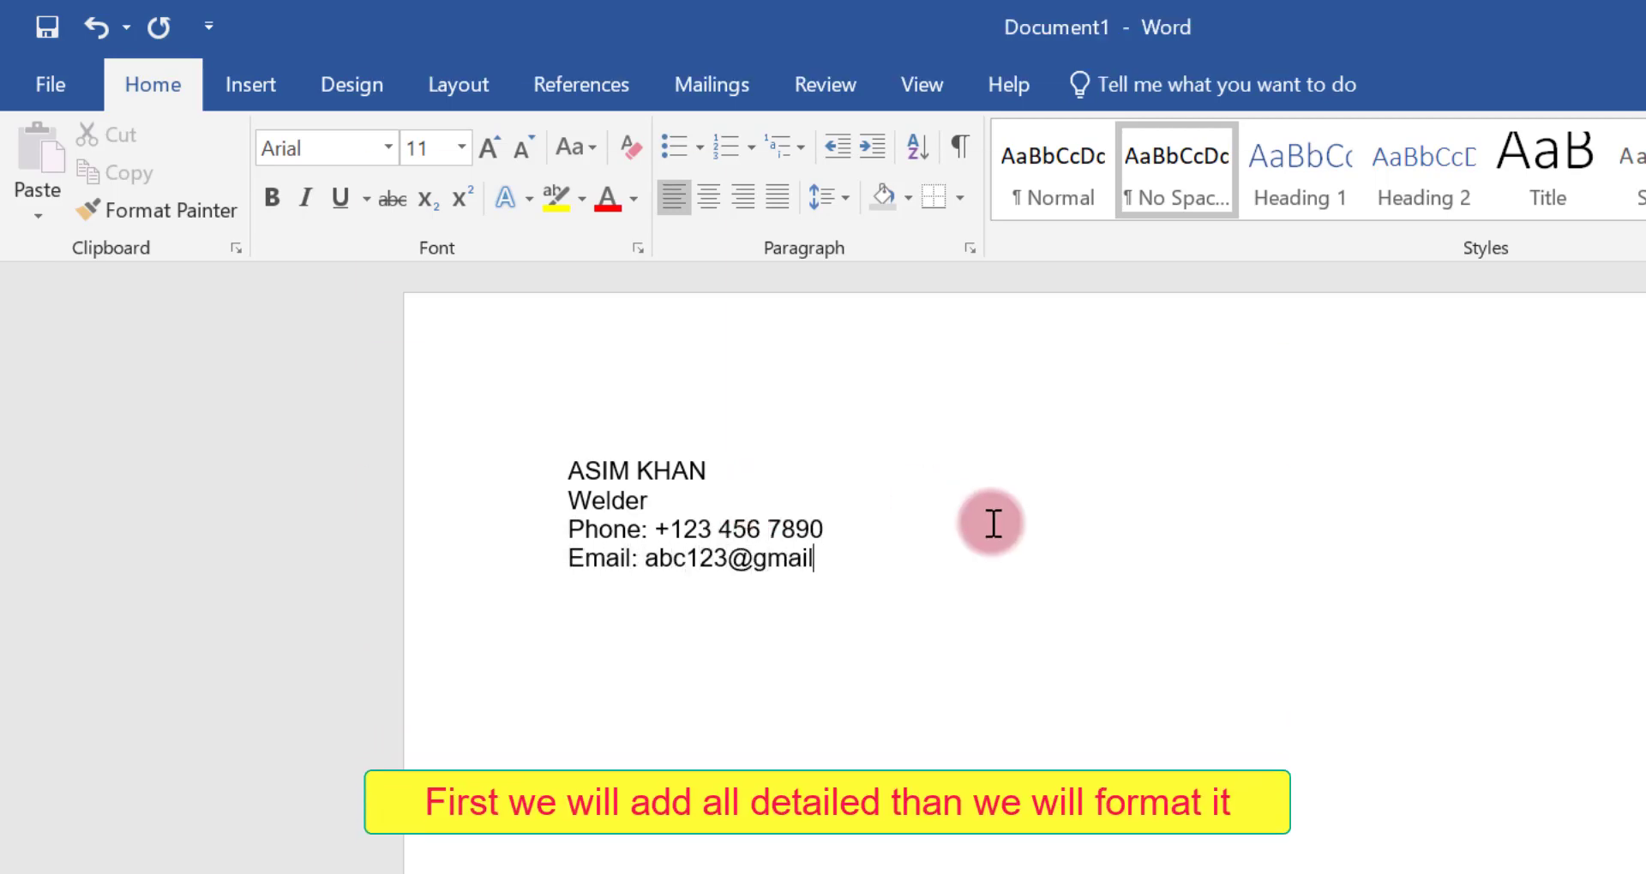
Add the line "Address: your current address where you work" below the email
key(Return)
text(Address)
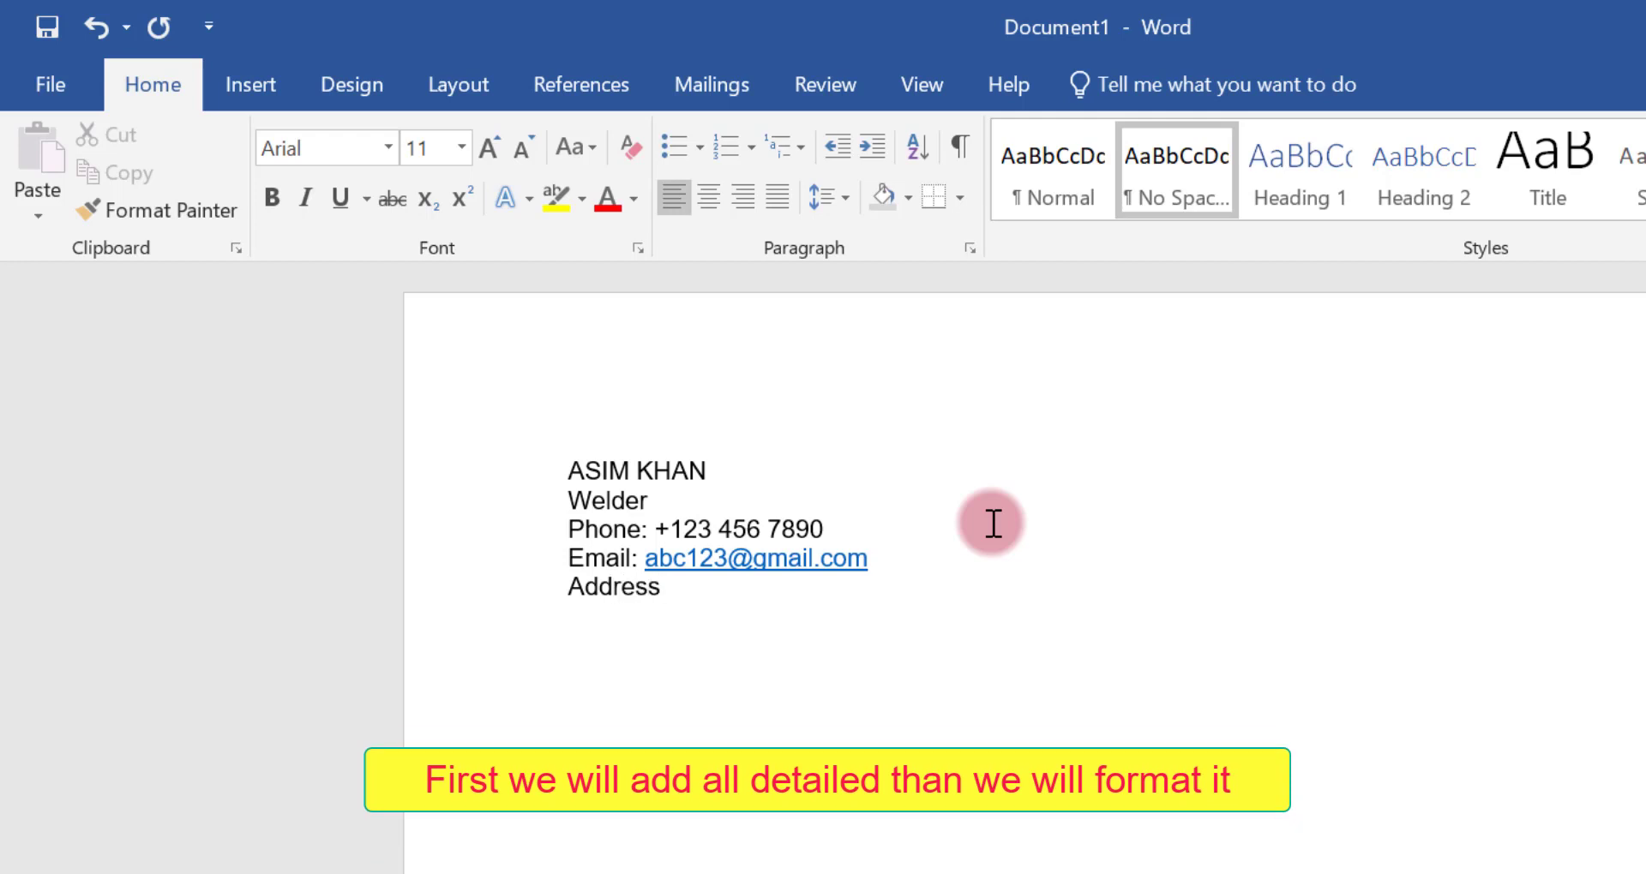
text(: )
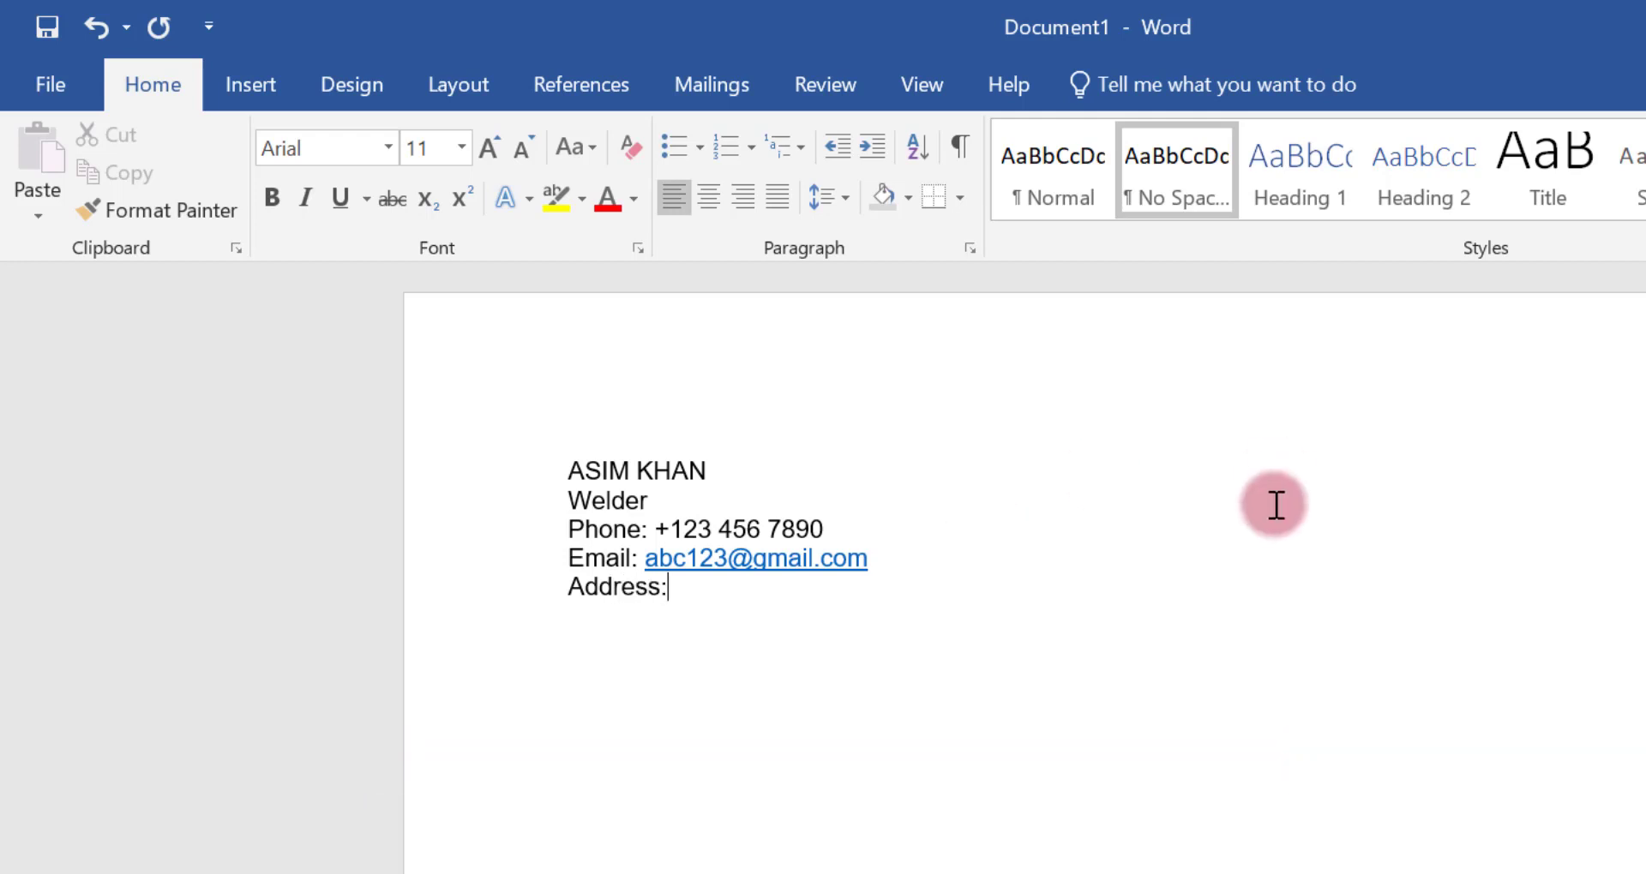
text(your)
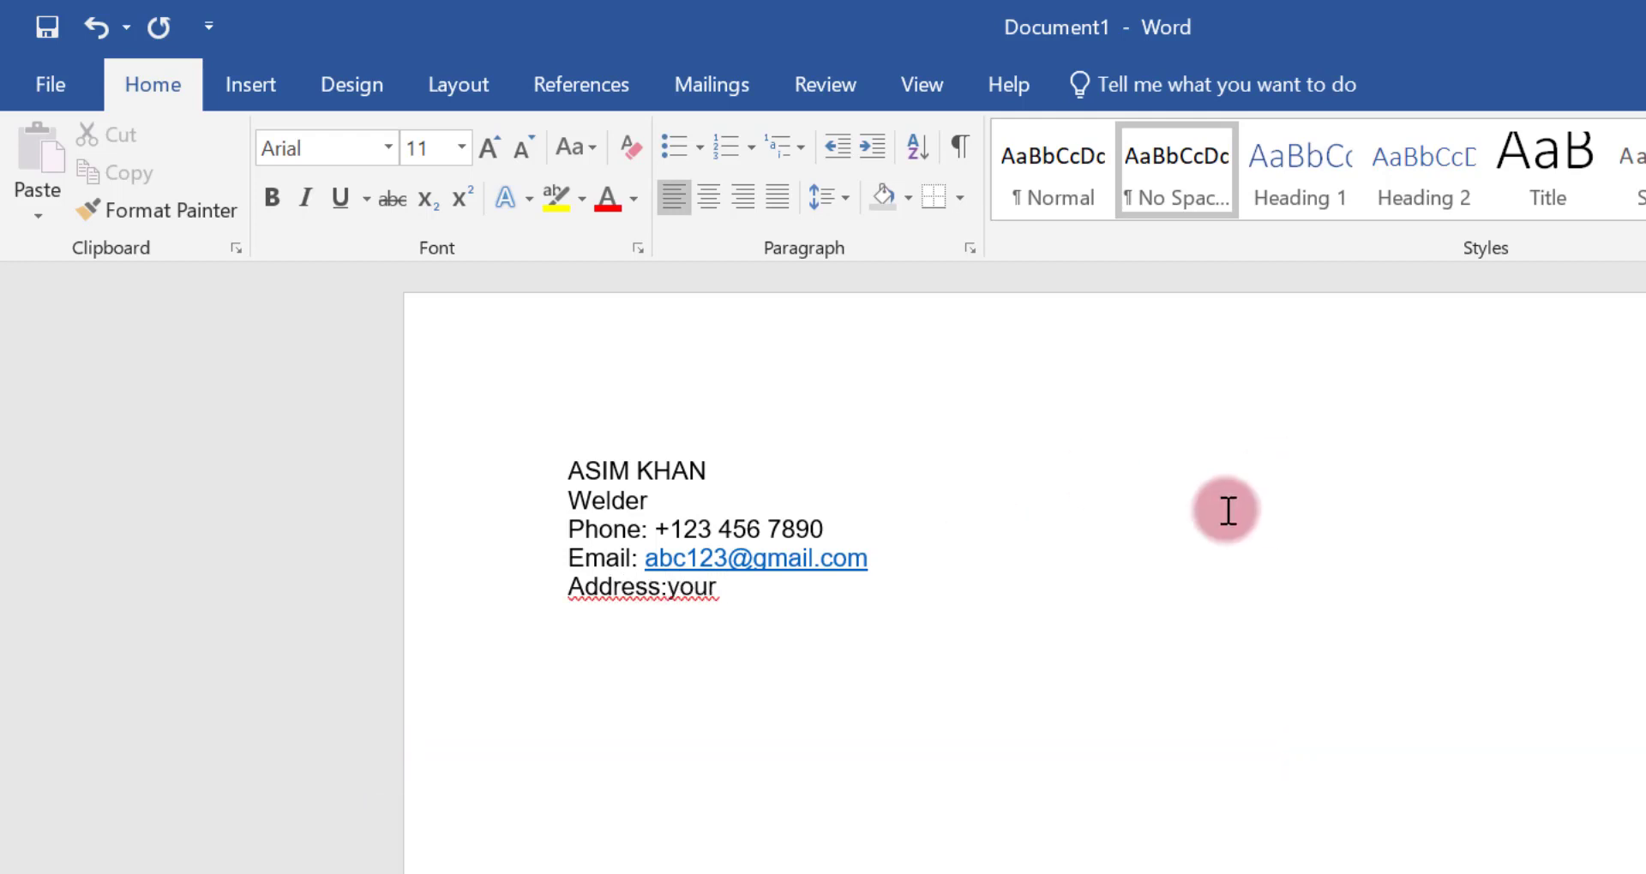
click(668, 587)
click(735, 595)
text(current address wher)
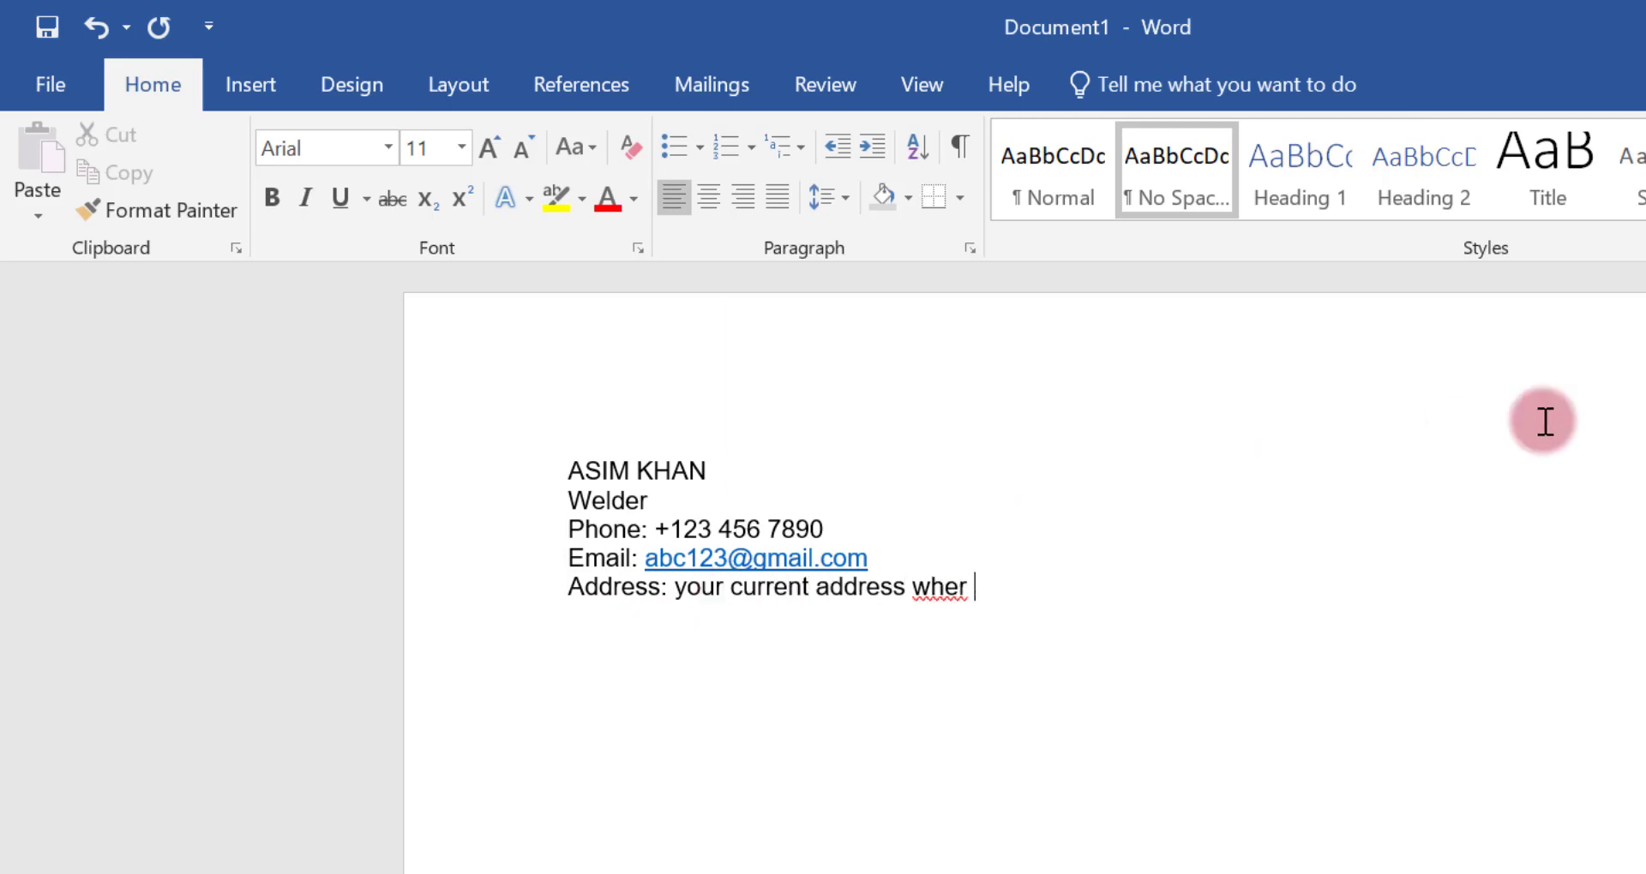
key(BackSpace)
text(e you work)
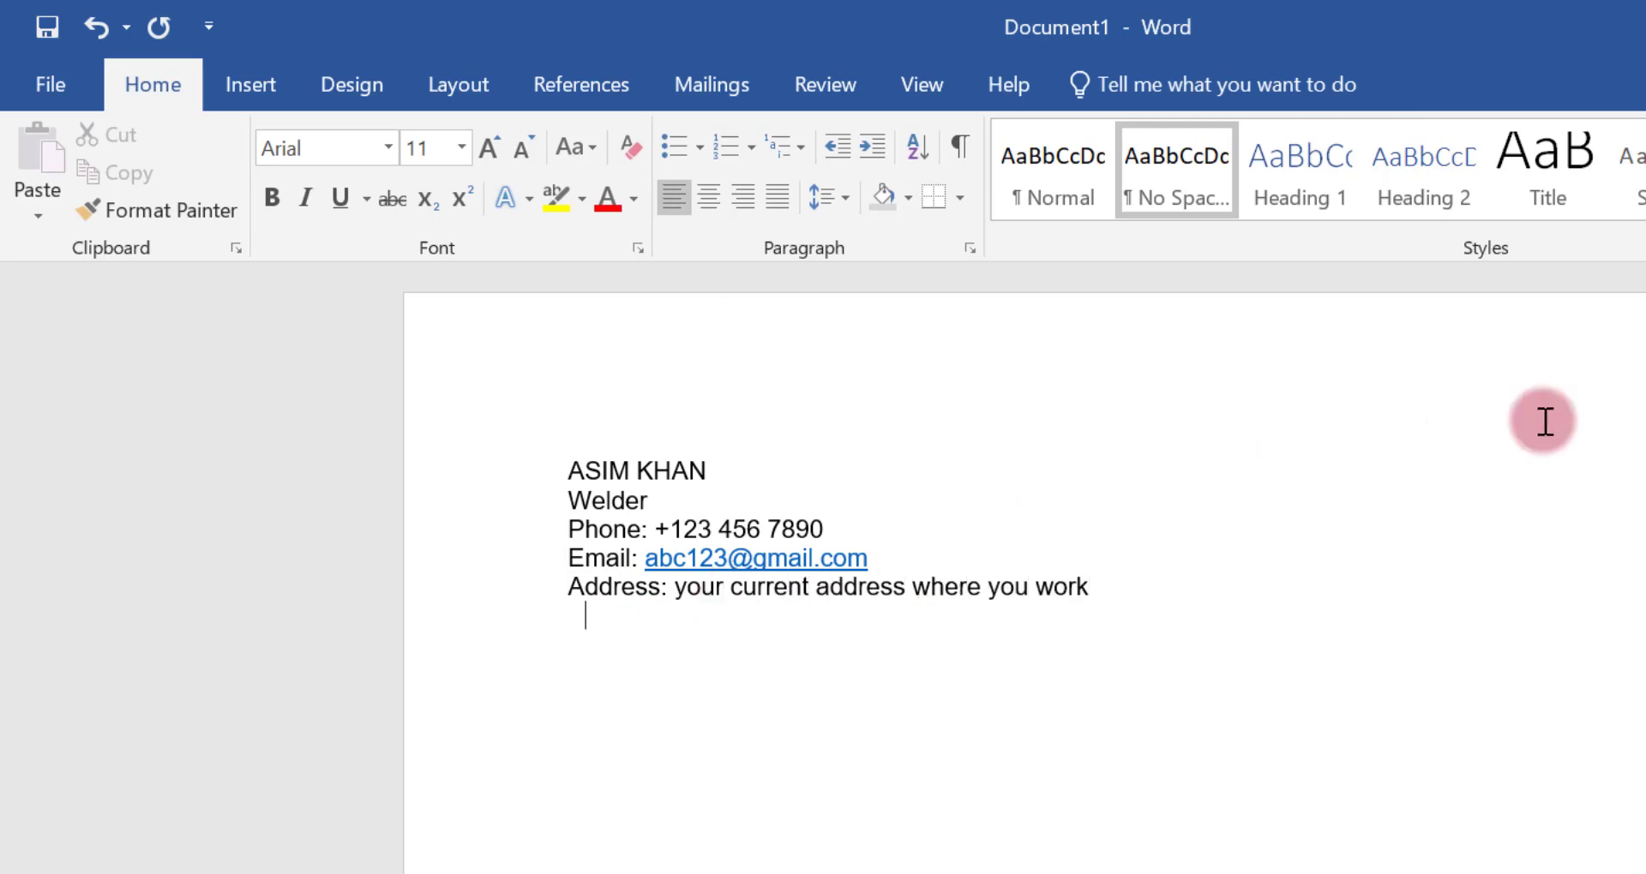
Insert a blank line above the Phone line and add the heading PERSONAL INFORMATION below the address
click(559, 531)
key(Return)
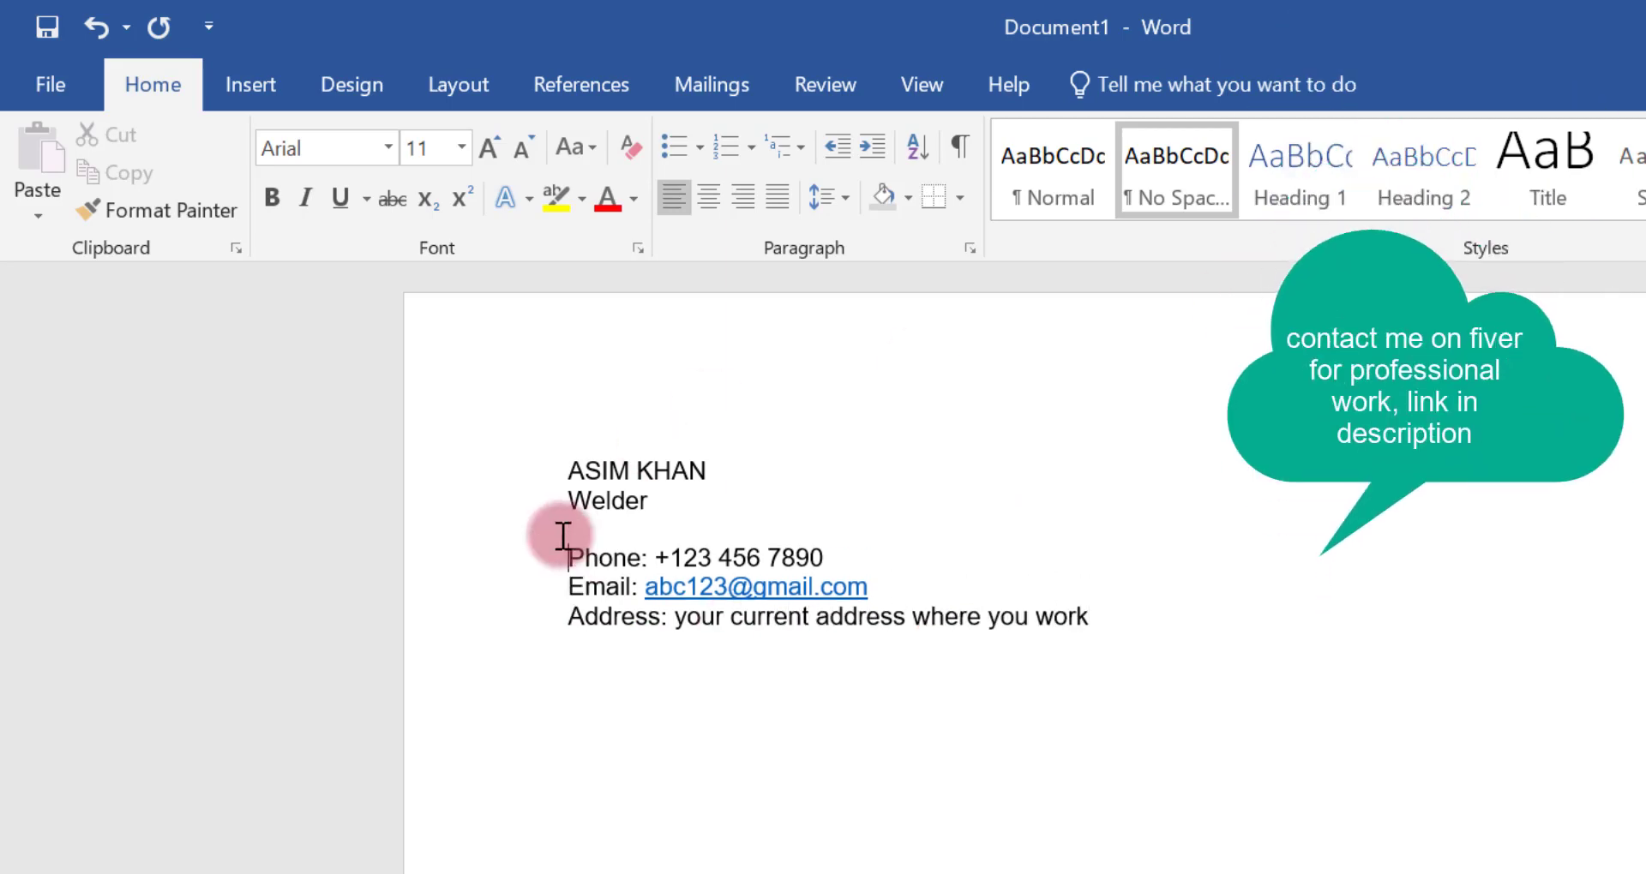
click(581, 654)
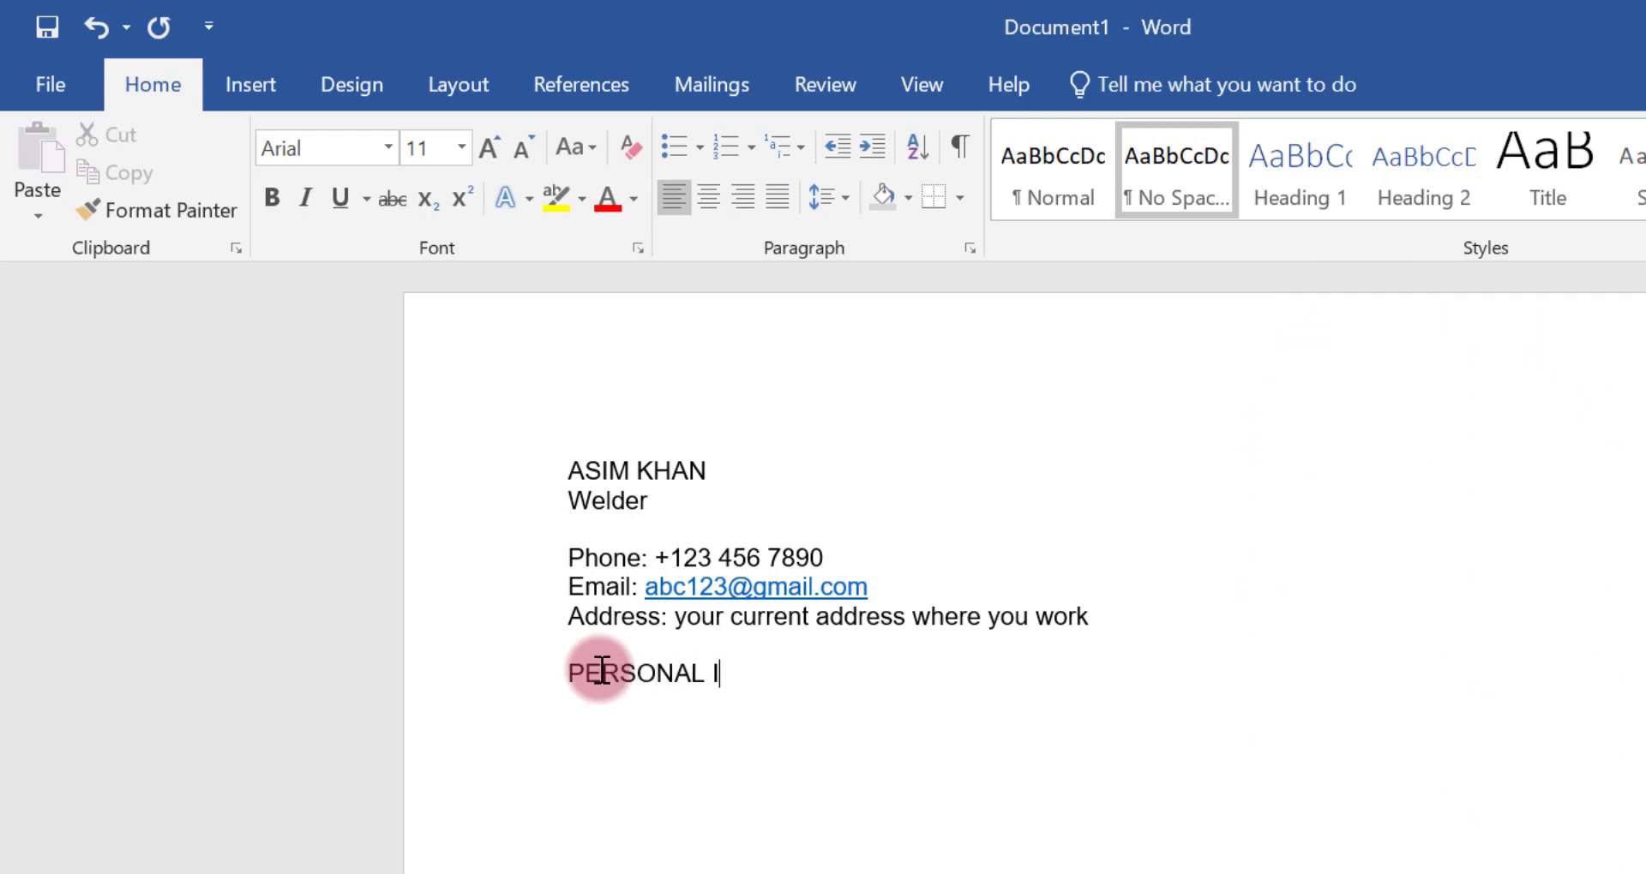
text(PERSONAL INFORMATION)
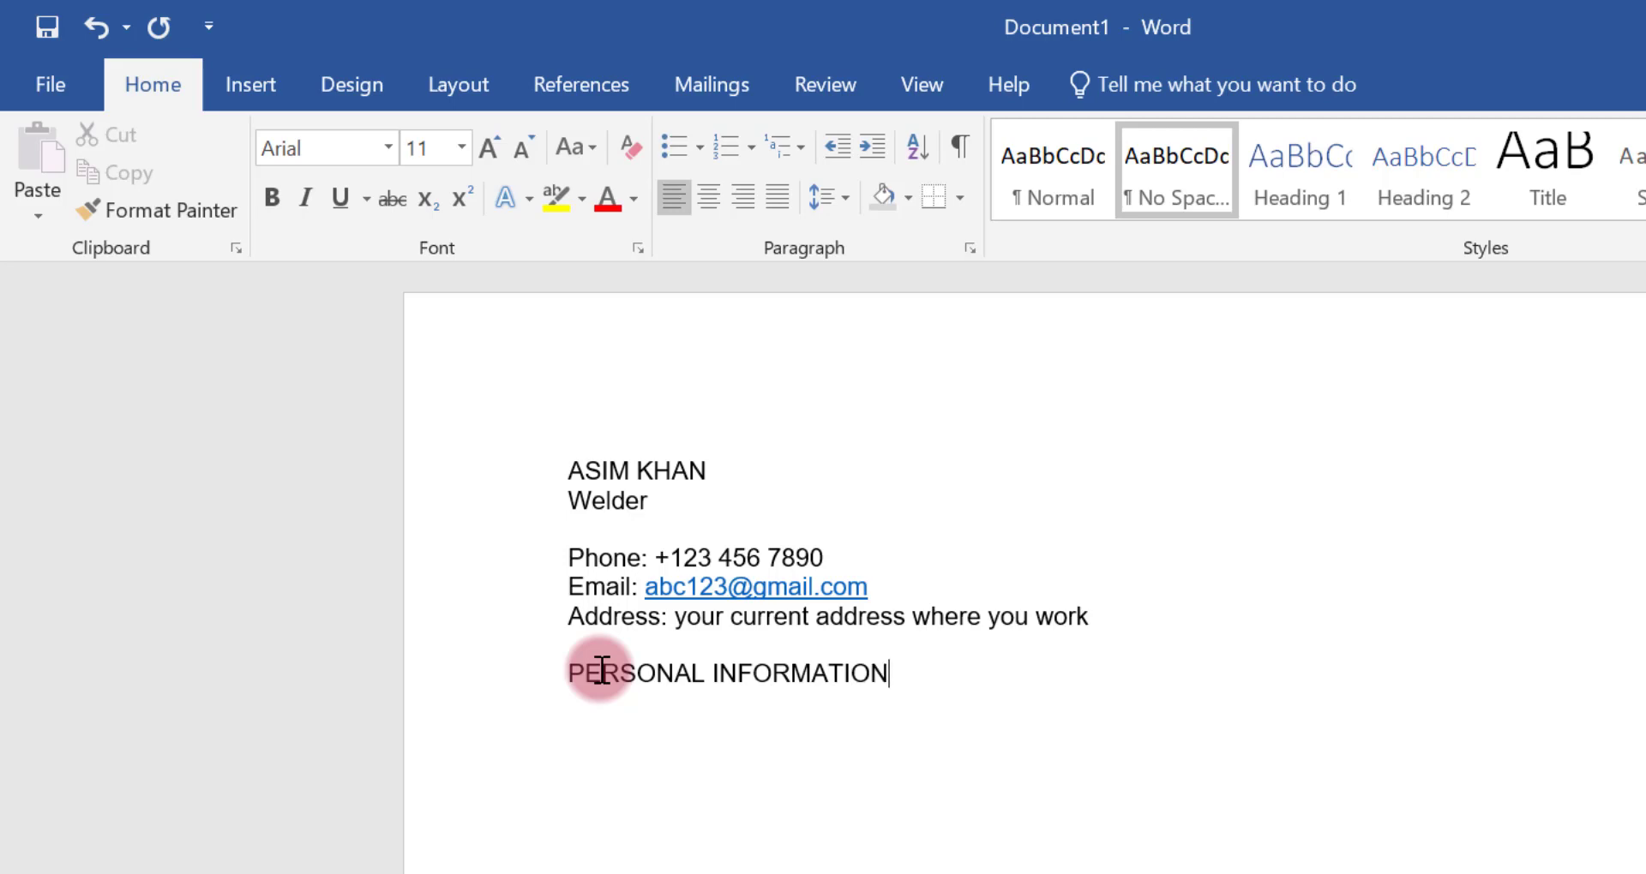
key(Return)
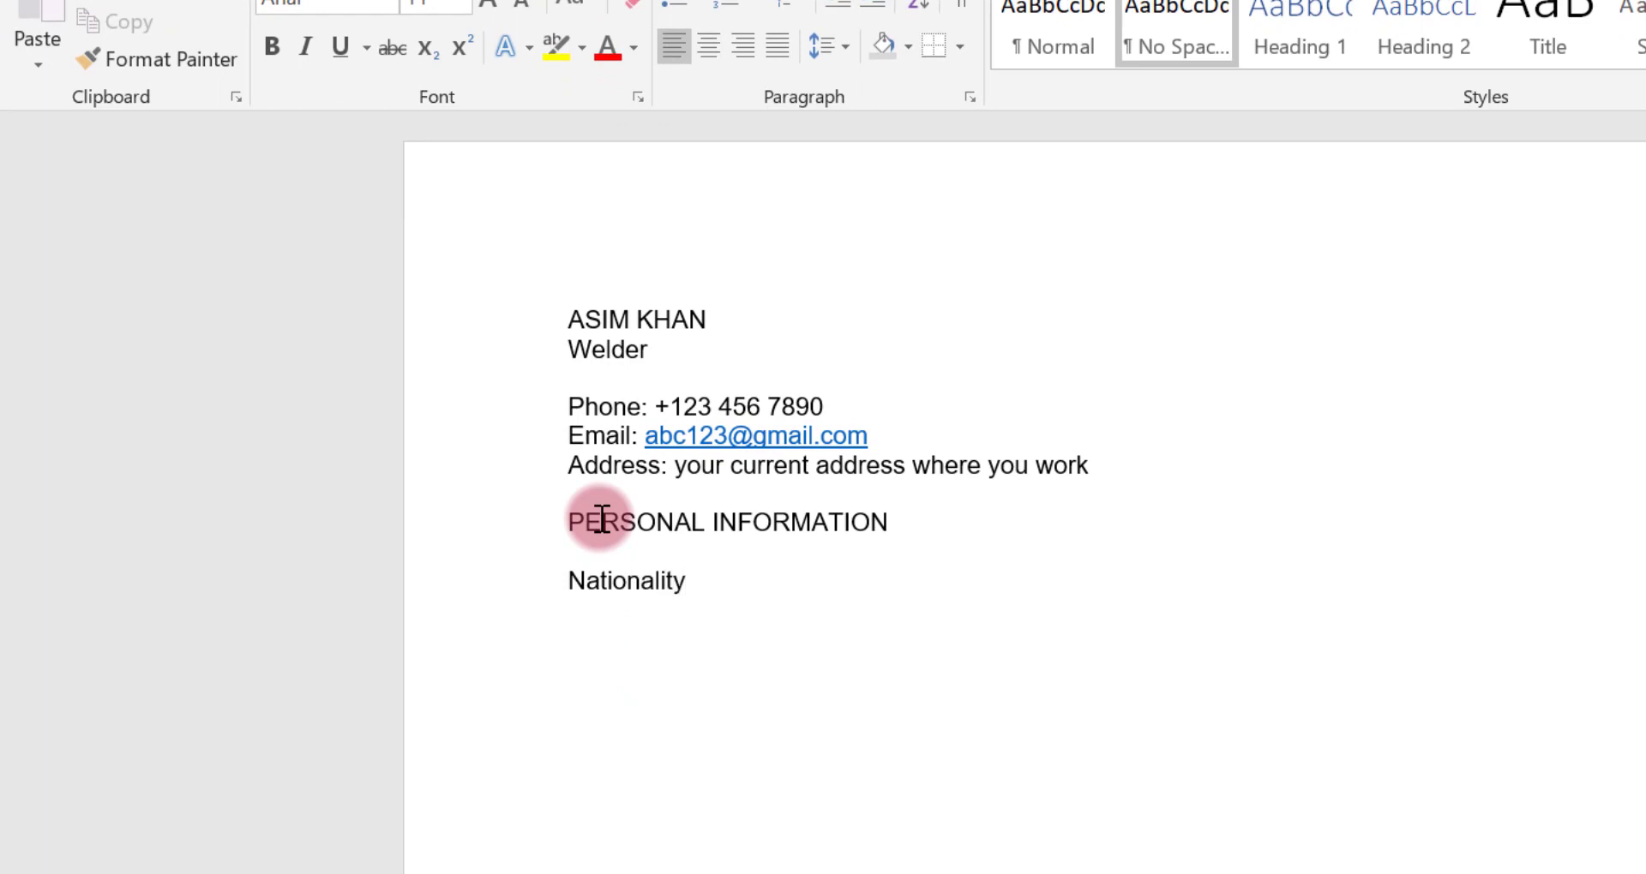
Add tab-aligned rows for Nationality (Pakistani), DOB with the date of birth, and Marital status (Single)
key(Tab)
text(:)
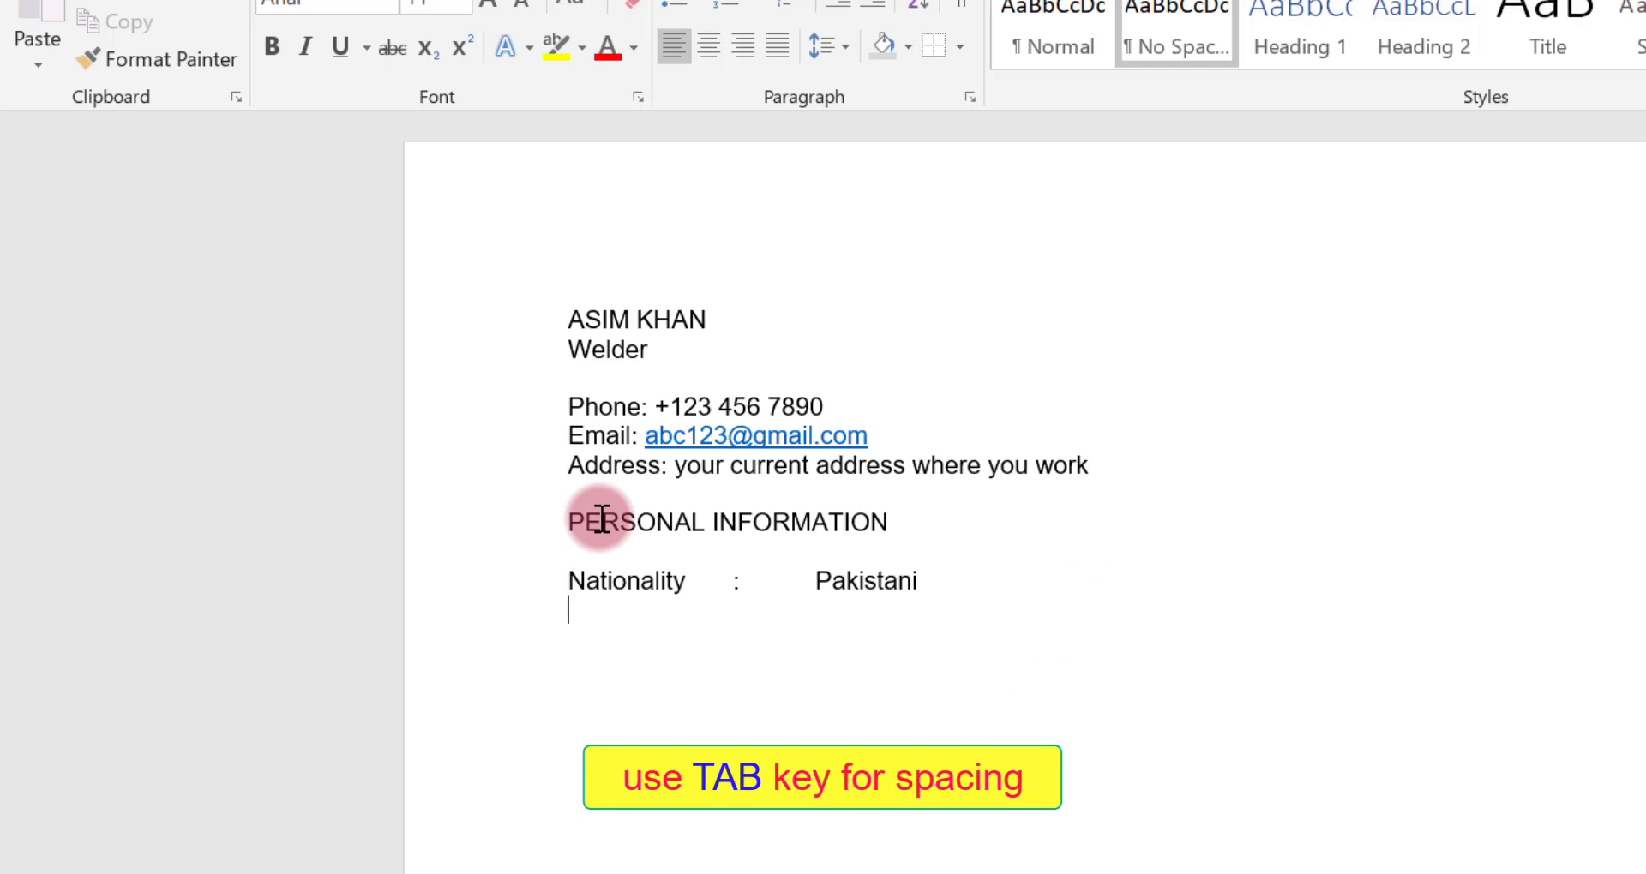
text(B)
key(Tab)
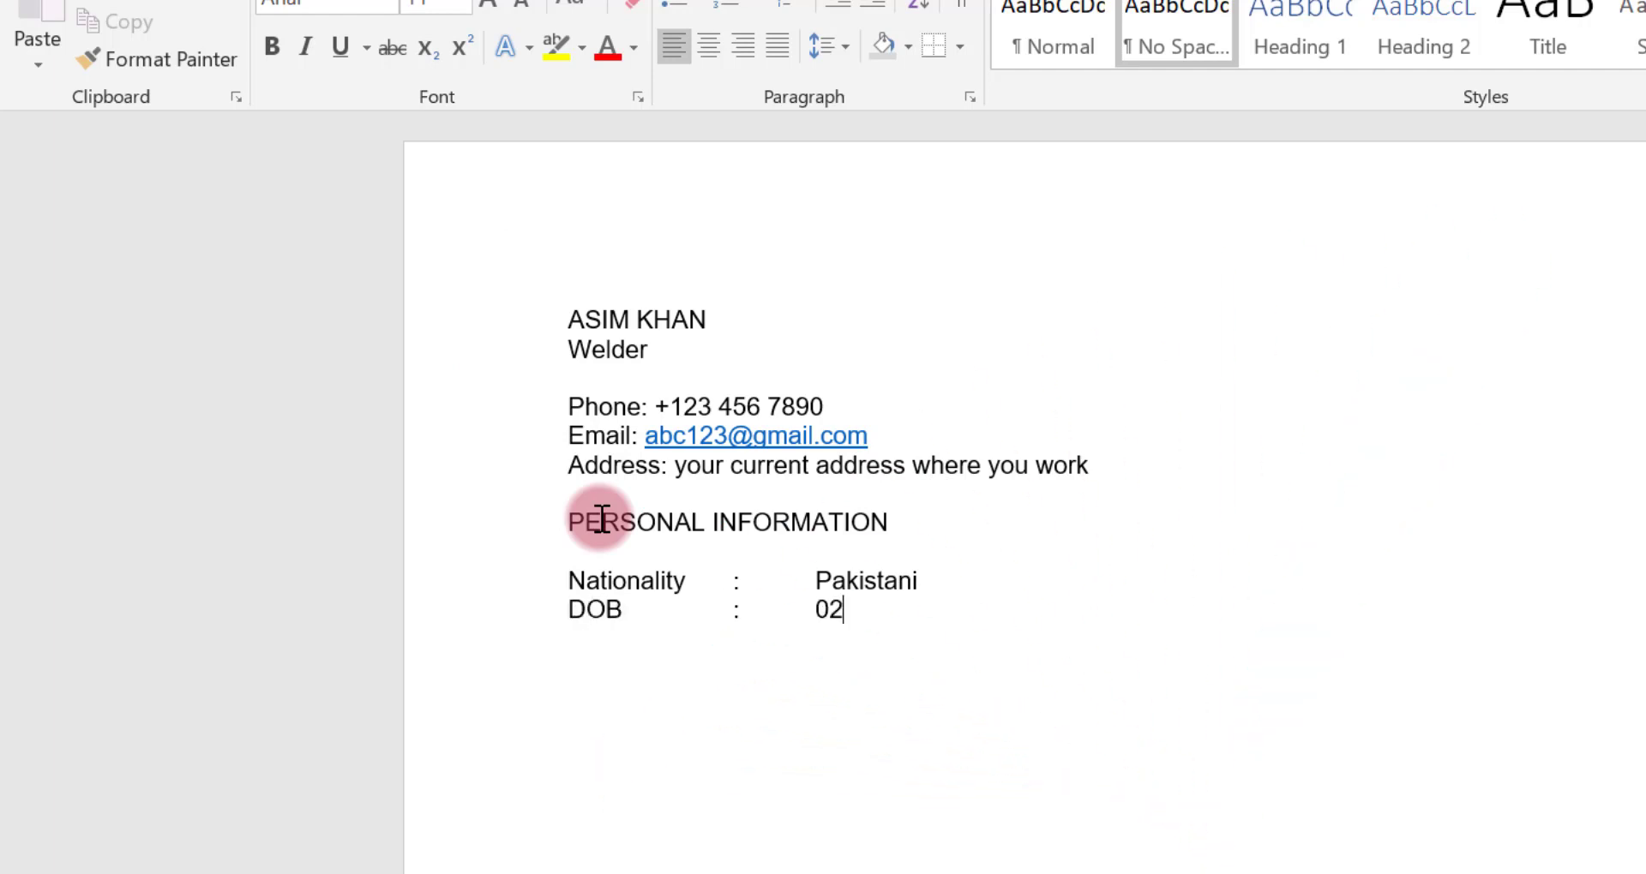
text(993)
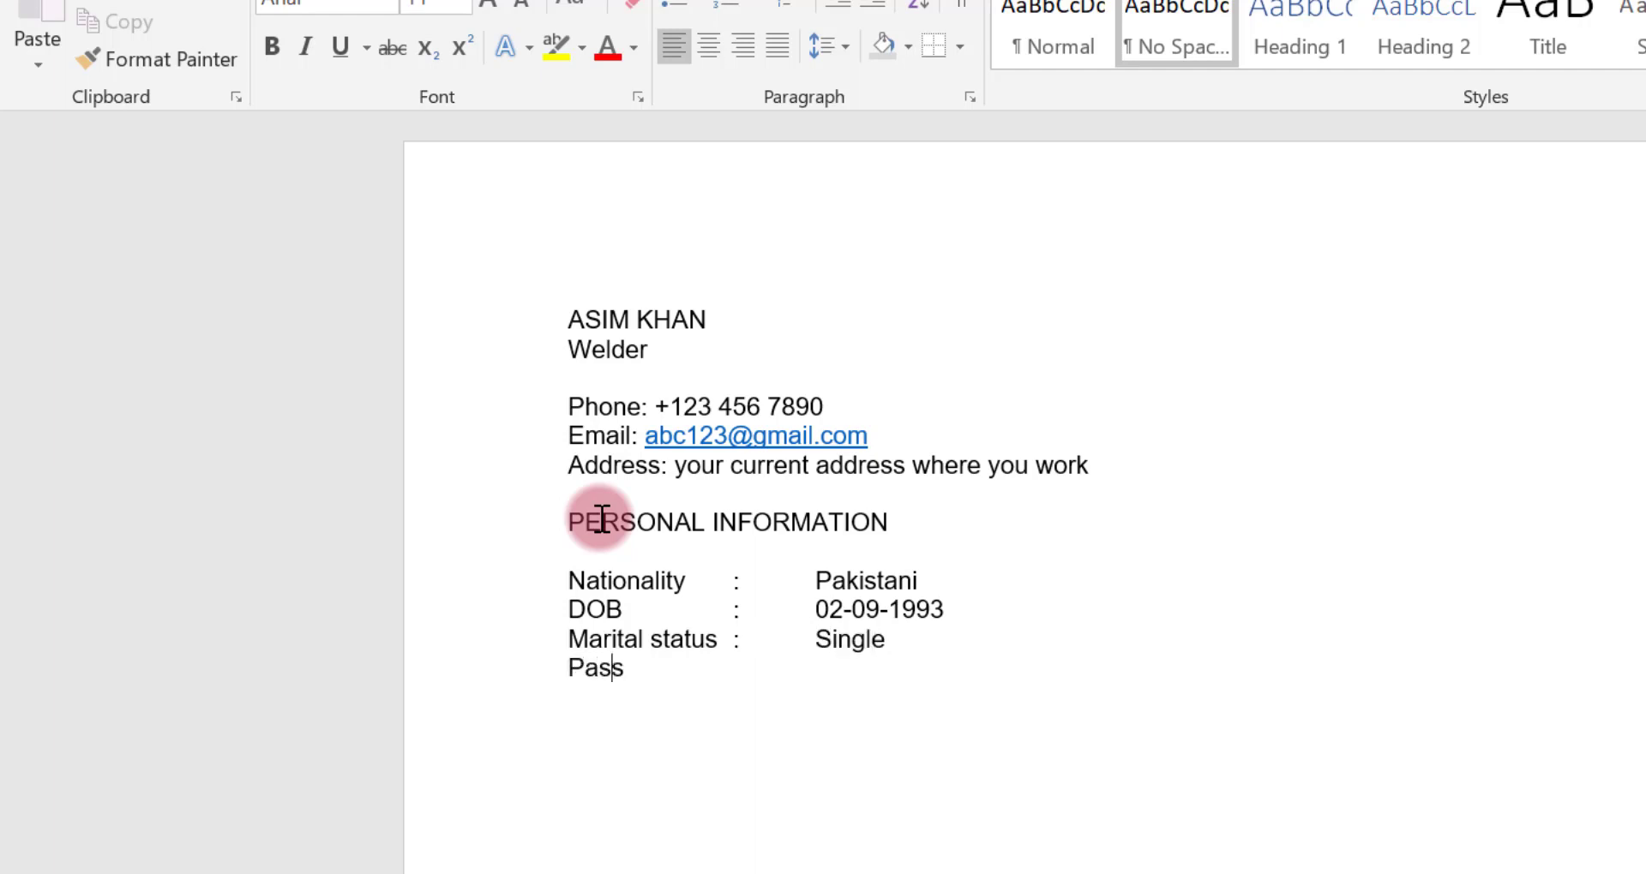
Add a tab-aligned Passport row with a placeholder number, followed by the heading OBECTIVE below a blank line
text(port)
key(Tab)
key(Tab)
text(:)
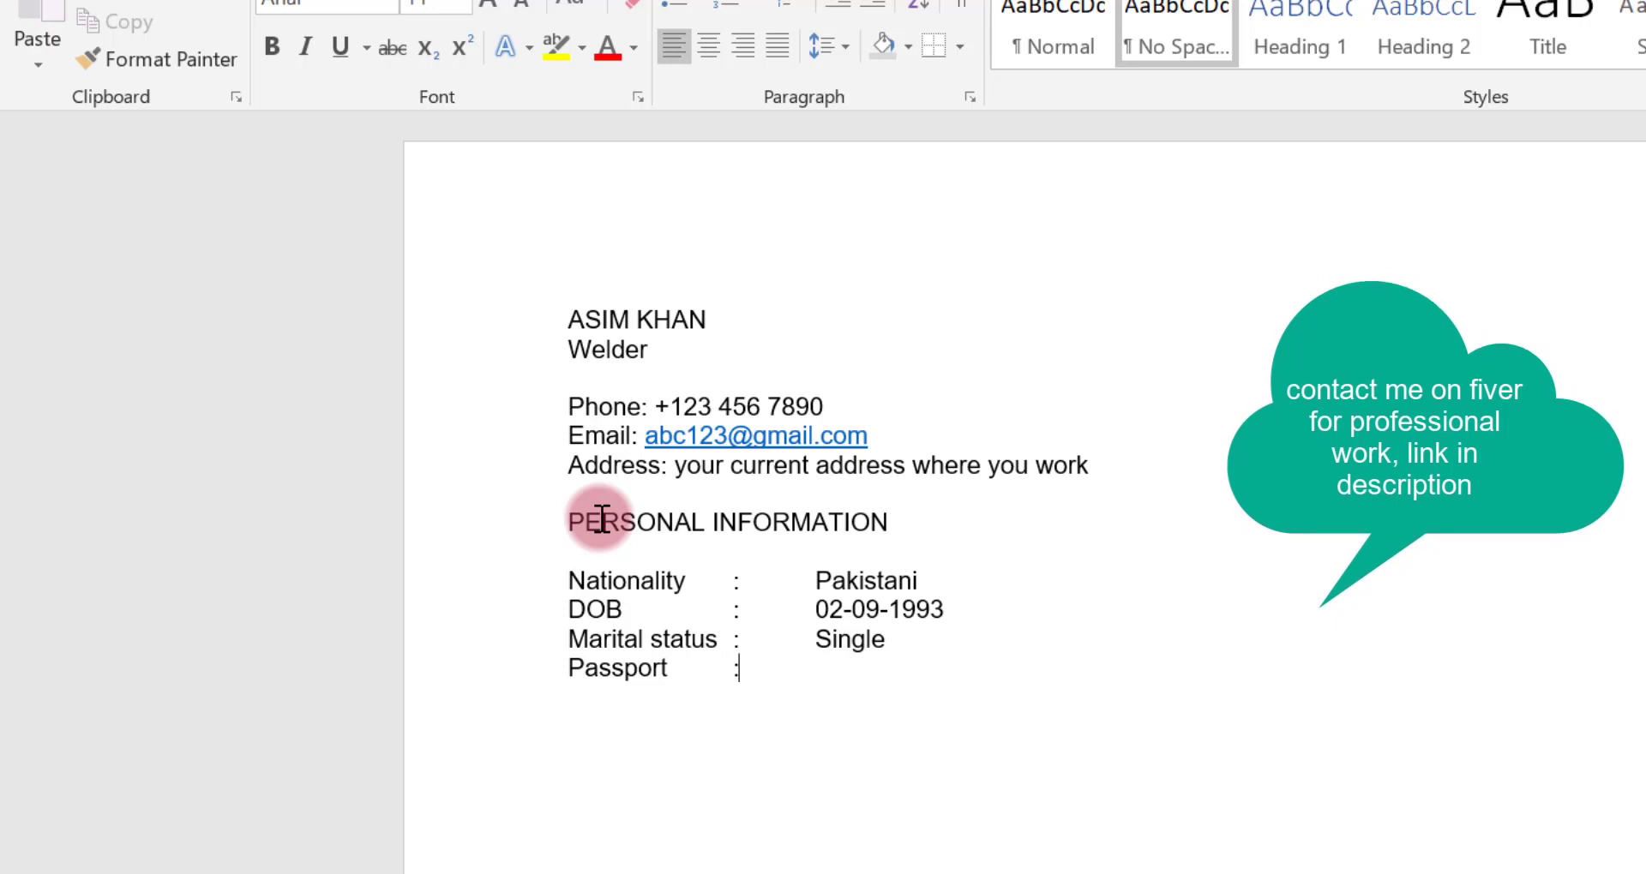
key(Tab)
text(XXXXXXX)
key(Return)
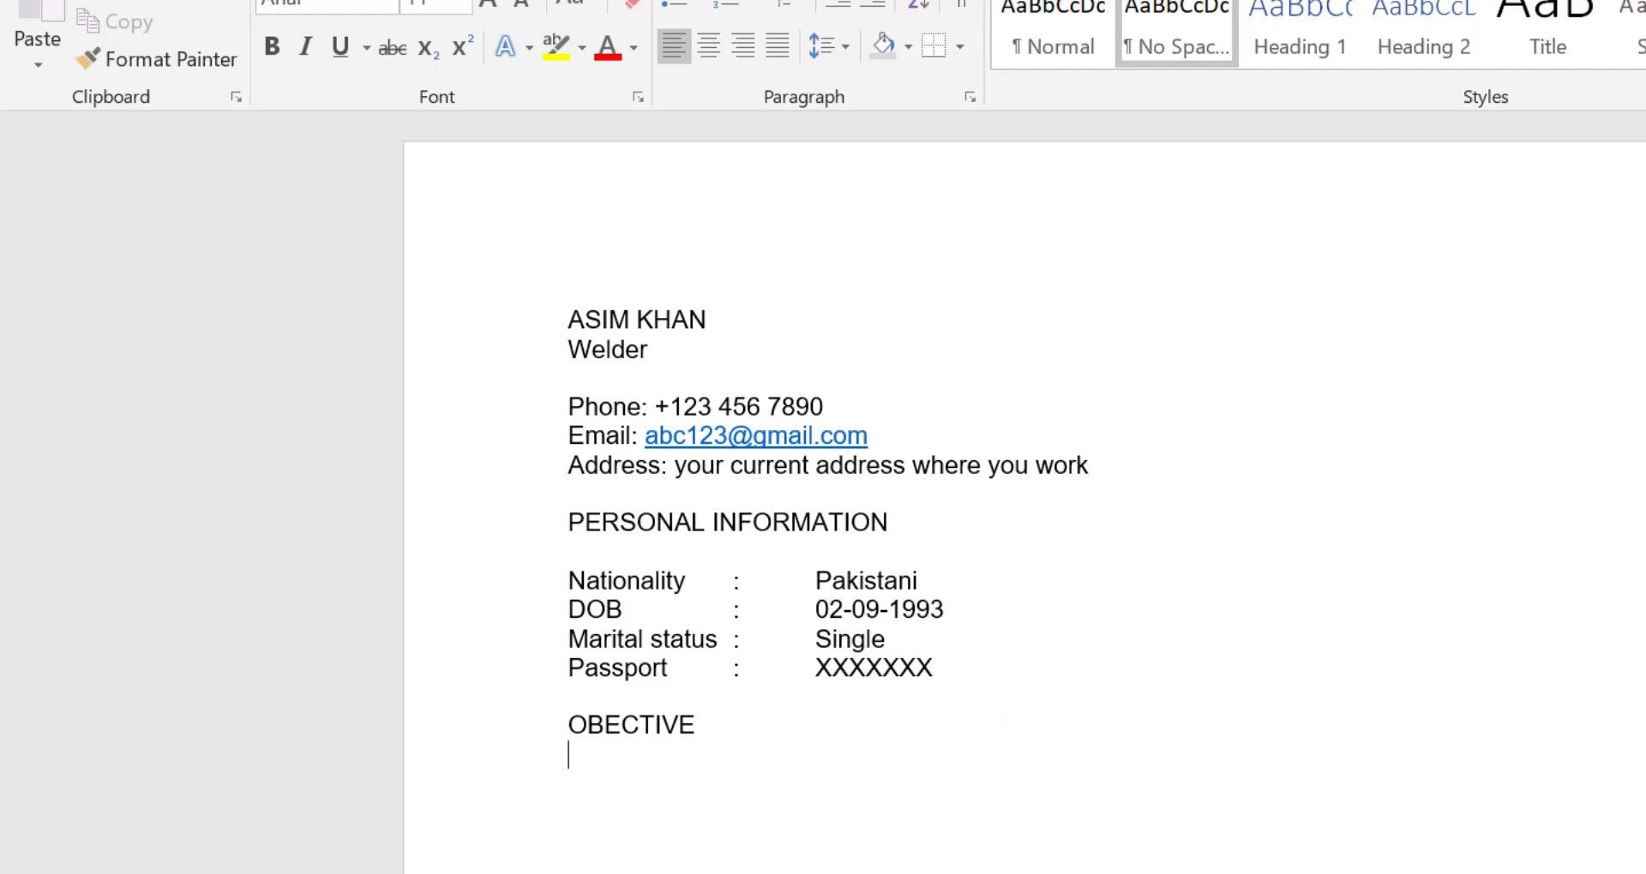
scroll(831, 785, down, 2)
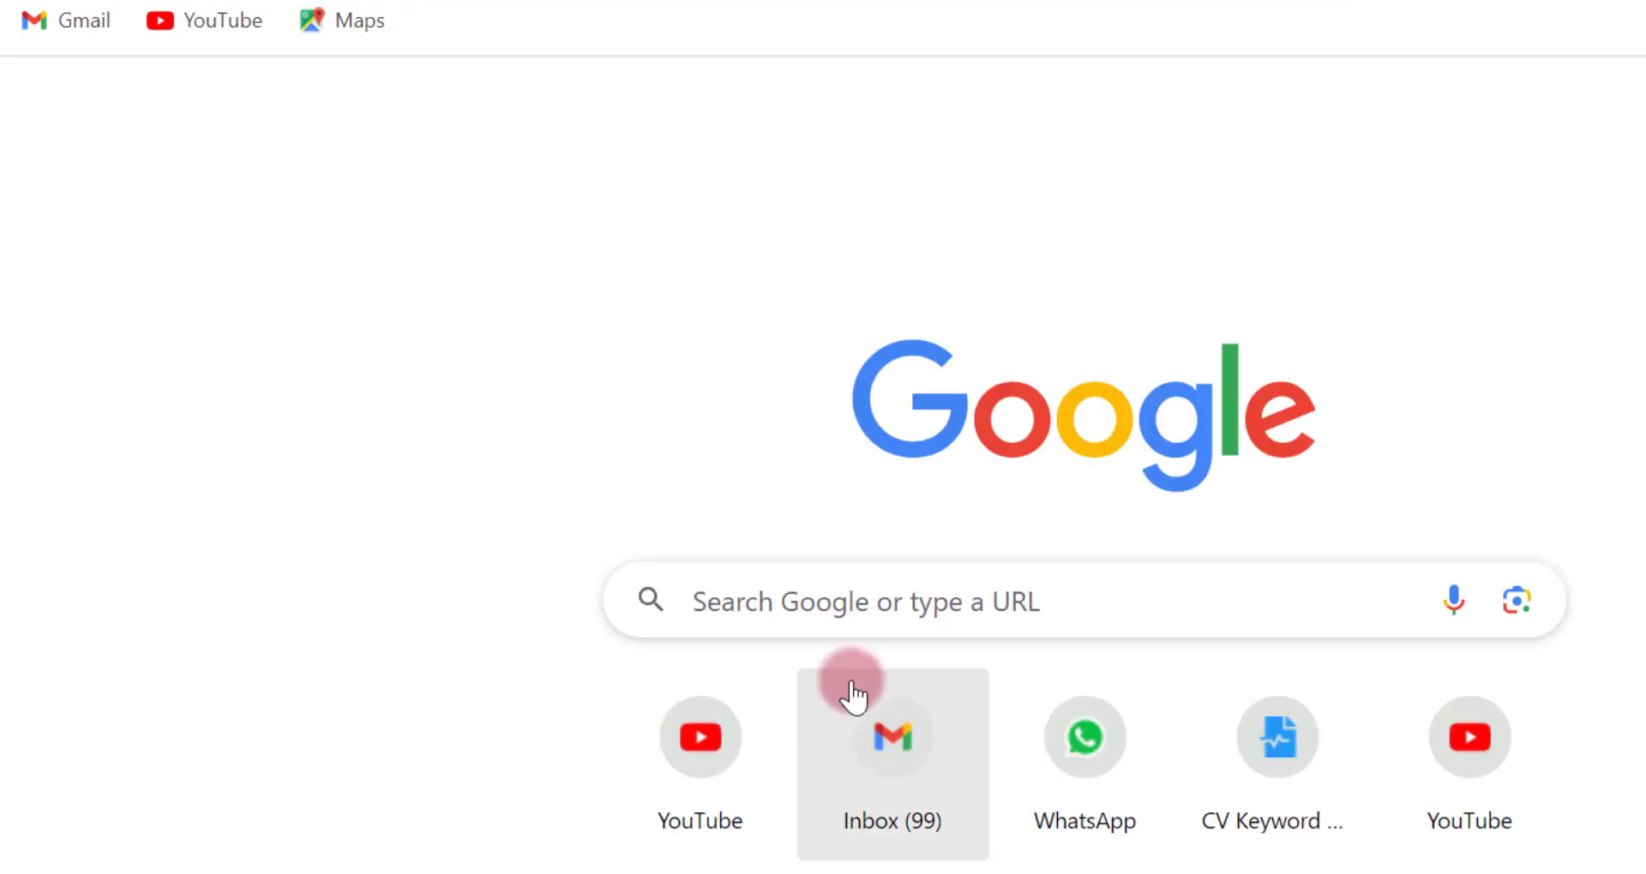
Switch to the browser, search Google for chatgpt and open the ChatGPT site
click(857, 606)
text(CHATgpt)
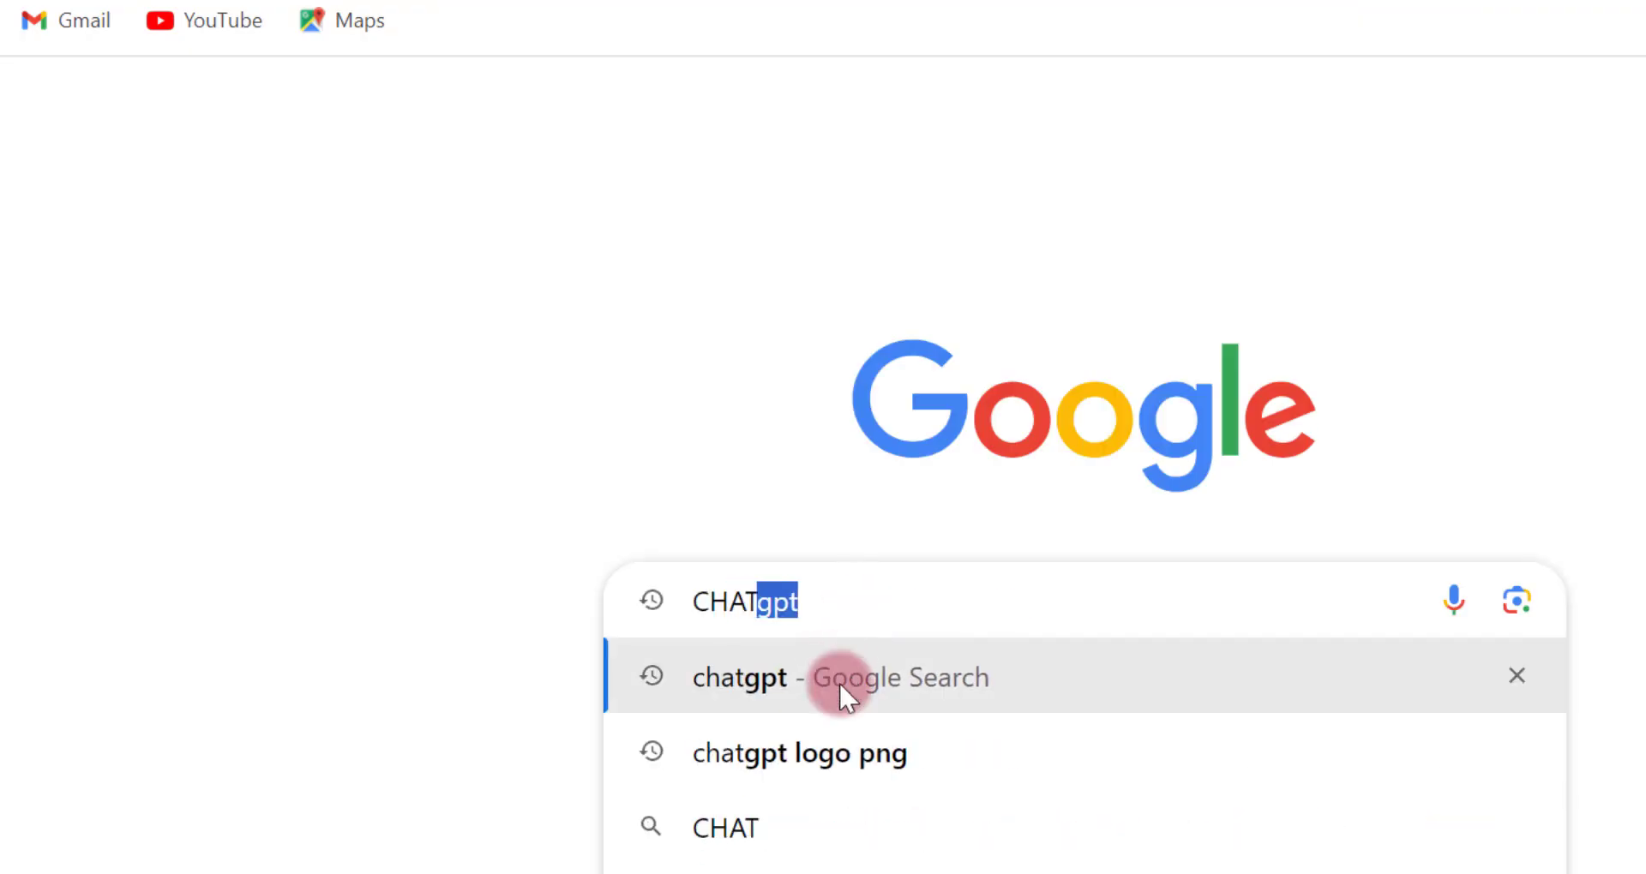
click(838, 681)
click(245, 565)
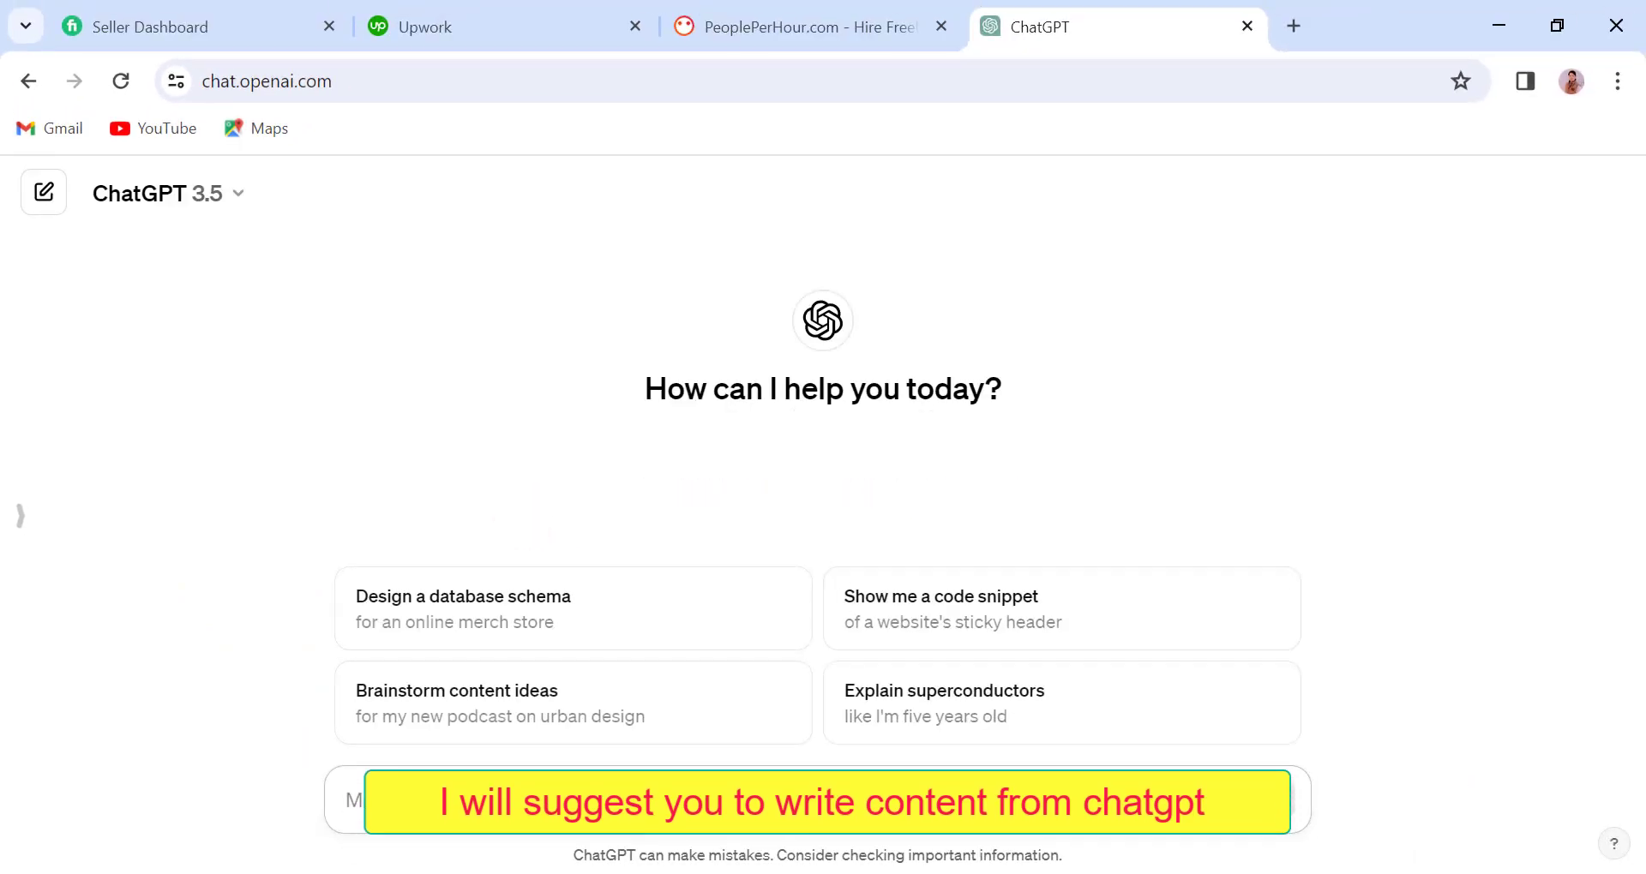
Ask ChatGPT for a "CV for welder"
text(cv for welder)
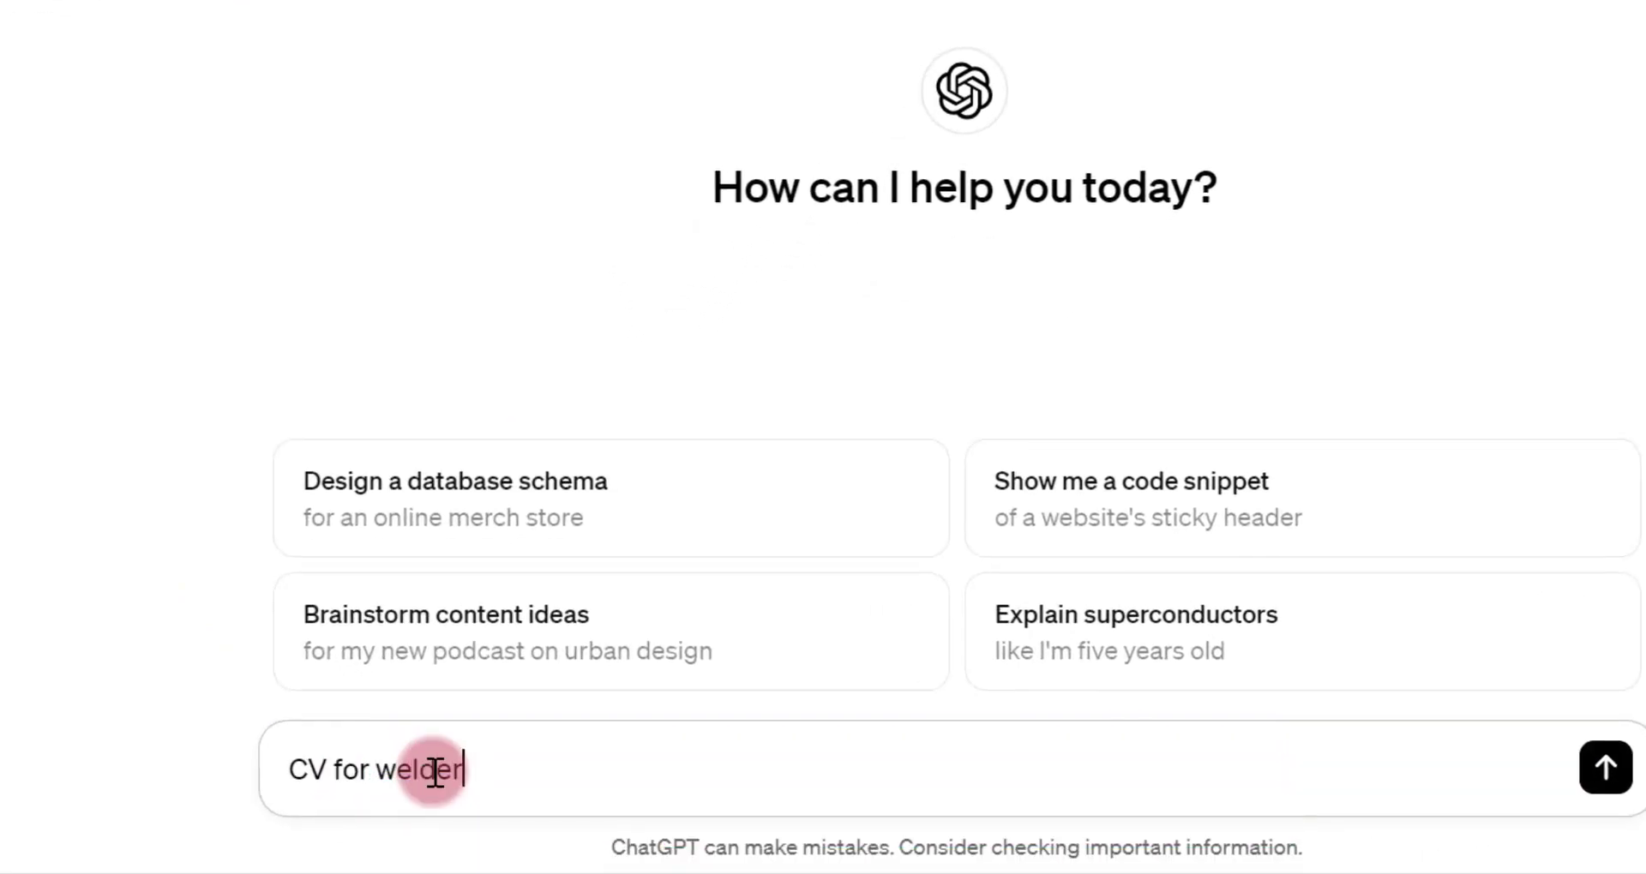
key(Return)
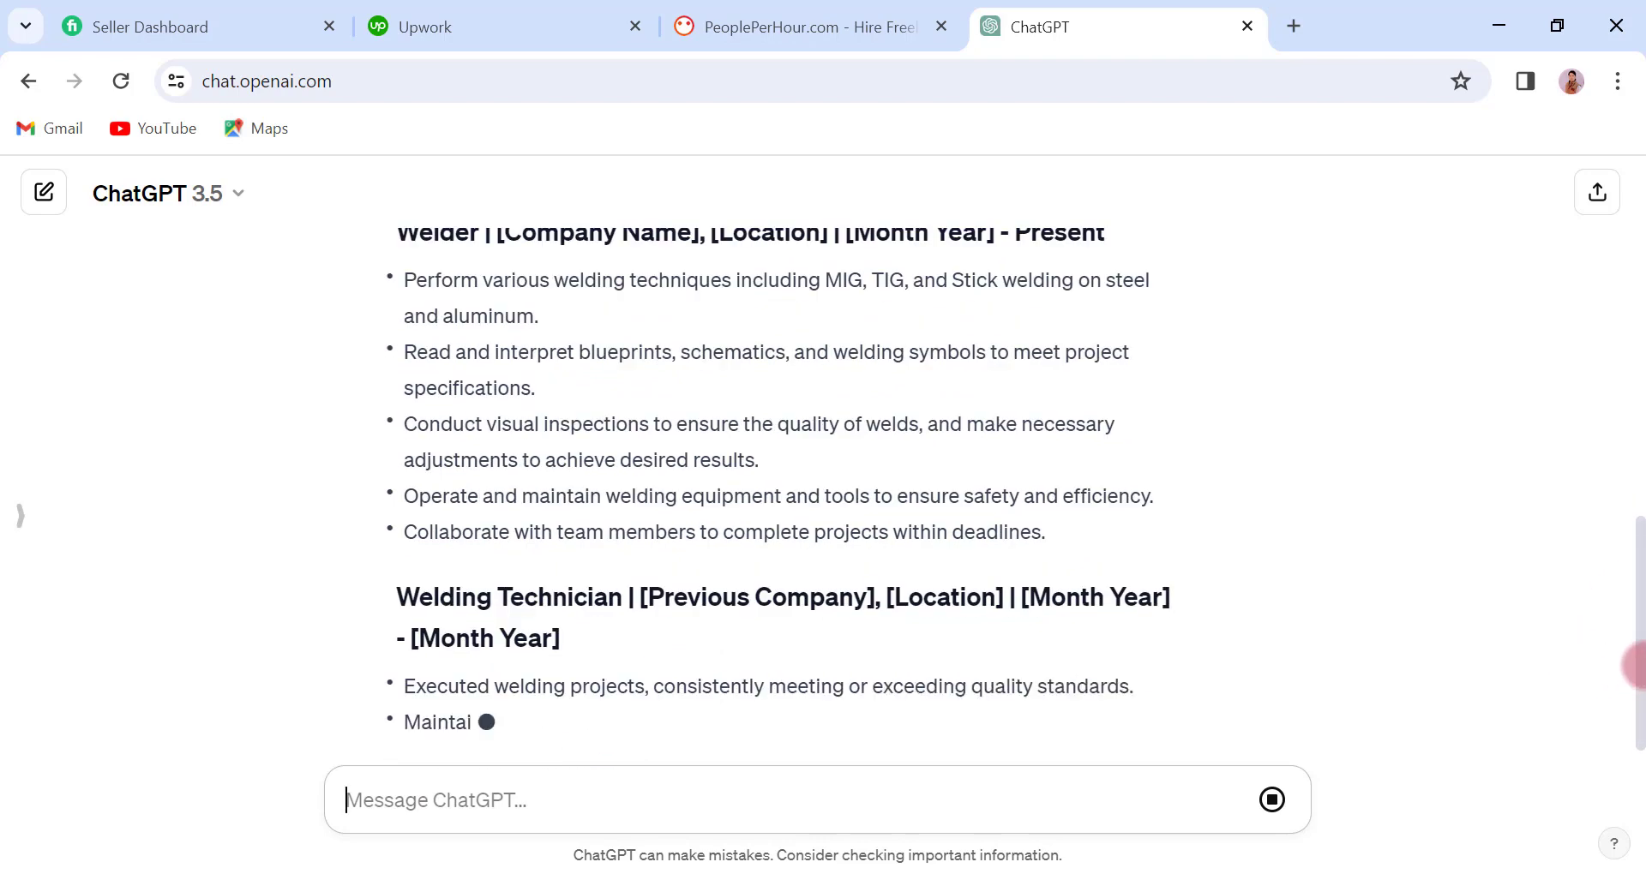
Copy the paragraph under the Objective heading from ChatGPT's generated CV
scroll(1642, 678, down, 3)
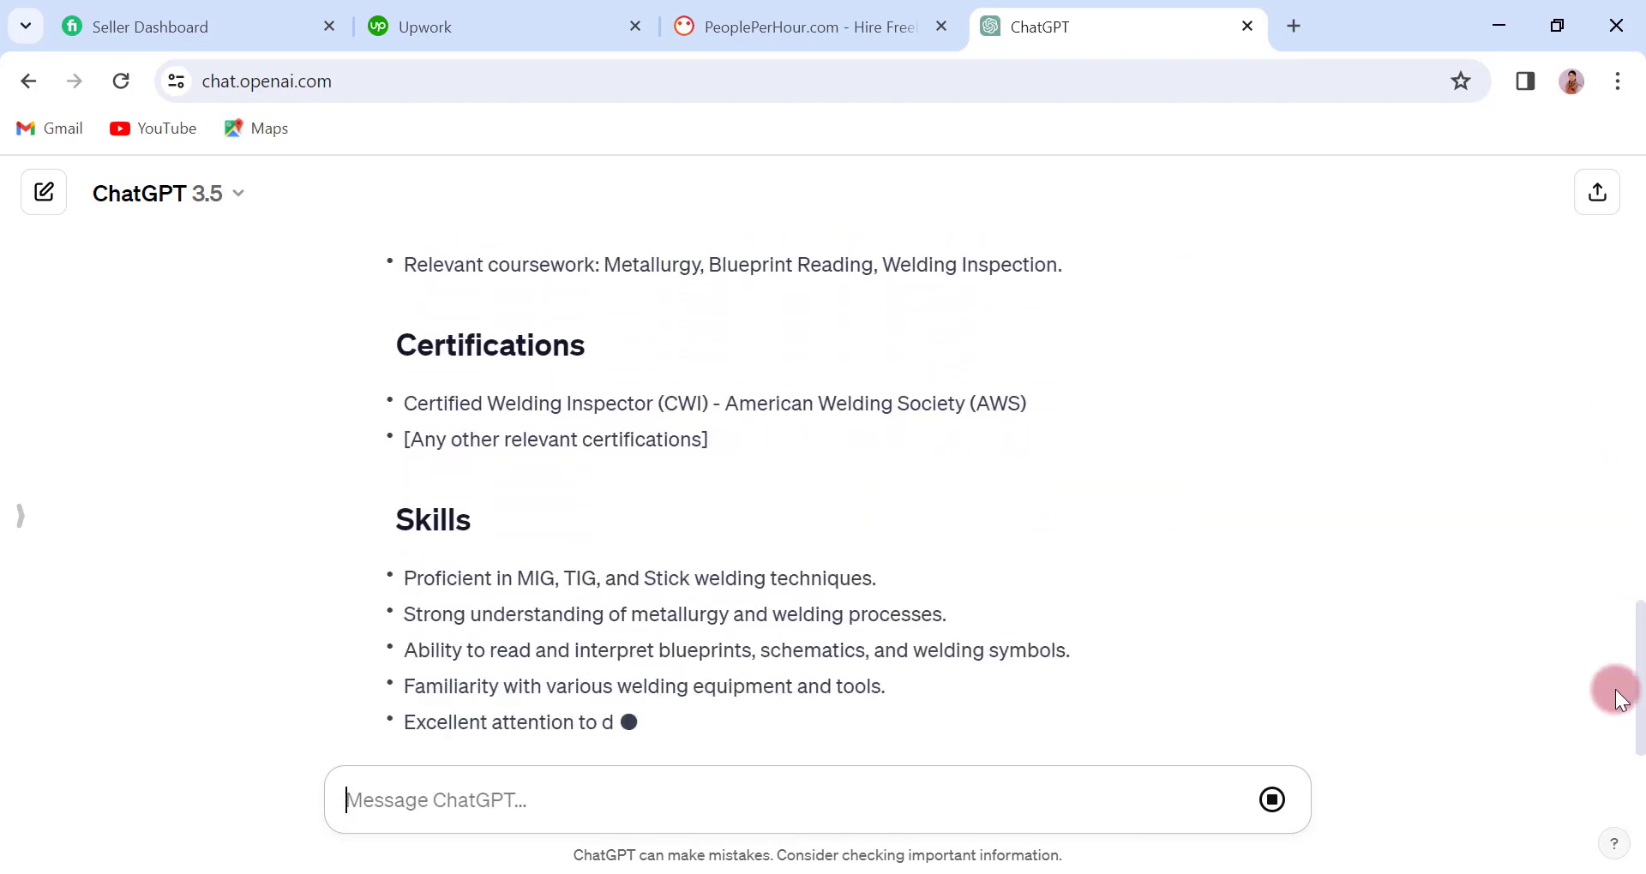
drag(1639, 714, 1637, 360)
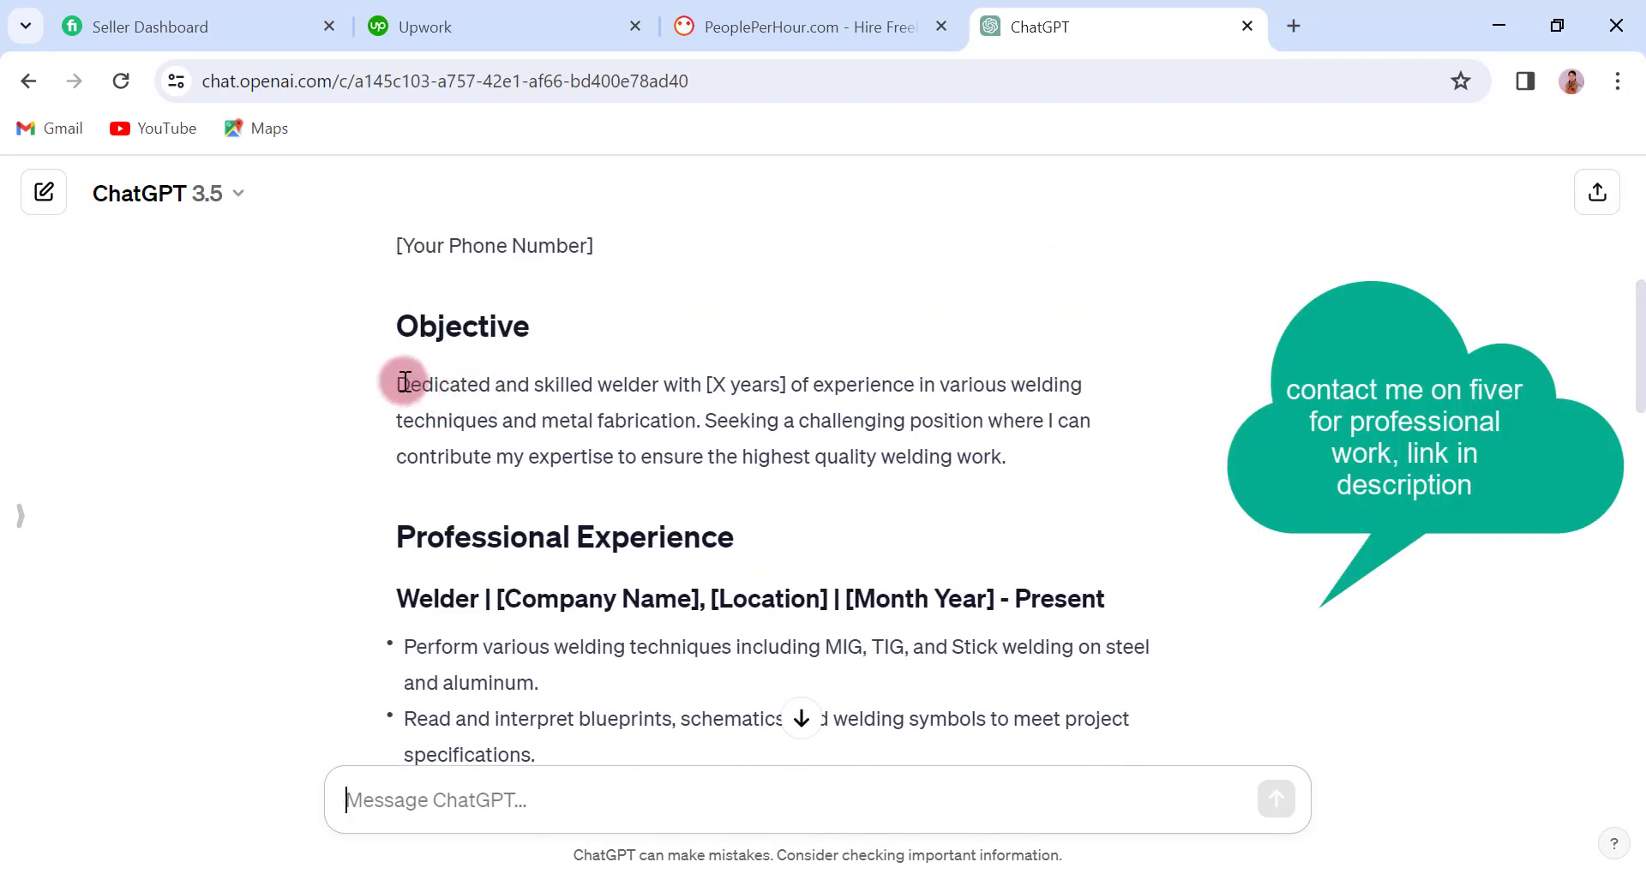
drag(397, 385, 1044, 455)
right_click(837, 433)
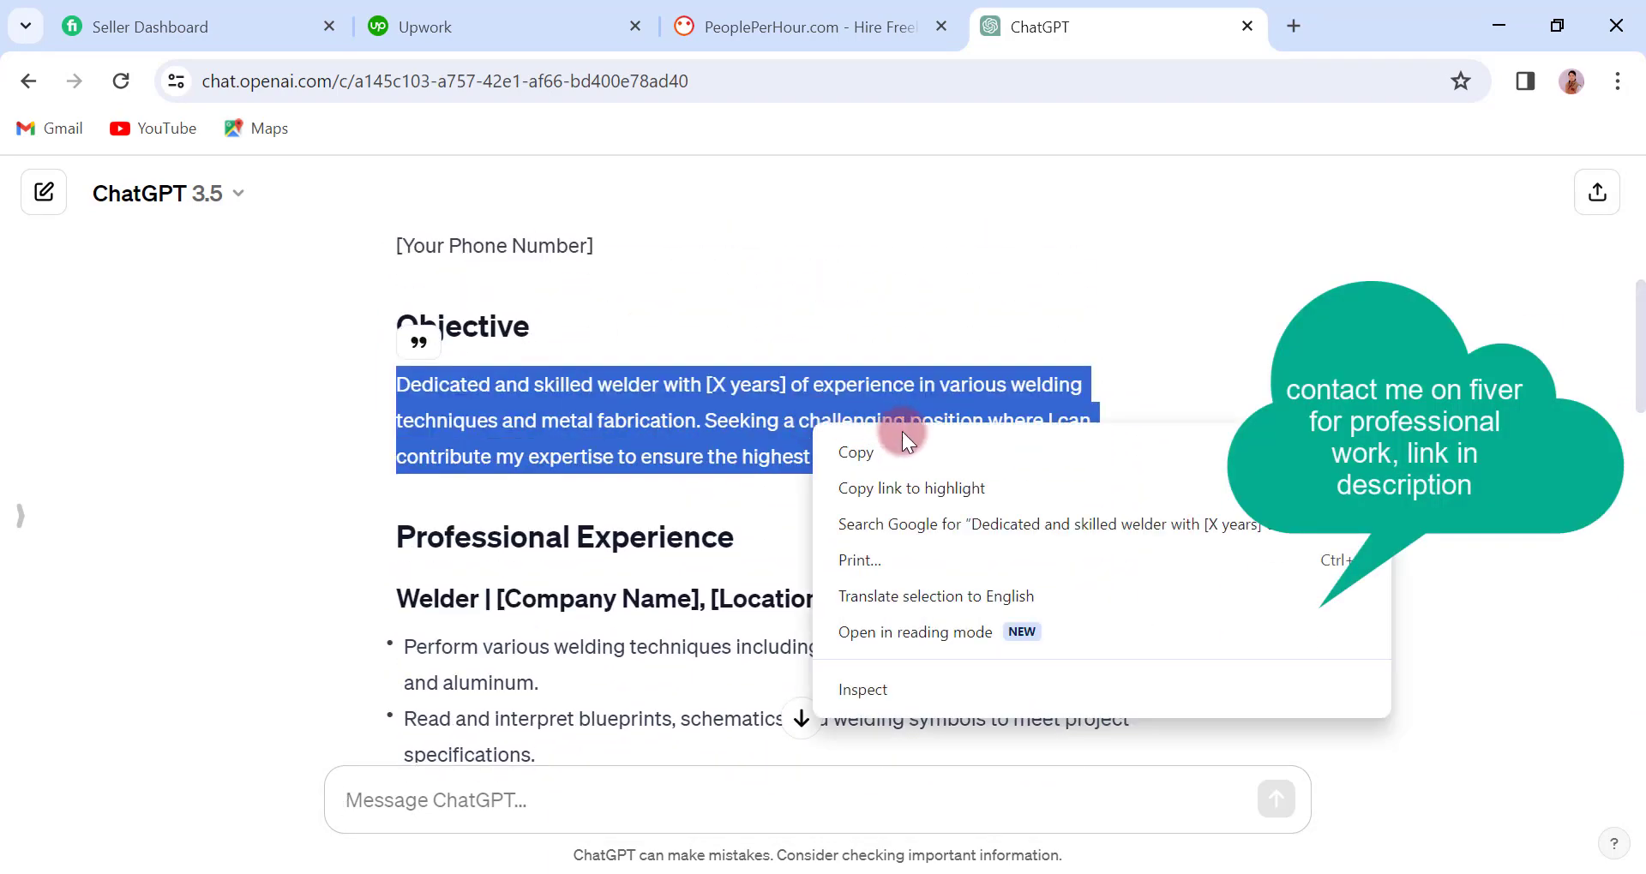
click(902, 441)
Switch to Word and paste the copied objective paragraph as text only below the OBECTIVE heading
key(alt+Tab)
click(532, 606)
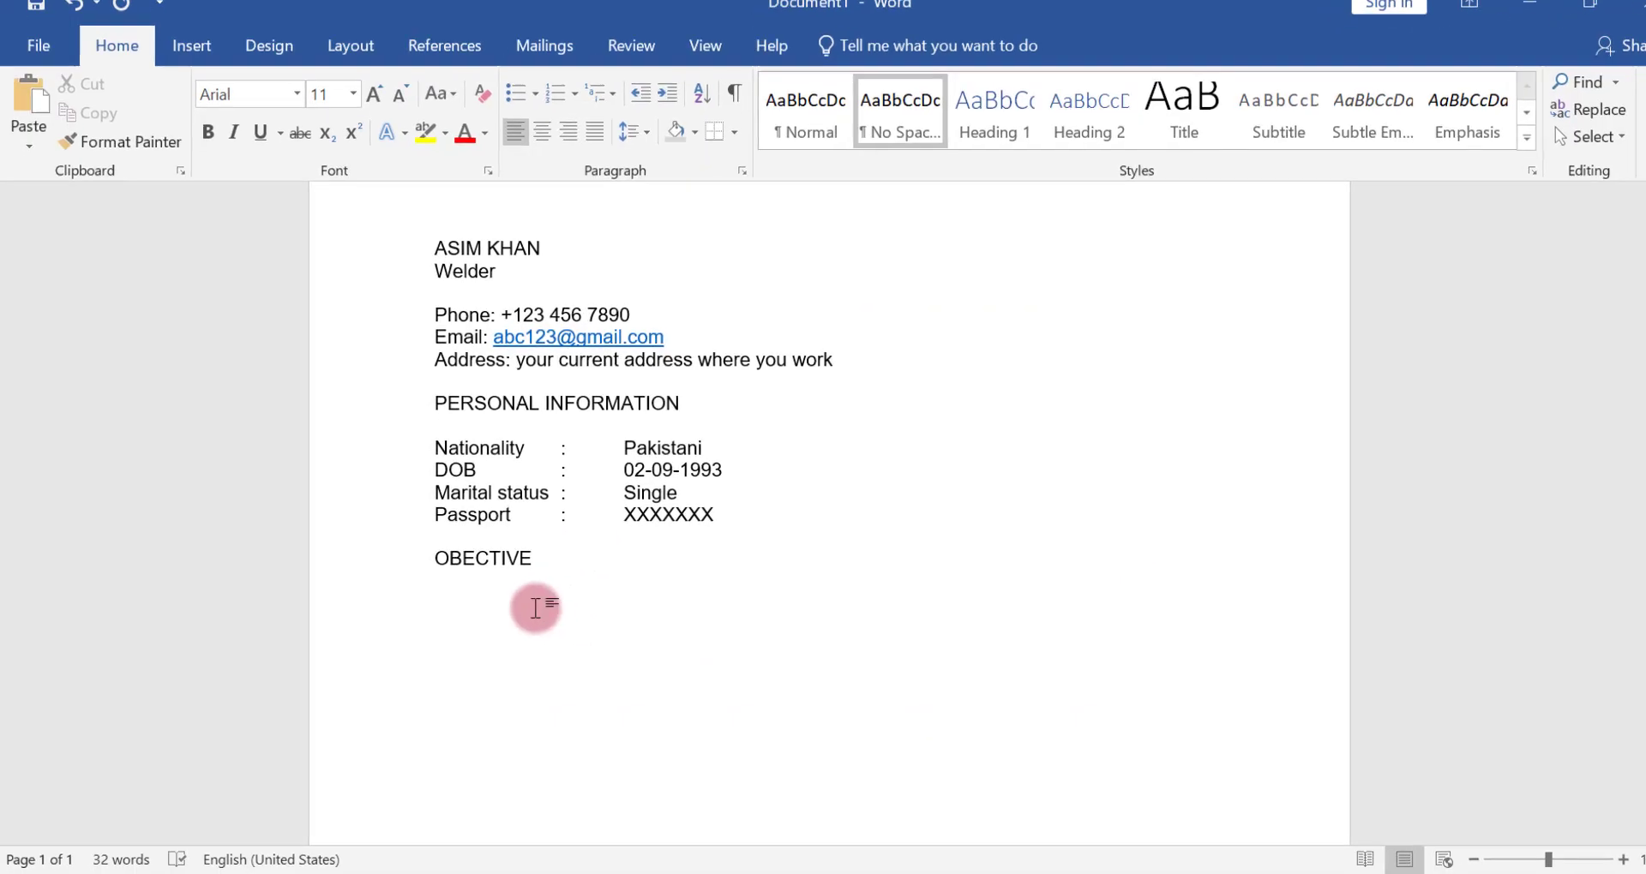
right_click(455, 614)
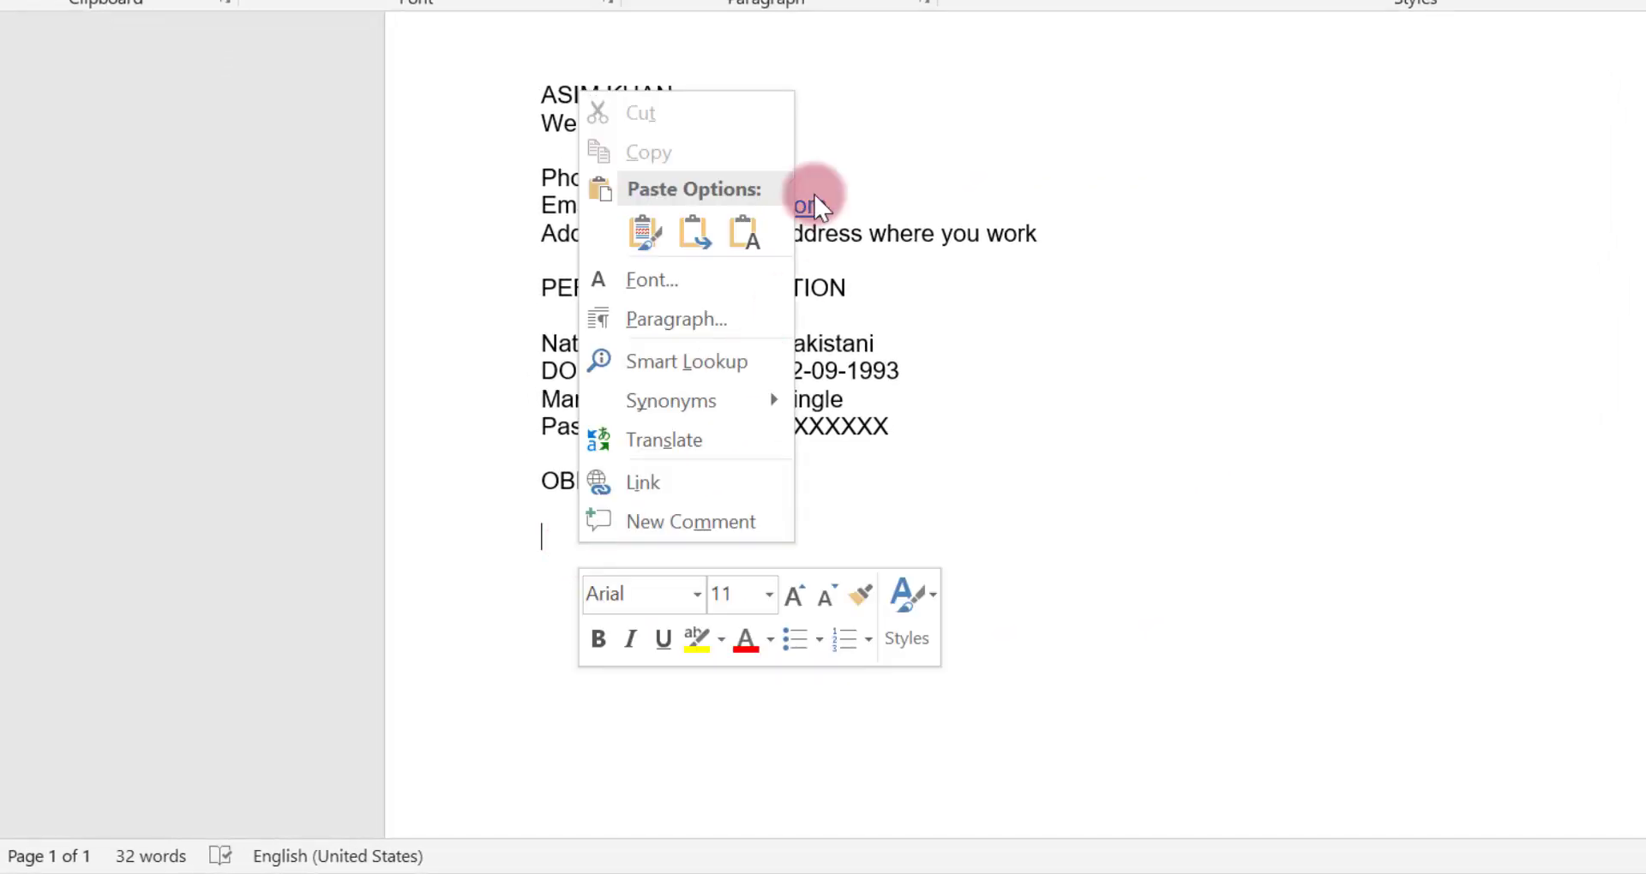
click(744, 234)
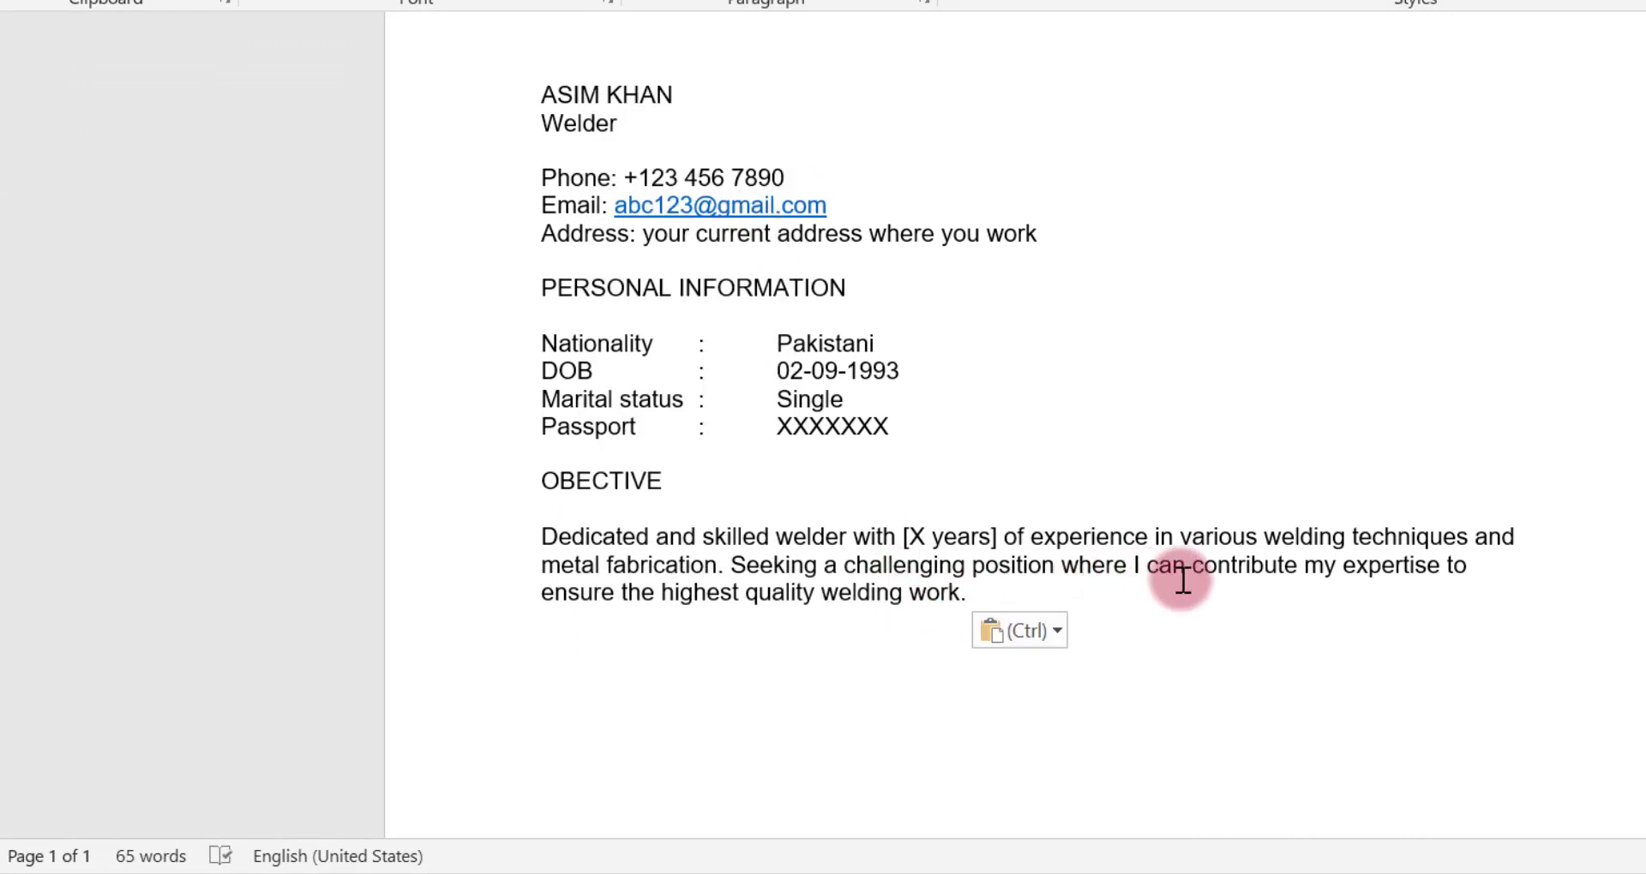
Add the heading SKILLS after a blank line below the objective paragraph, with an empty line ready beneath it
key(Return)
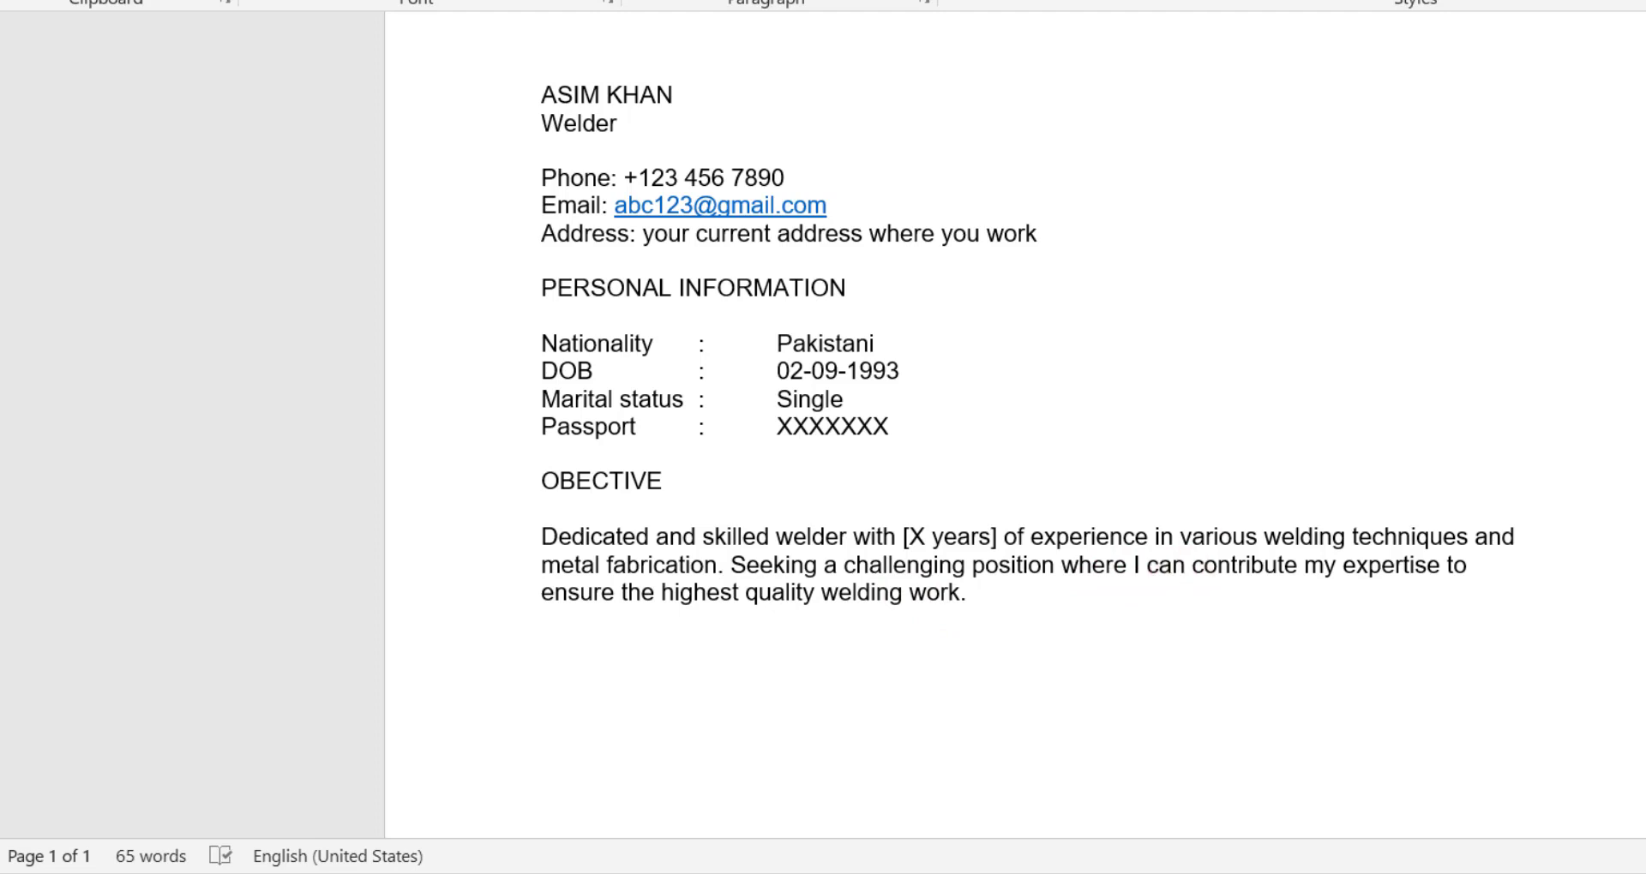
scroll(893, 555, down, 2)
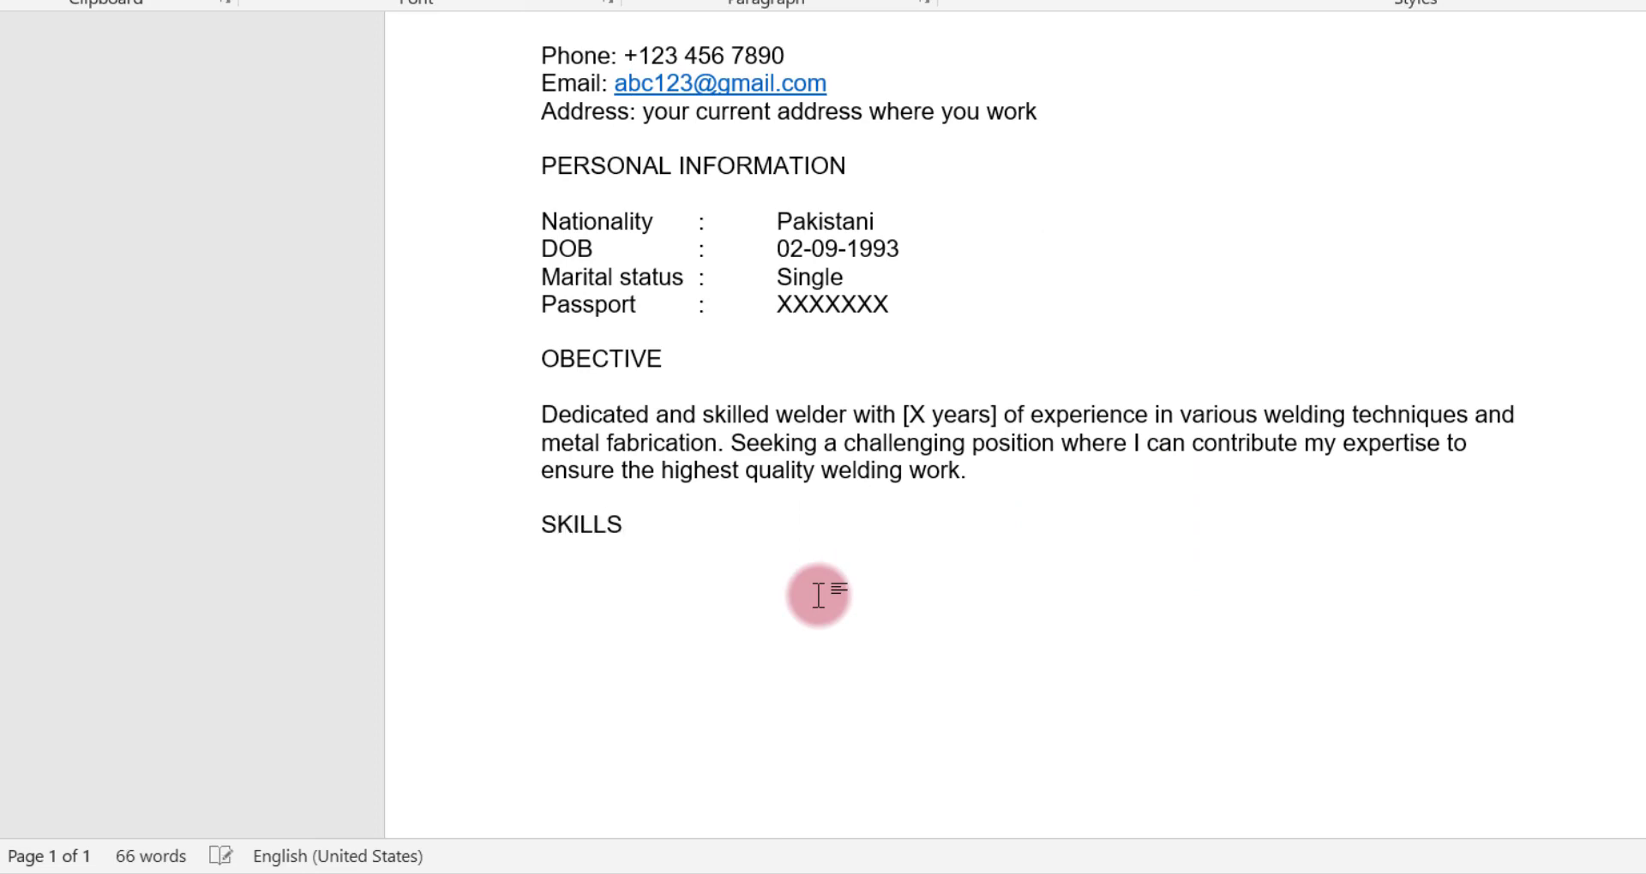
click(917, 686)
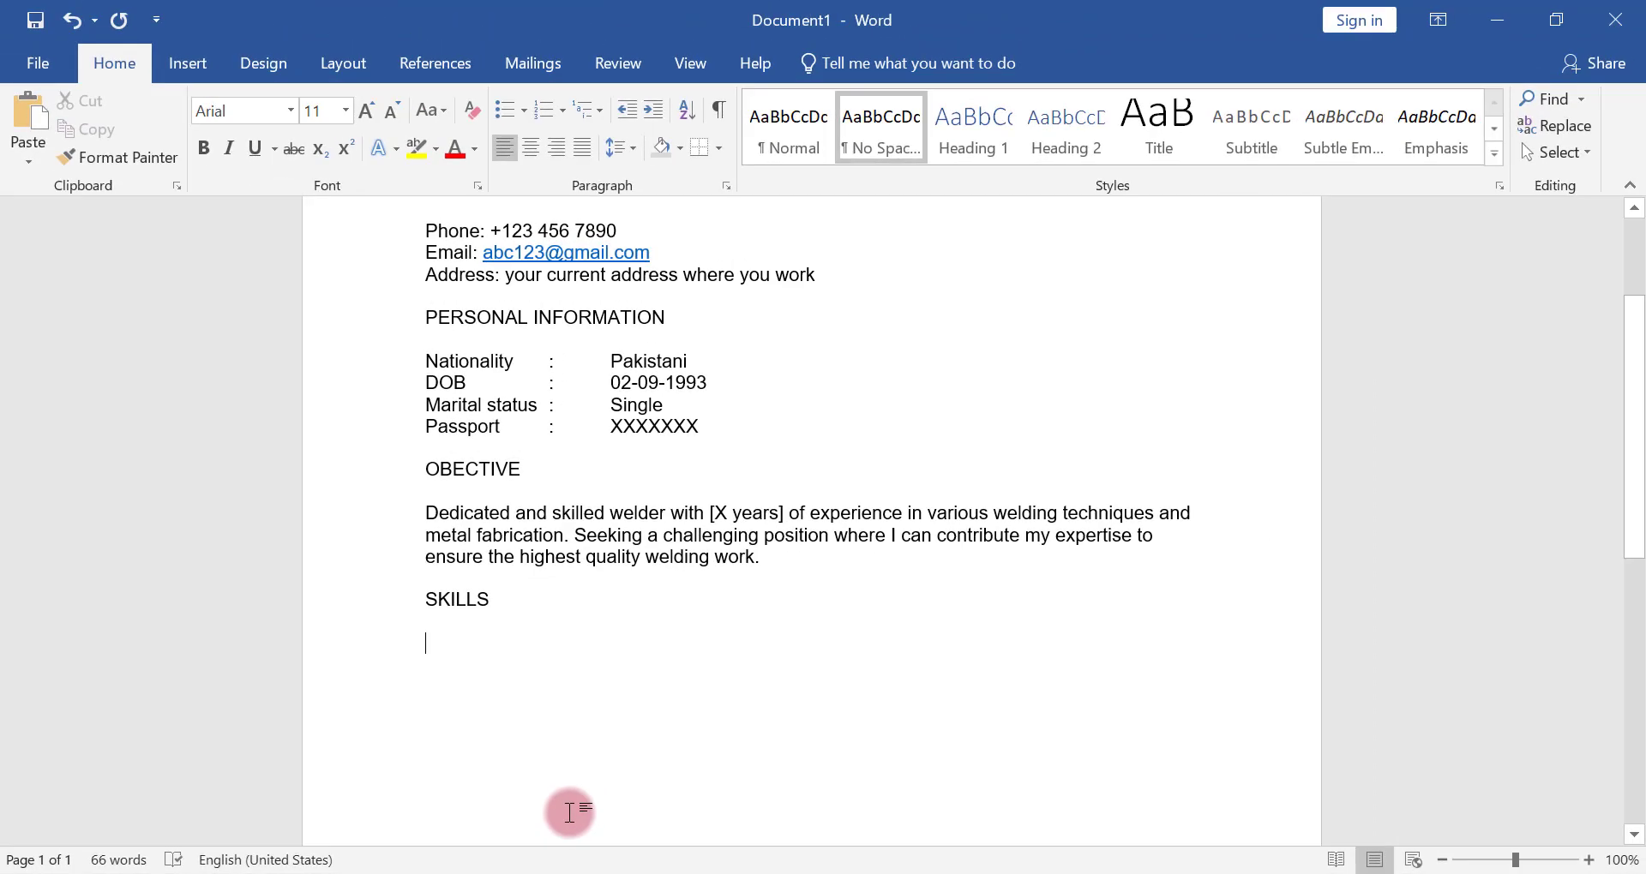
Switch to ChatGPT in the browser and copy all five bullet points under the Skills heading of the generated CV
click(536, 873)
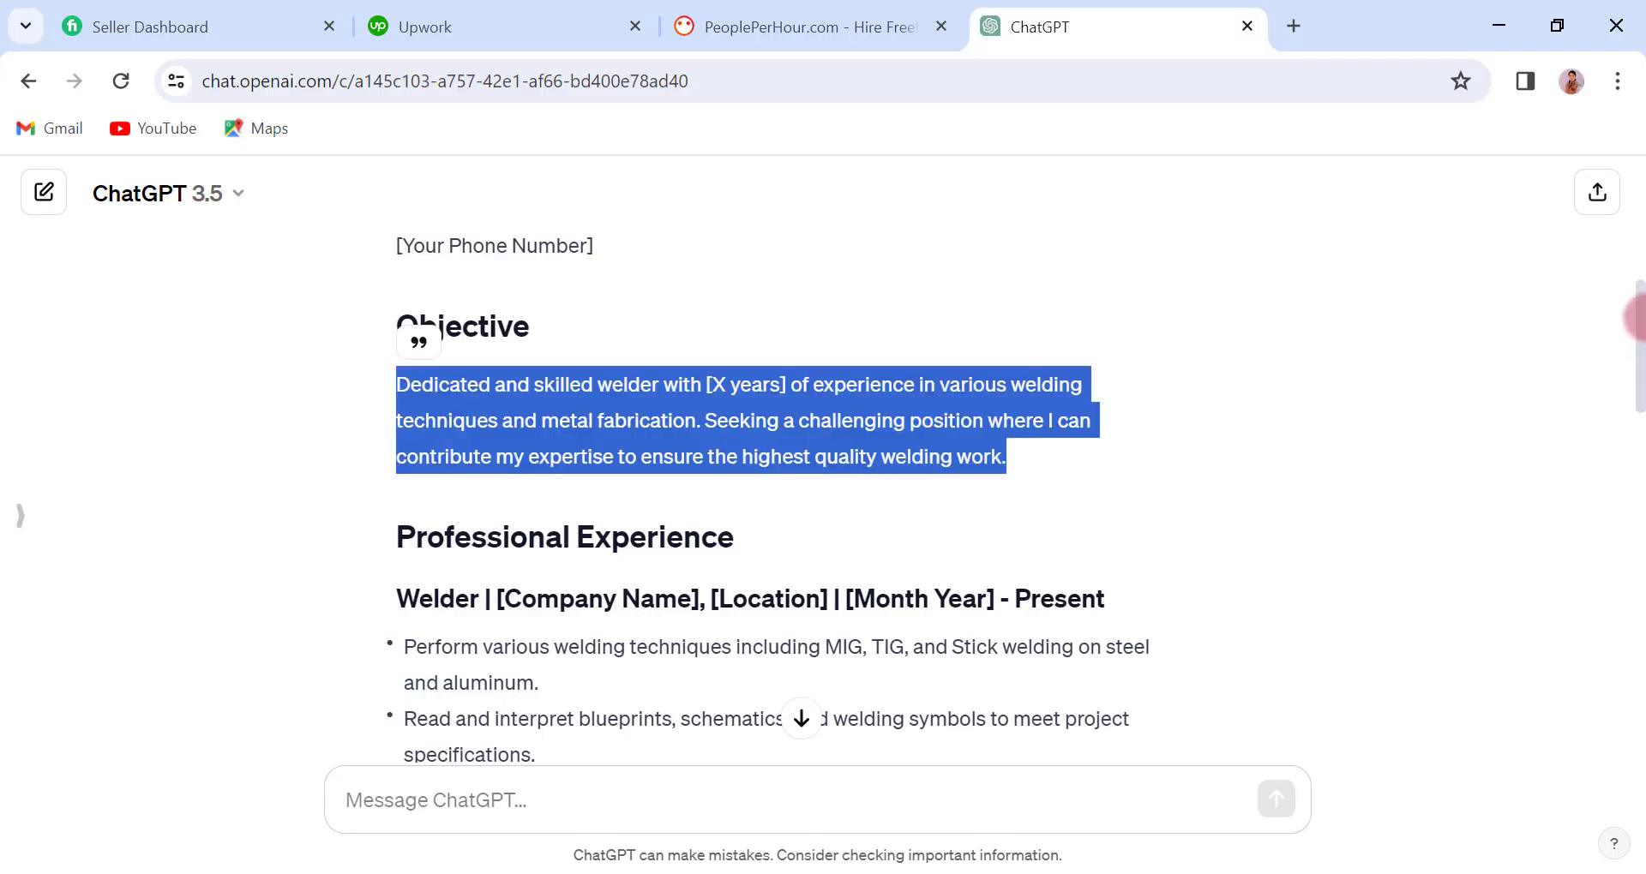
drag(1637, 317, 1620, 591)
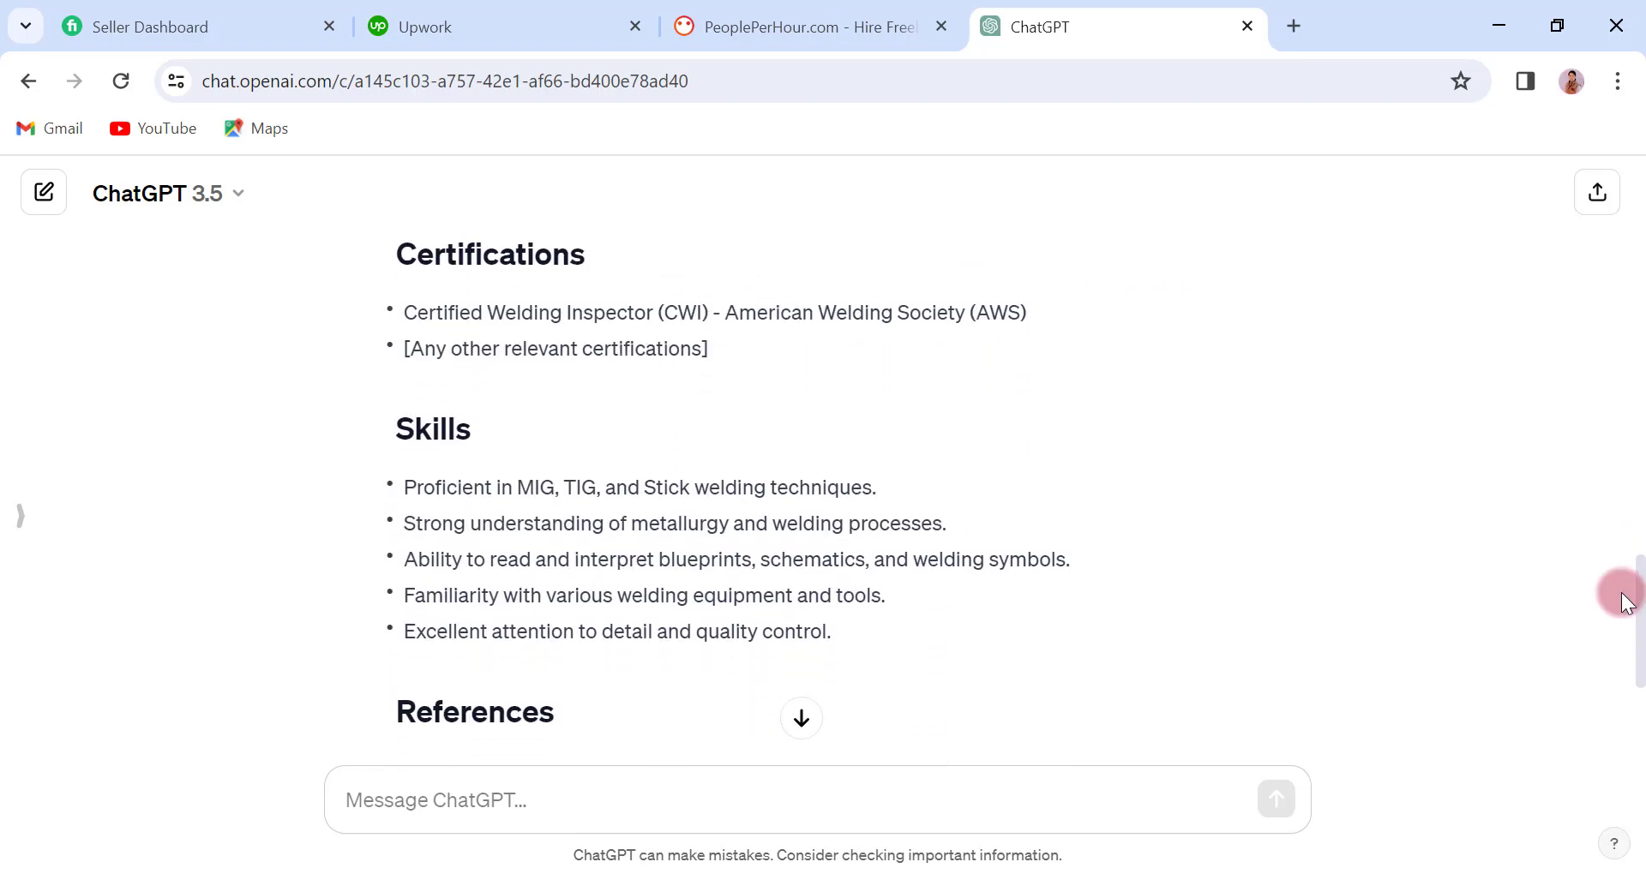
drag(411, 485, 841, 645)
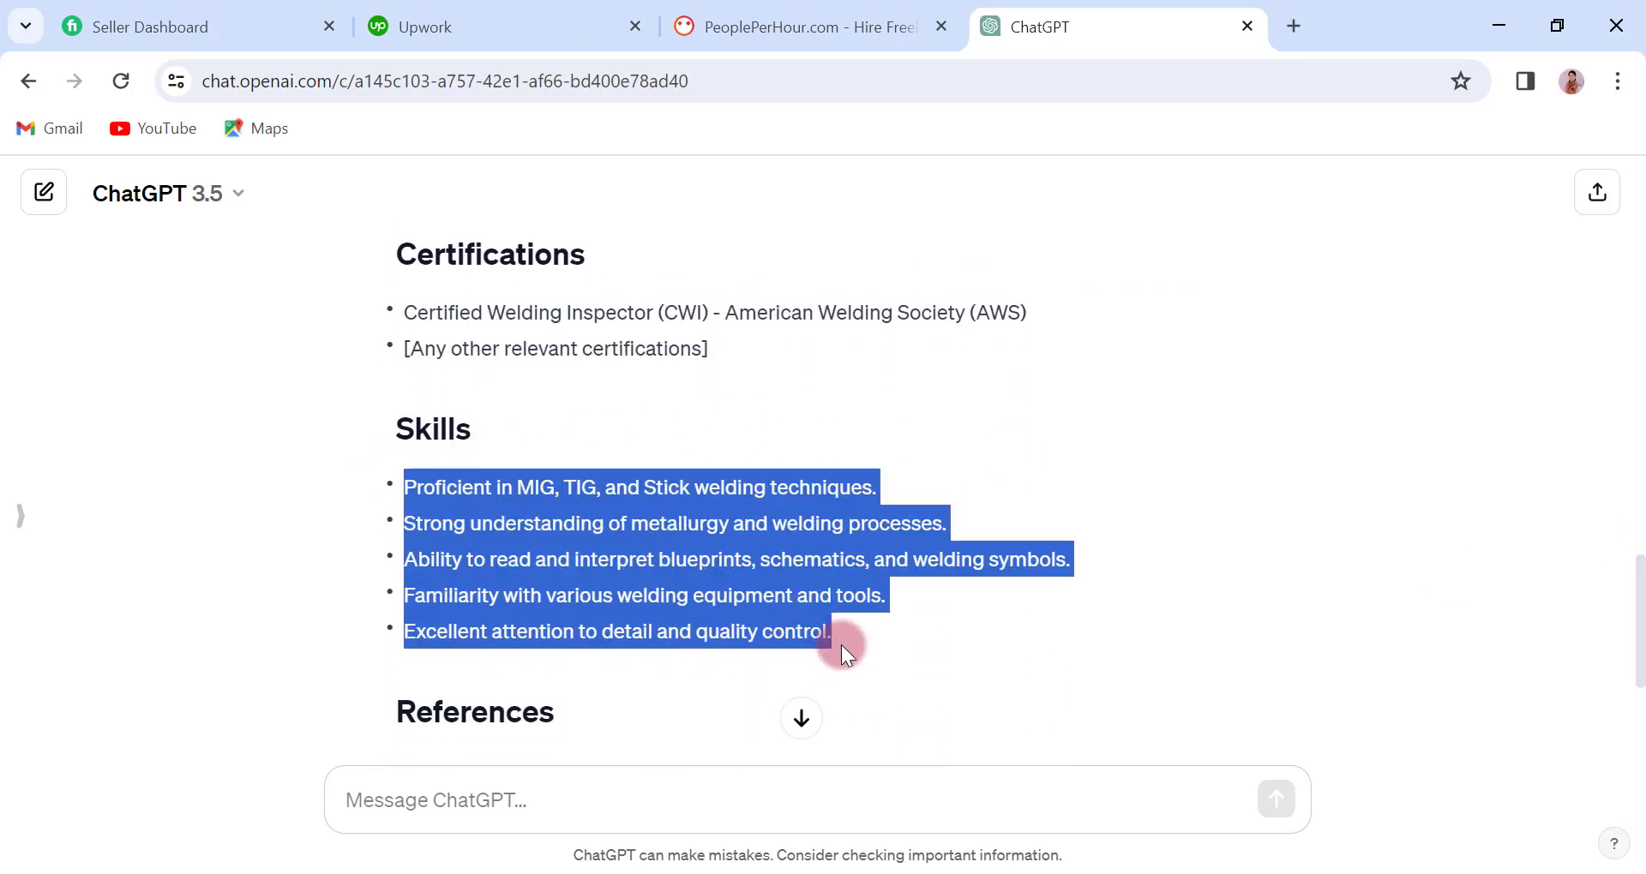
right_click(592, 548)
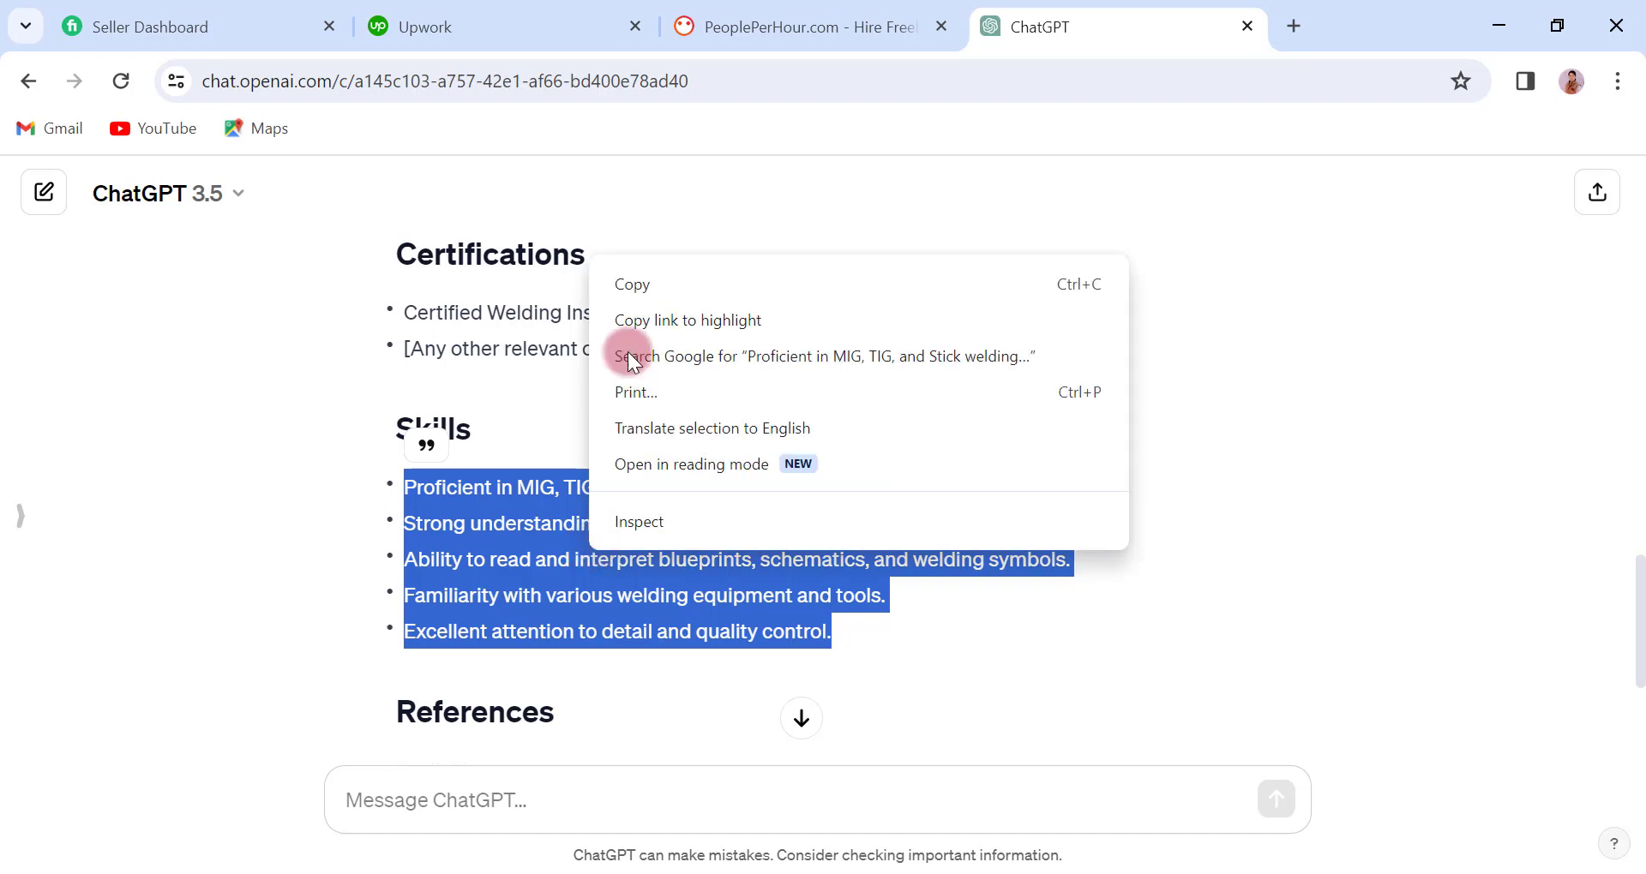
click(642, 281)
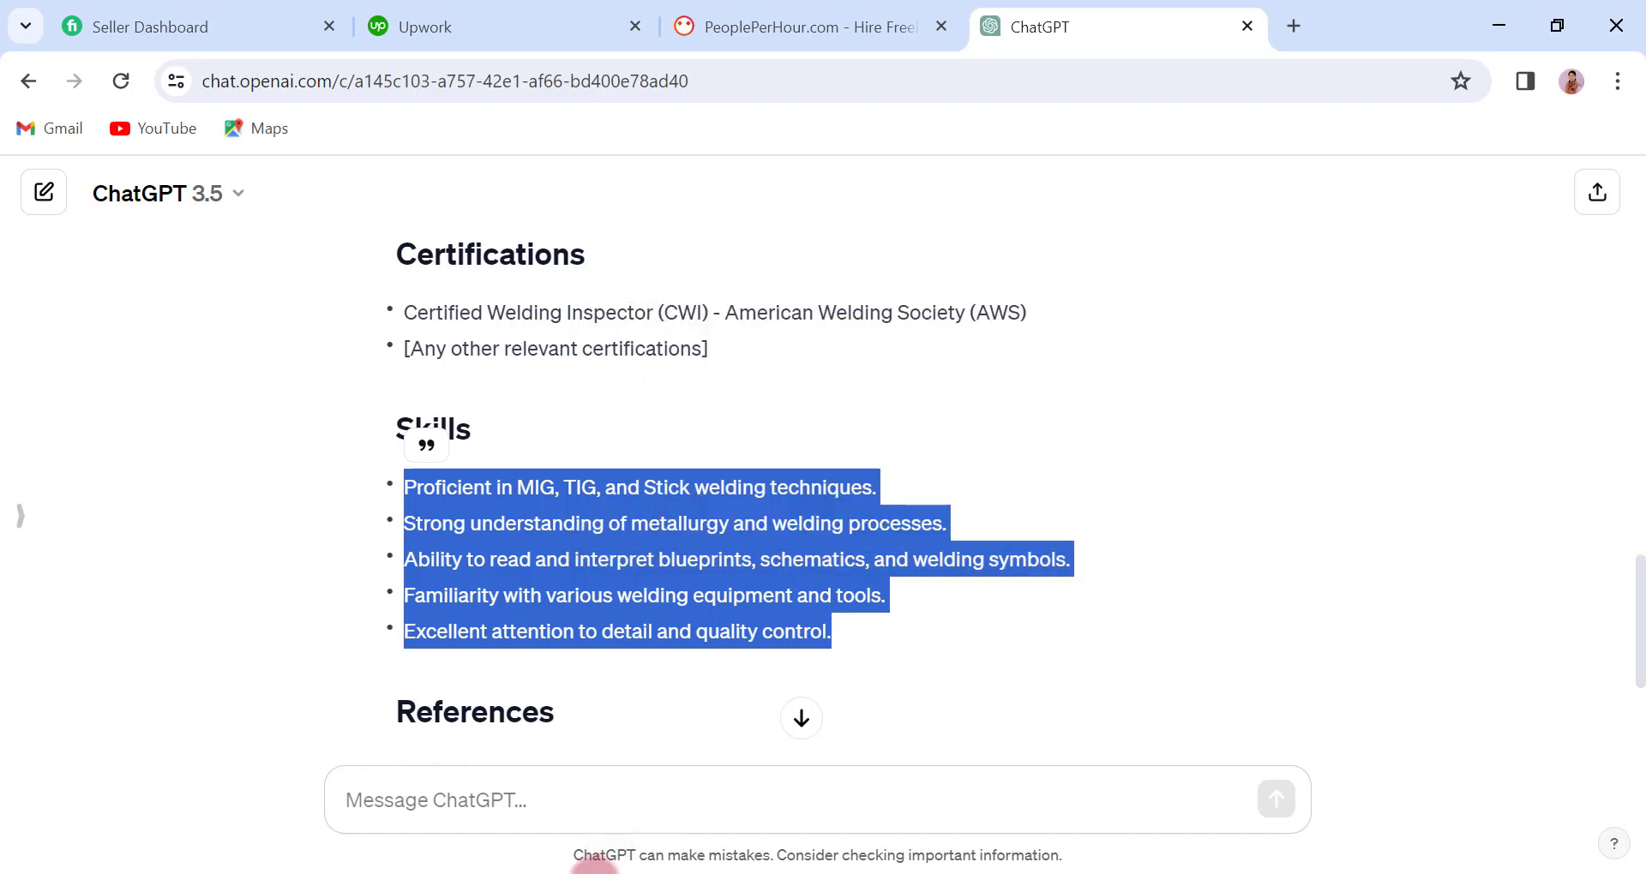
Return to Word and paste the copied skills as text only below the SKILLS heading
click(593, 873)
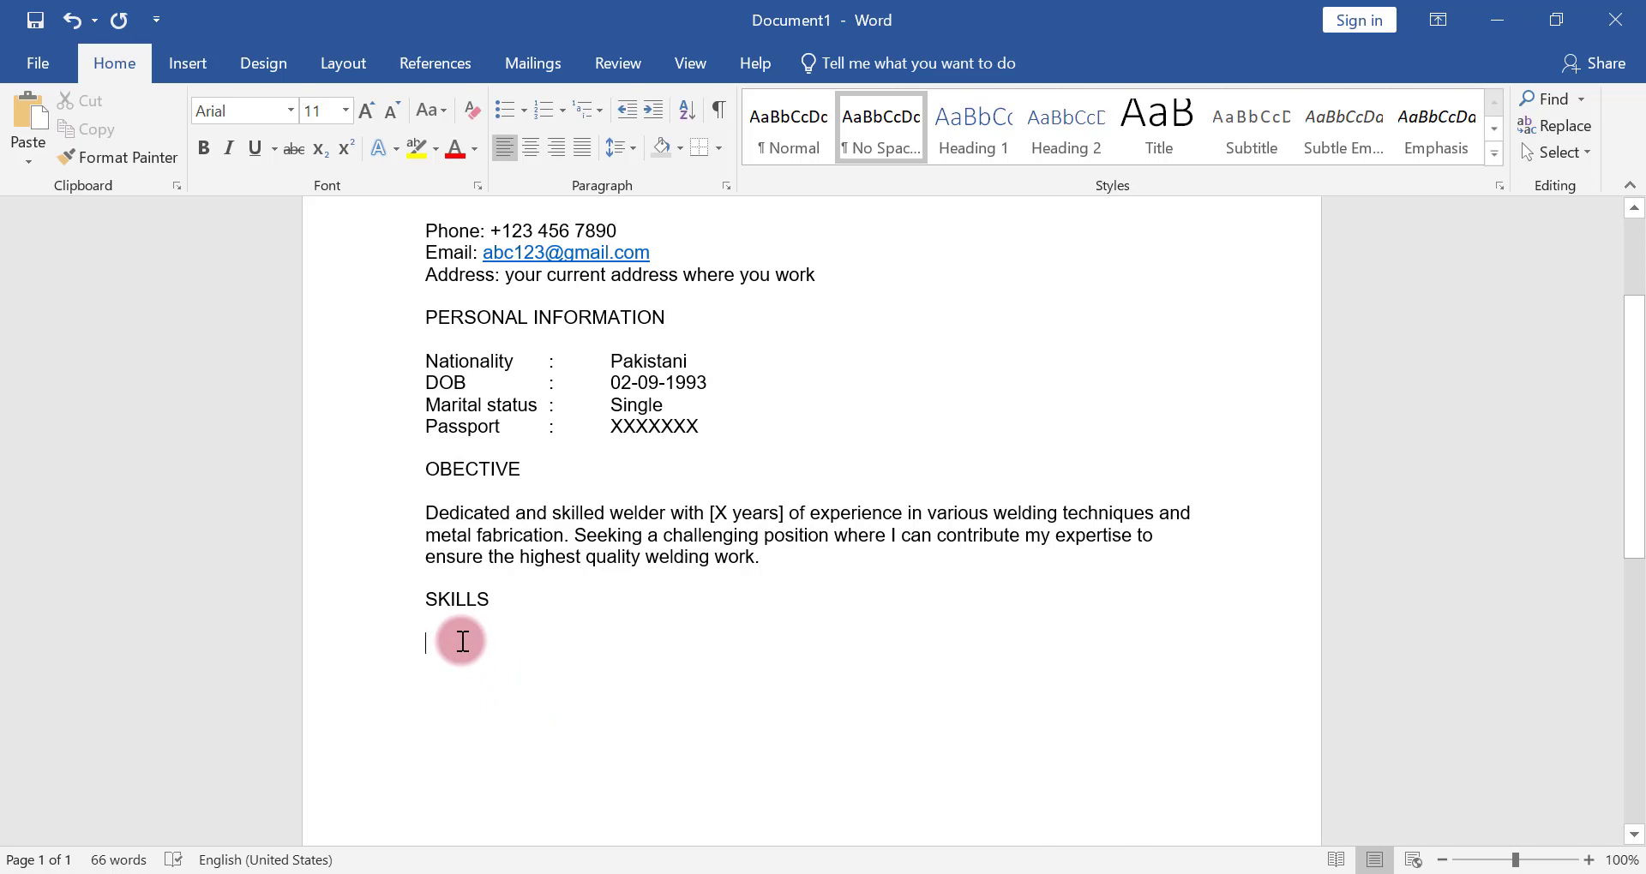
right_click(460, 641)
click(591, 396)
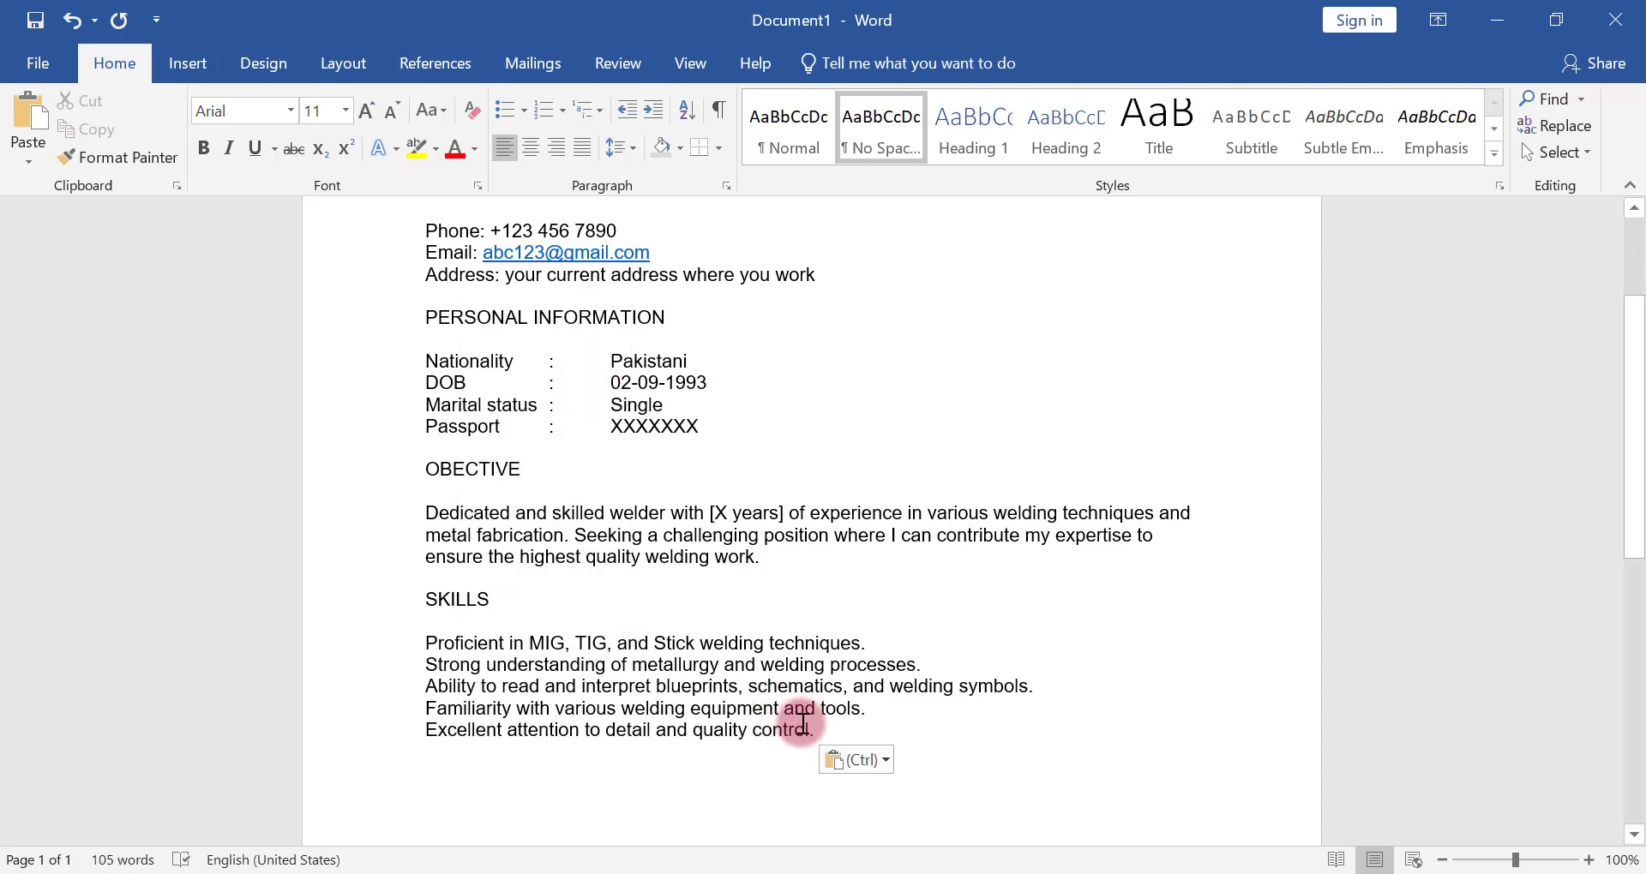
Format the five skill lines as a bulleted list and decrease its indent to align with the left margin
drag(806, 727, 428, 647)
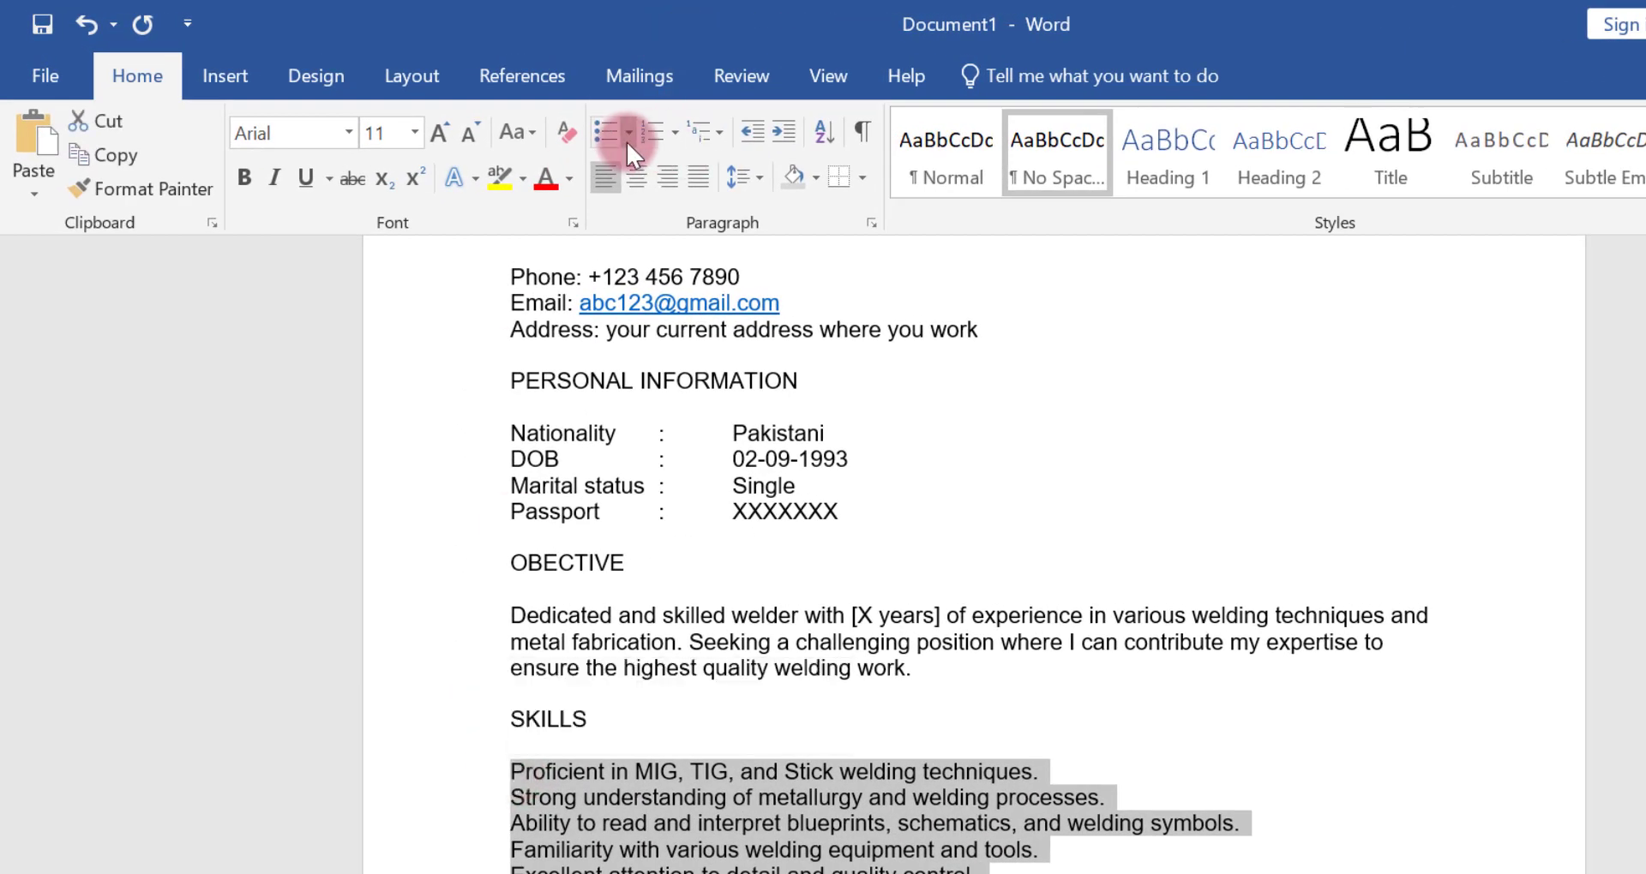
click(609, 141)
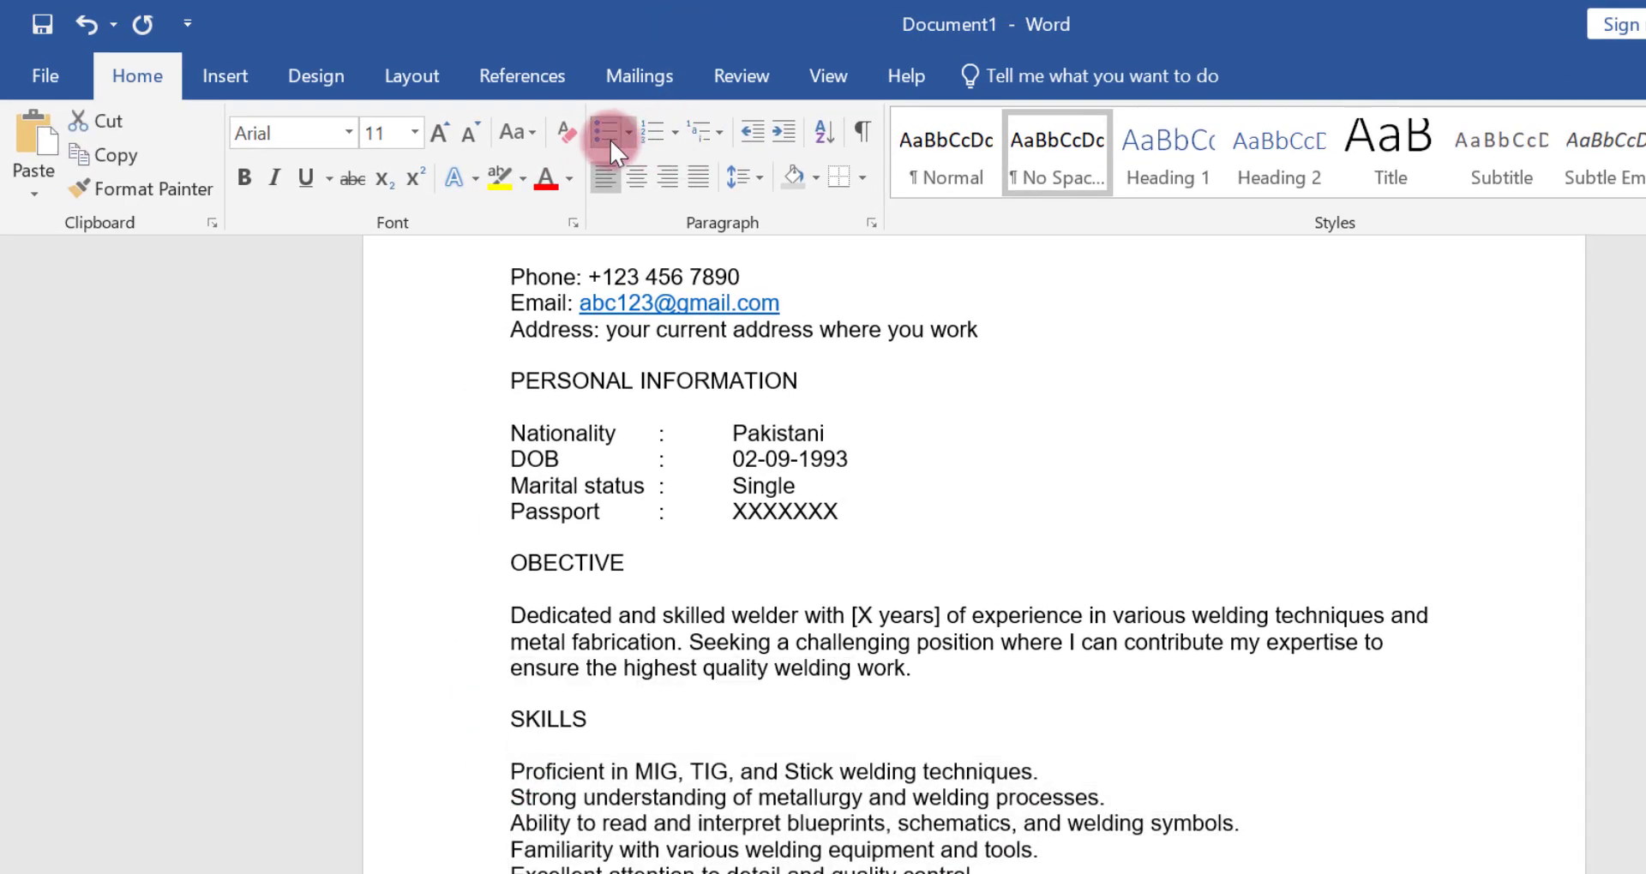
click(753, 132)
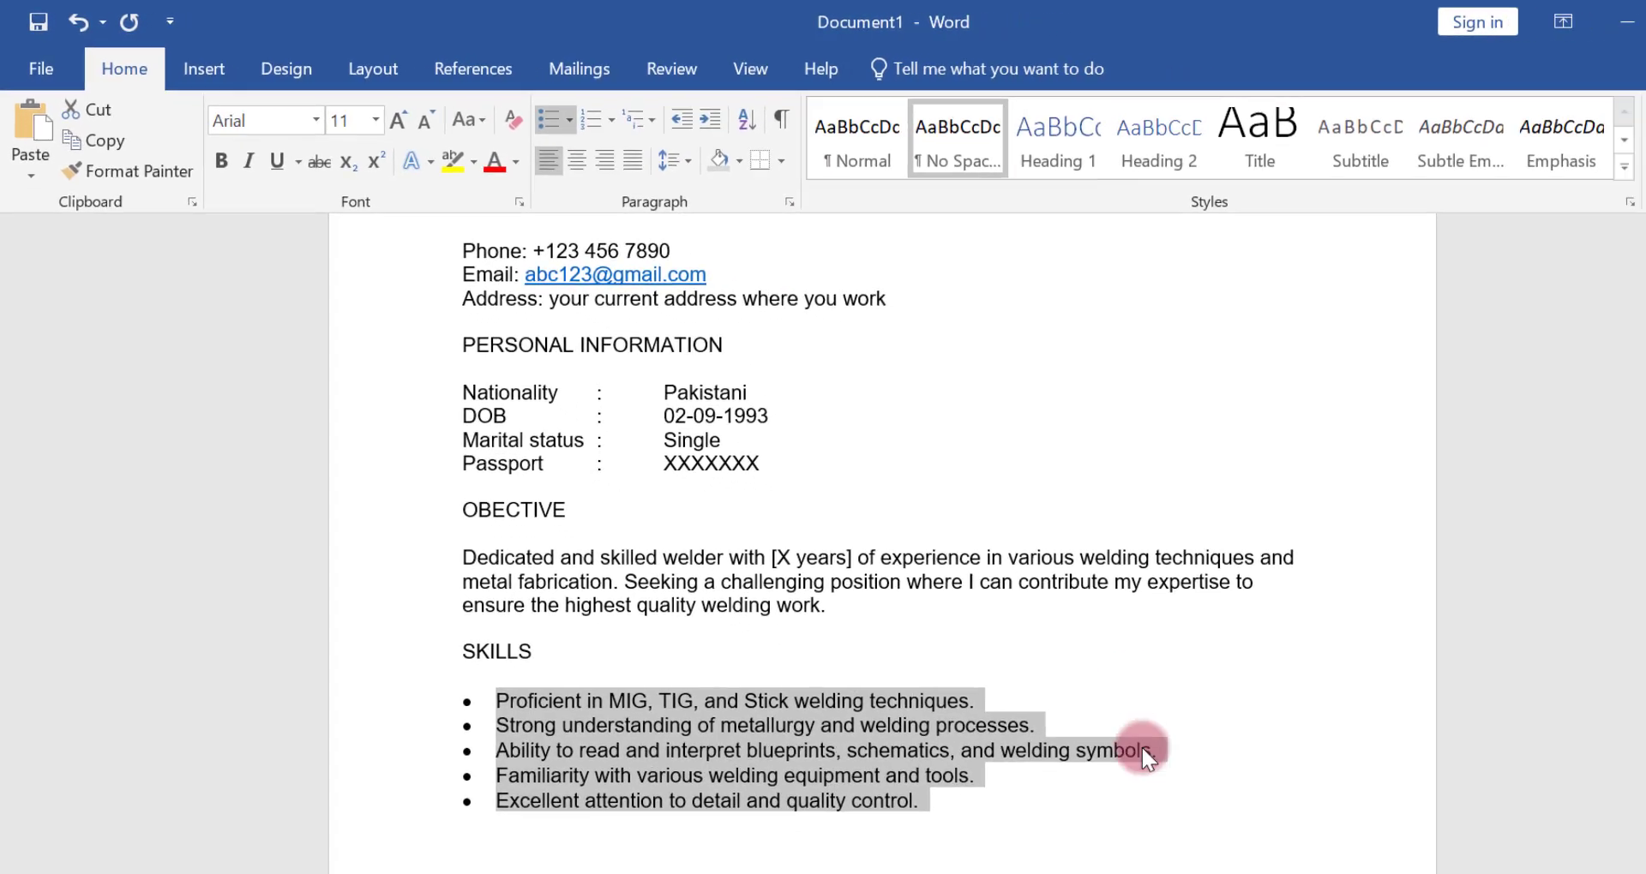
click(1265, 871)
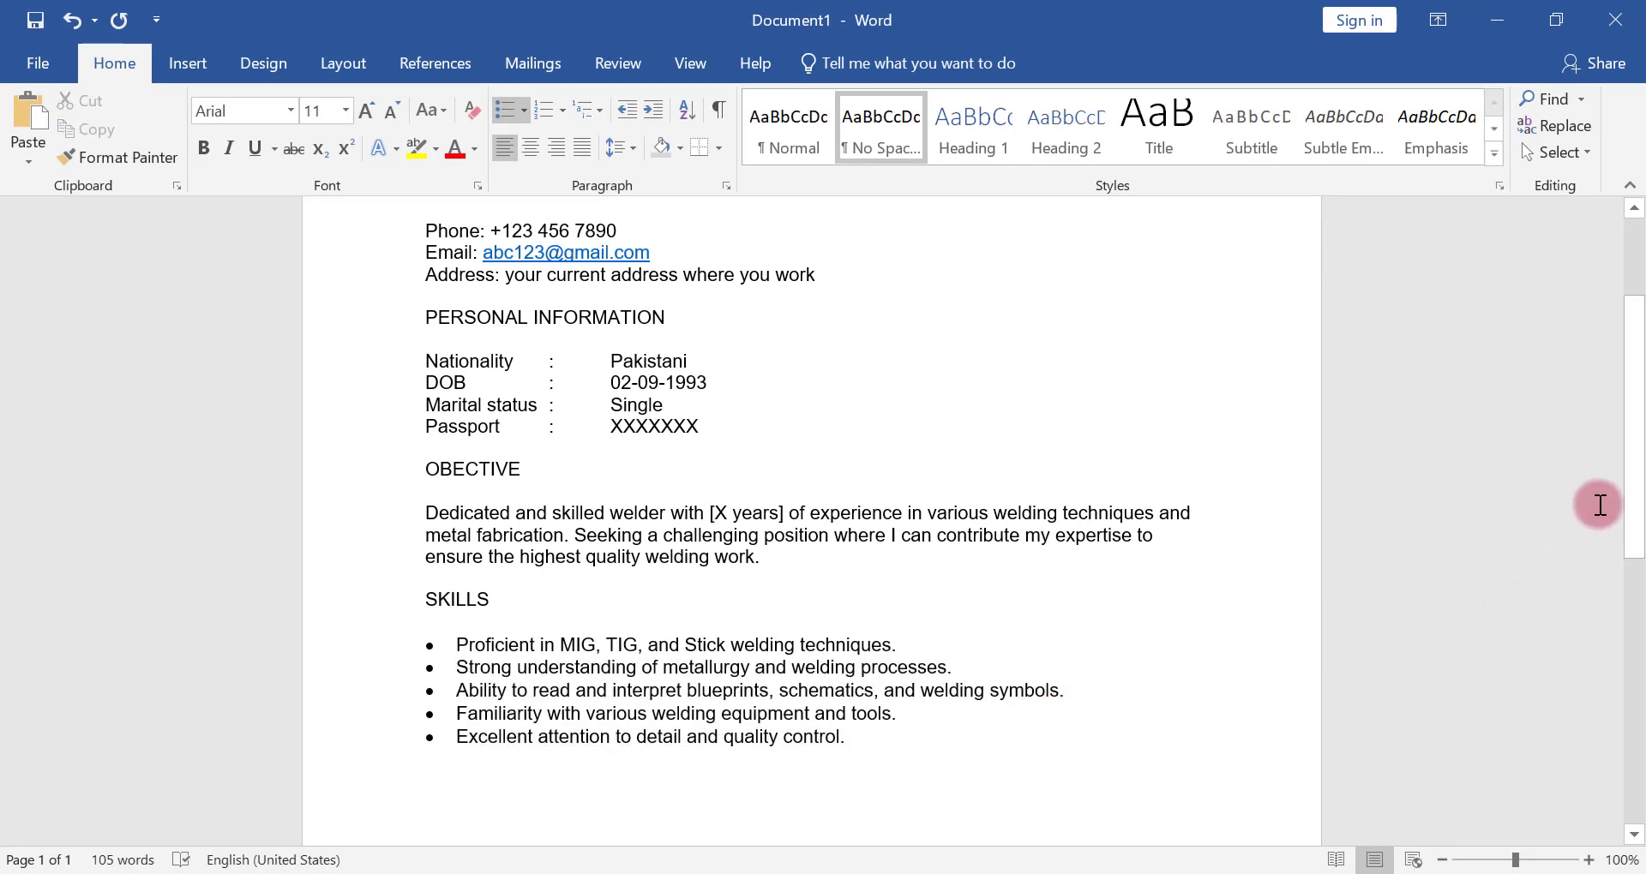
Add the heading EDUCATION after a blank line below the skills list, without a bullet
drag(1631, 478, 1635, 583)
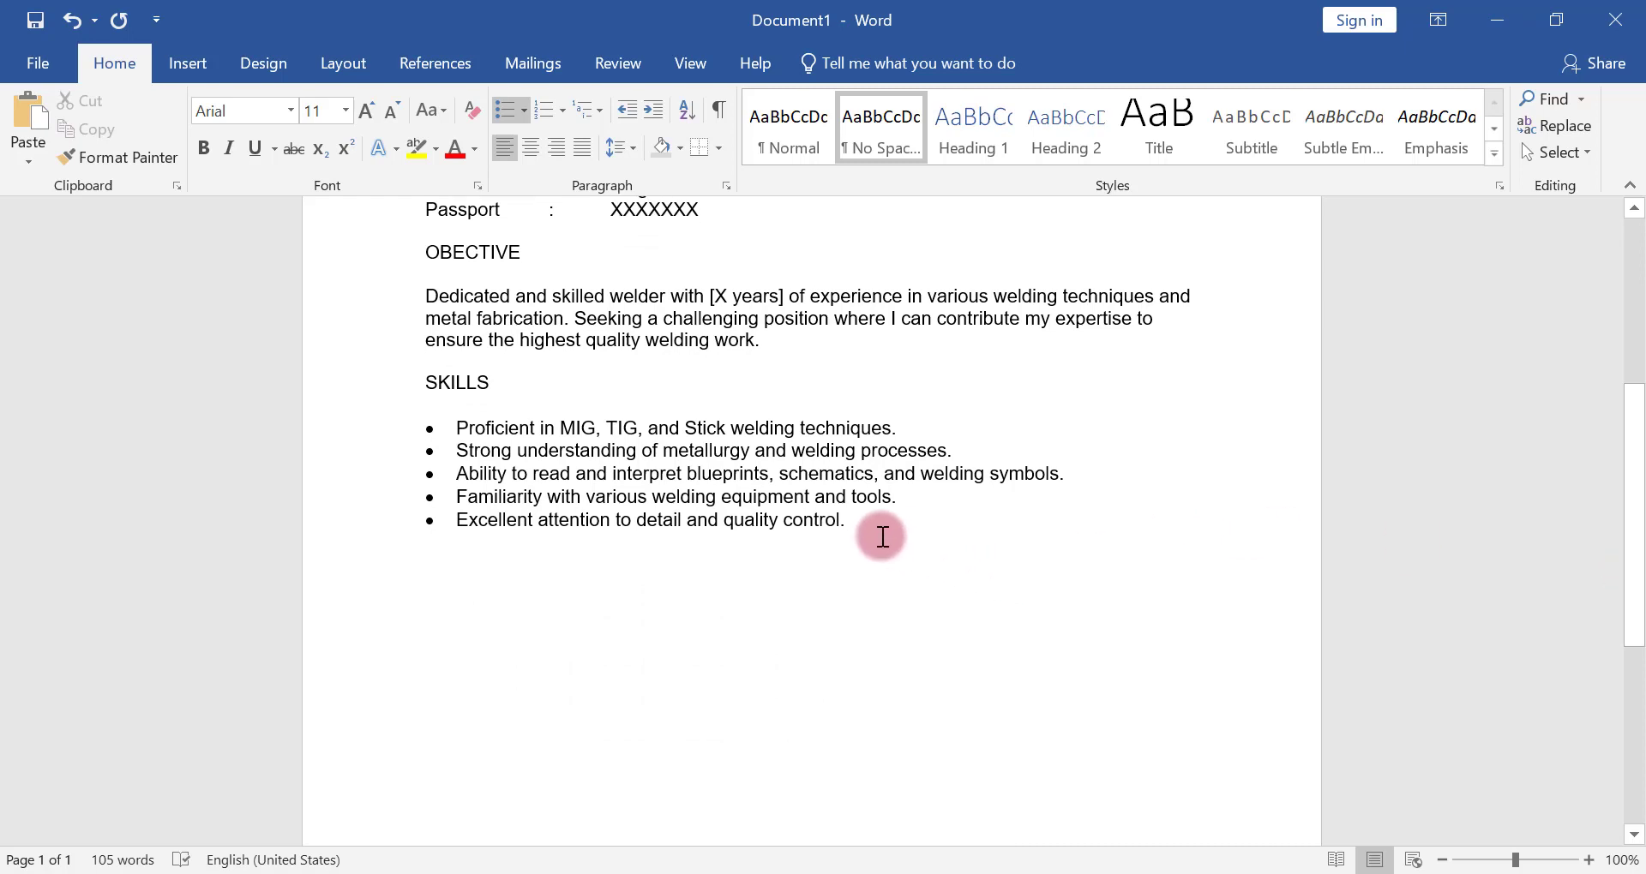
key(Return)
key(Return)
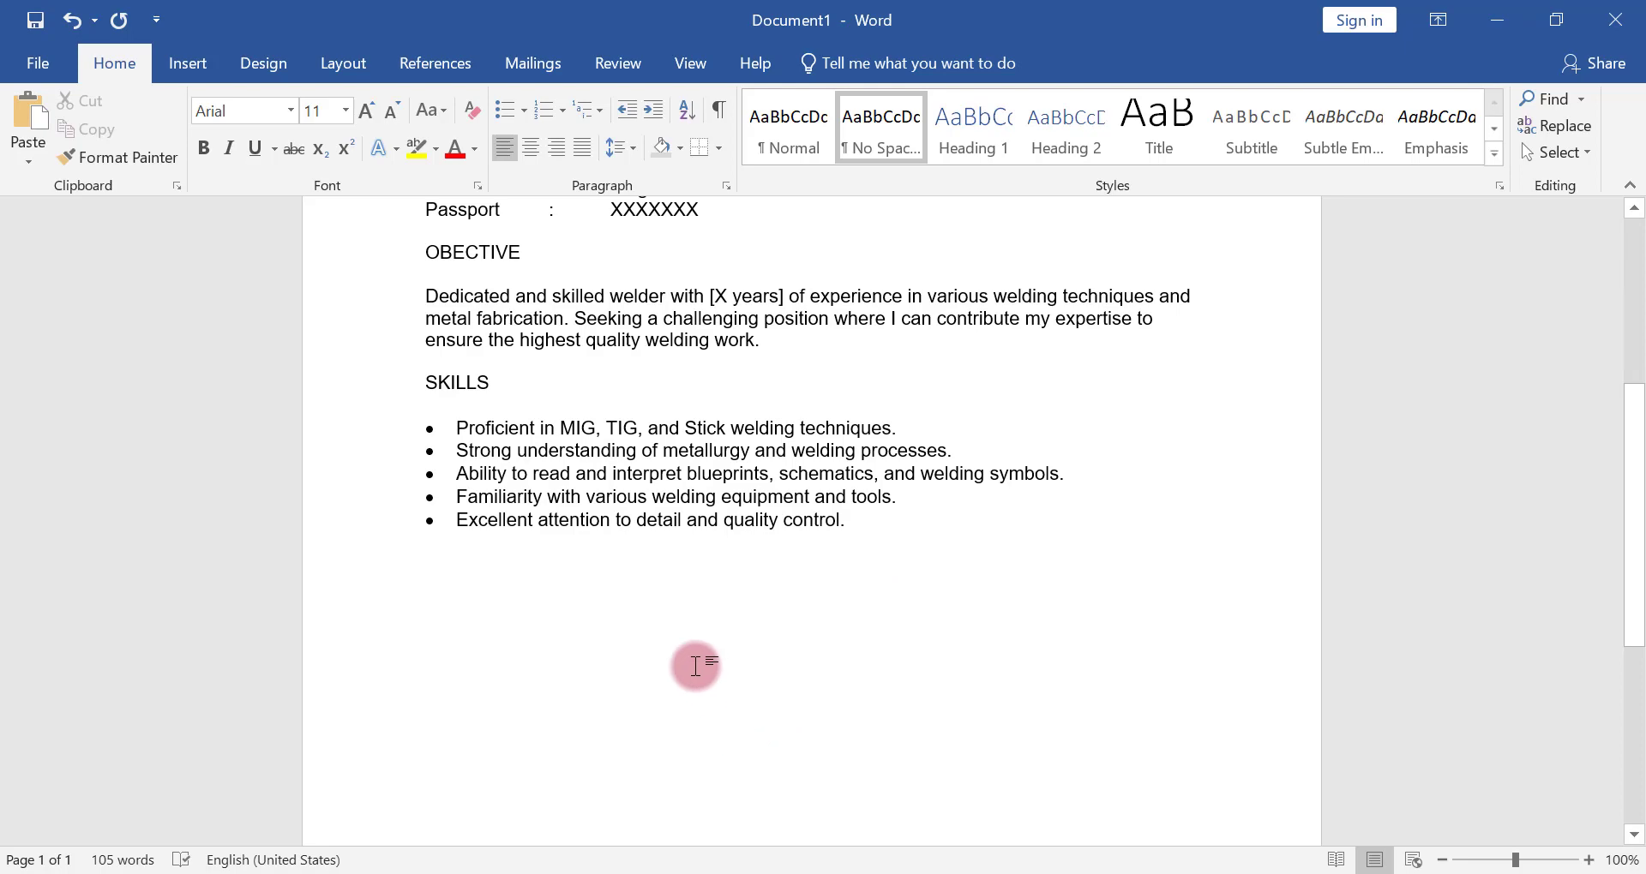
text(EDUCATION)
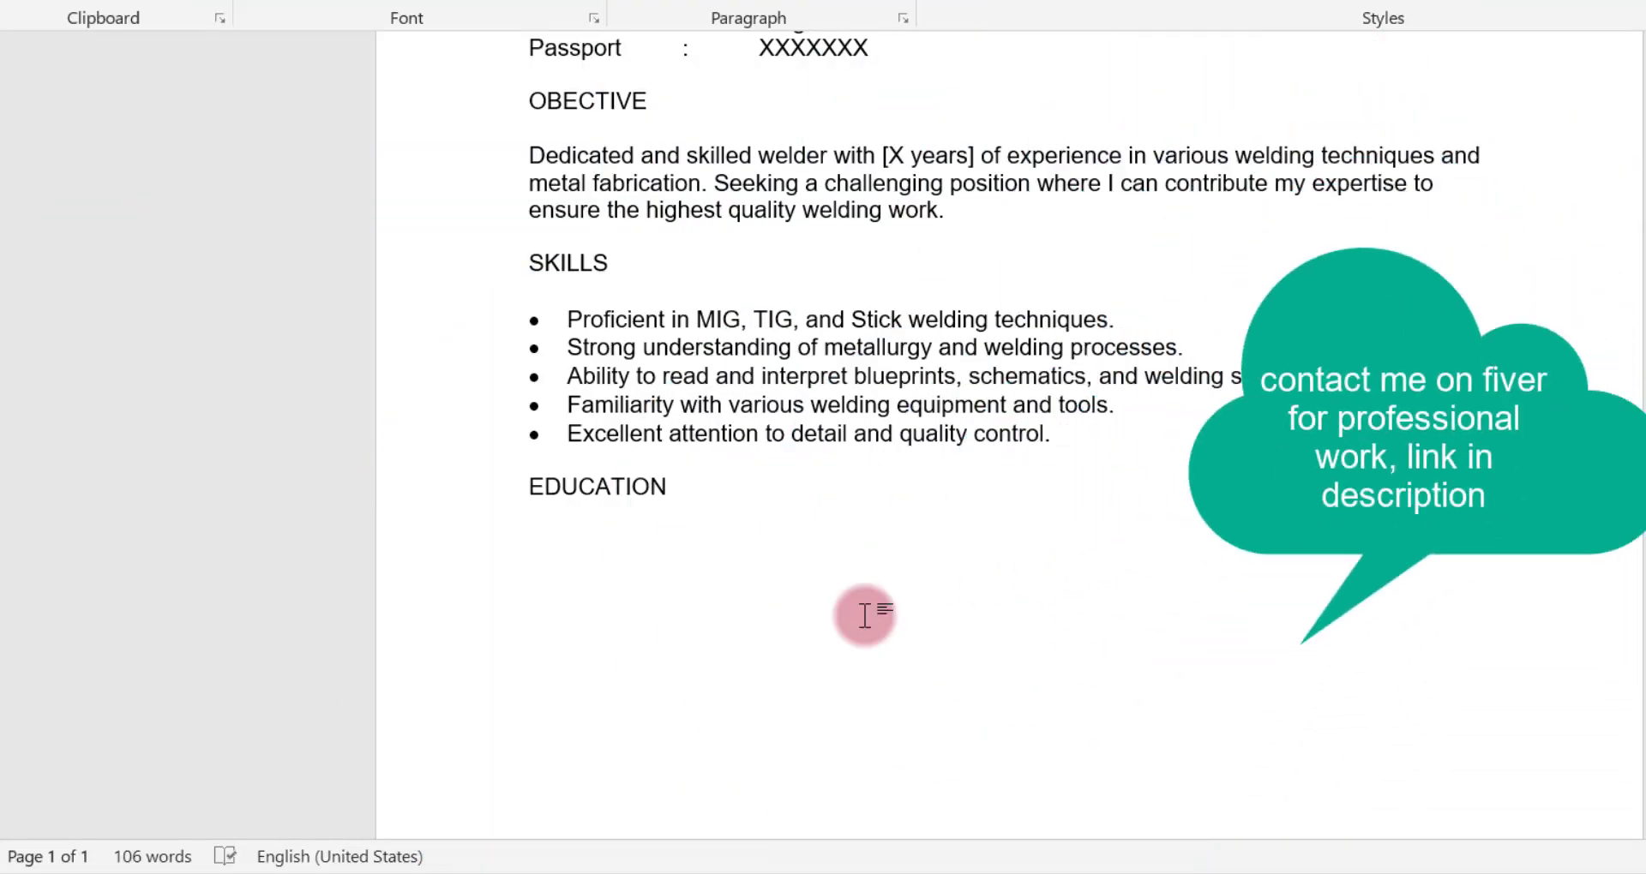
key(Return)
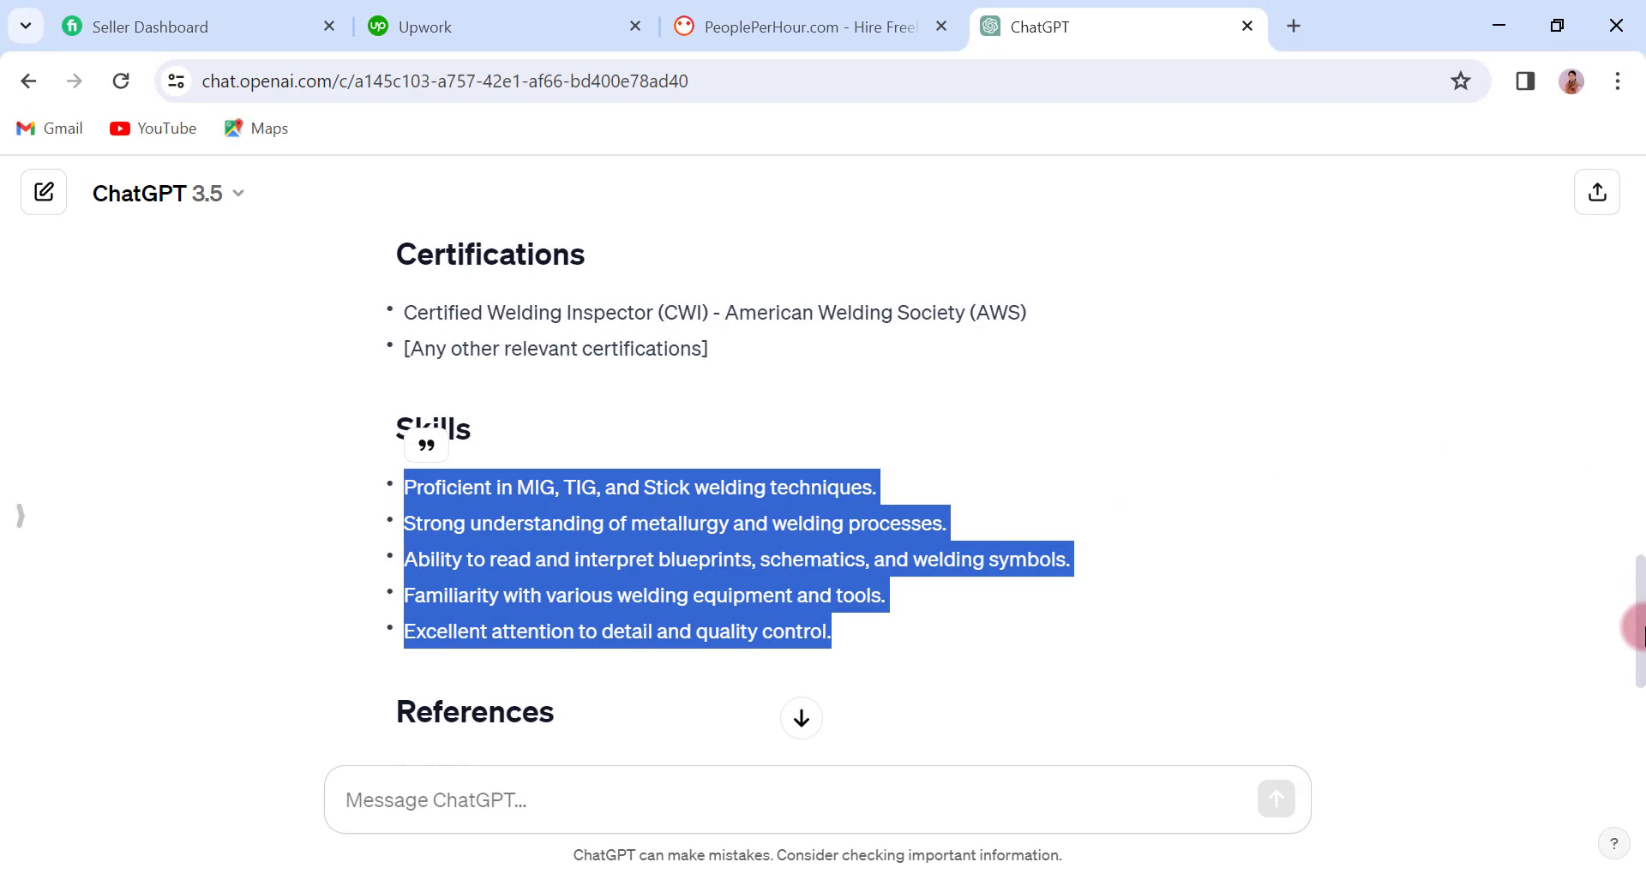
In ChatGPT's generated CV in the browser, copy the degree line and relevant coursework under the Education heading
drag(1641, 631, 1642, 532)
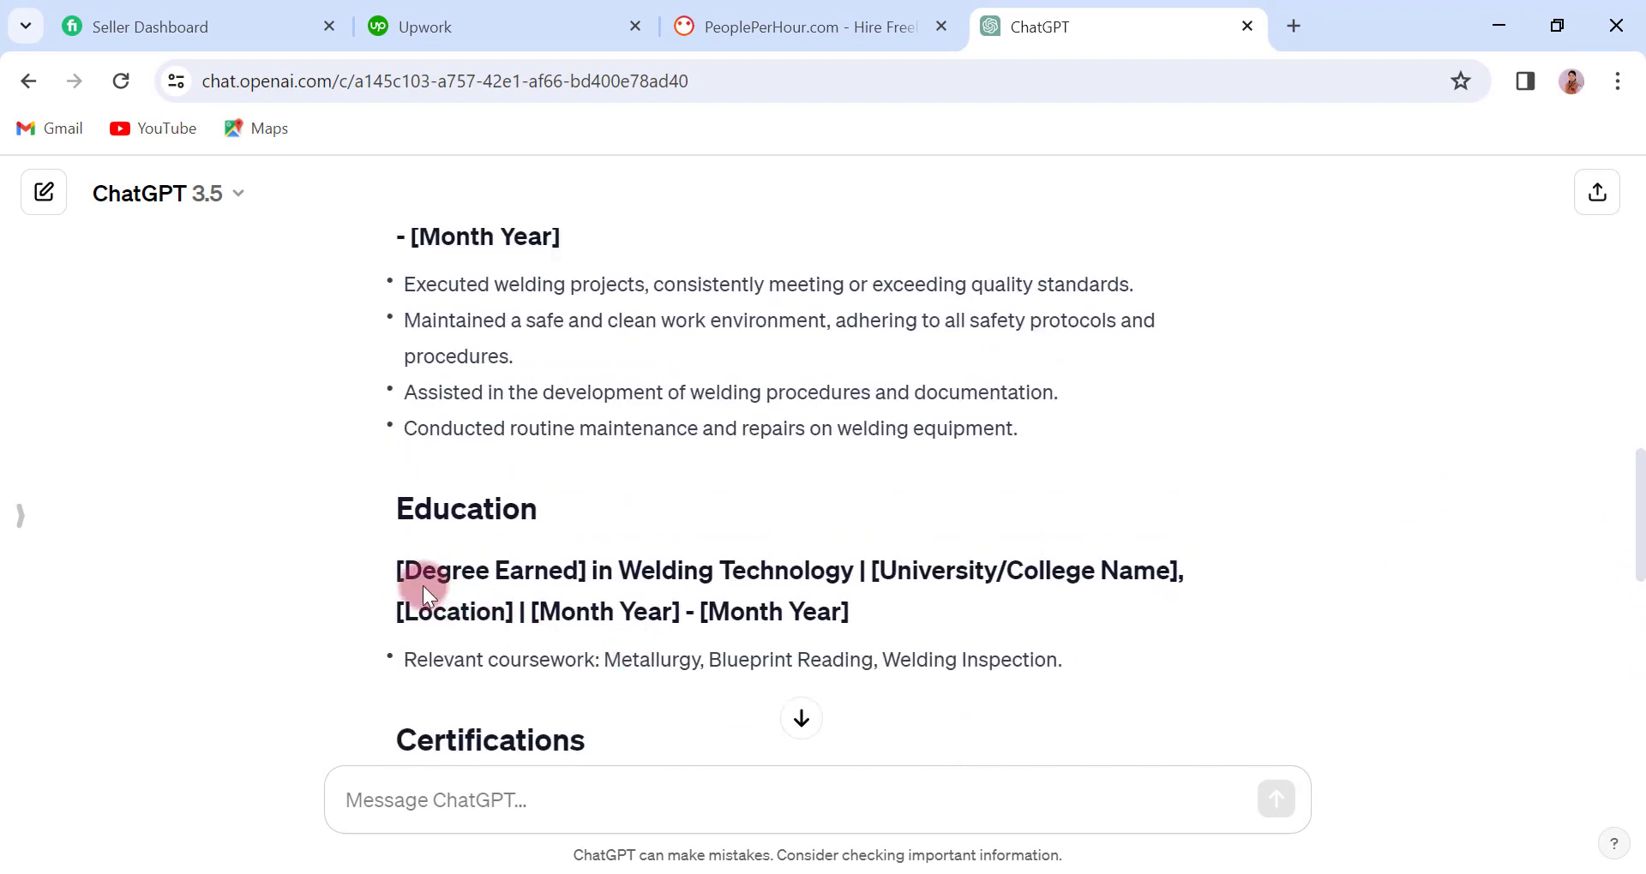
drag(391, 570, 1060, 674)
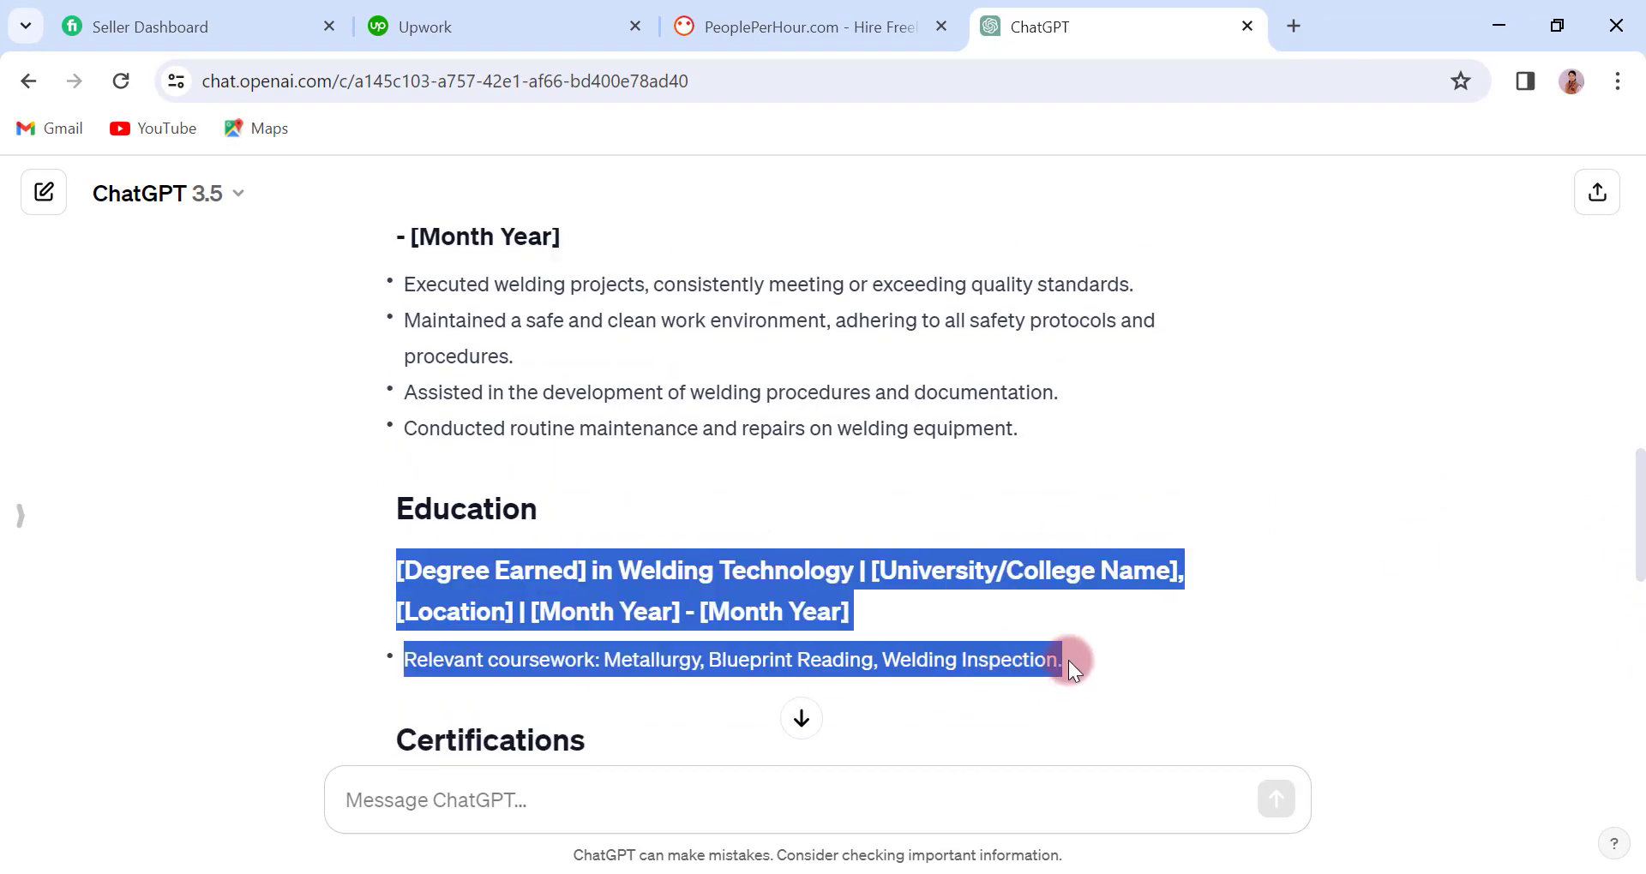
right_click(735, 604)
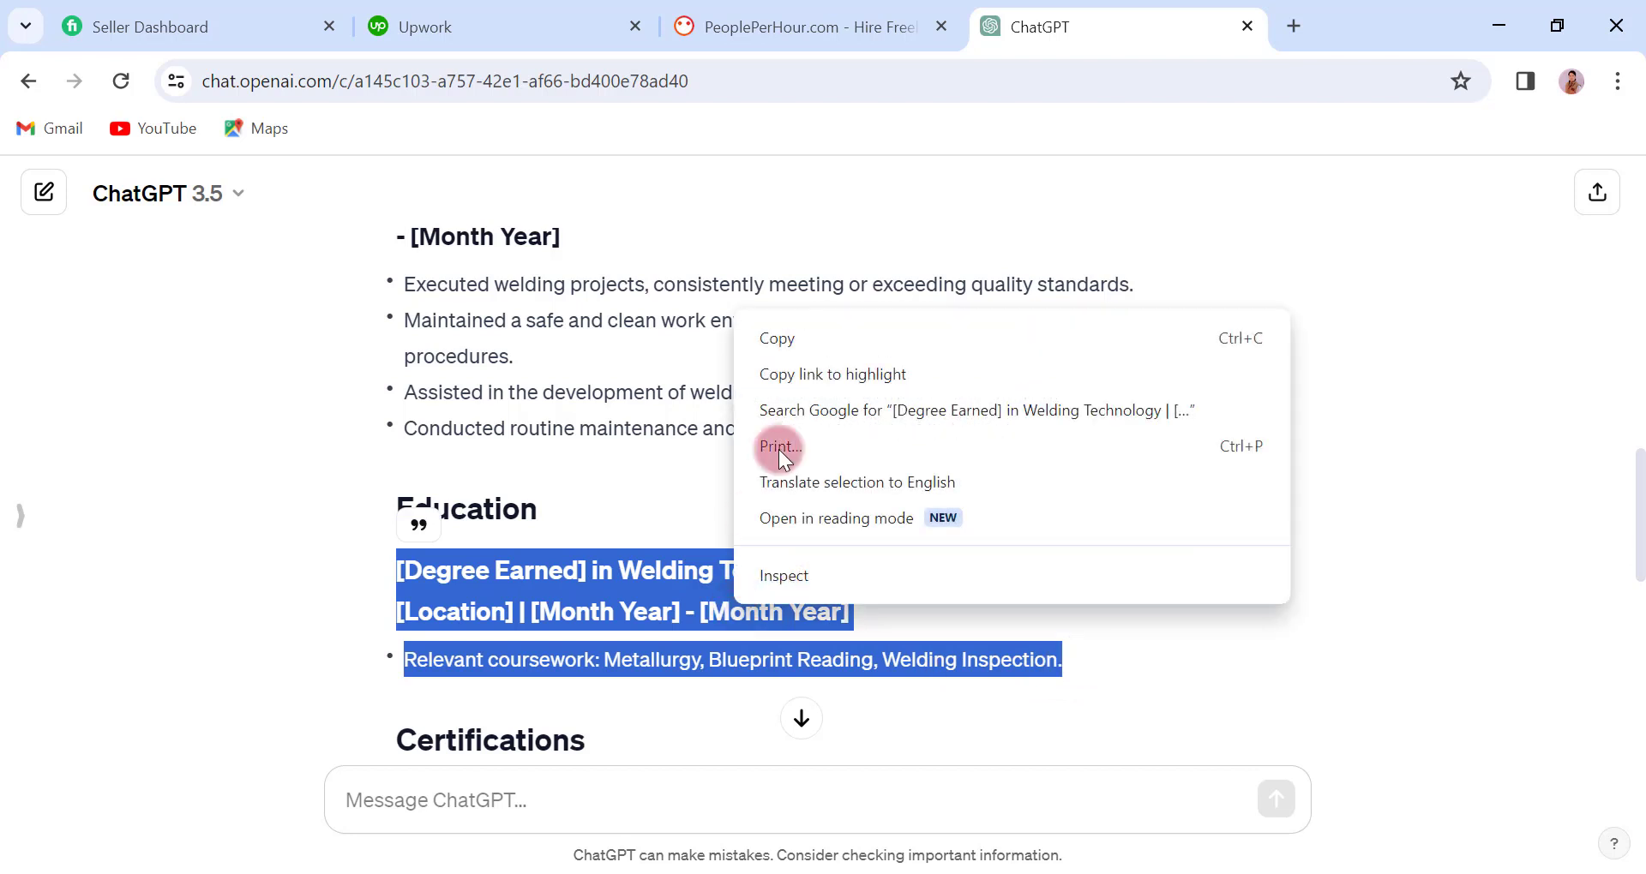
click(784, 334)
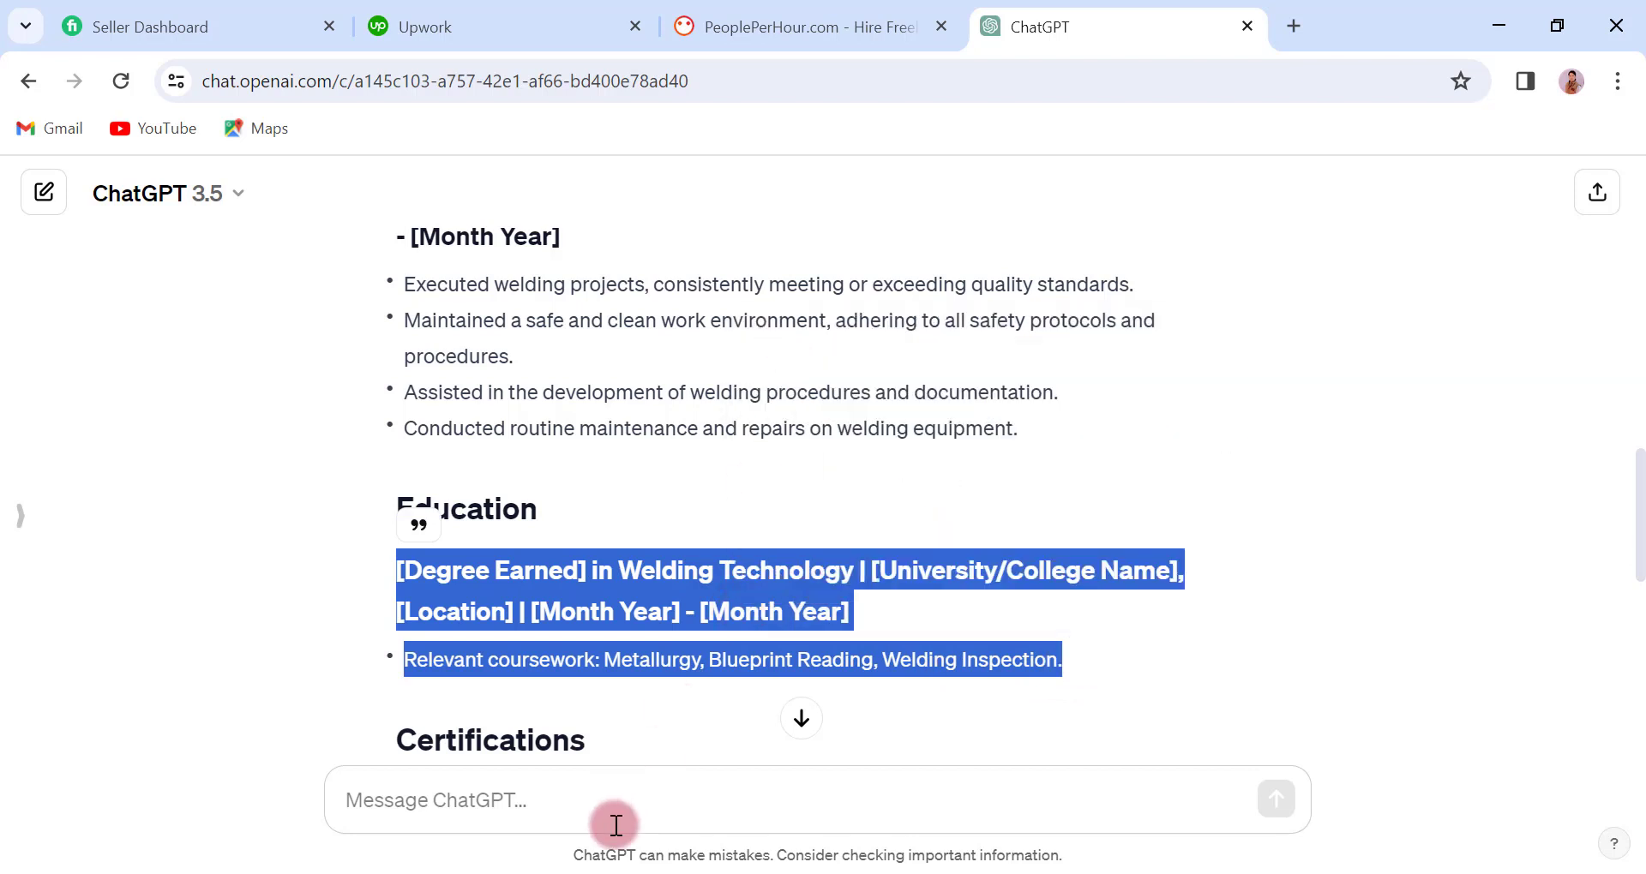
Paste the education text as text only below Word's EDUCATION heading and insert a blank line before the relevant coursework line
click(614, 873)
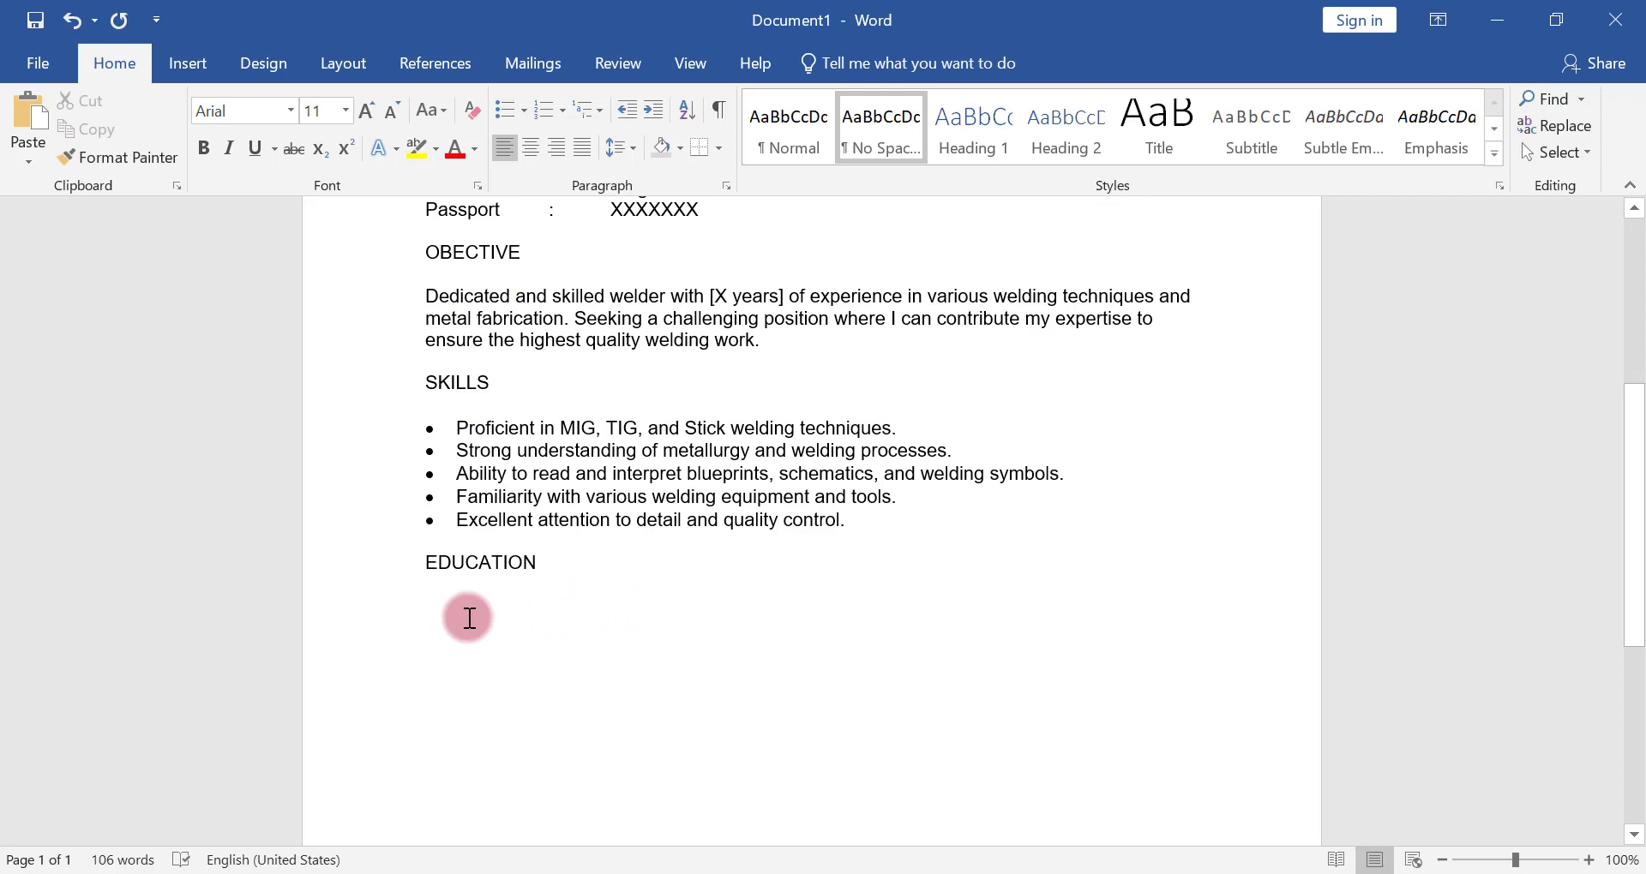
right_click(469, 618)
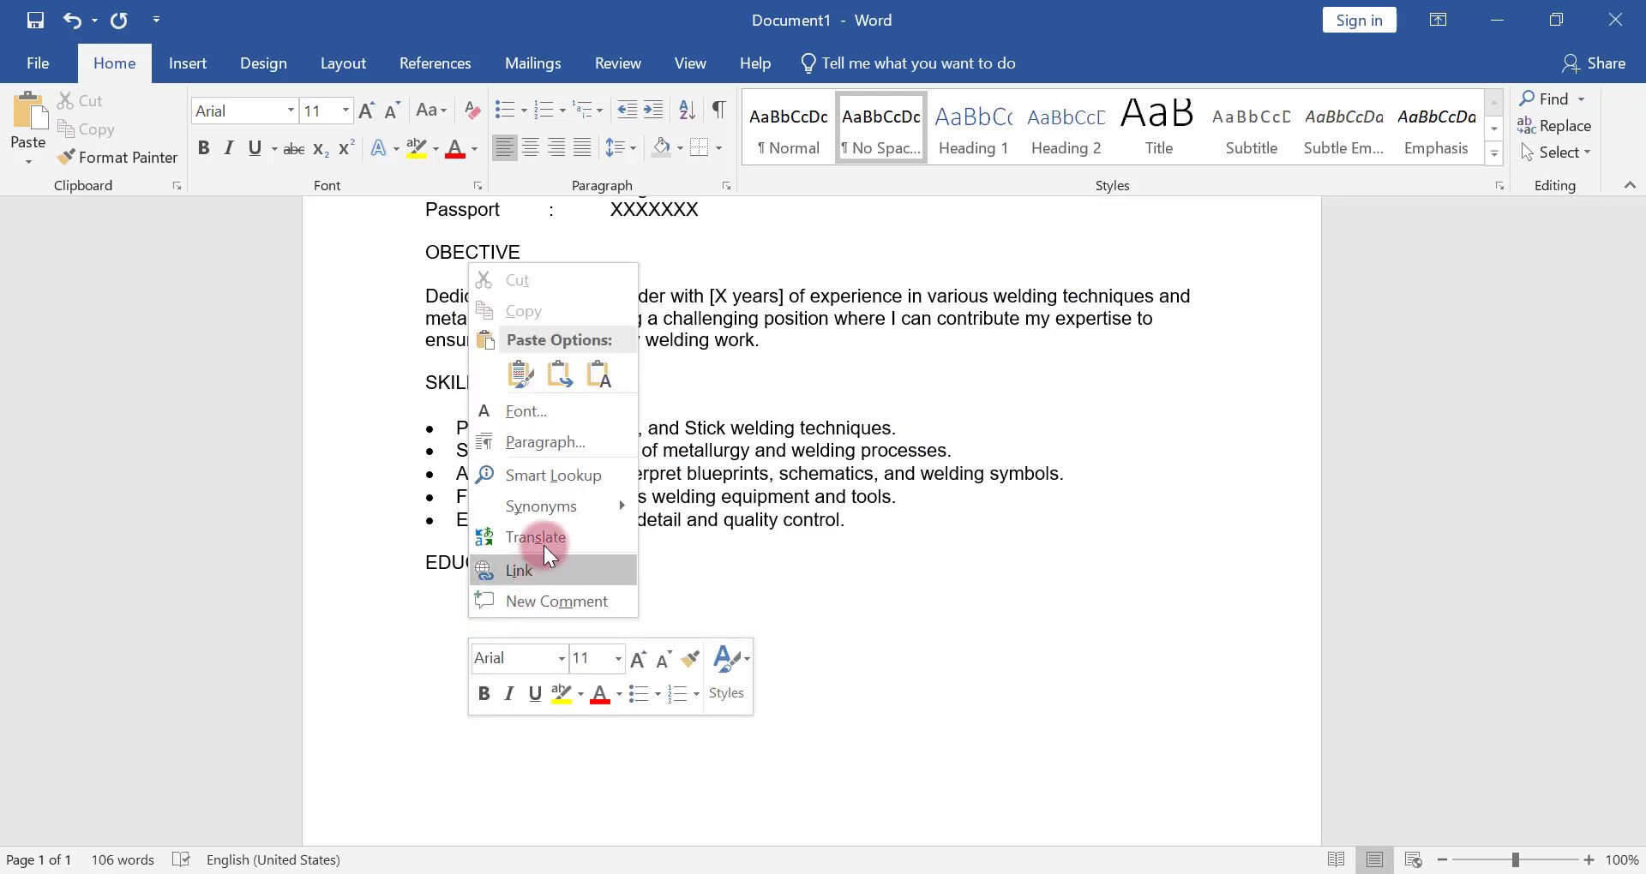
click(596, 379)
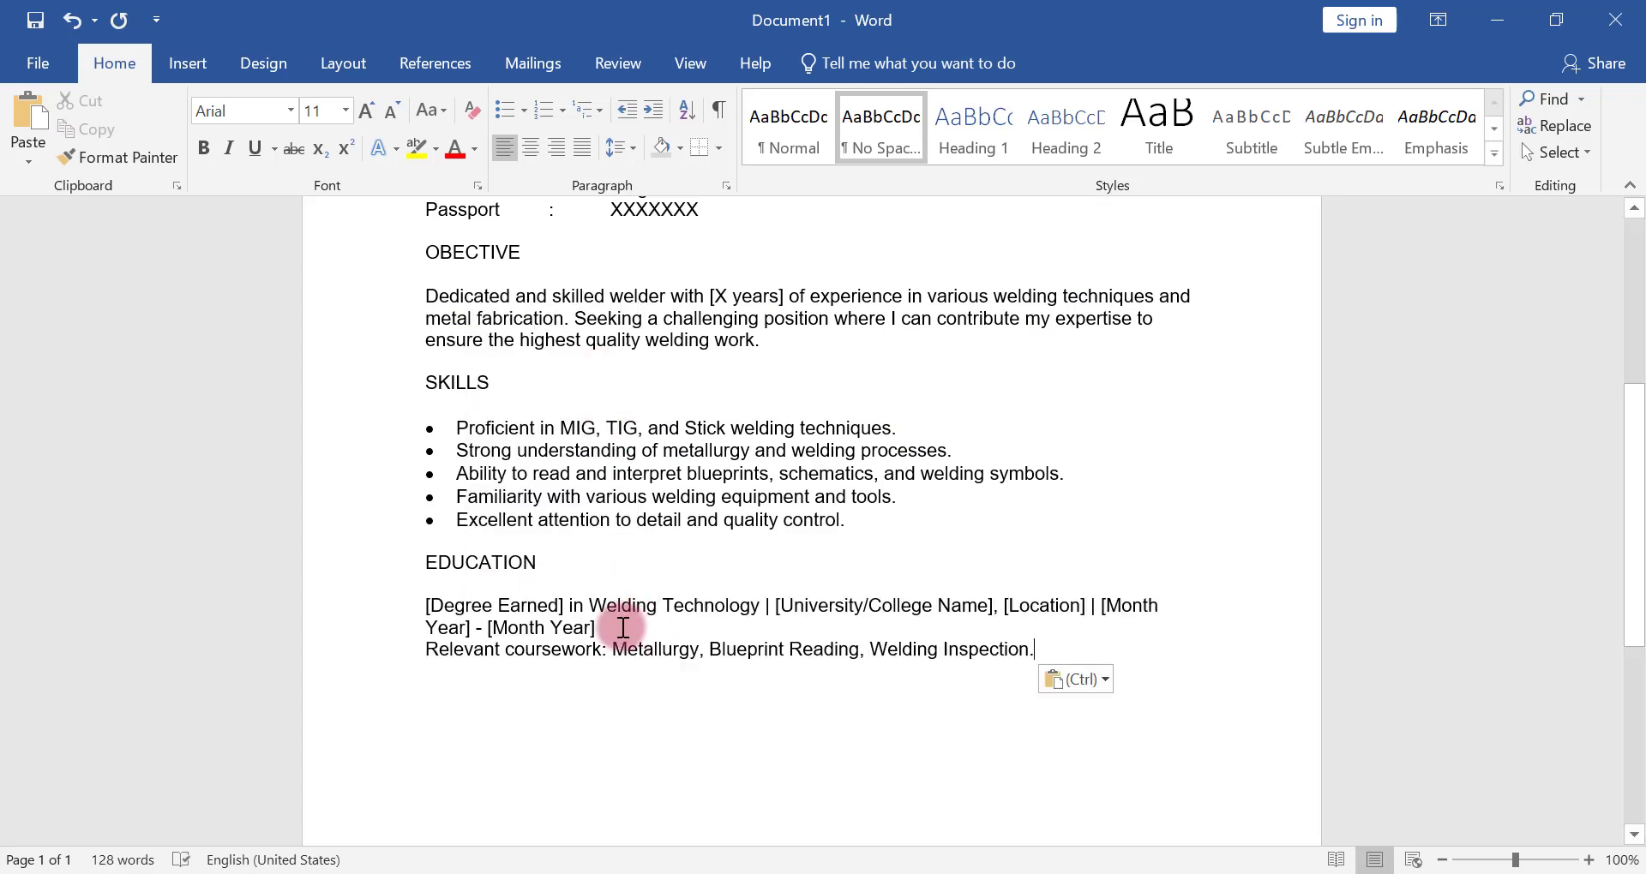
click(623, 628)
key(Return)
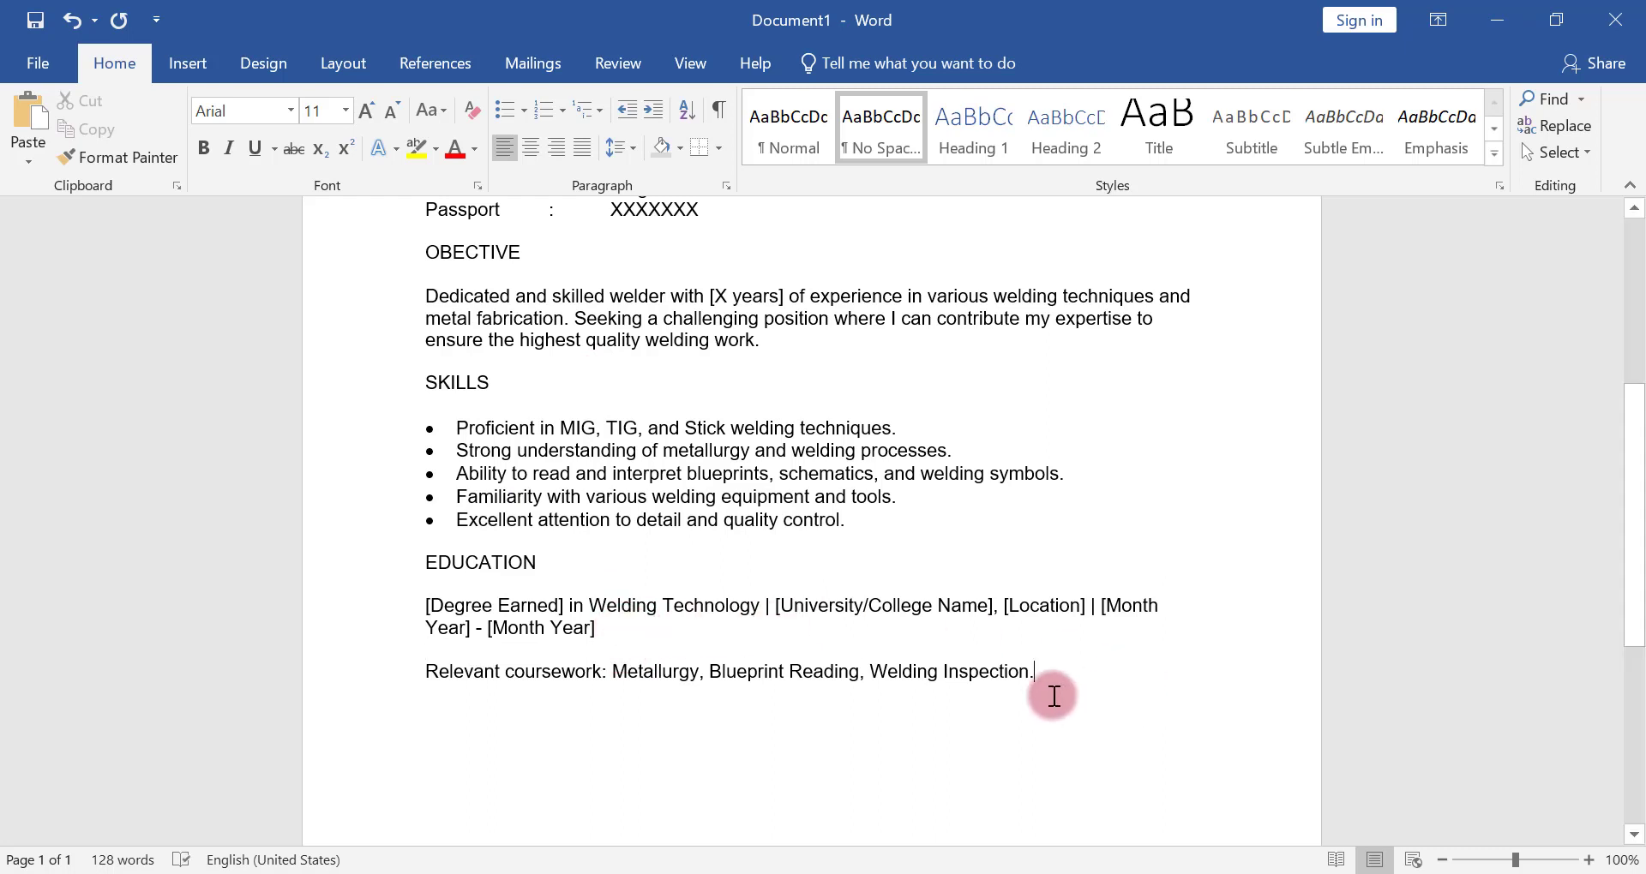
Add the heading EXPERIENCE after a blank line below the relevant coursework line, with an empty line ready beneath it
key(Return)
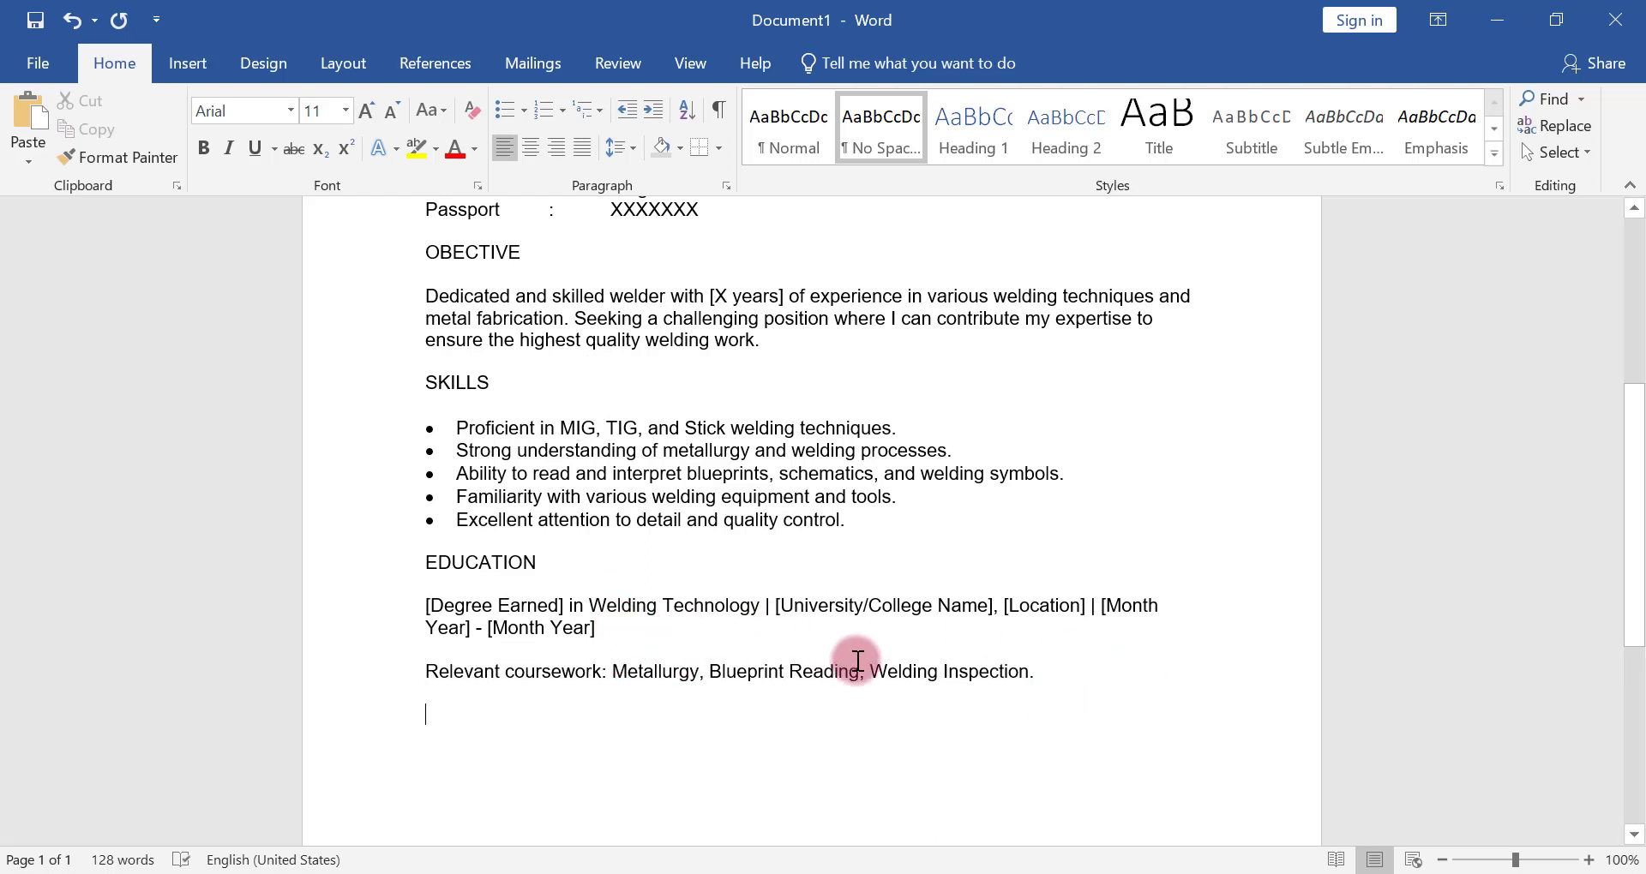
text(E)
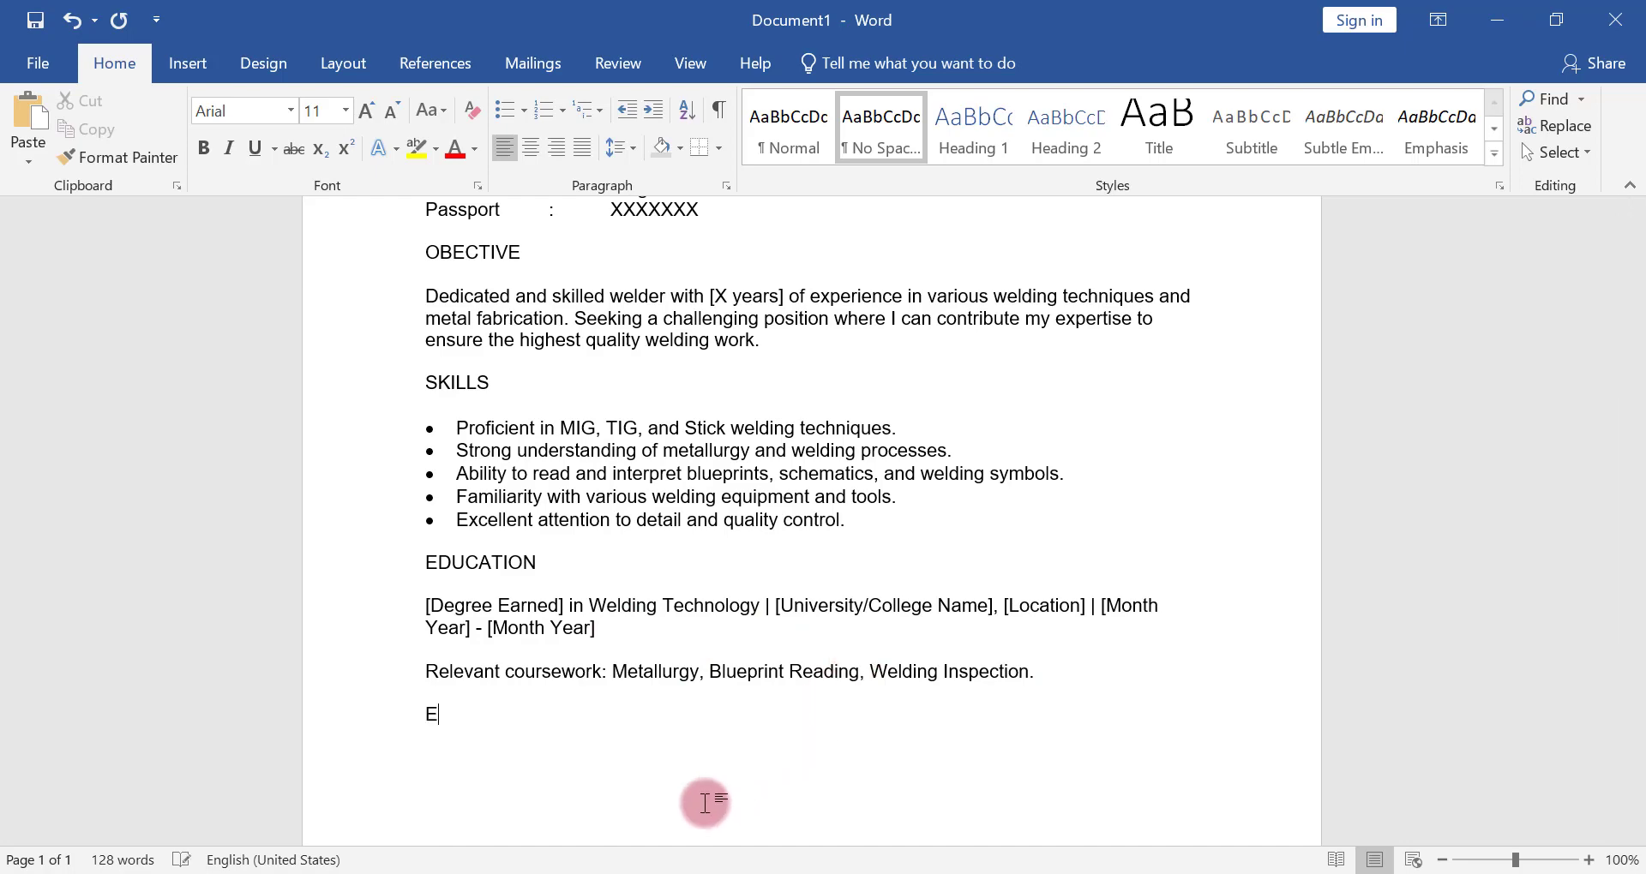
text(XP)
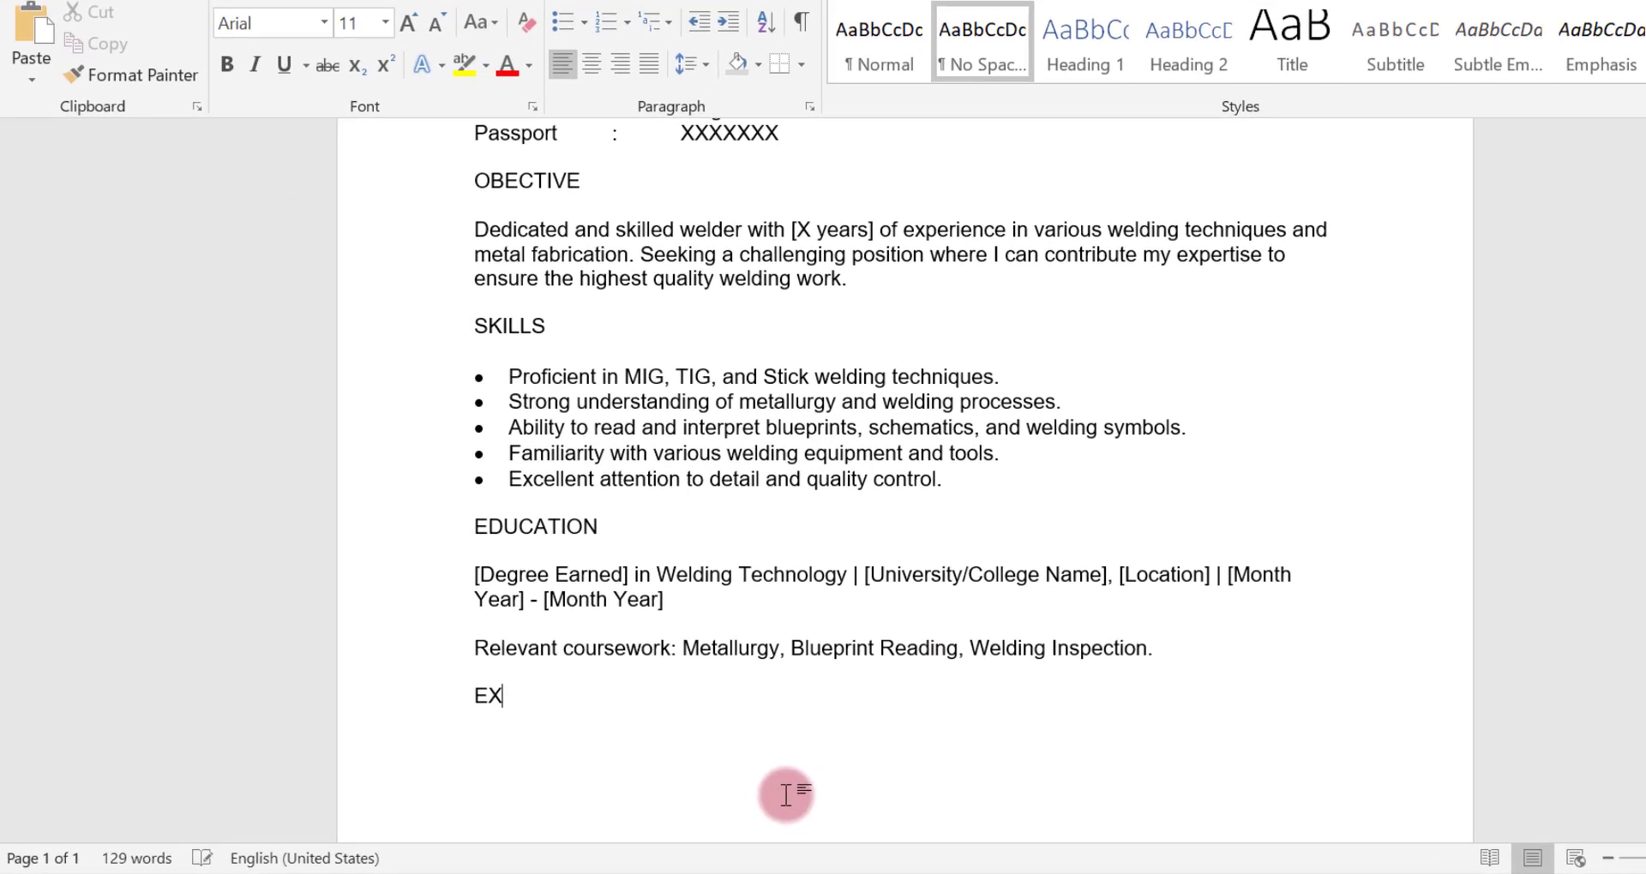
text(ERIEN)
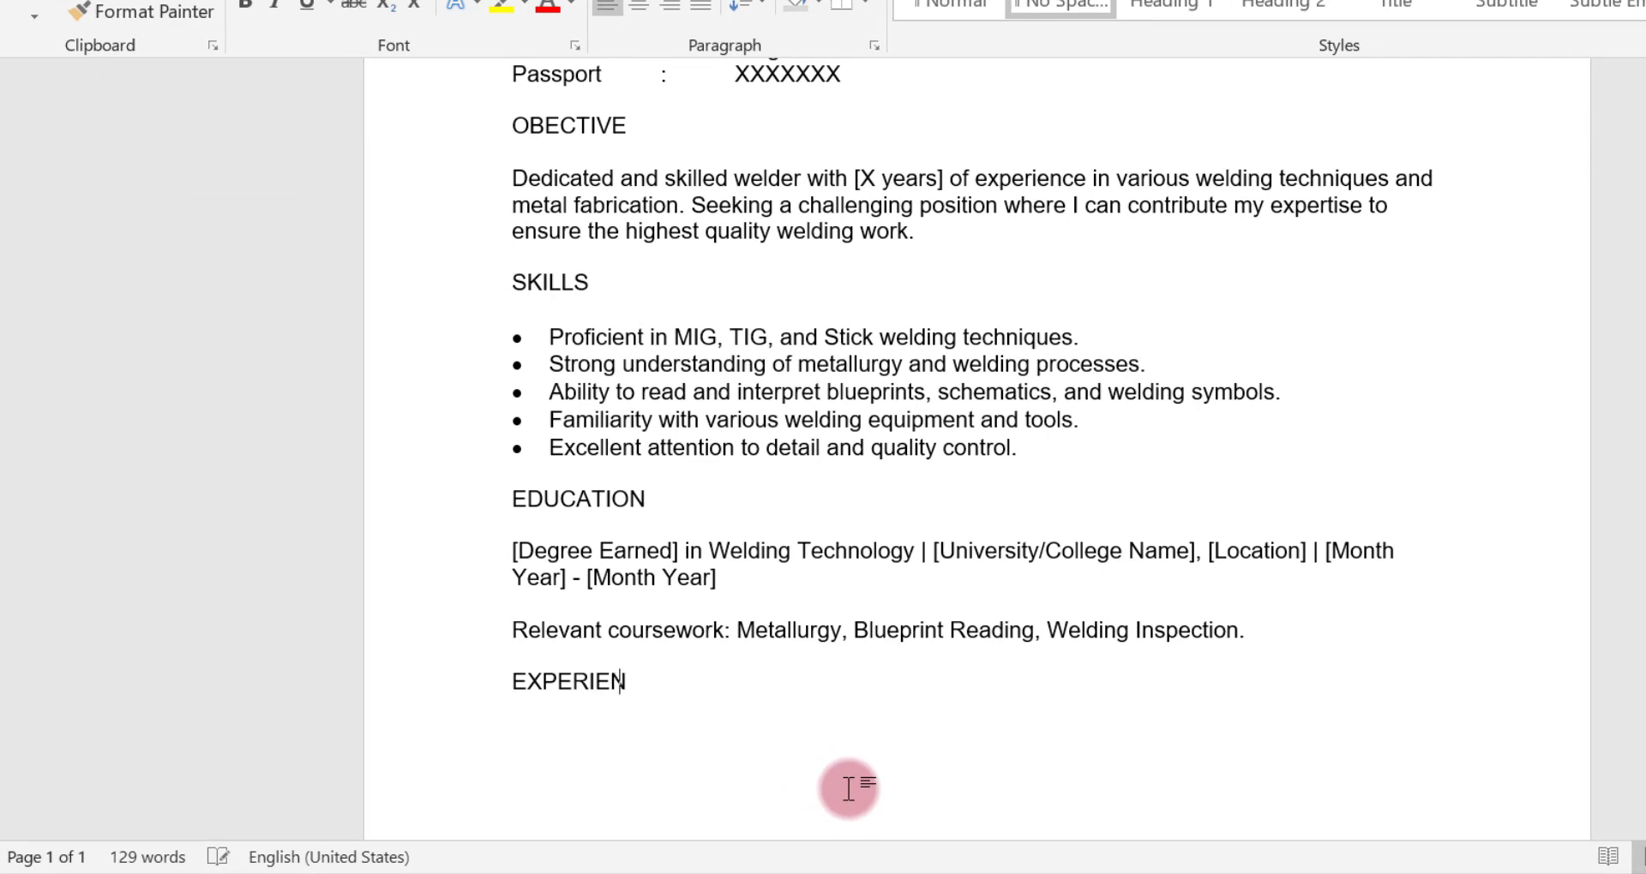
text(CE)
scroll(1063, 437, down, 3)
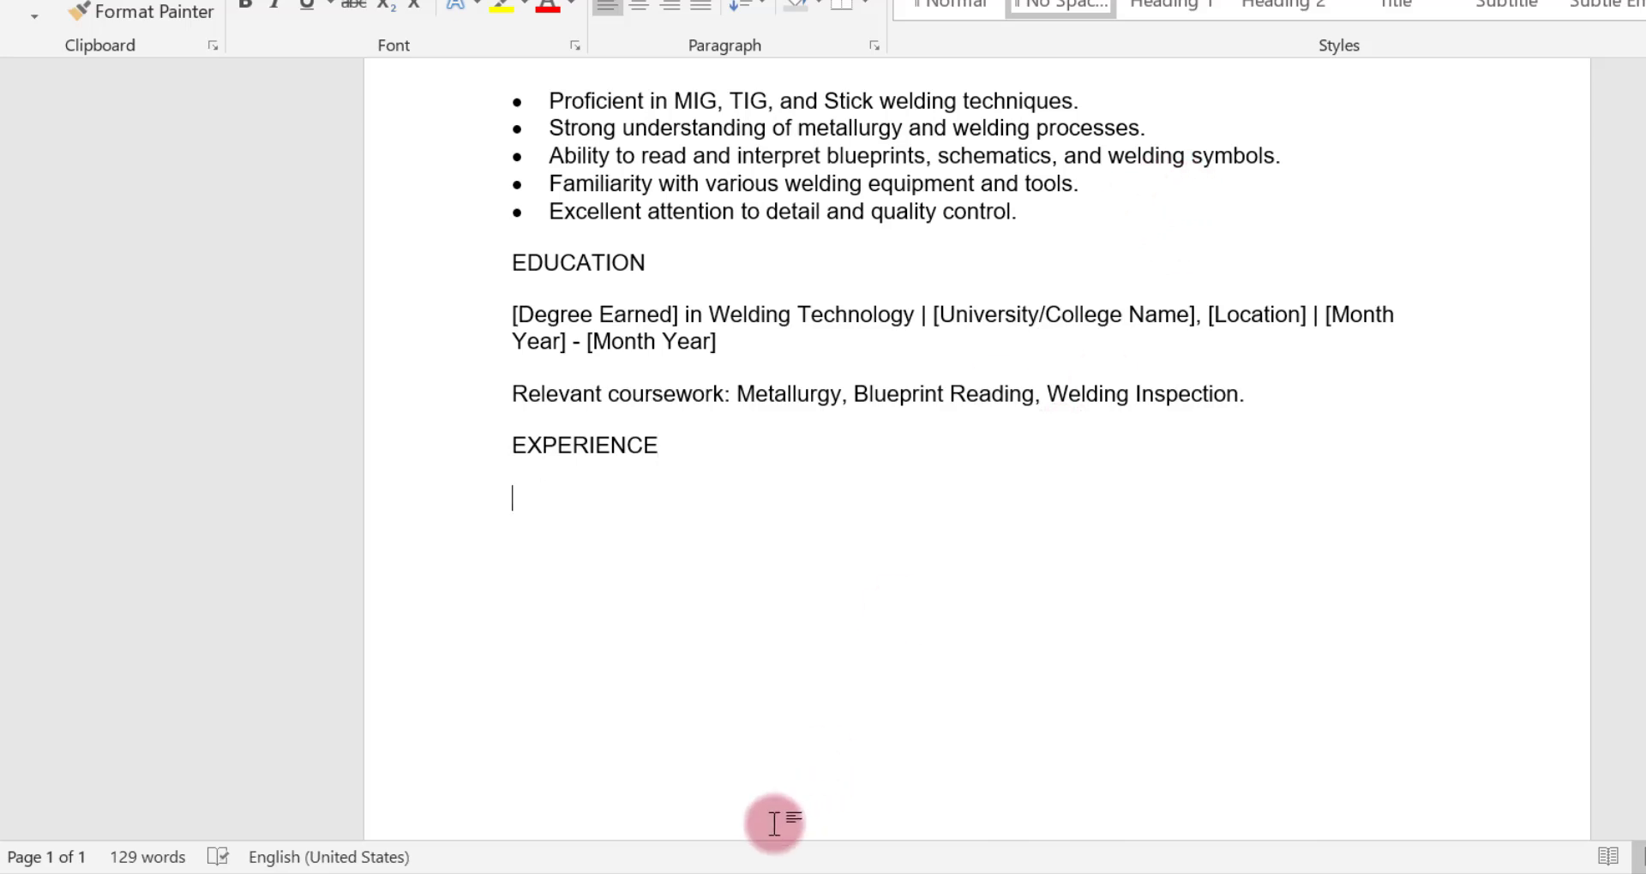
In ChatGPT's generated CV in the browser, copy the Welder job line and its first three duties under Professional Experience
click(652, 871)
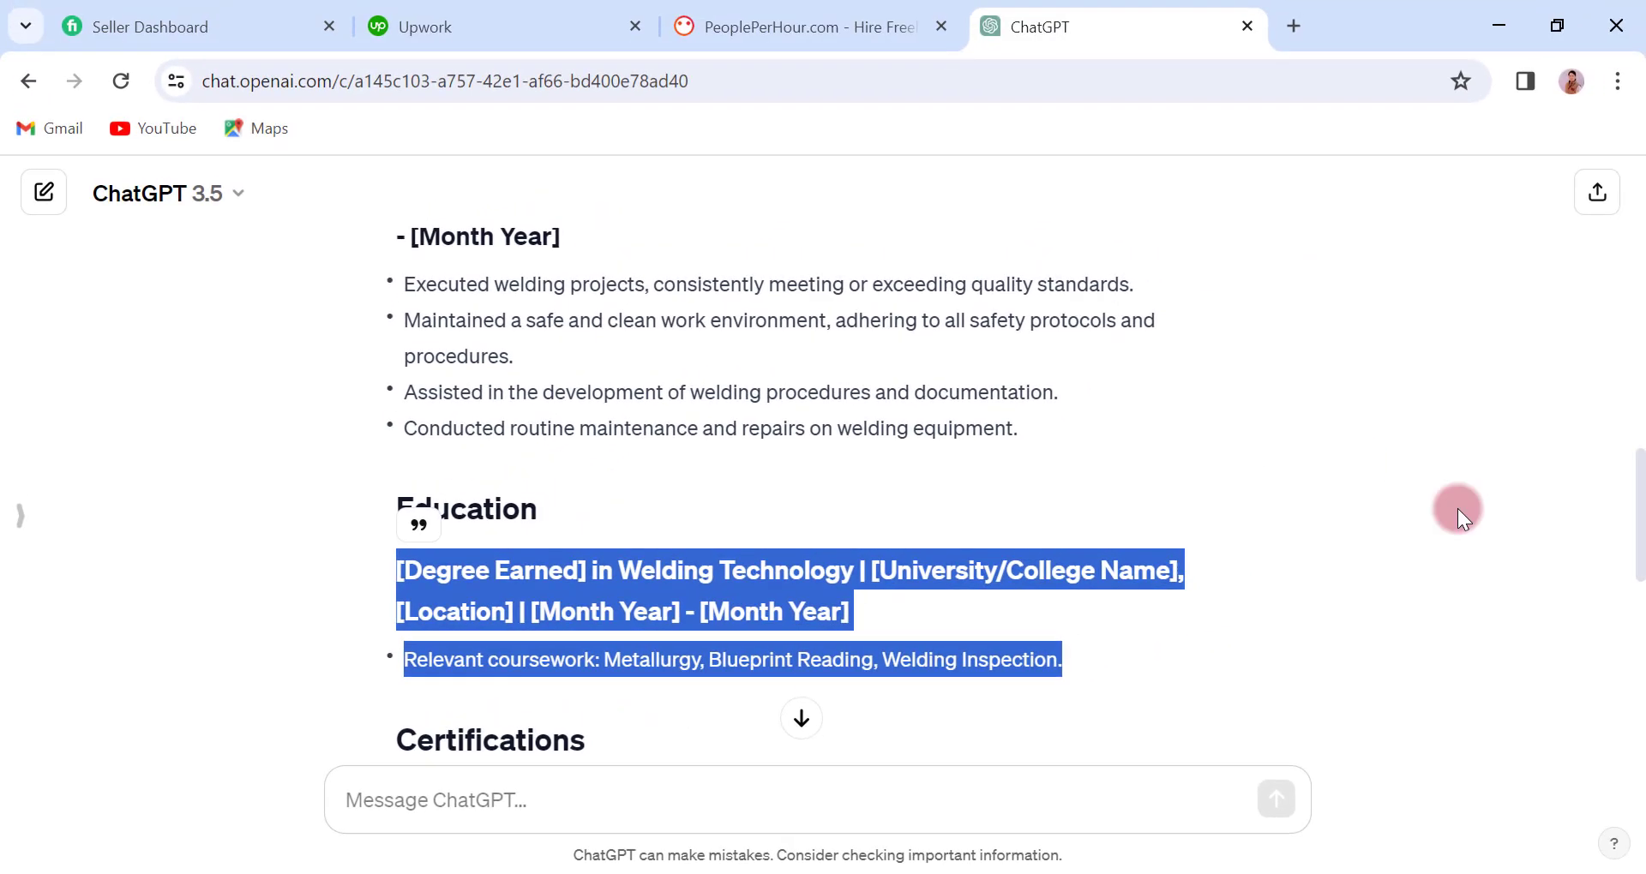
drag(1639, 570, 1643, 449)
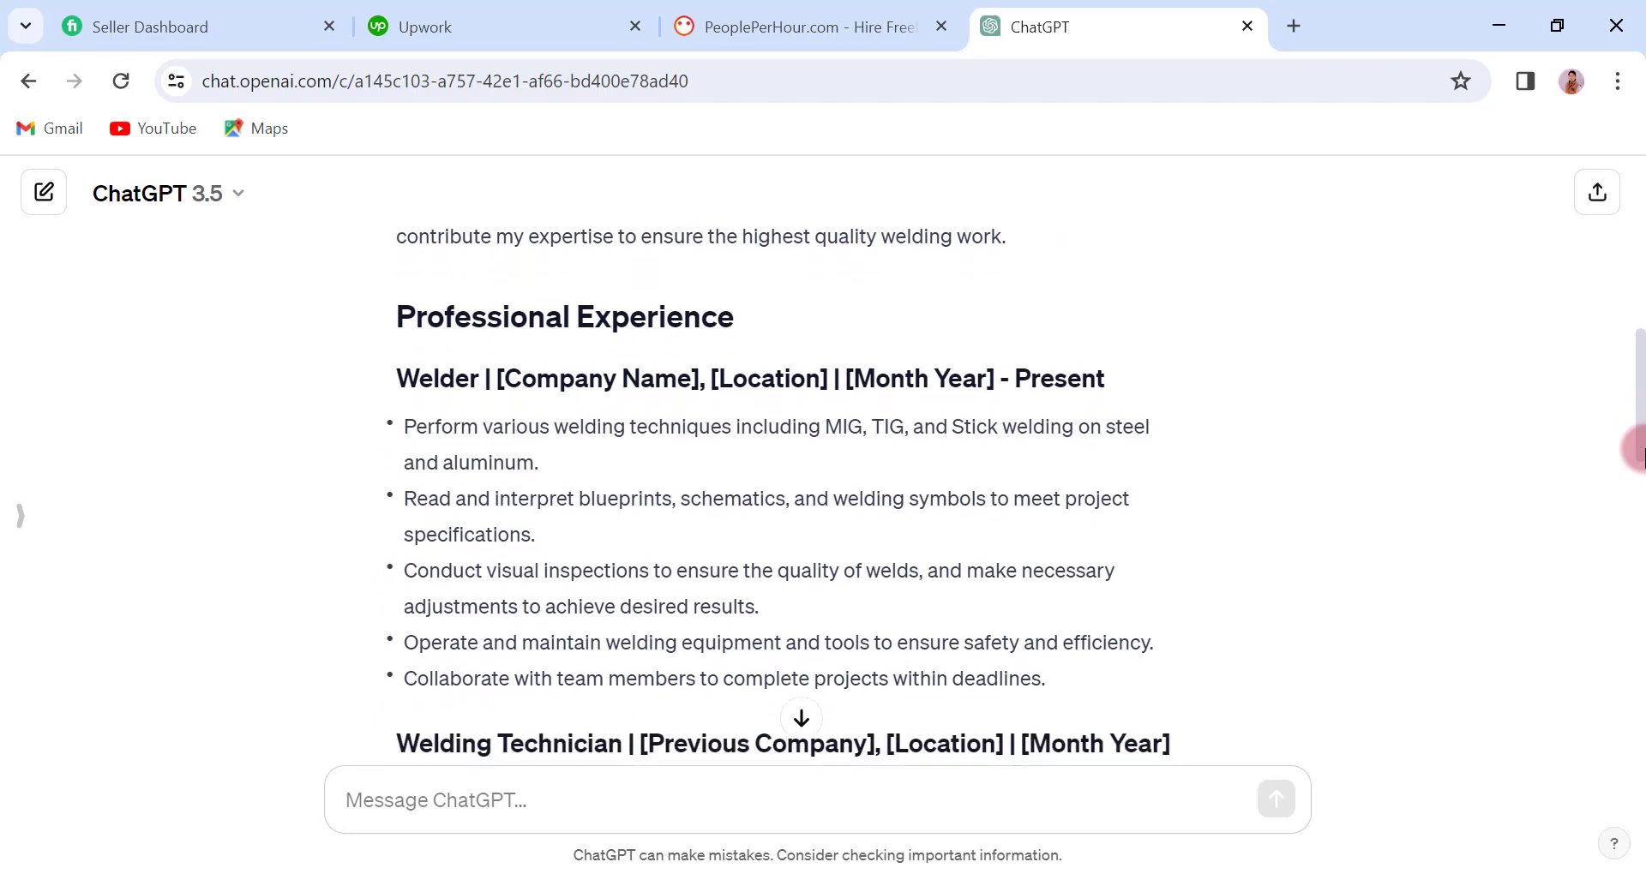
drag(397, 374, 975, 589)
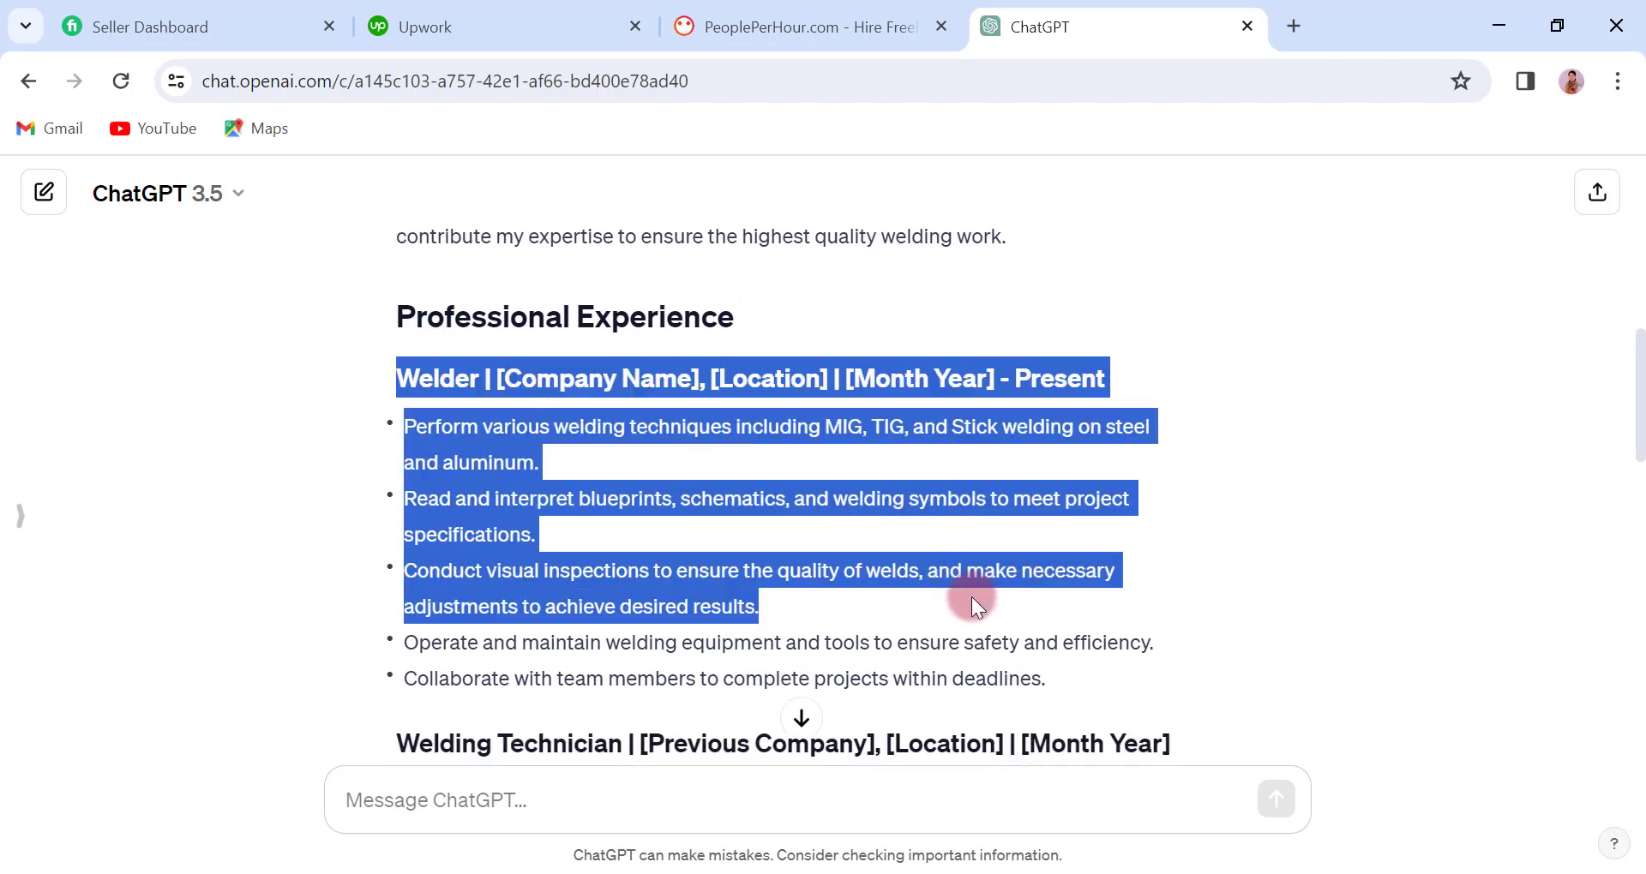
right_click(443, 485)
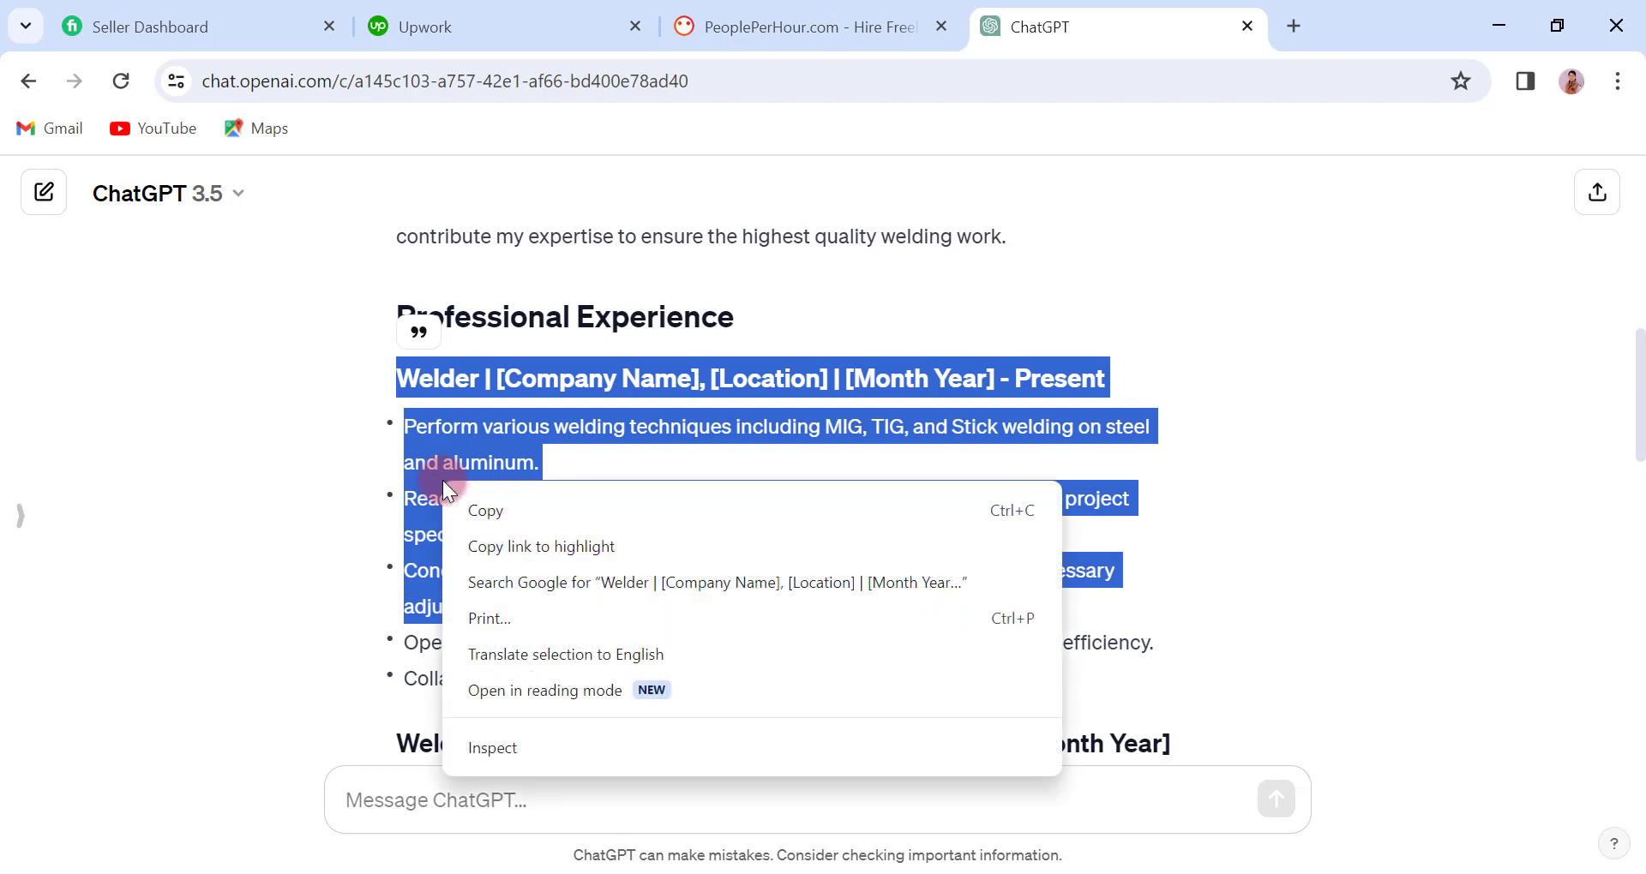
click(542, 504)
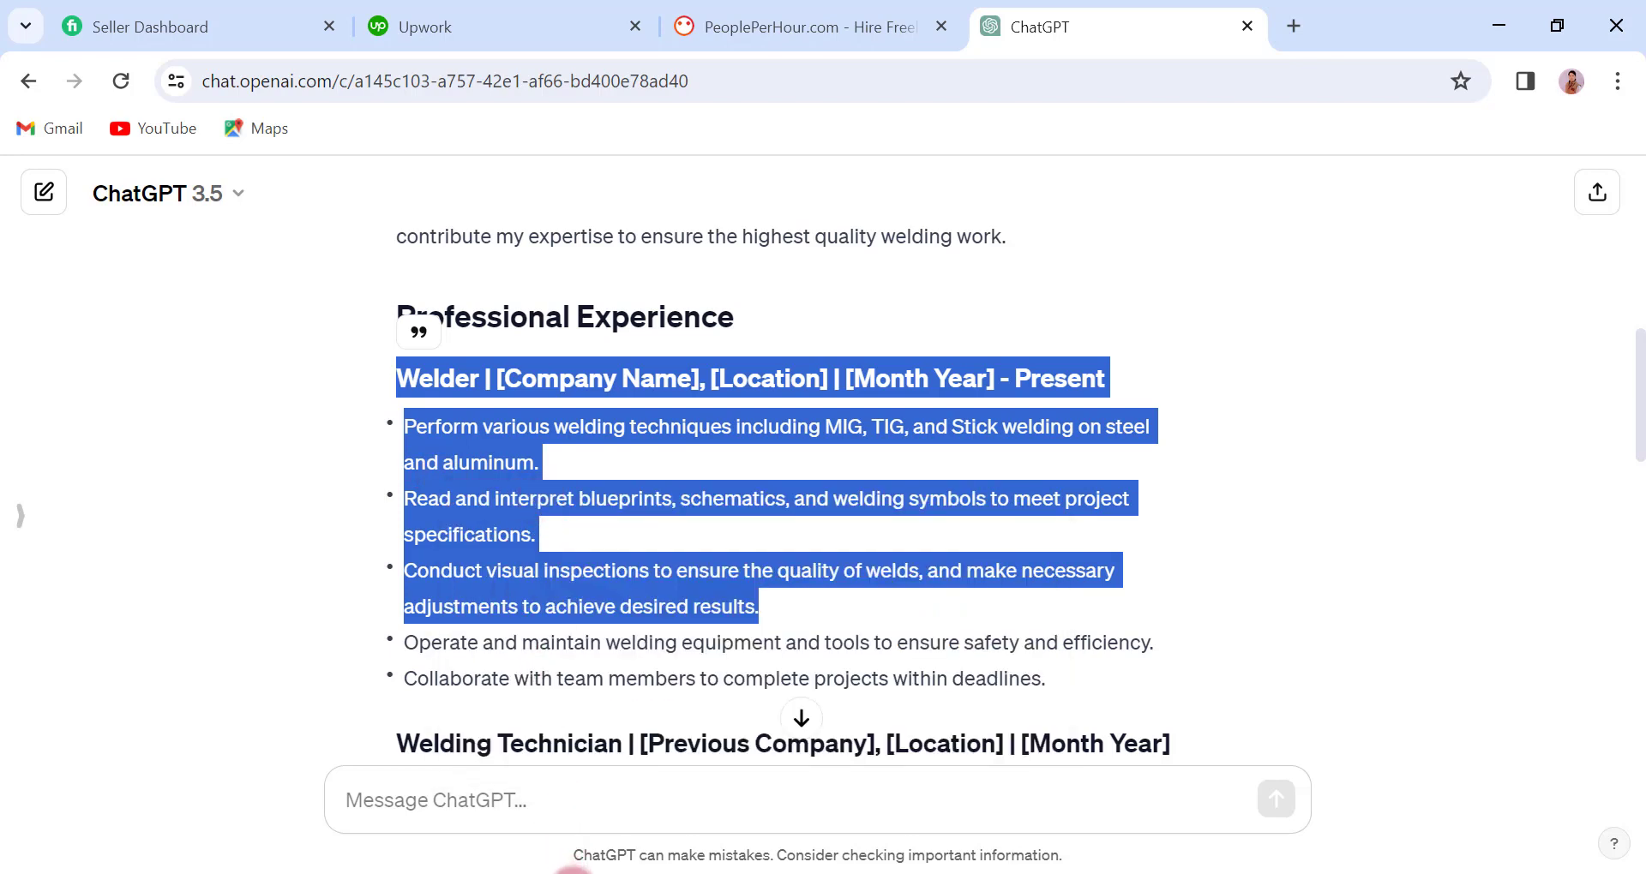
Paste the copied job text as text only below Word's EXPERIENCE heading and insert a blank line after the Welder job line
key(alt+Tab)
right_click(565, 564)
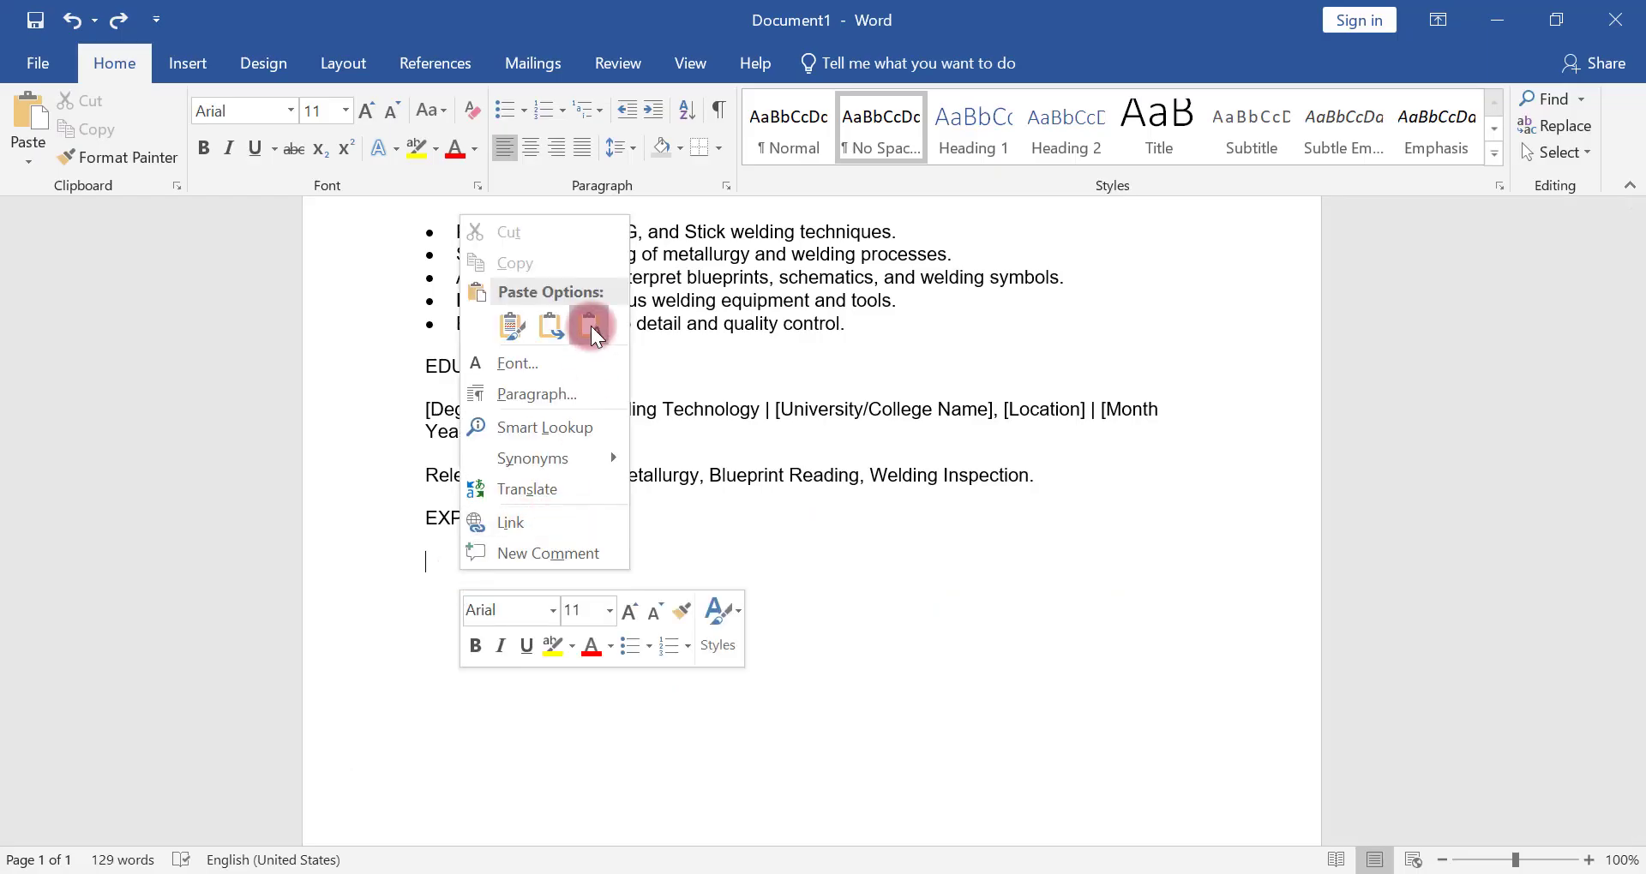
click(590, 326)
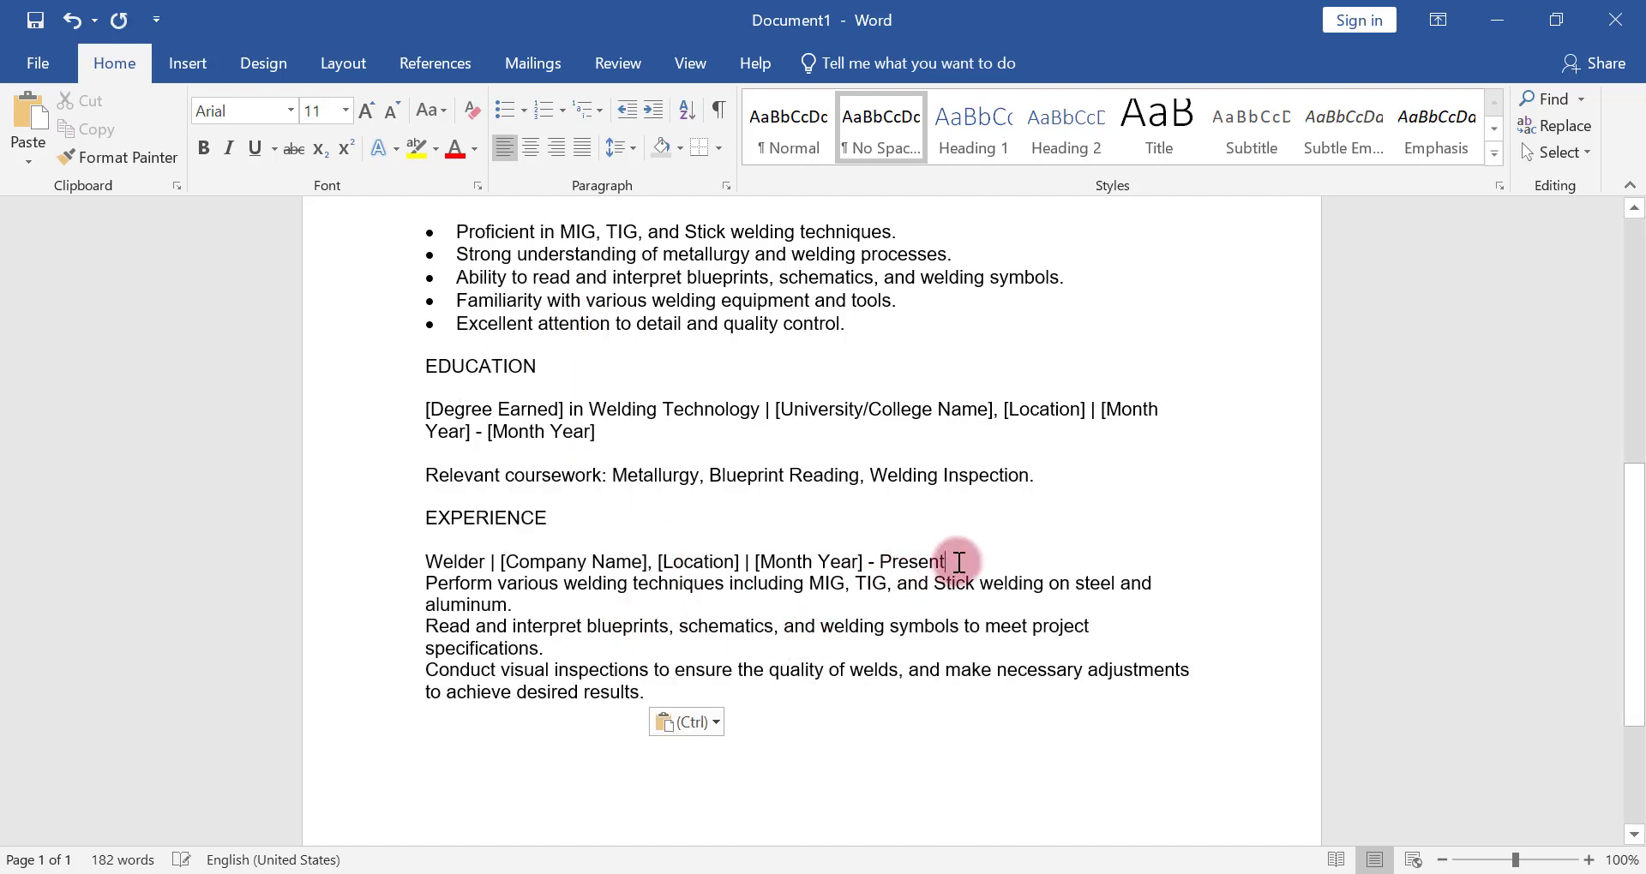
click(959, 563)
key(Return)
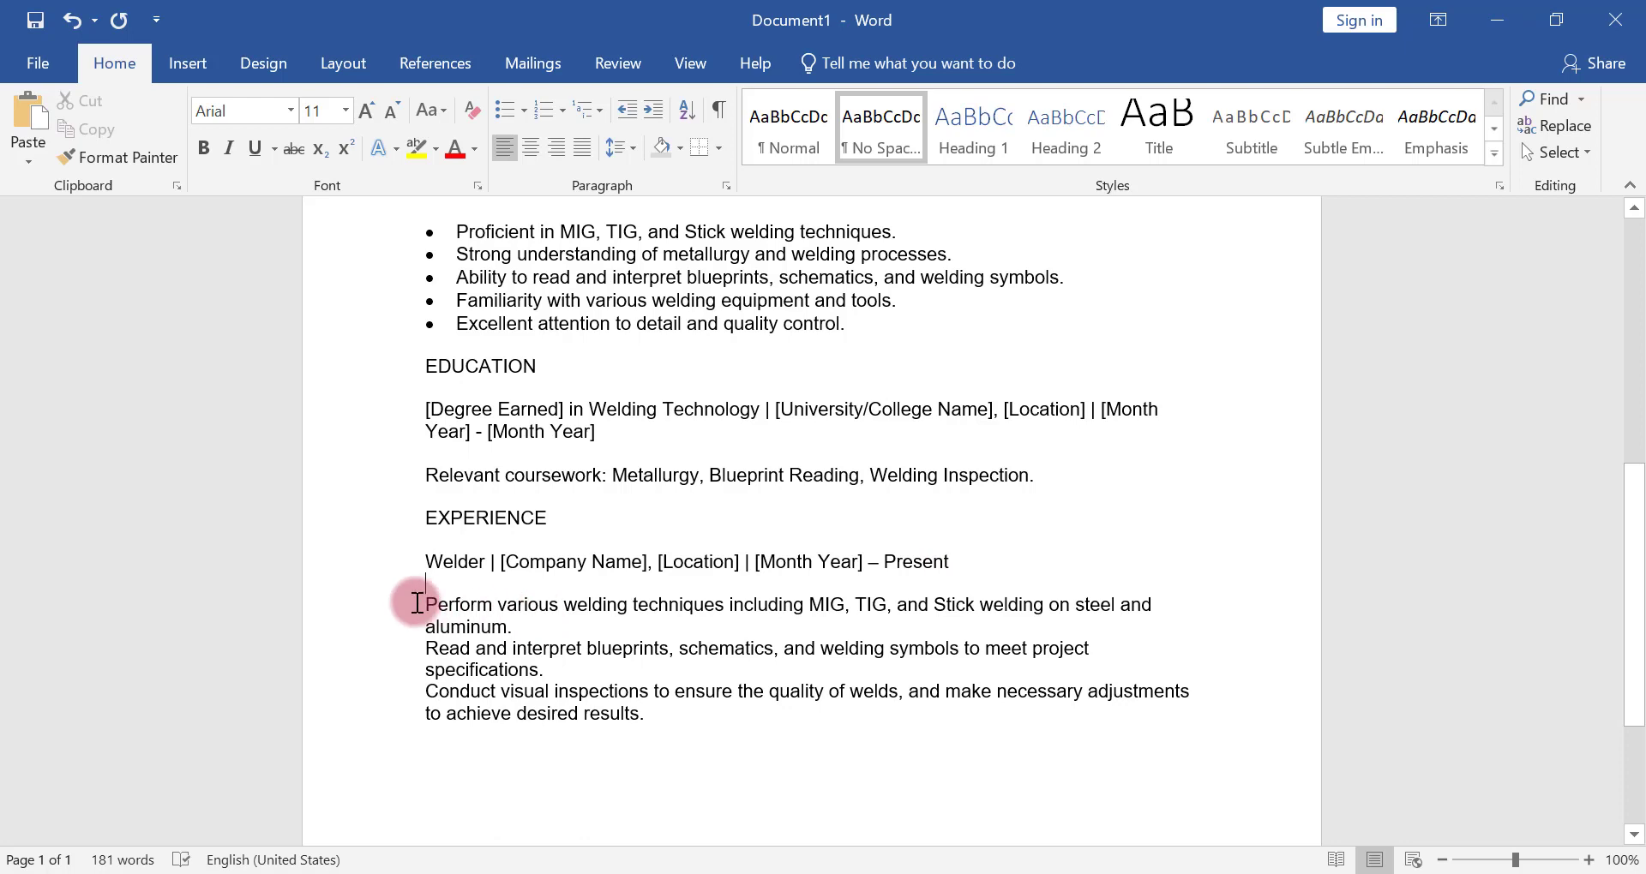
Turn the three duty paragraphs under the Welder job line into a bulleted list and decrease its indent one level
drag(416, 604, 654, 742)
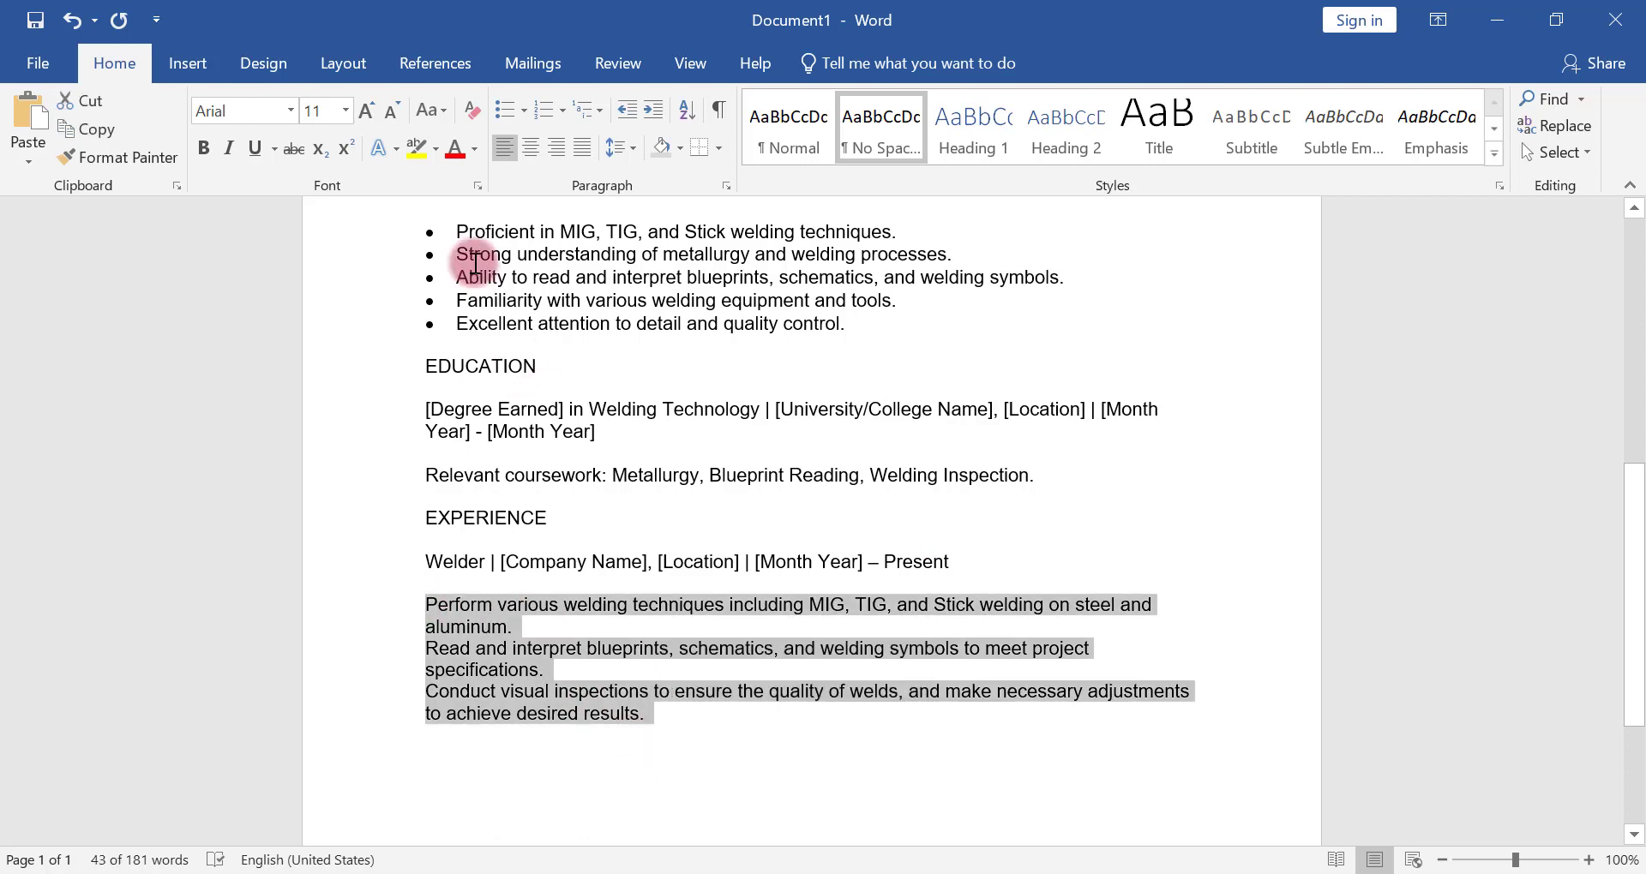
click(505, 110)
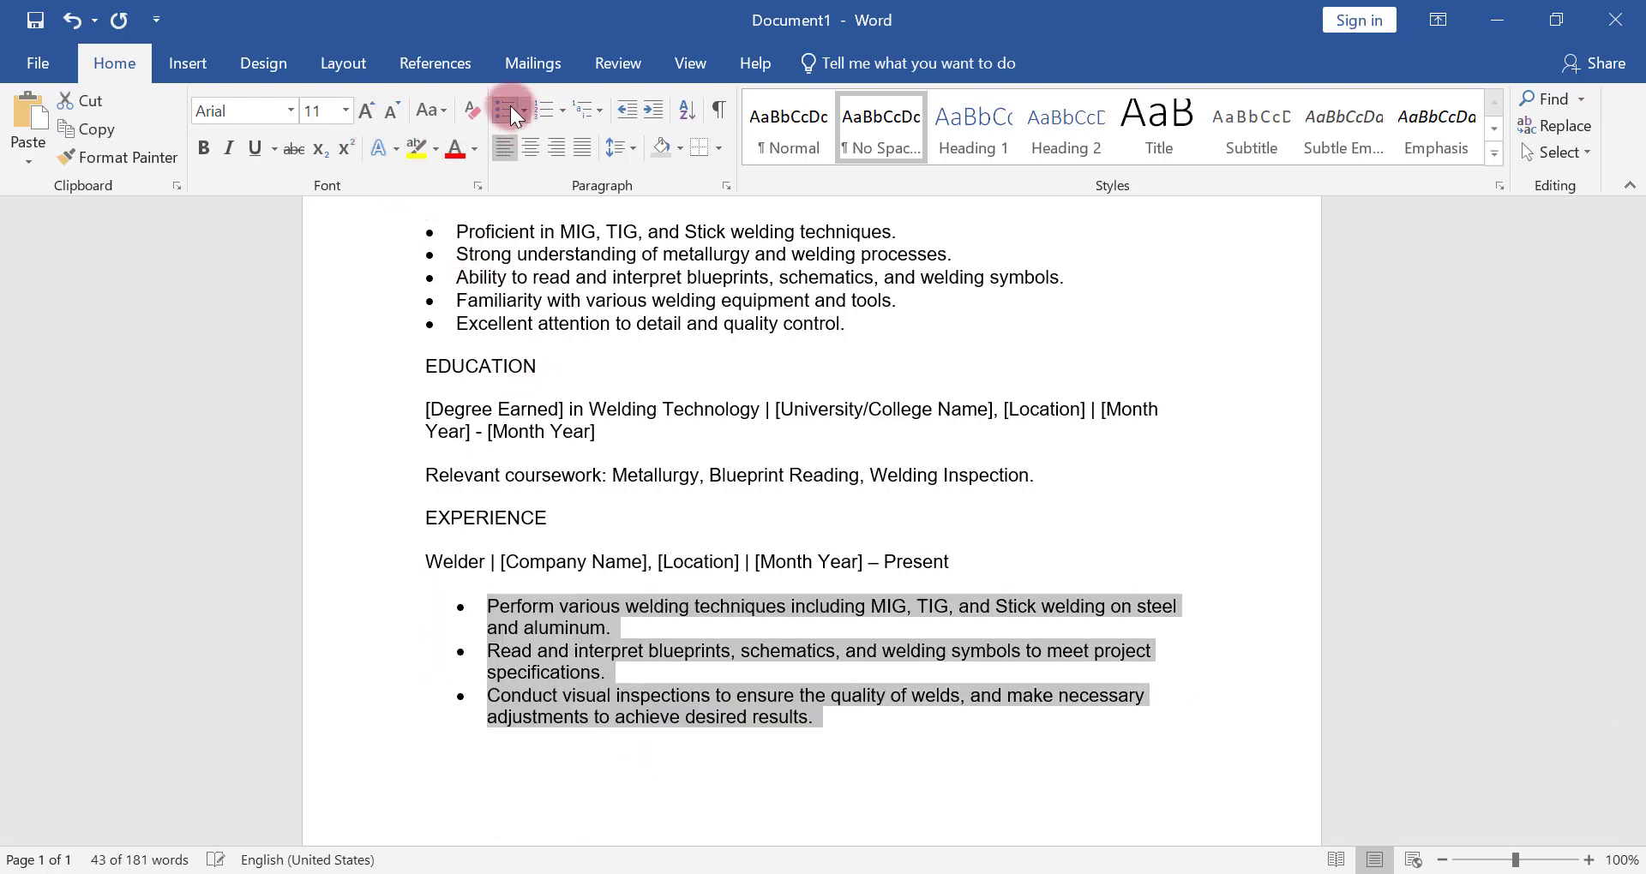
click(632, 110)
click(874, 706)
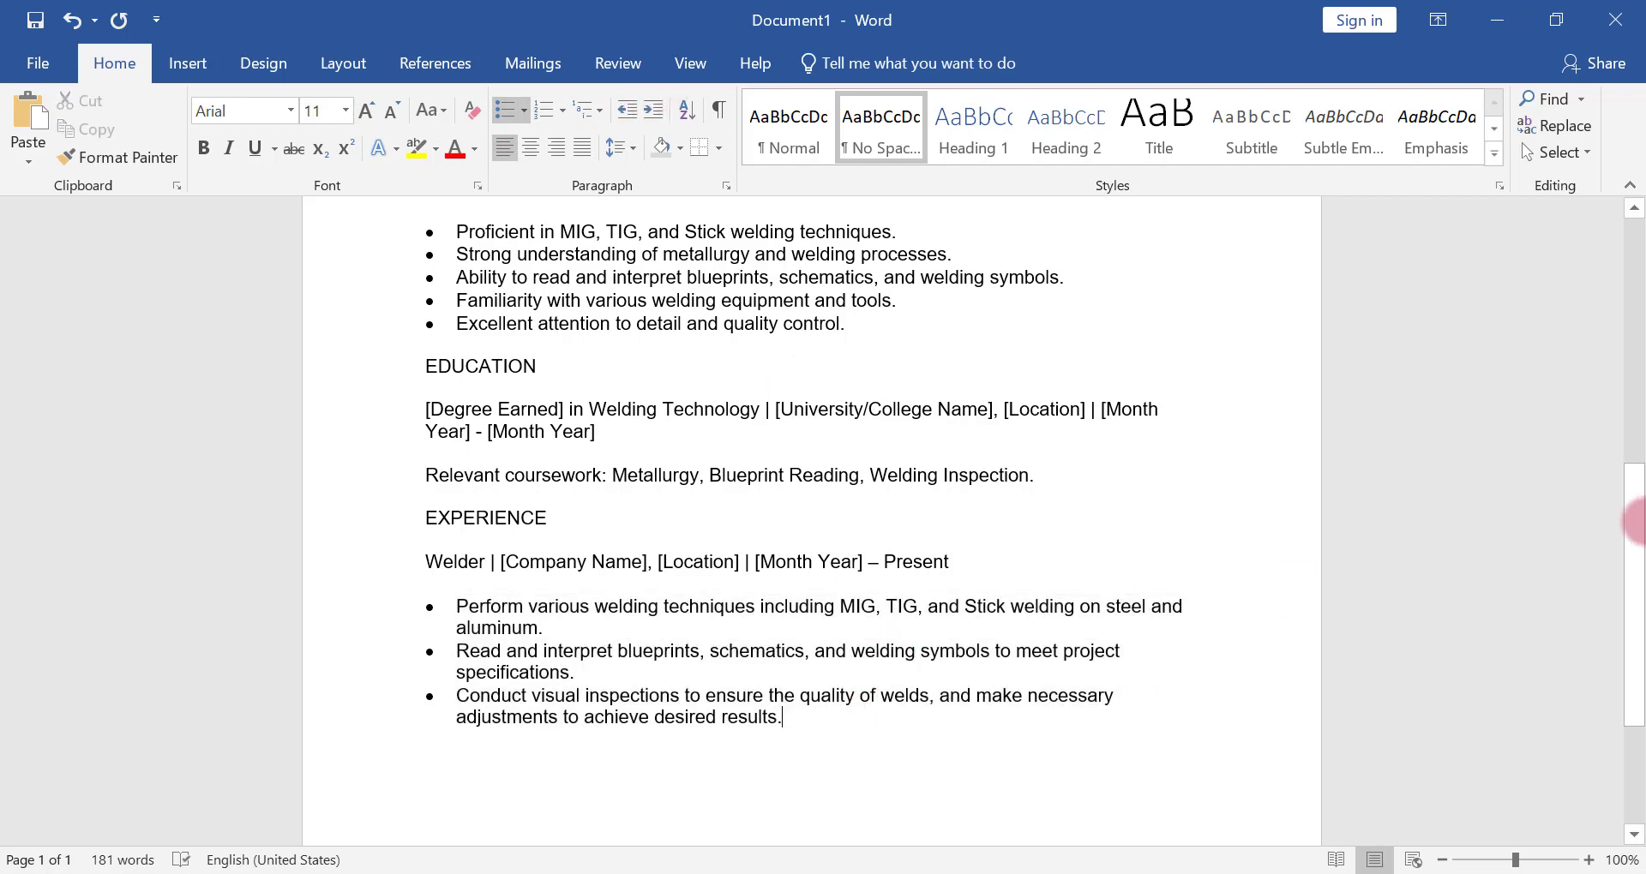
Duplicate the whole Welder job entry with its three bulleted duties beneath the original, separated by a blank line without a bullet
drag(1638, 515, 1638, 580)
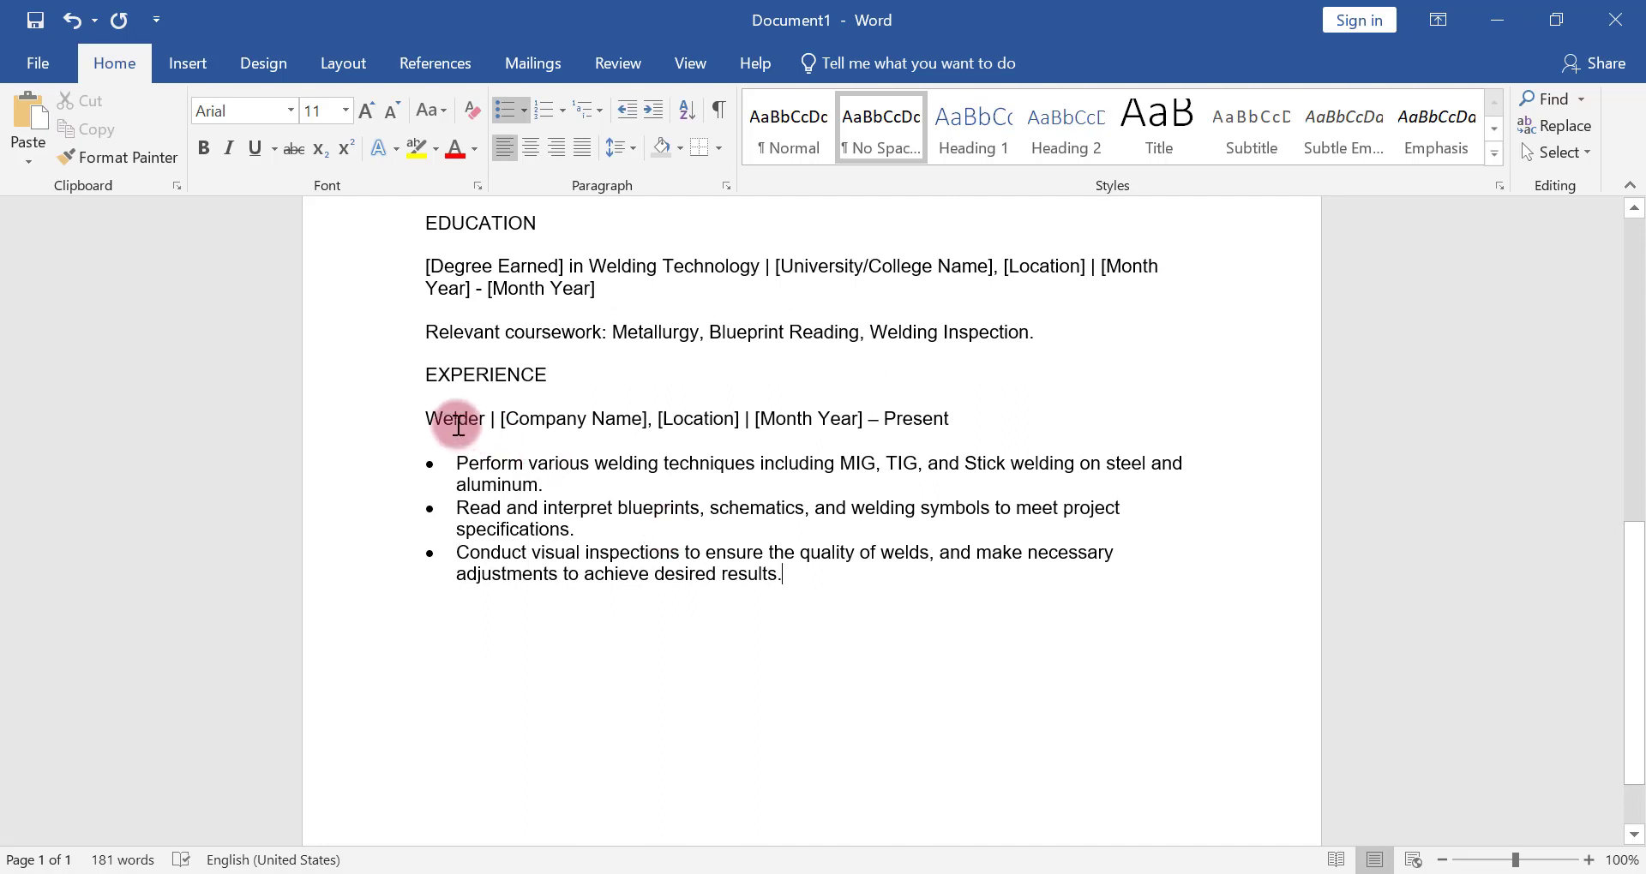
drag(419, 414, 772, 577)
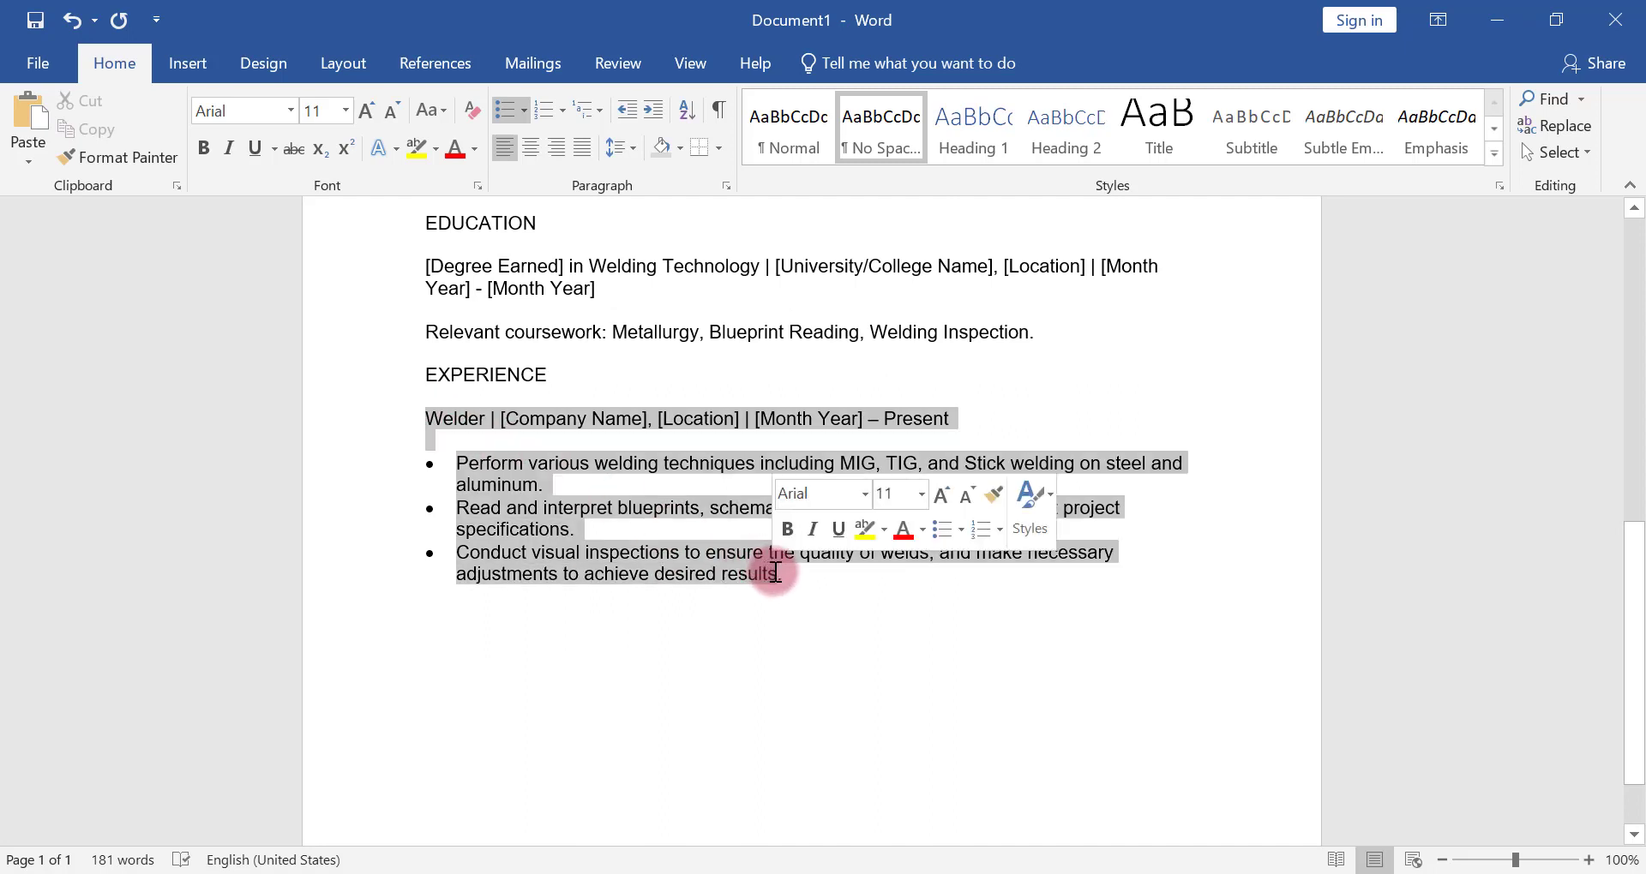
right_click(591, 465)
click(650, 513)
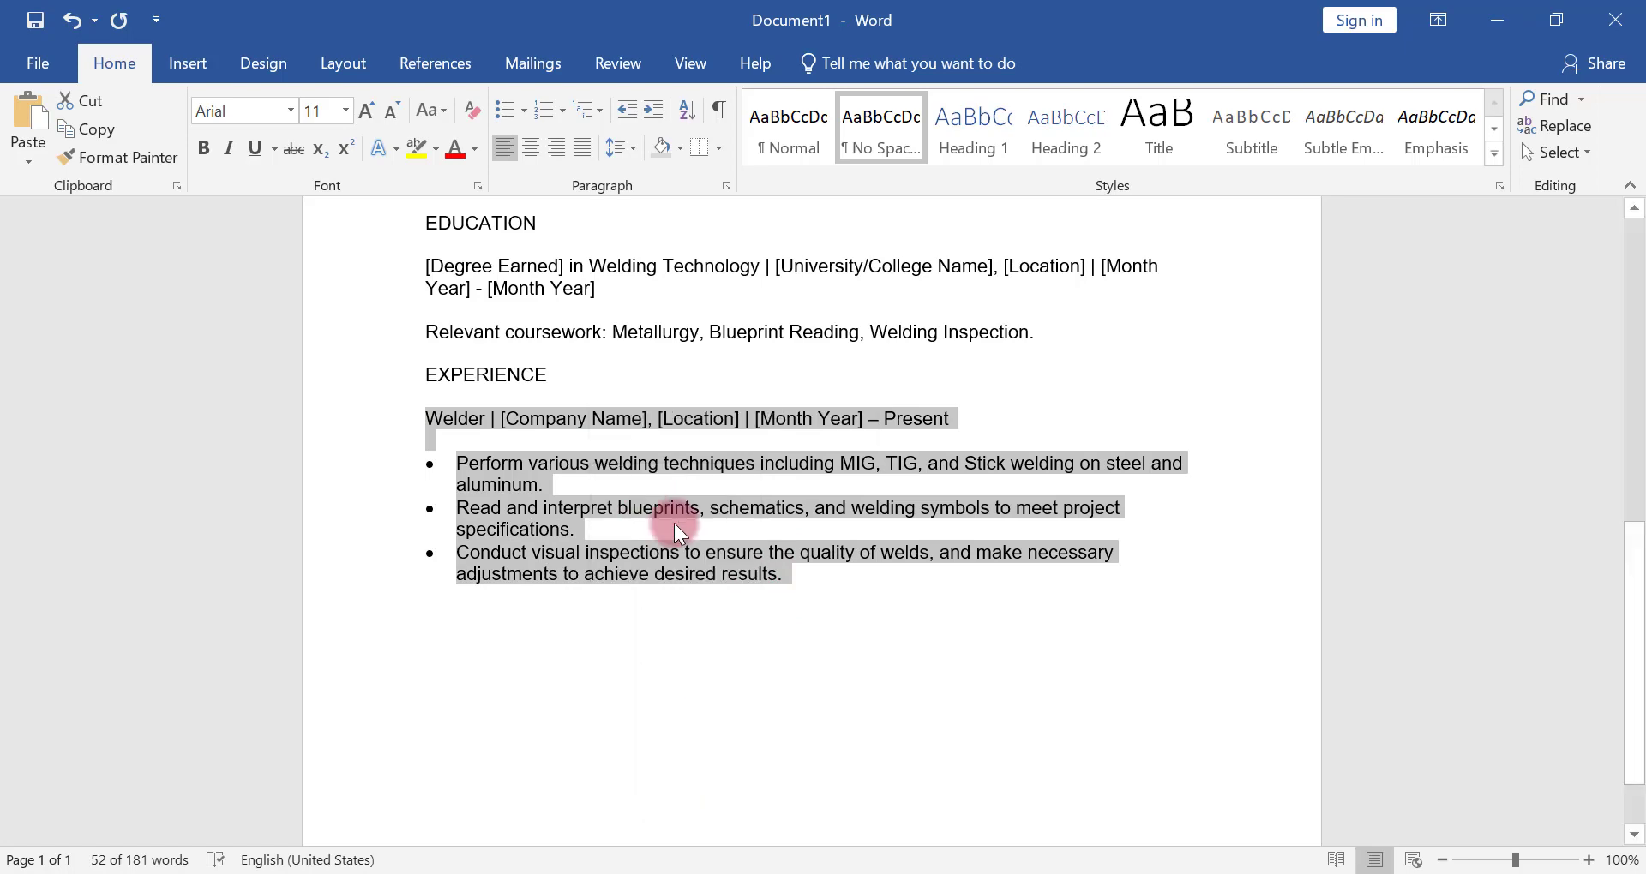
click(814, 572)
key(Return)
key(Return)
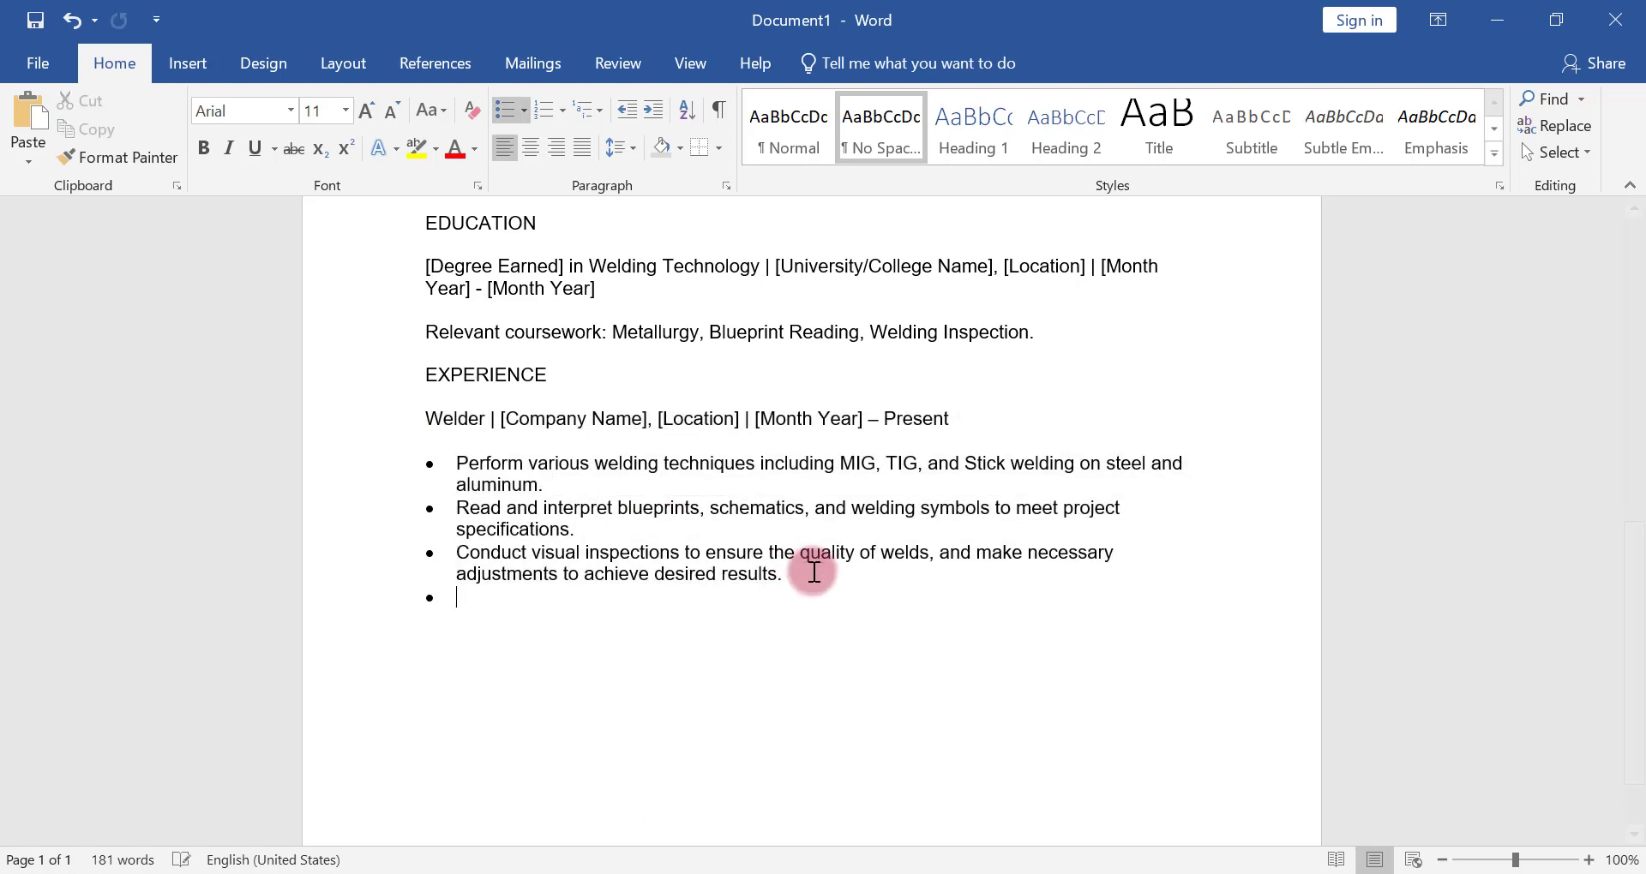
key(ctrl+v)
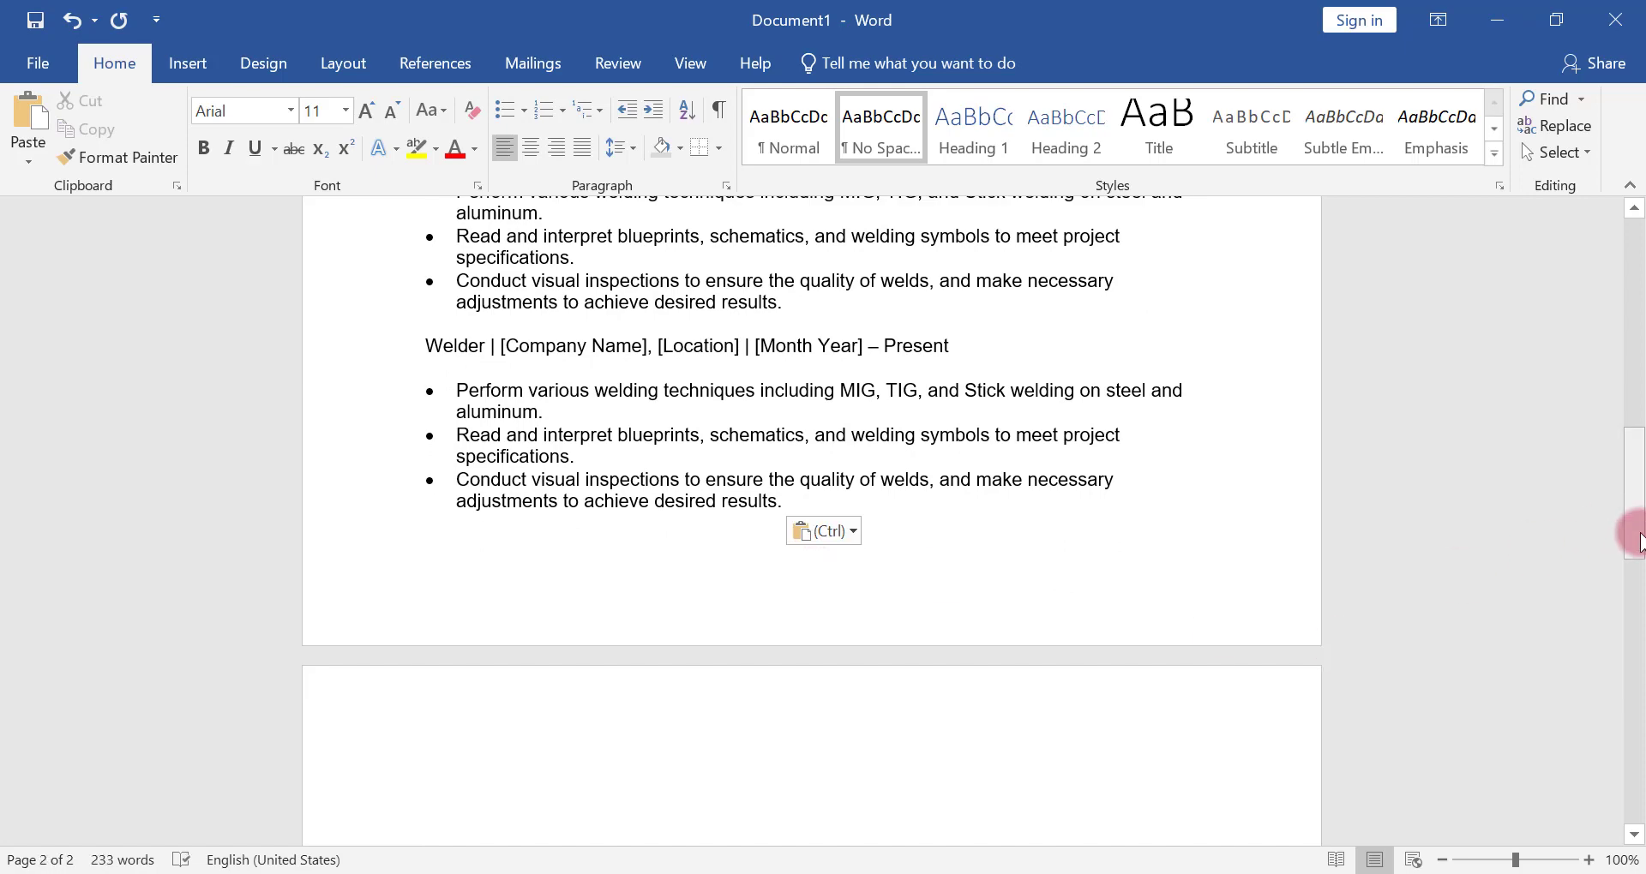
Format the full name at the top of the CV as 22 pt bold Verdana
mouse_move(1631, 537)
mouse_down()
mouse_move(1636, 699)
mouse_move(1639, 555)
mouse_up()
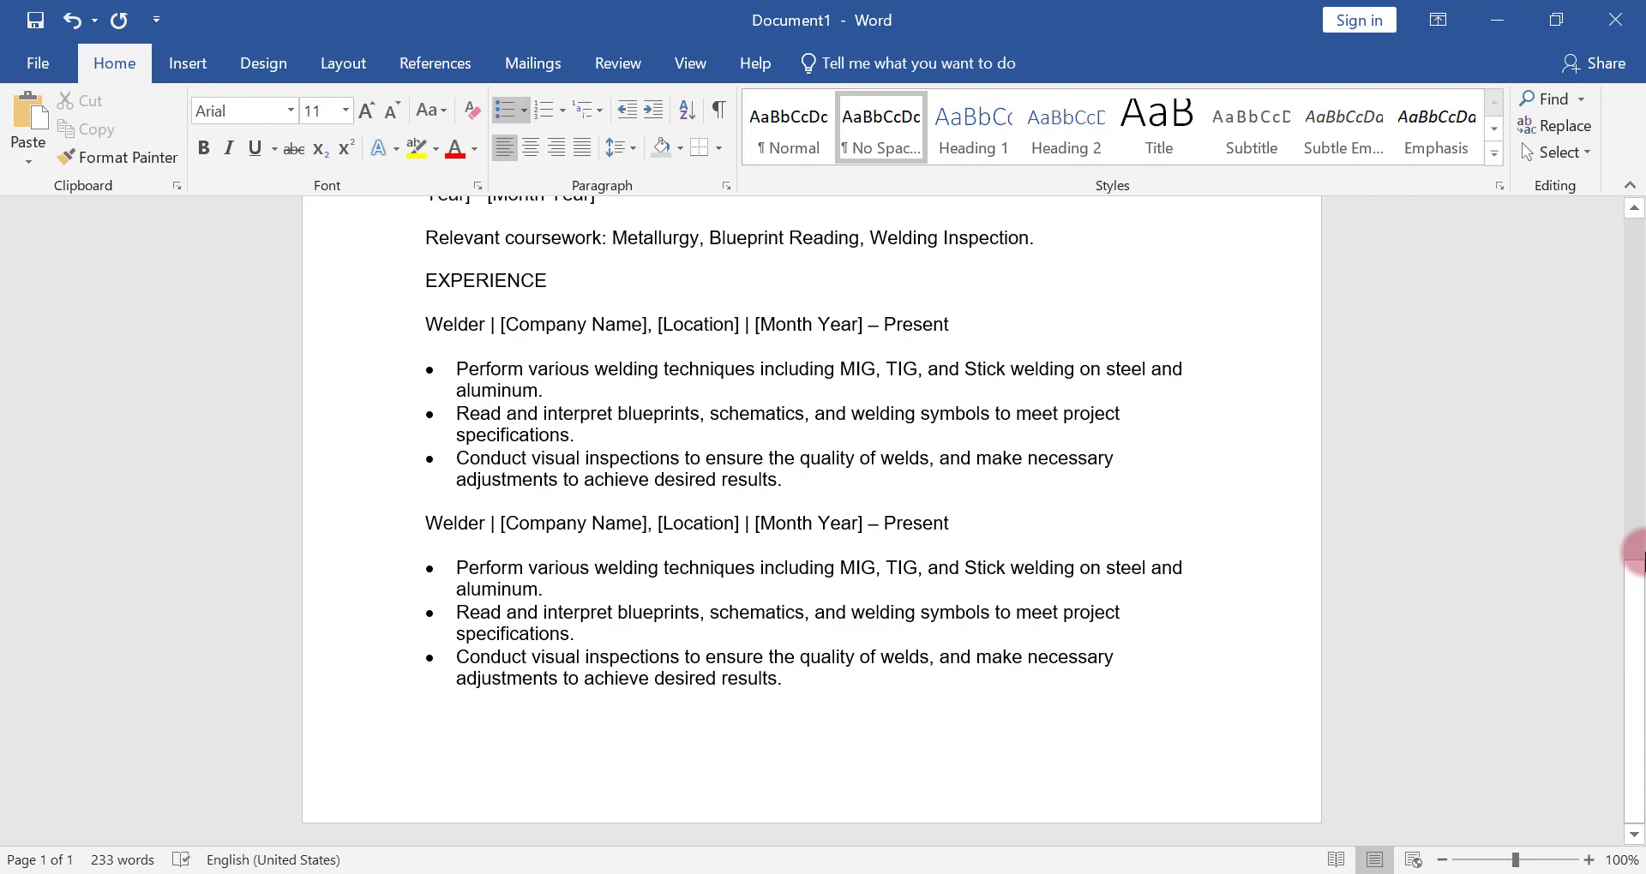
drag(1634, 698, 1632, 357)
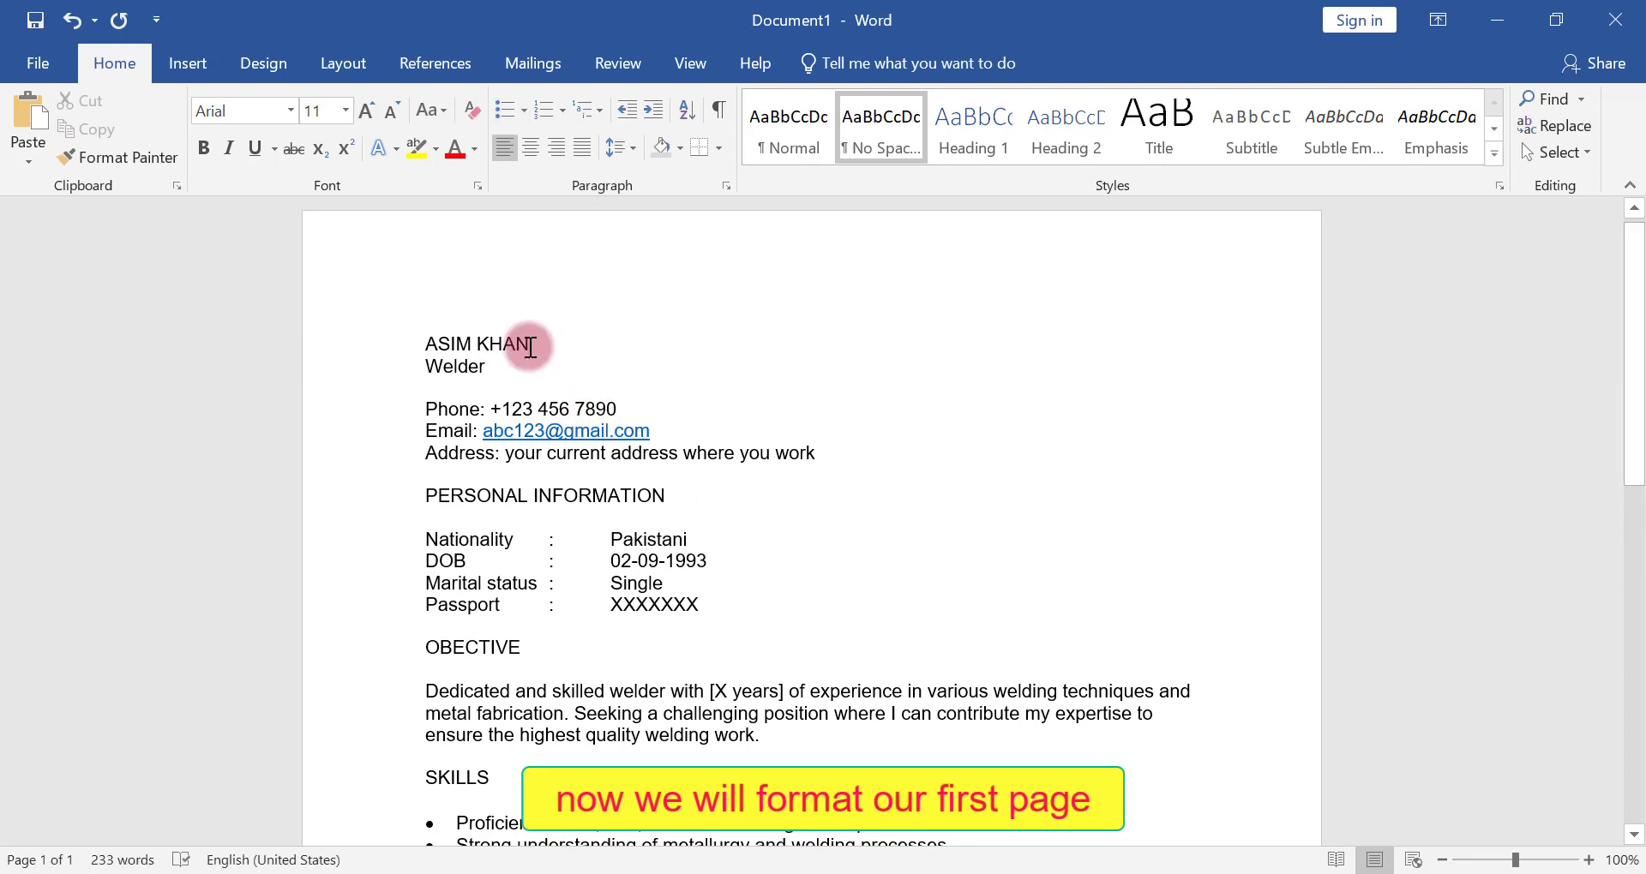
drag(528, 345, 430, 334)
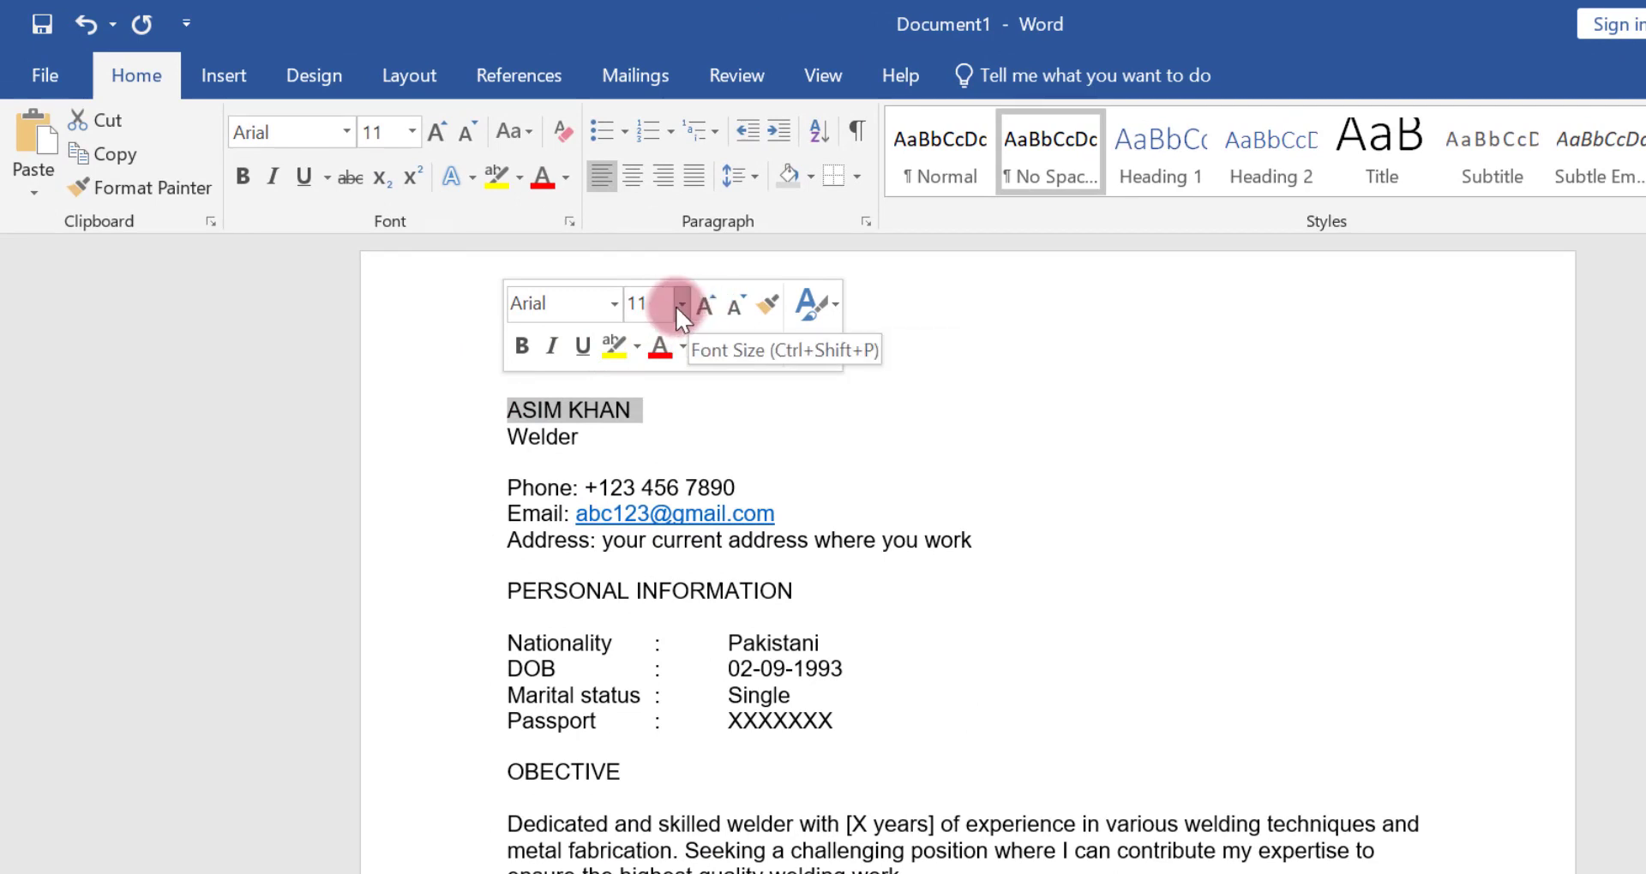
click(680, 304)
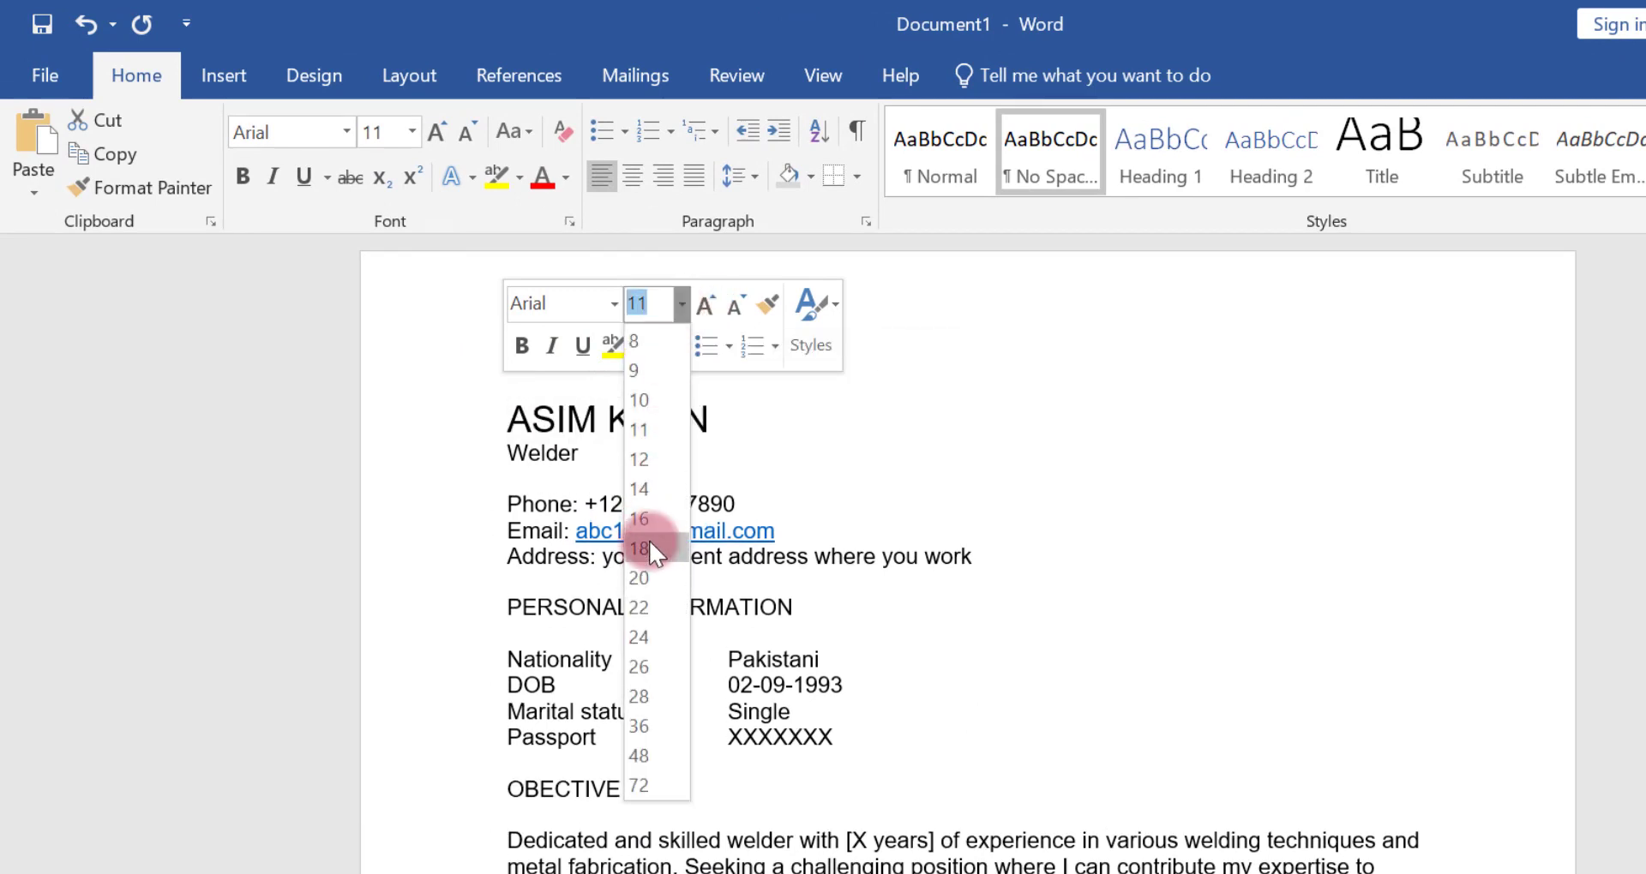
click(639, 607)
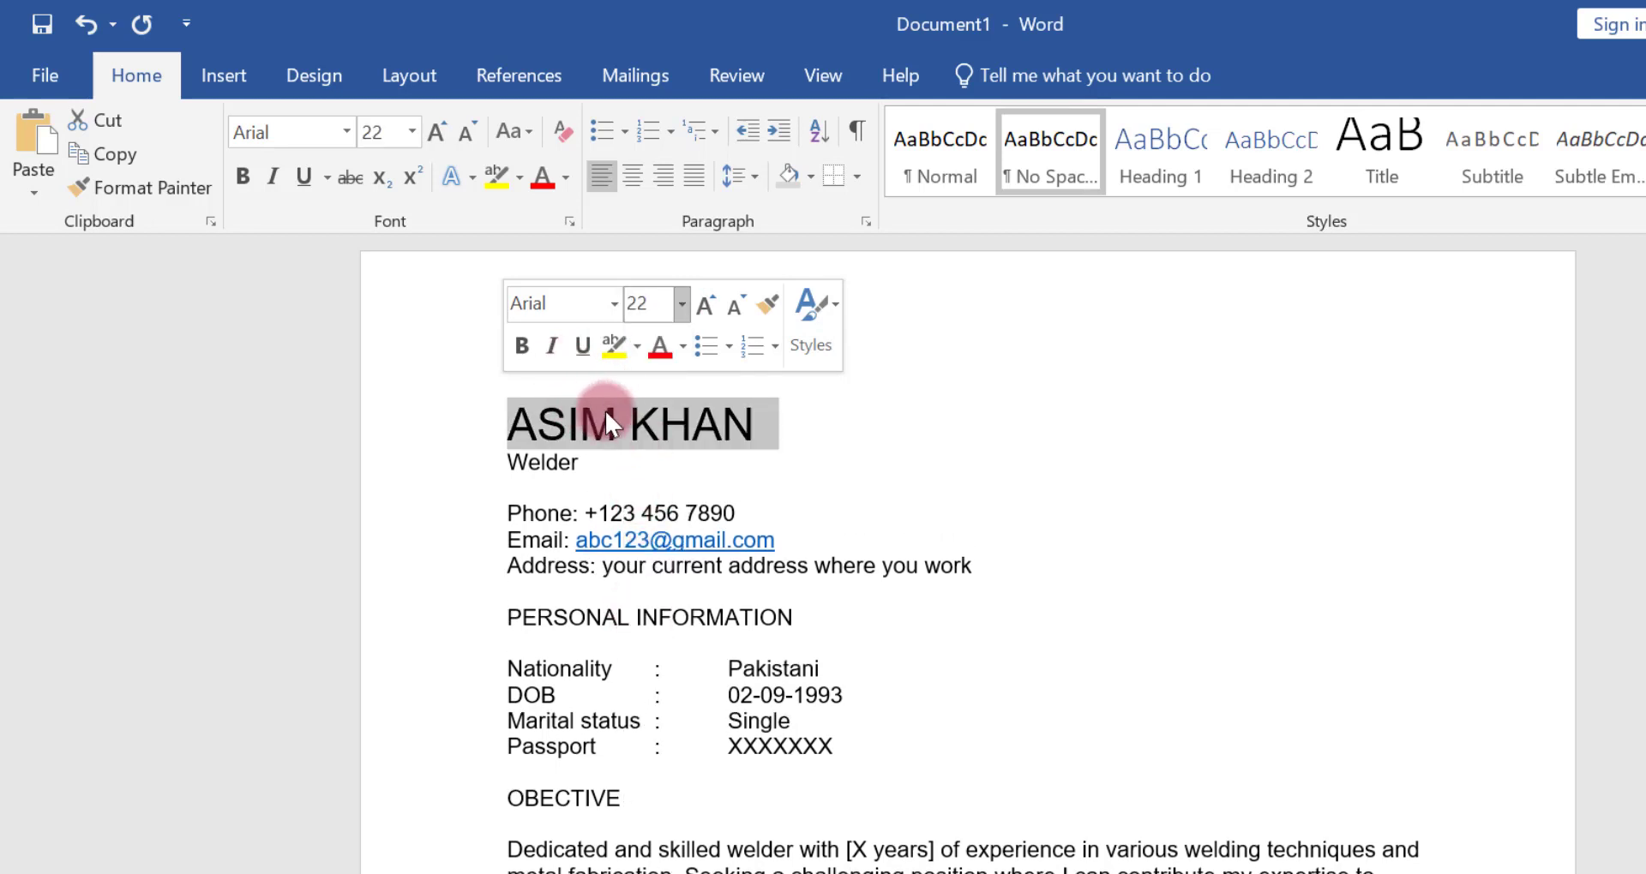
click(348, 131)
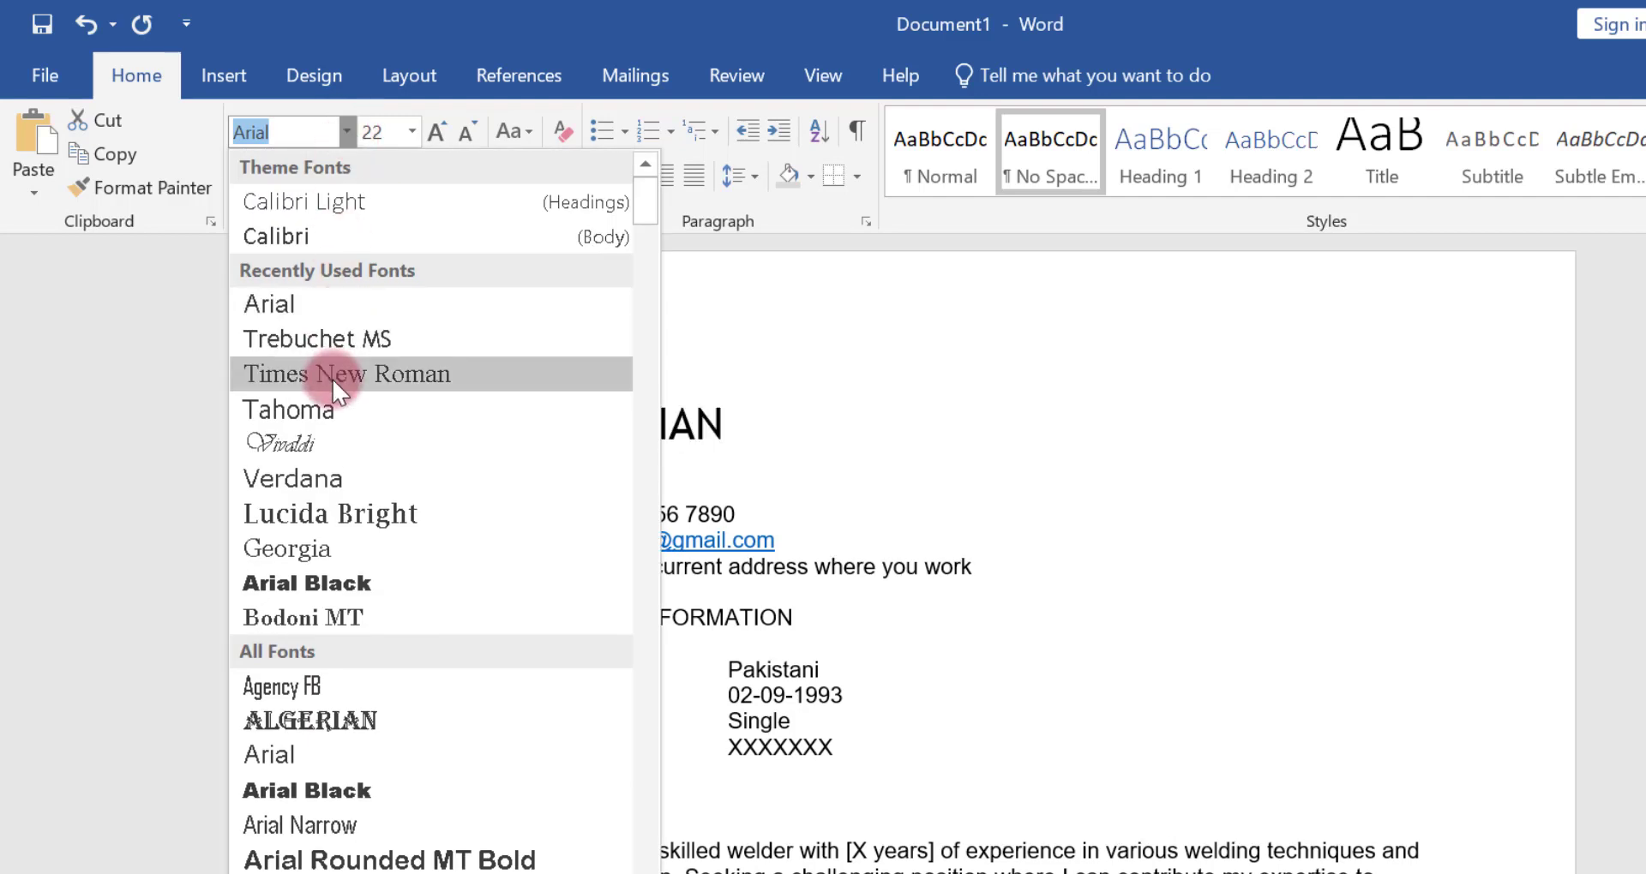
click(331, 492)
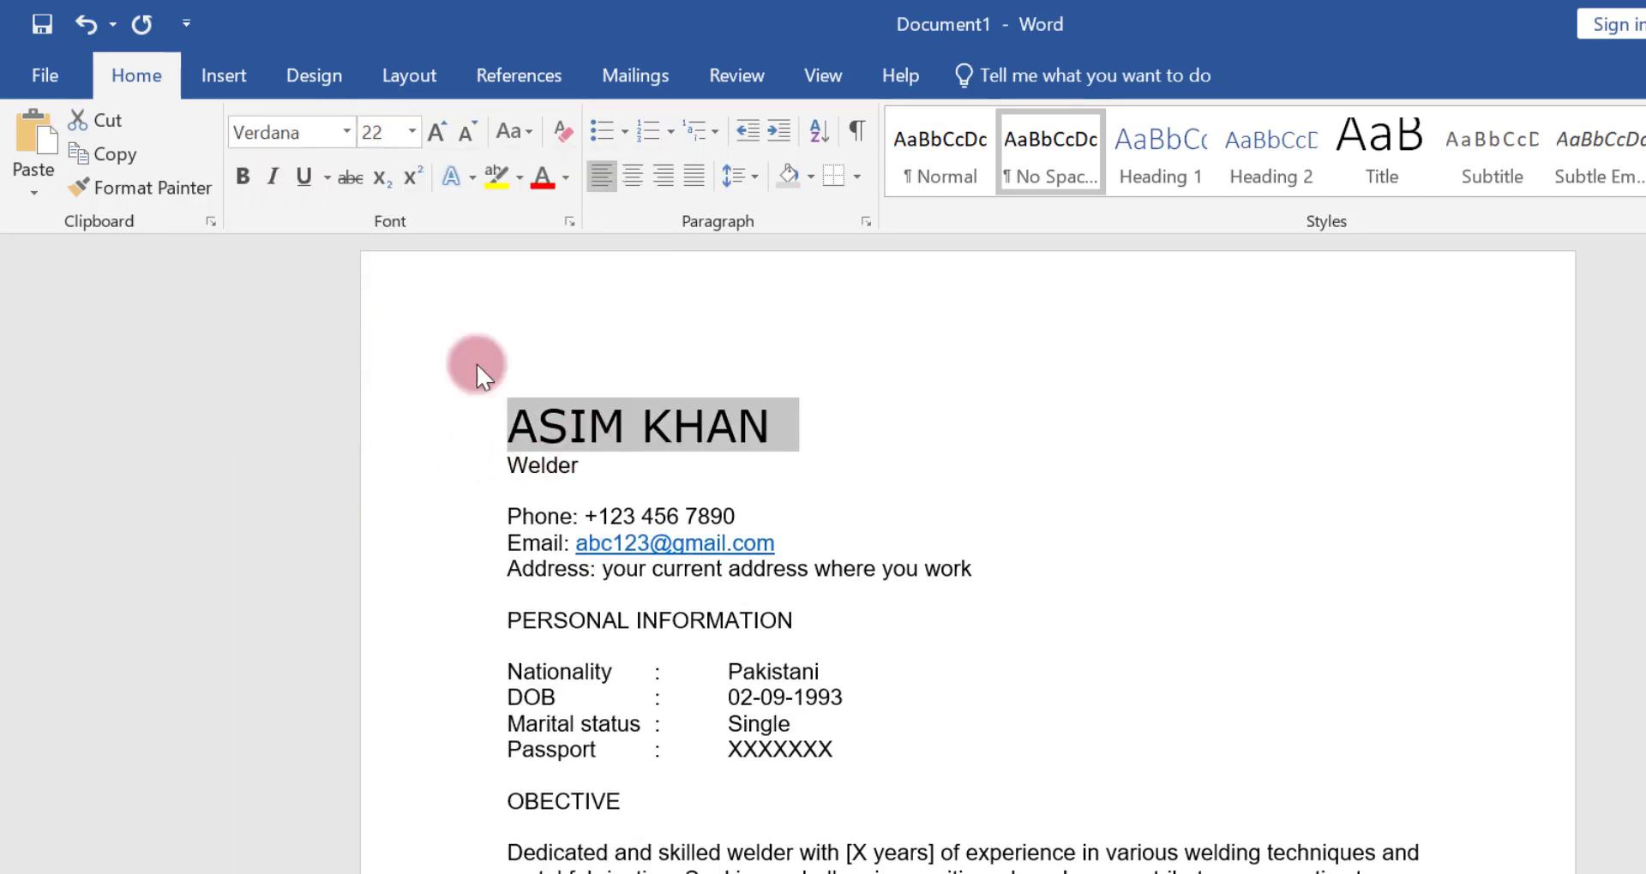
click(242, 177)
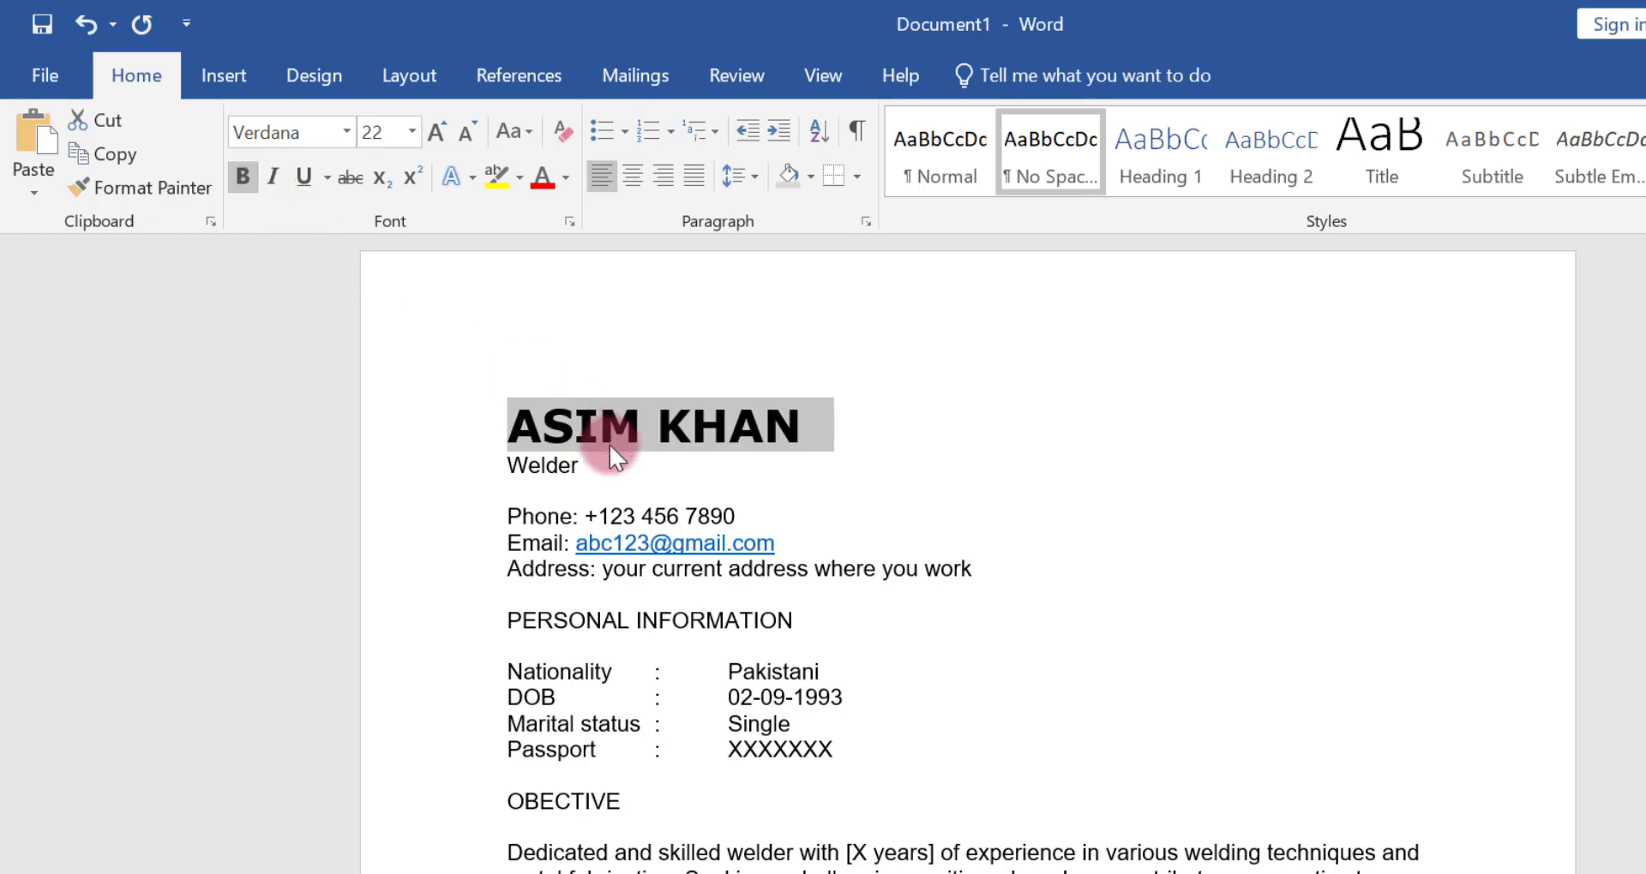
Set the font of the job title Welder beneath the name to Tahoma
drag(609, 456, 500, 456)
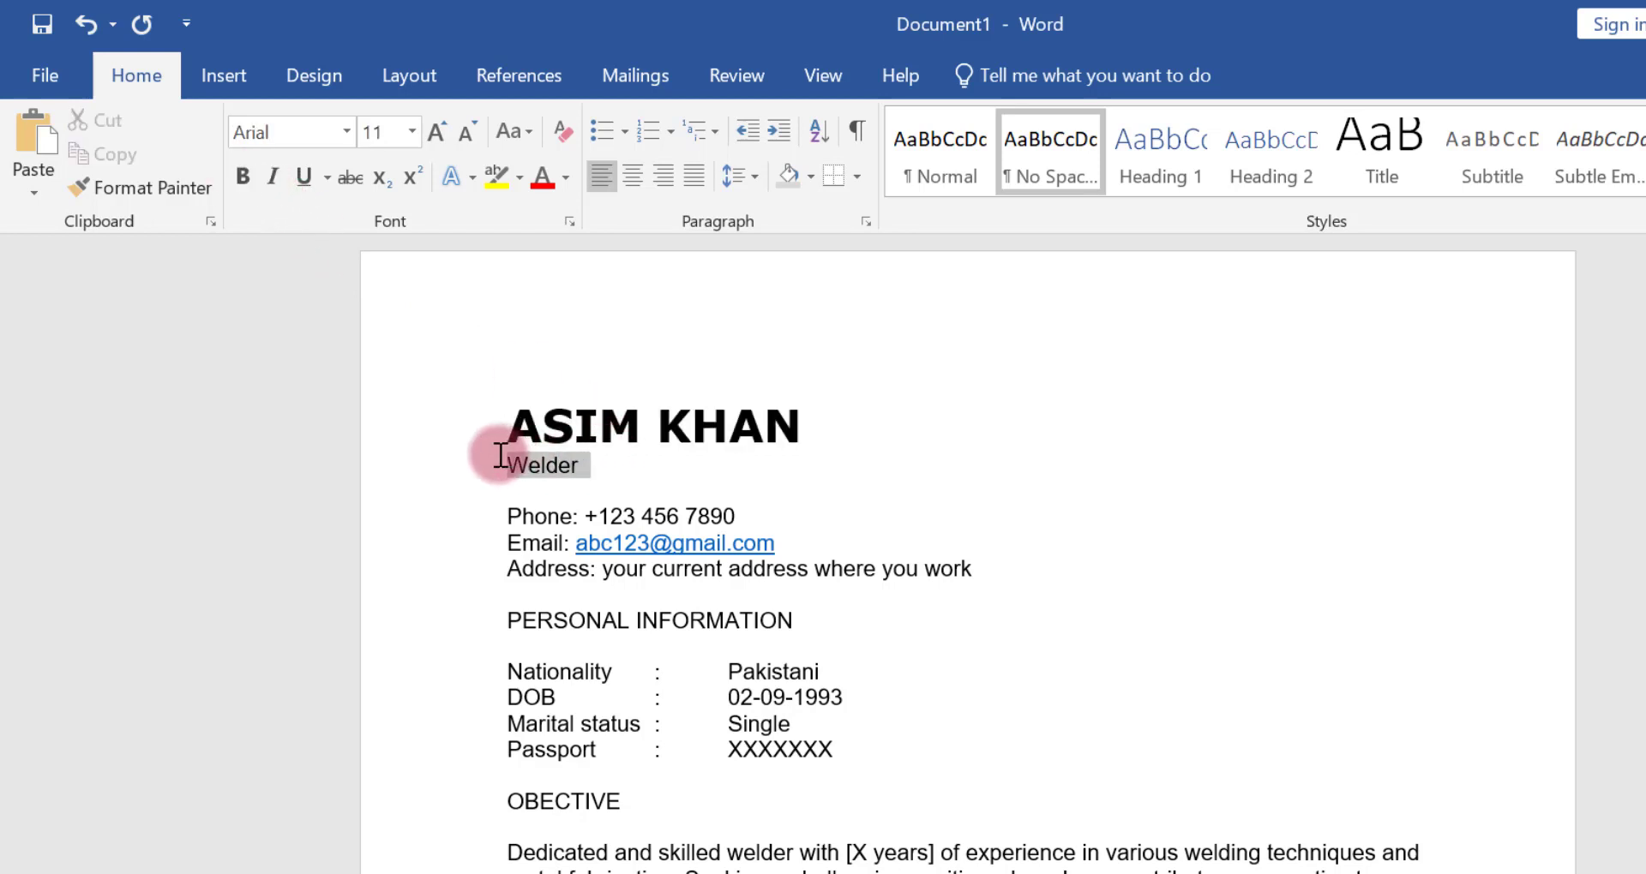
click(347, 132)
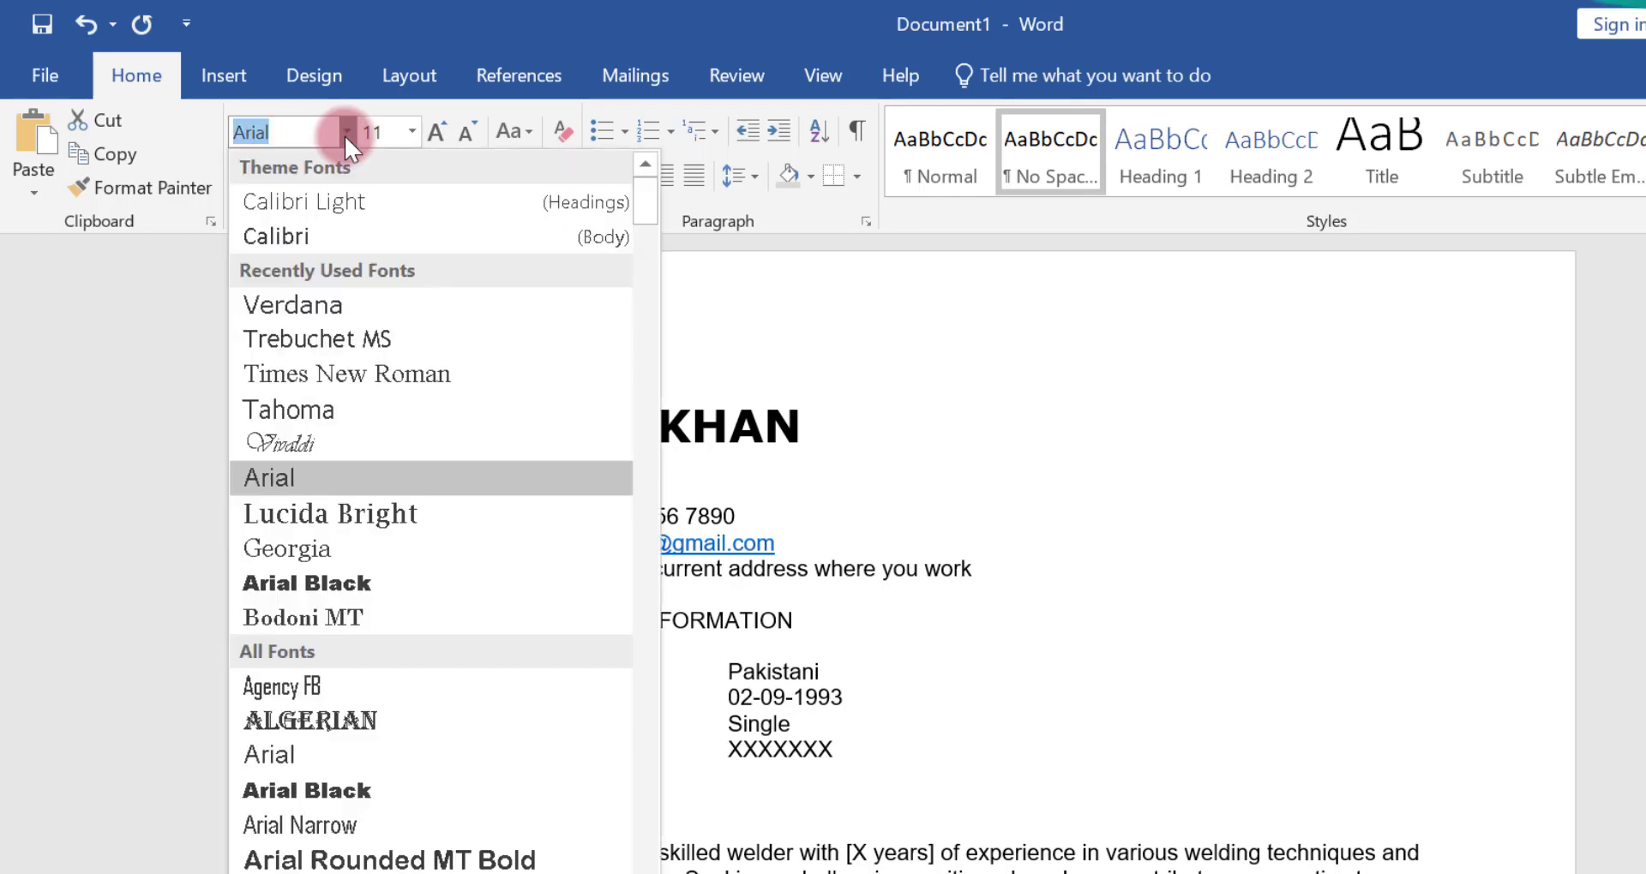
key(Escape)
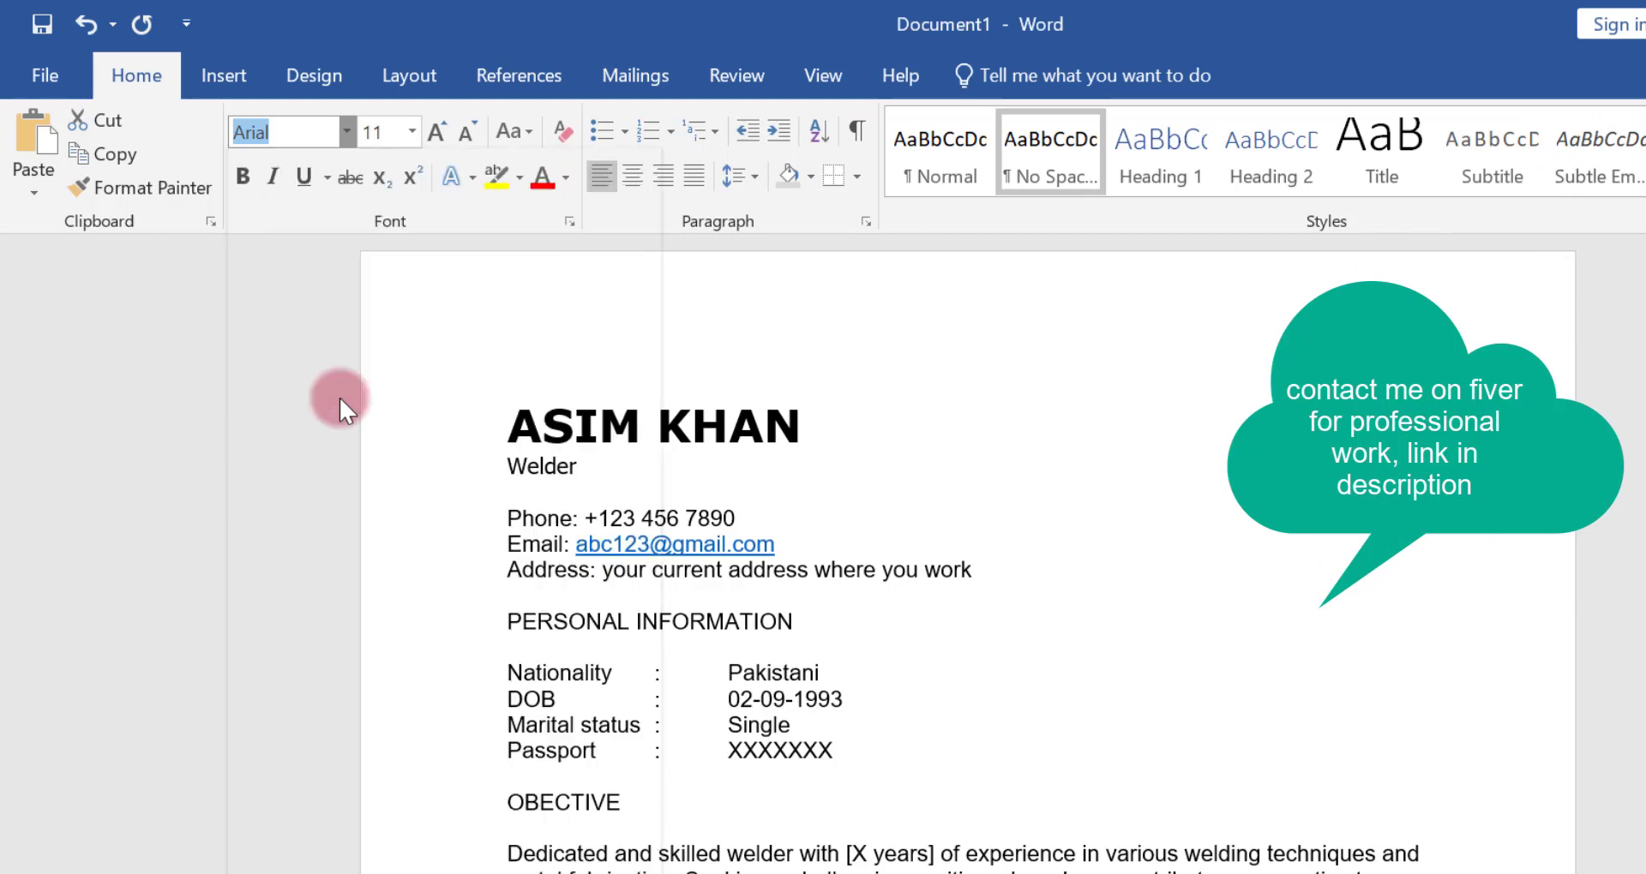
Expand the character spacing of the job title Welder by 3.6 pt
click(571, 222)
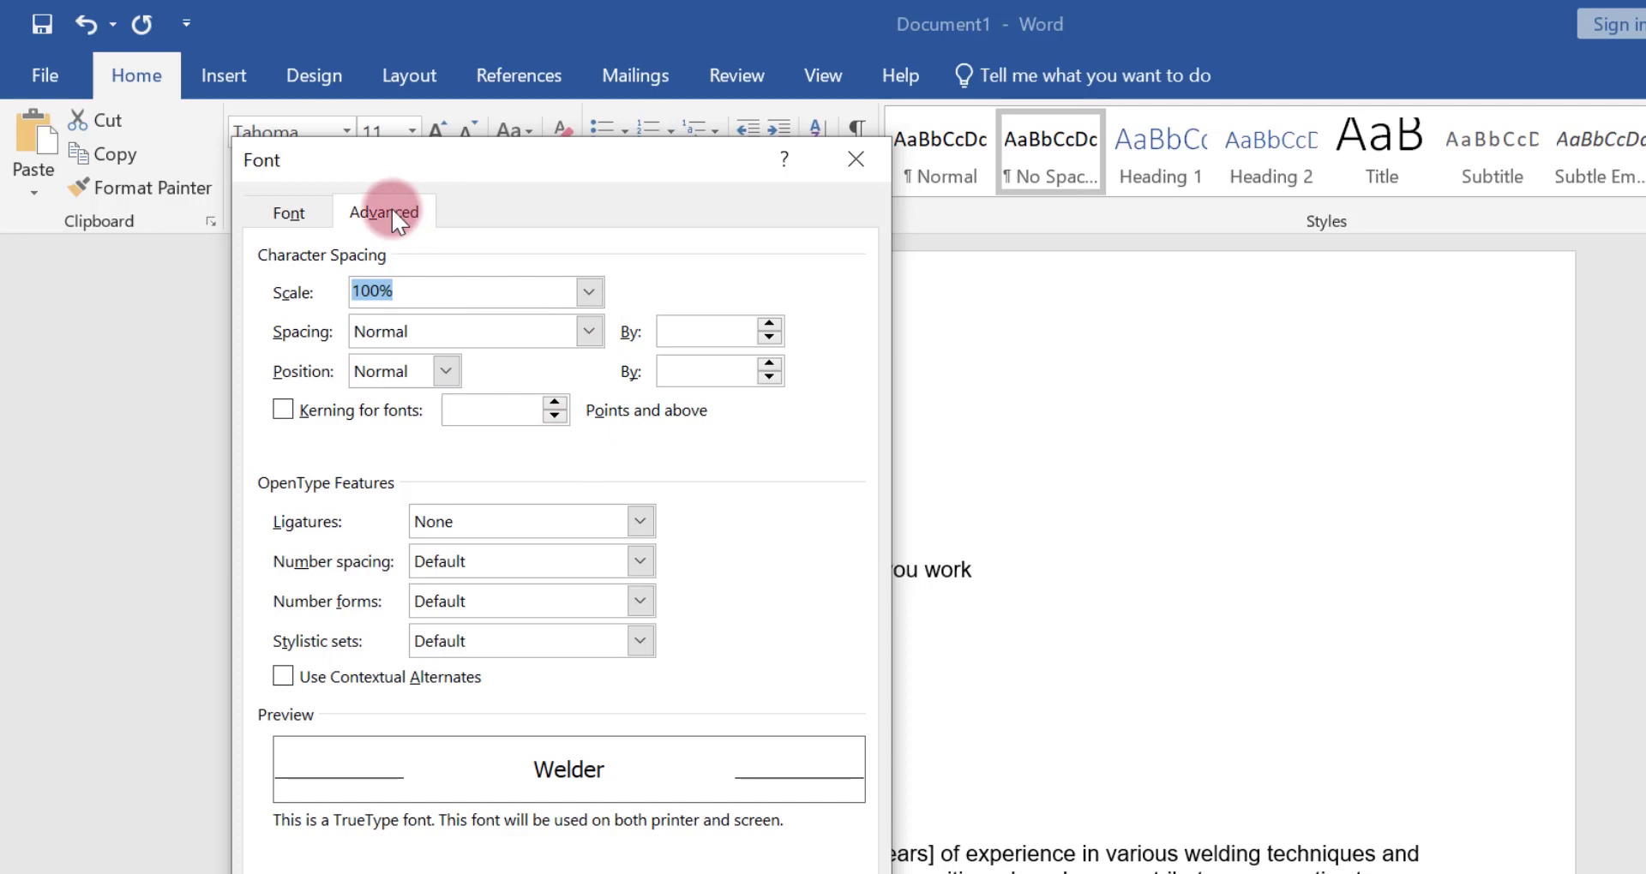
click(397, 221)
click(583, 337)
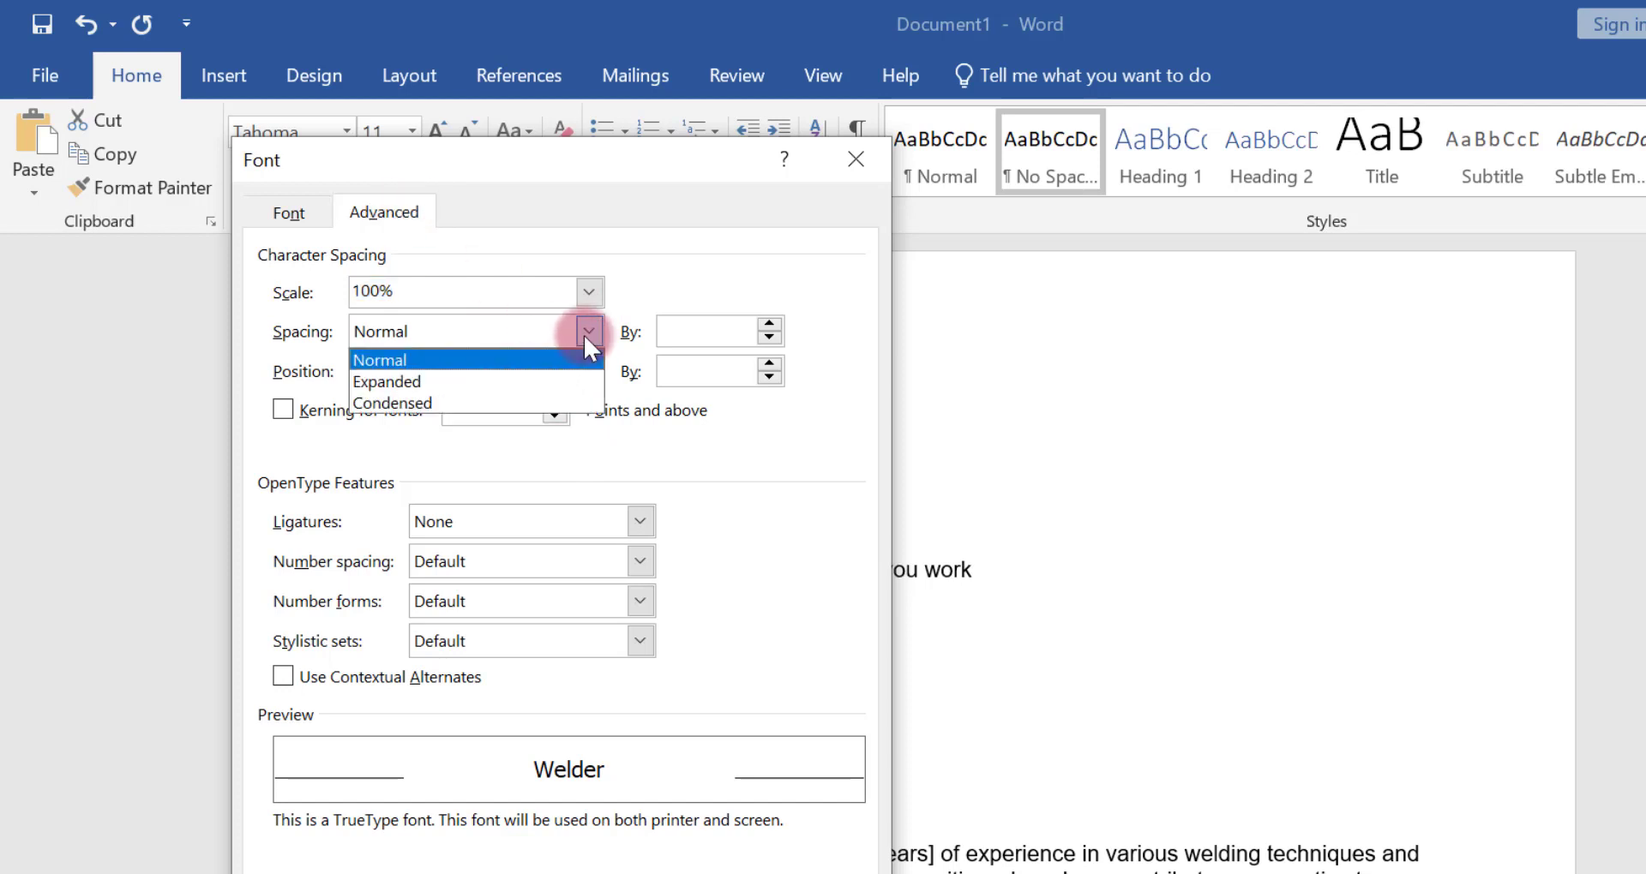
click(508, 380)
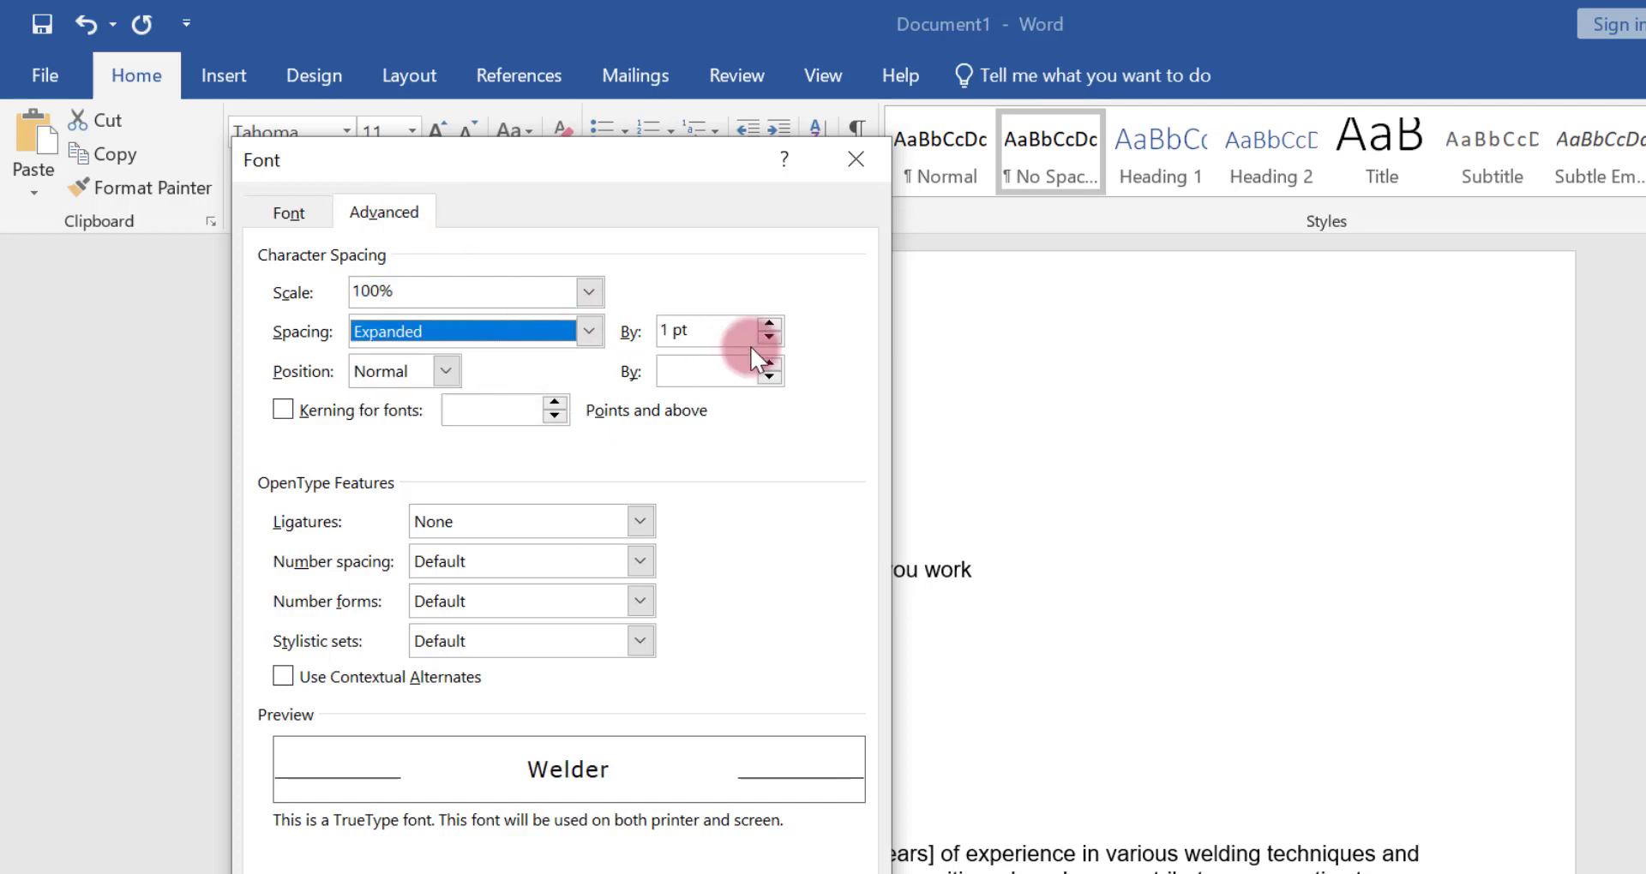
click(768, 325)
click(768, 324)
click(768, 324)
click(768, 324)
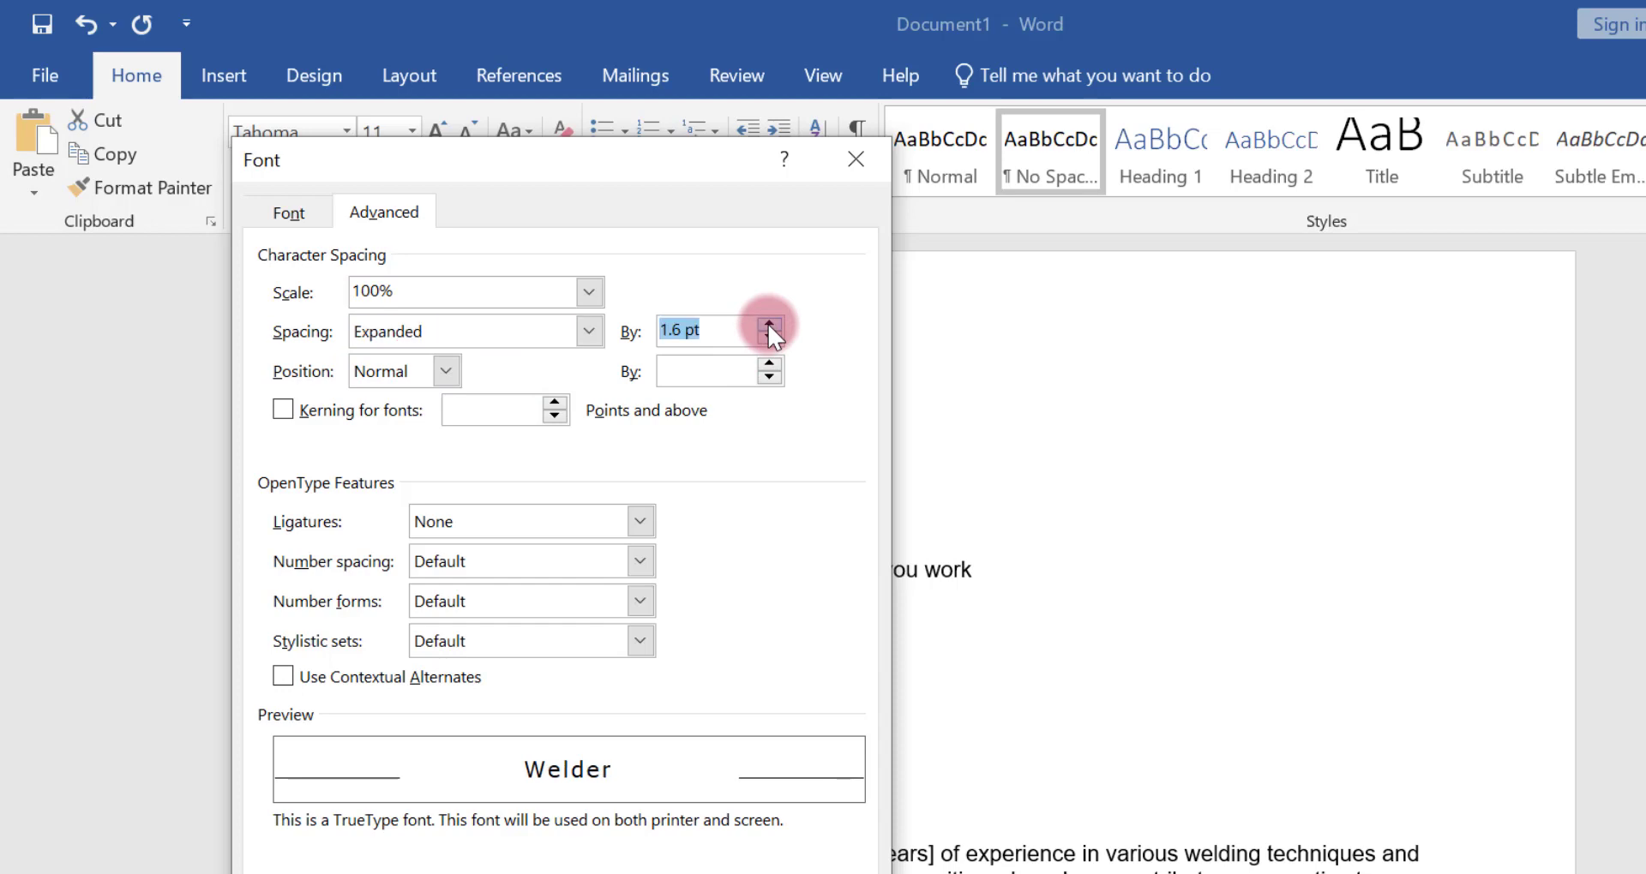
click(769, 324)
click(768, 324)
click(768, 324)
click(768, 324)
click(768, 324)
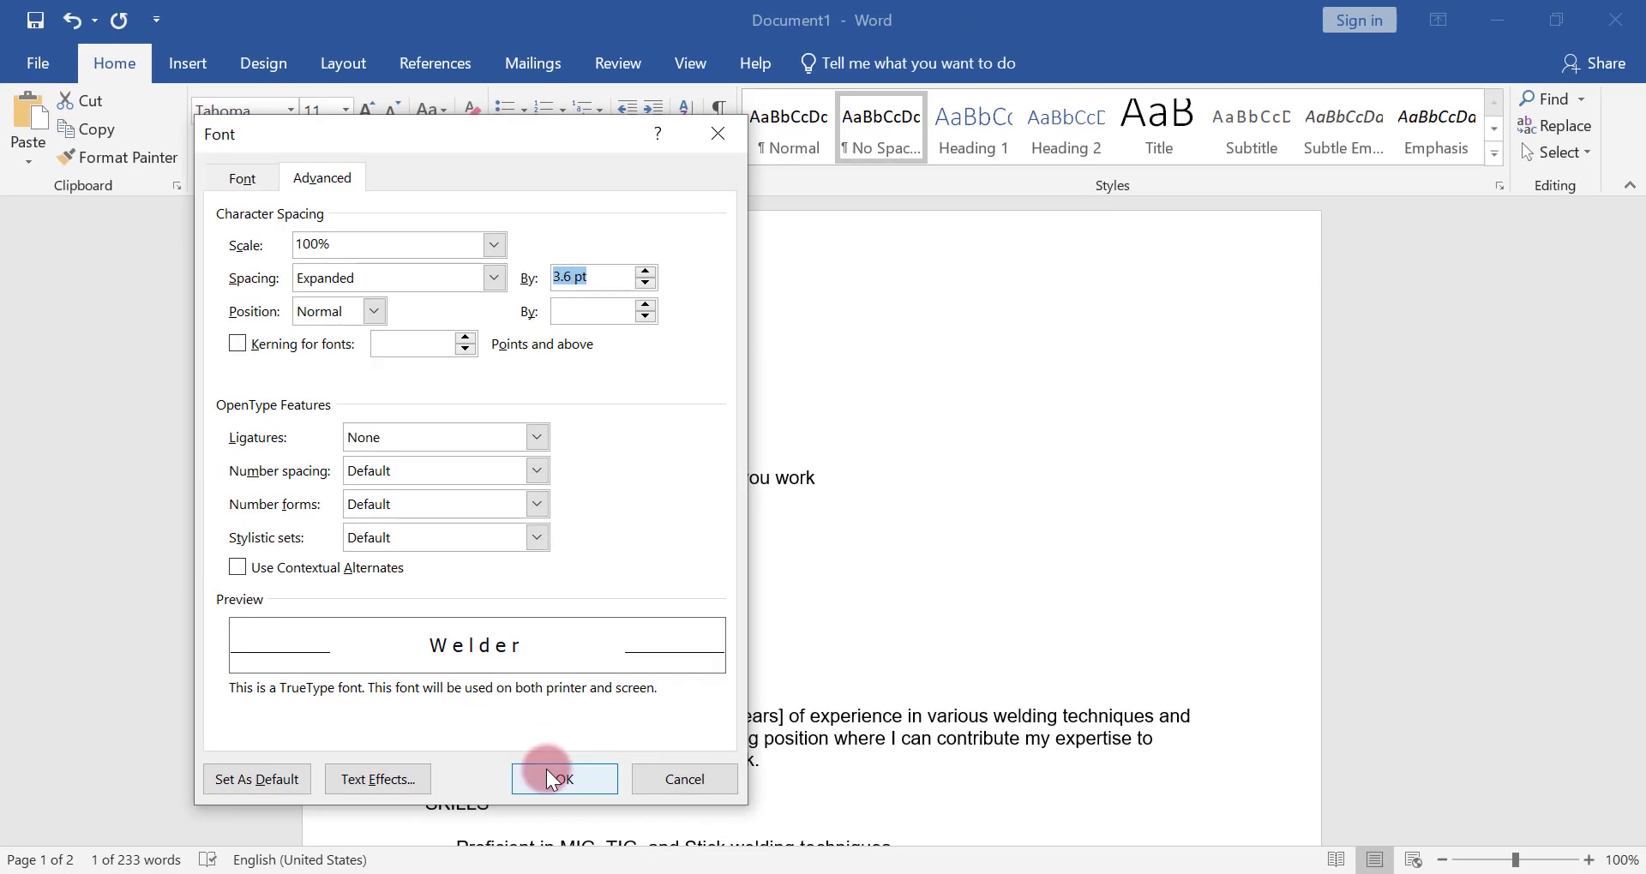
click(547, 769)
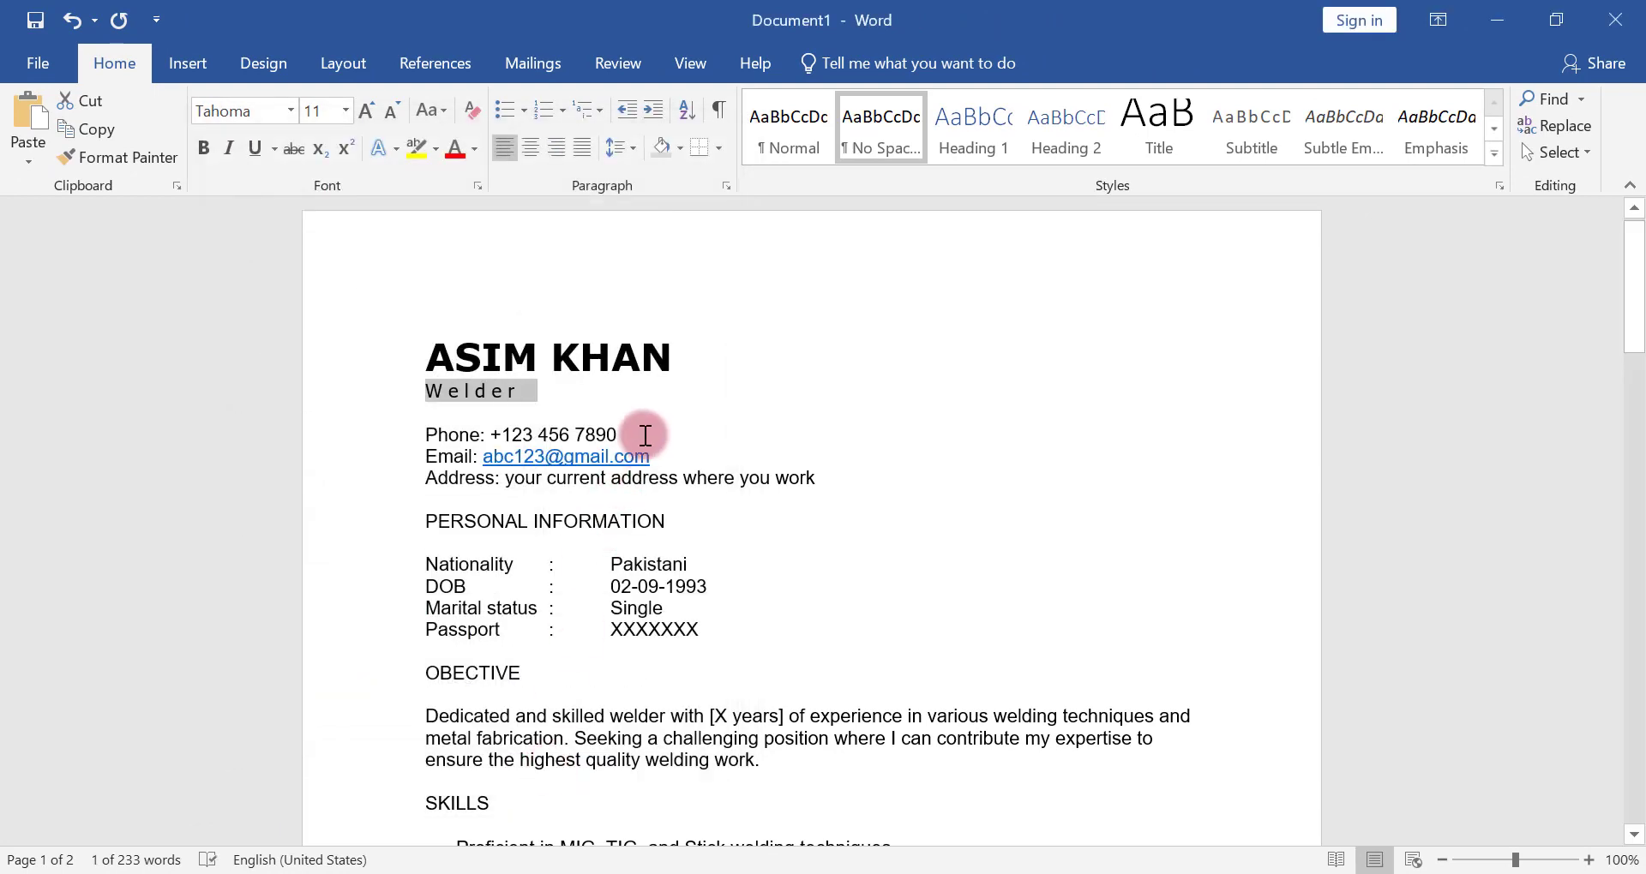
Make the contact labels Phone:, Email and Address: bold, leaving the contact details after them in regular weight
click(650, 430)
click(483, 431)
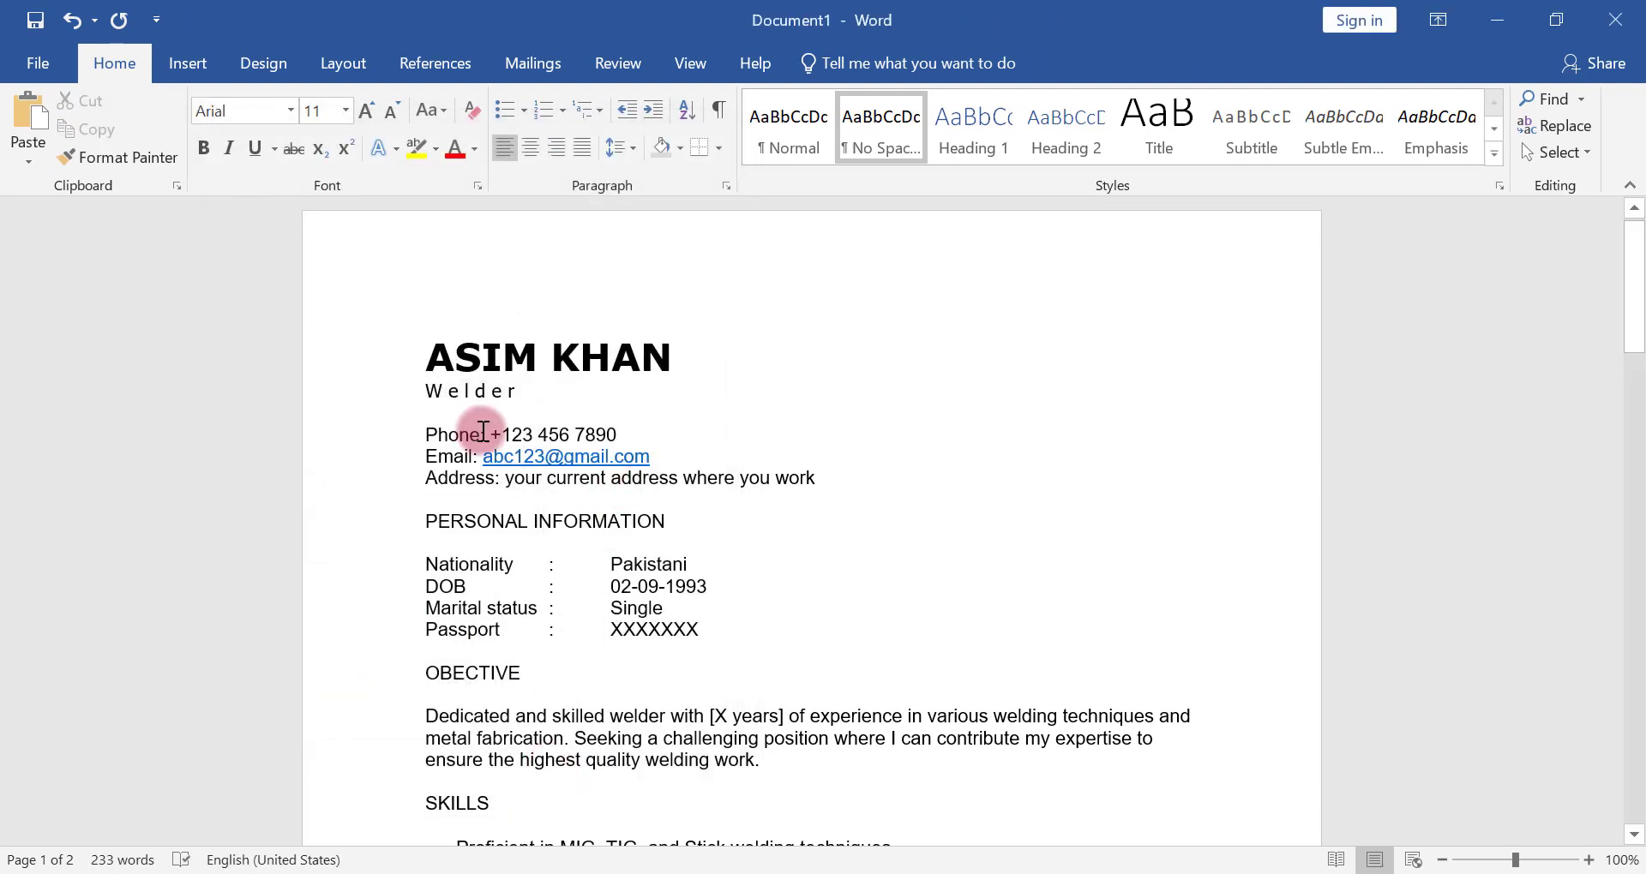
drag(485, 431, 426, 434)
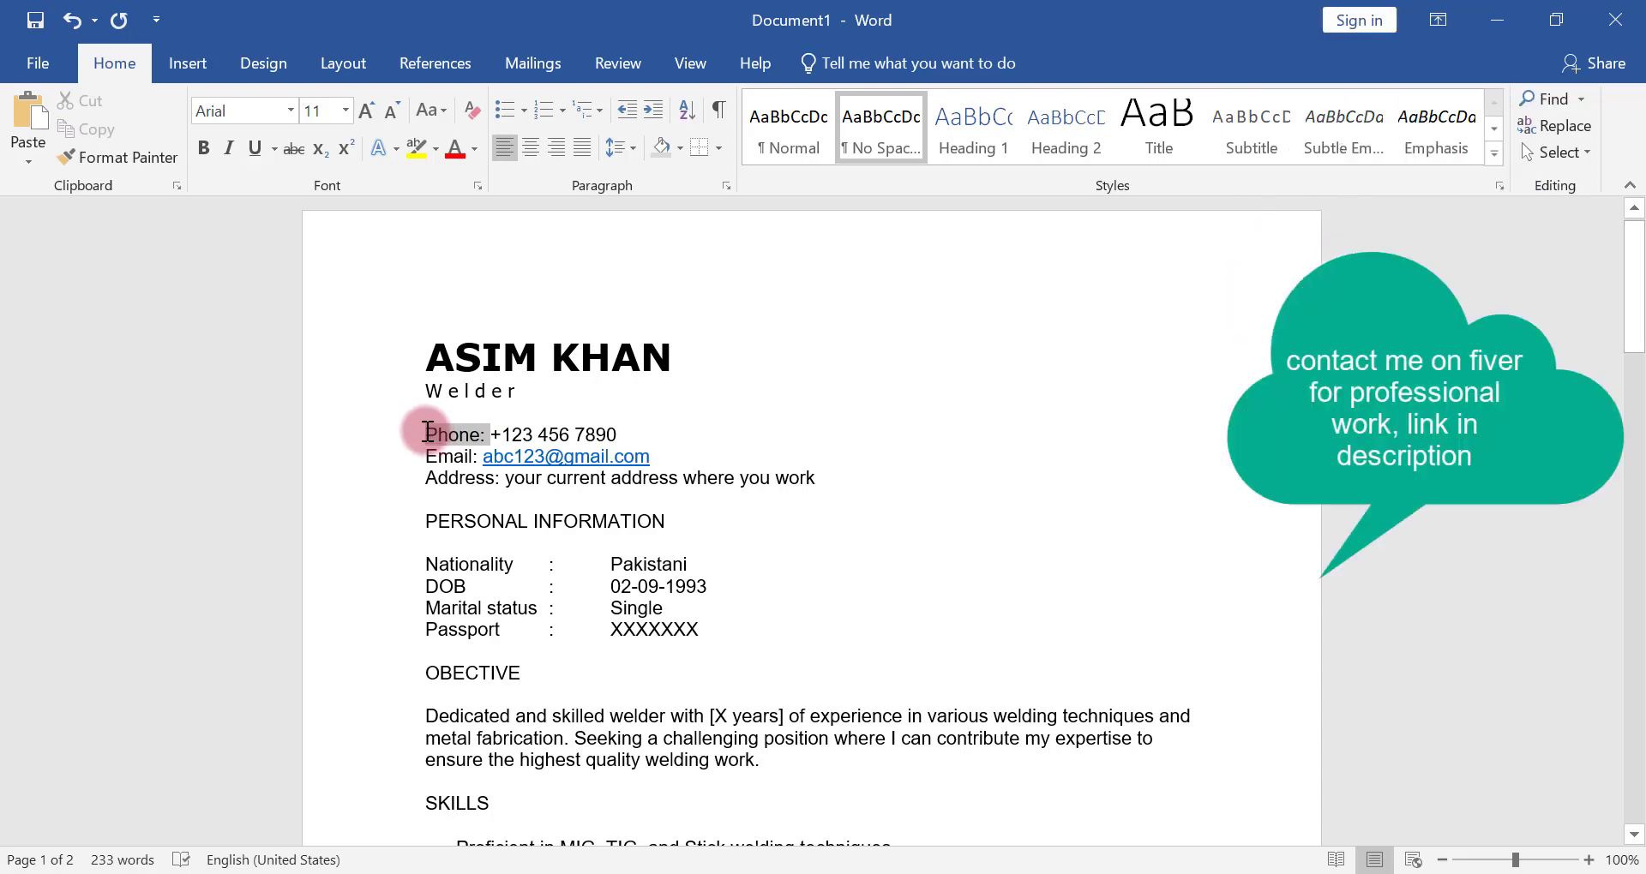
click(439, 394)
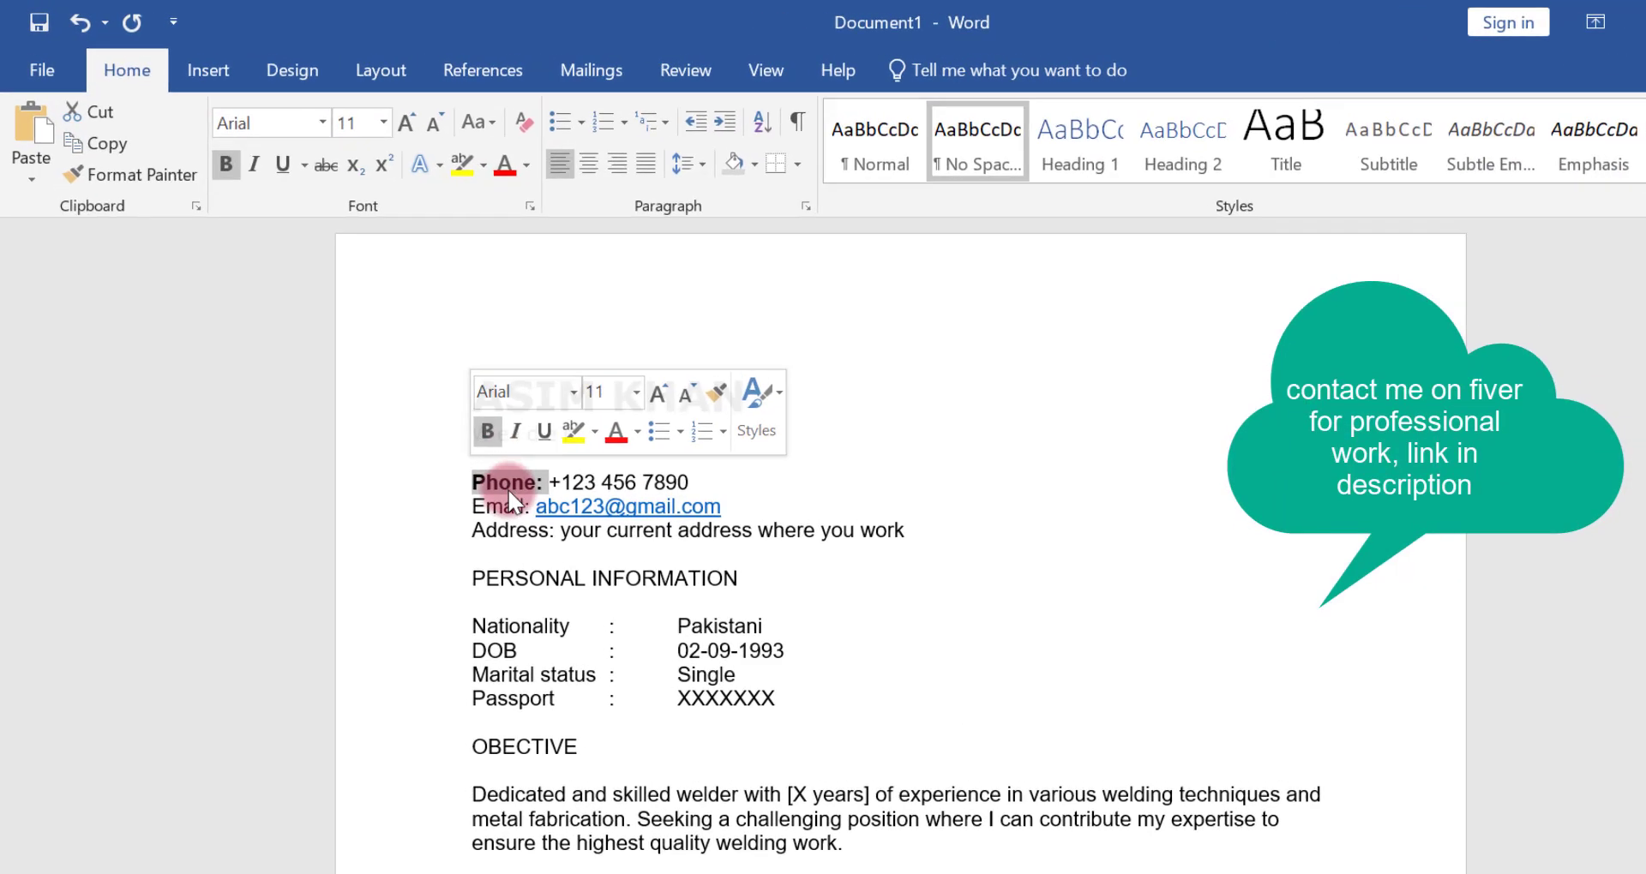
double_click(505, 511)
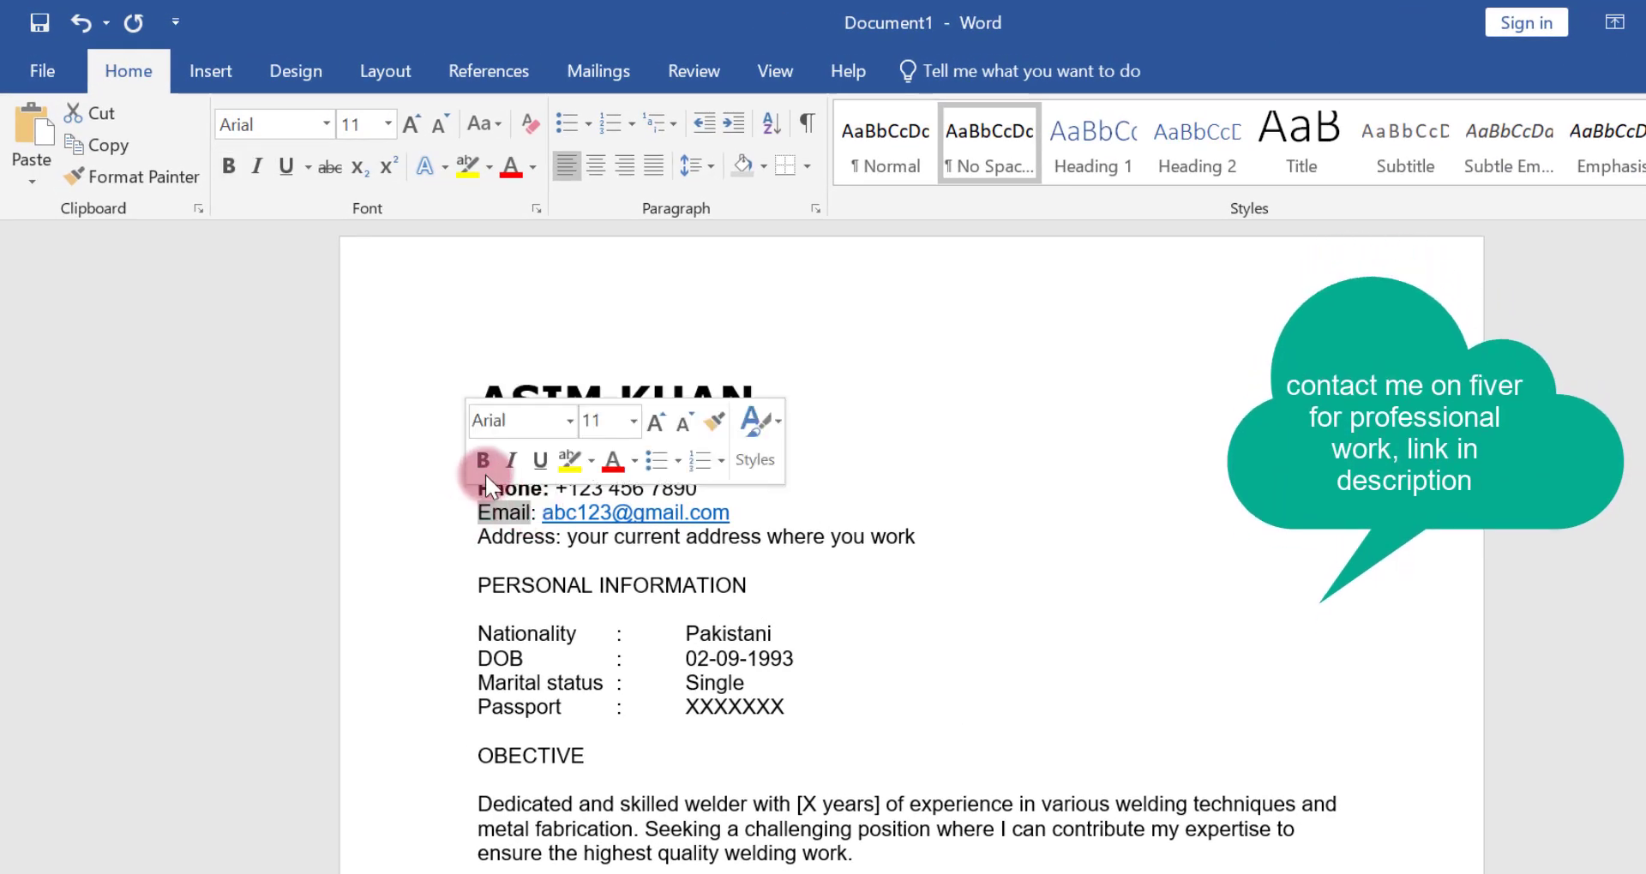
click(483, 461)
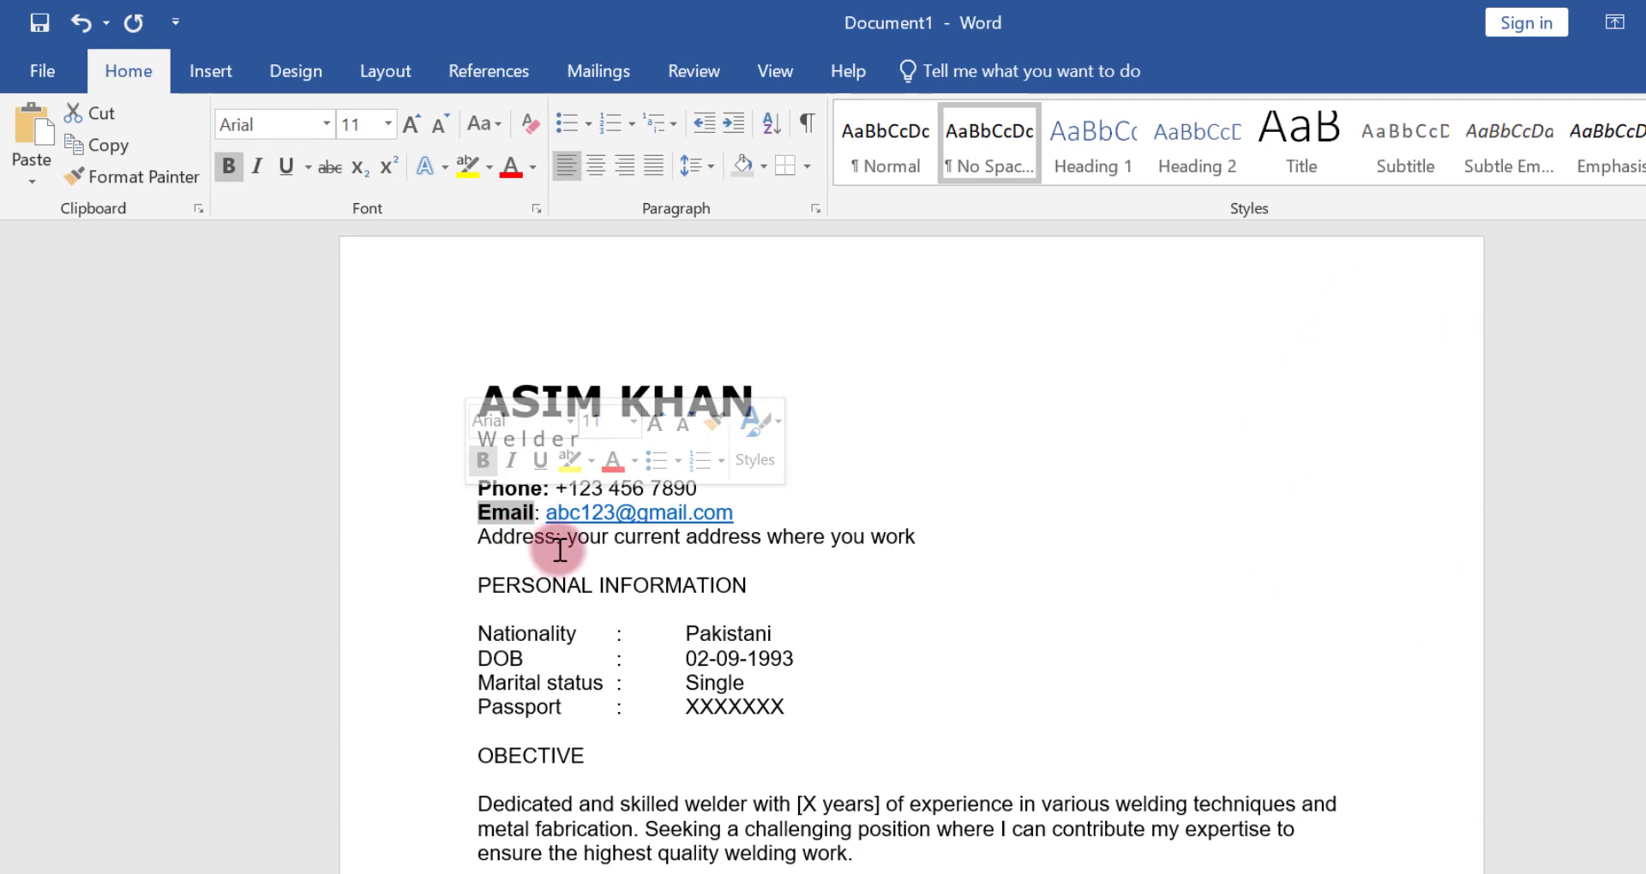
triple_click(522, 540)
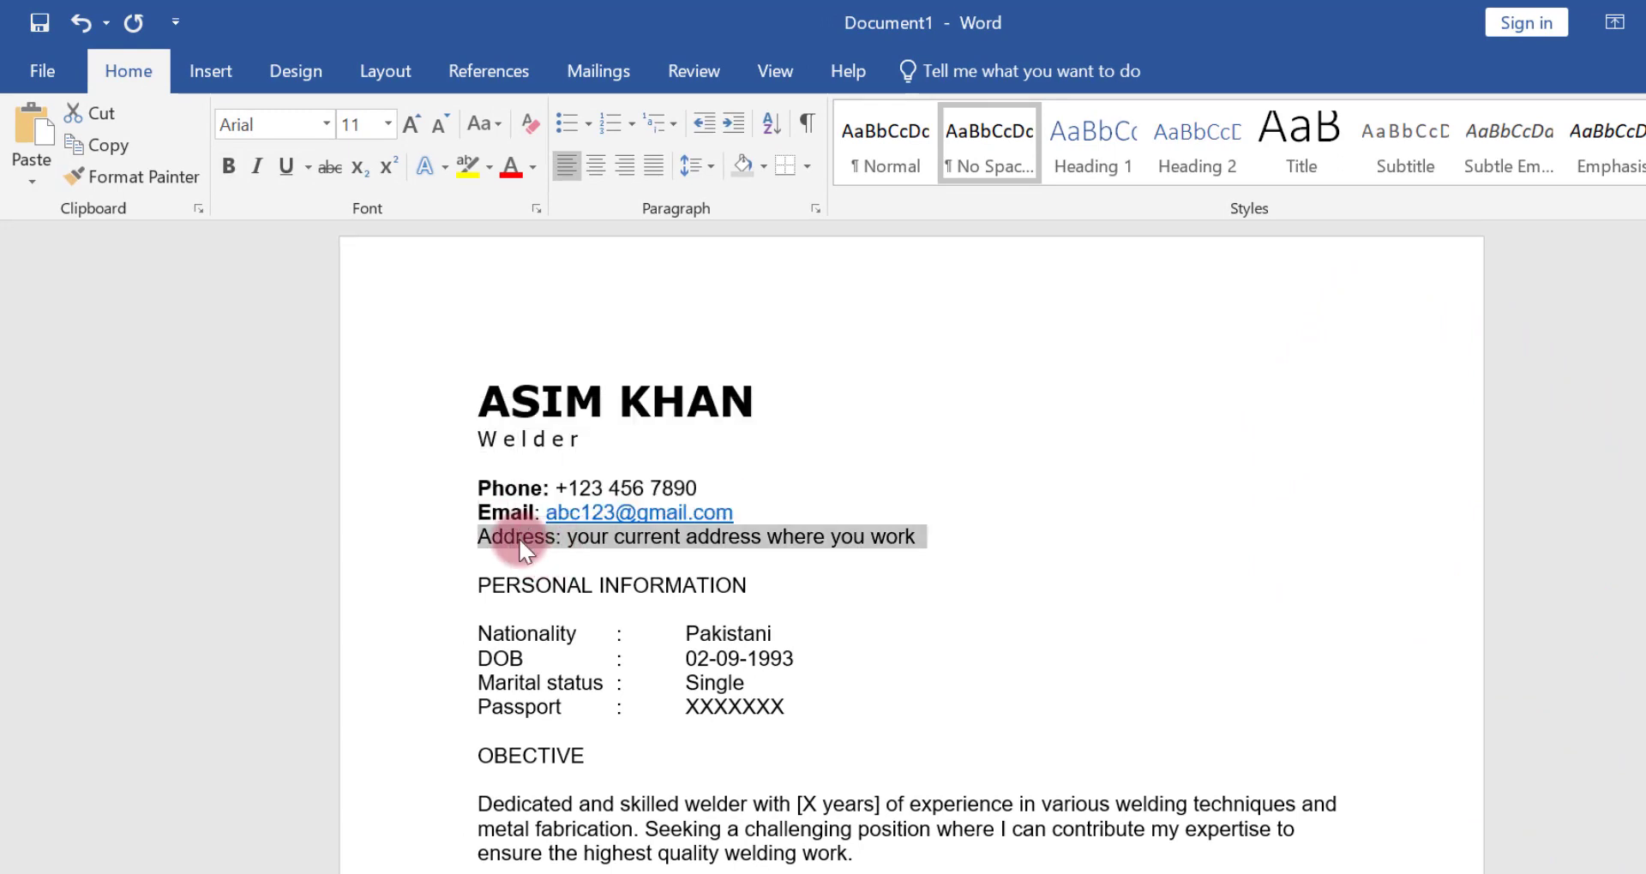
click(521, 538)
drag(566, 538, 470, 537)
click(488, 481)
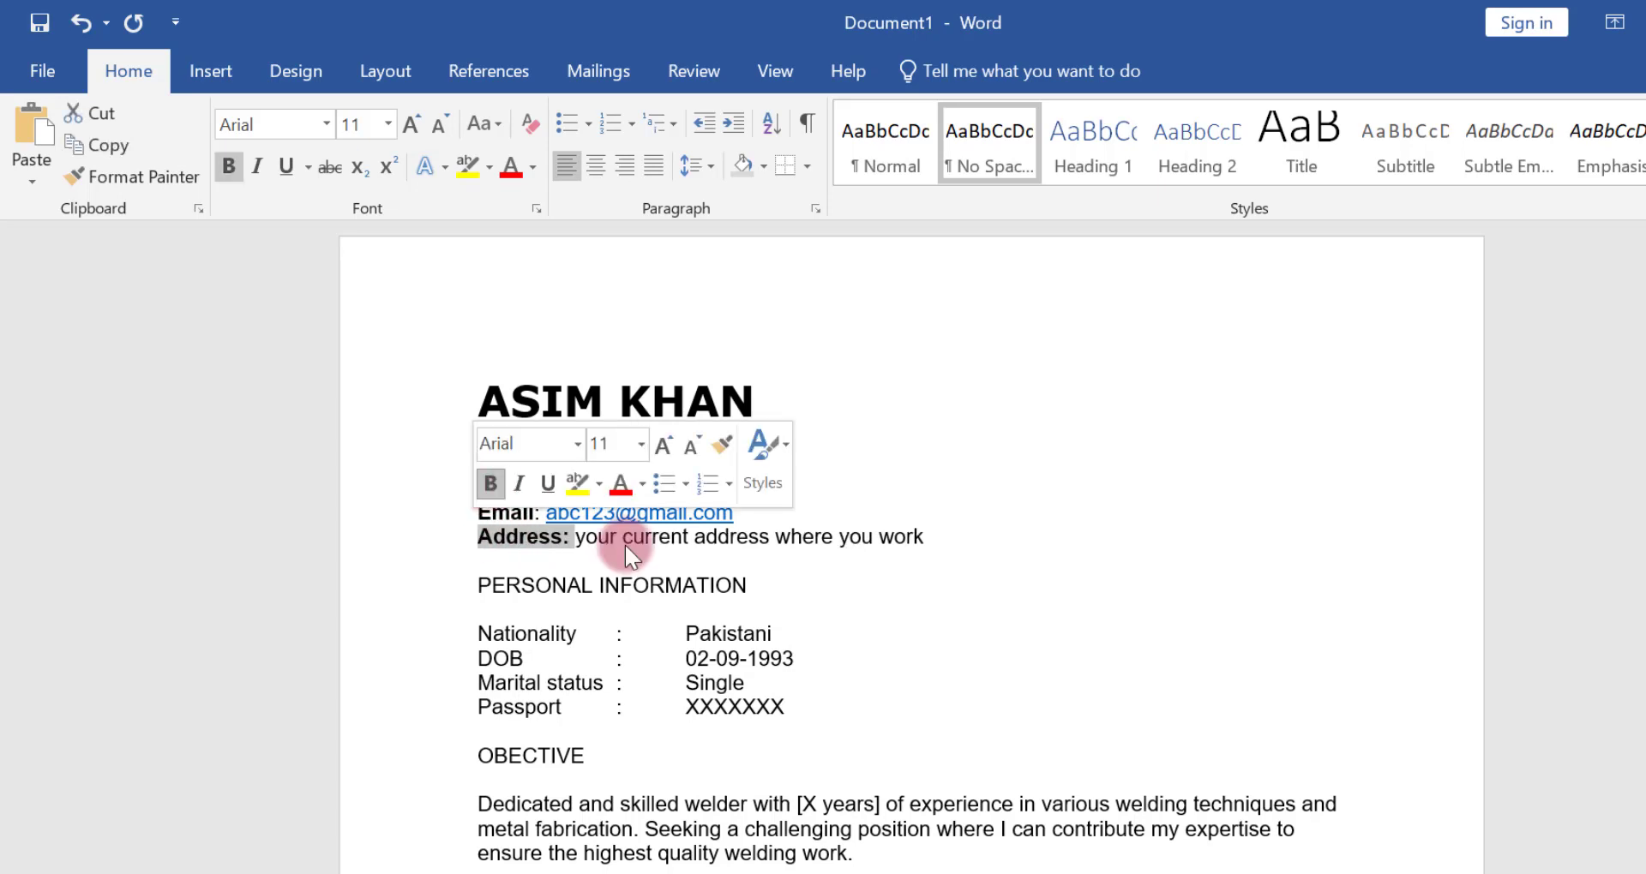
Centre the PERSONAL INFORMATION heading and shade its paragraph with White, Background 1, Darker 15%
click(753, 591)
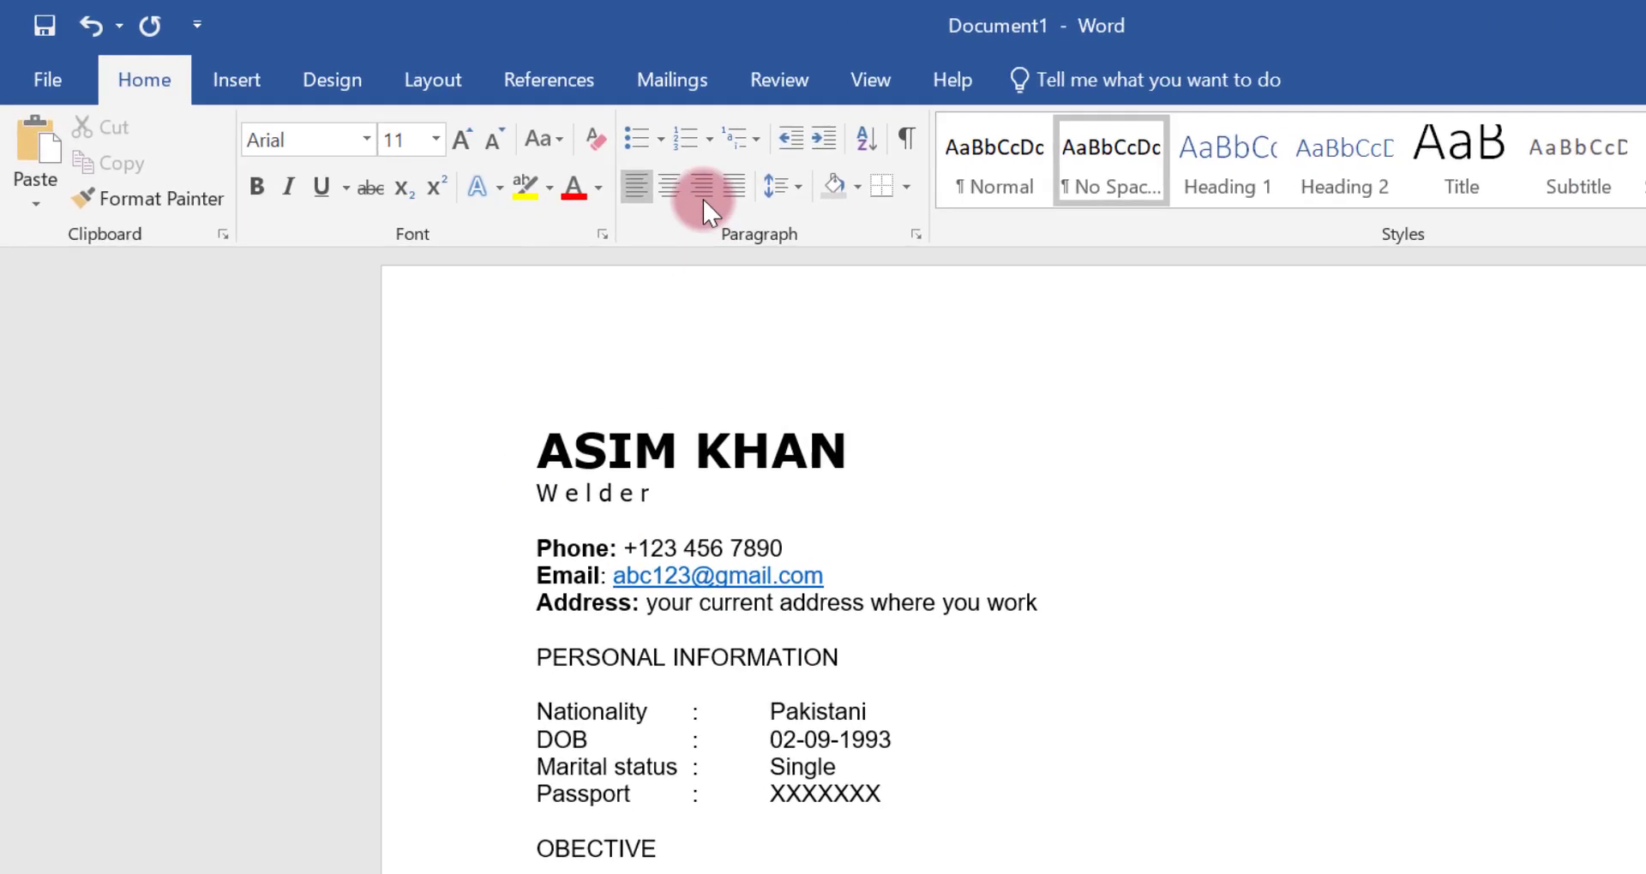
click(691, 201)
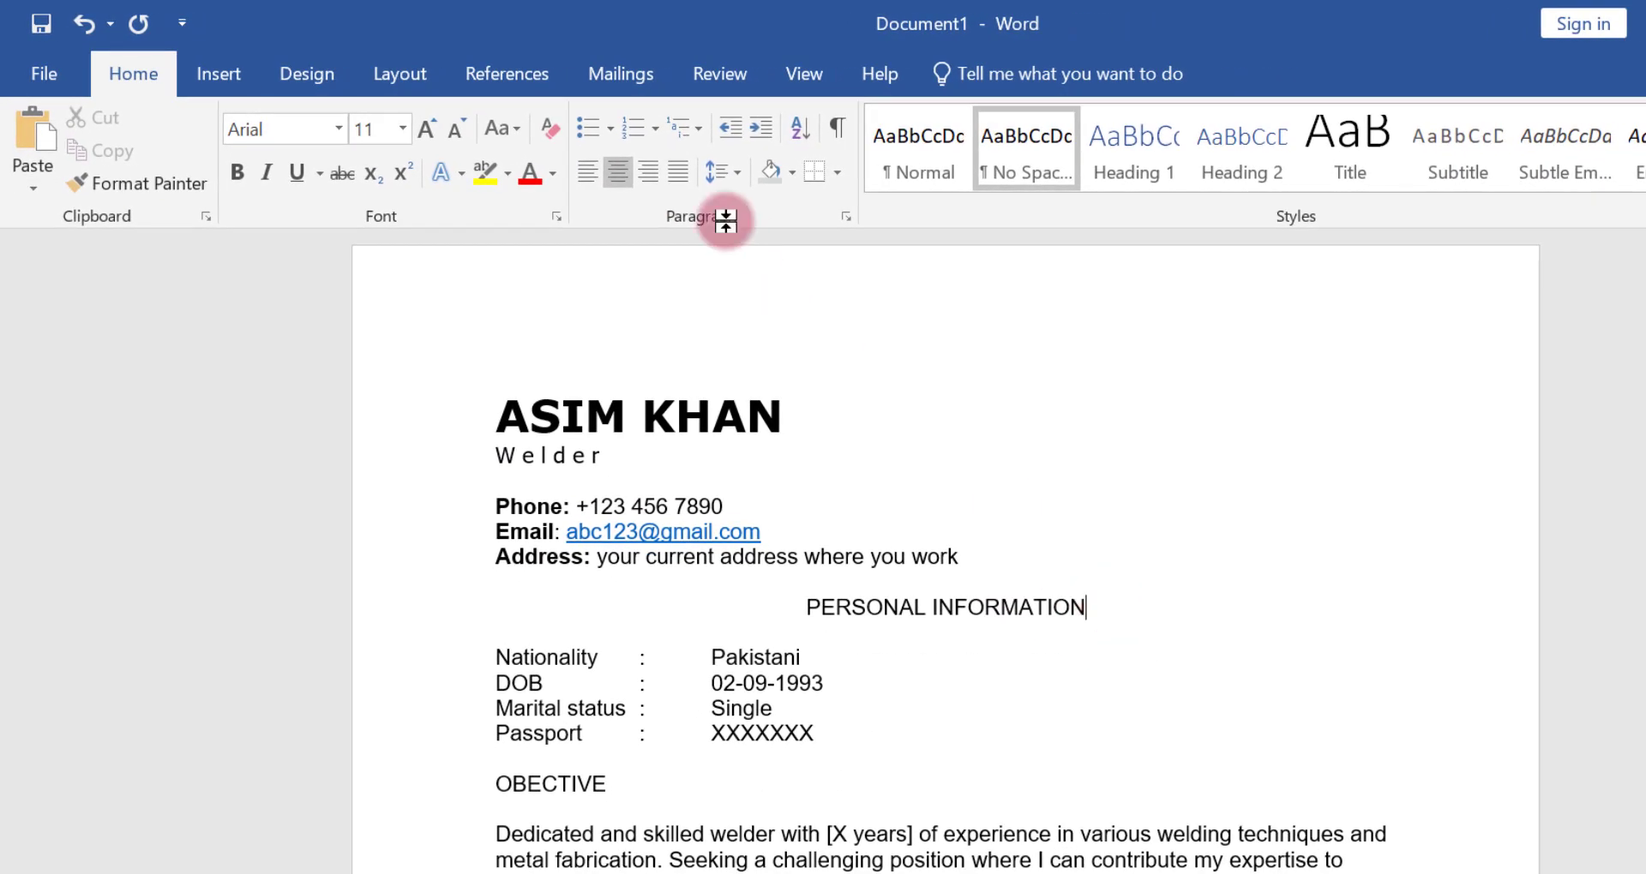
click(791, 173)
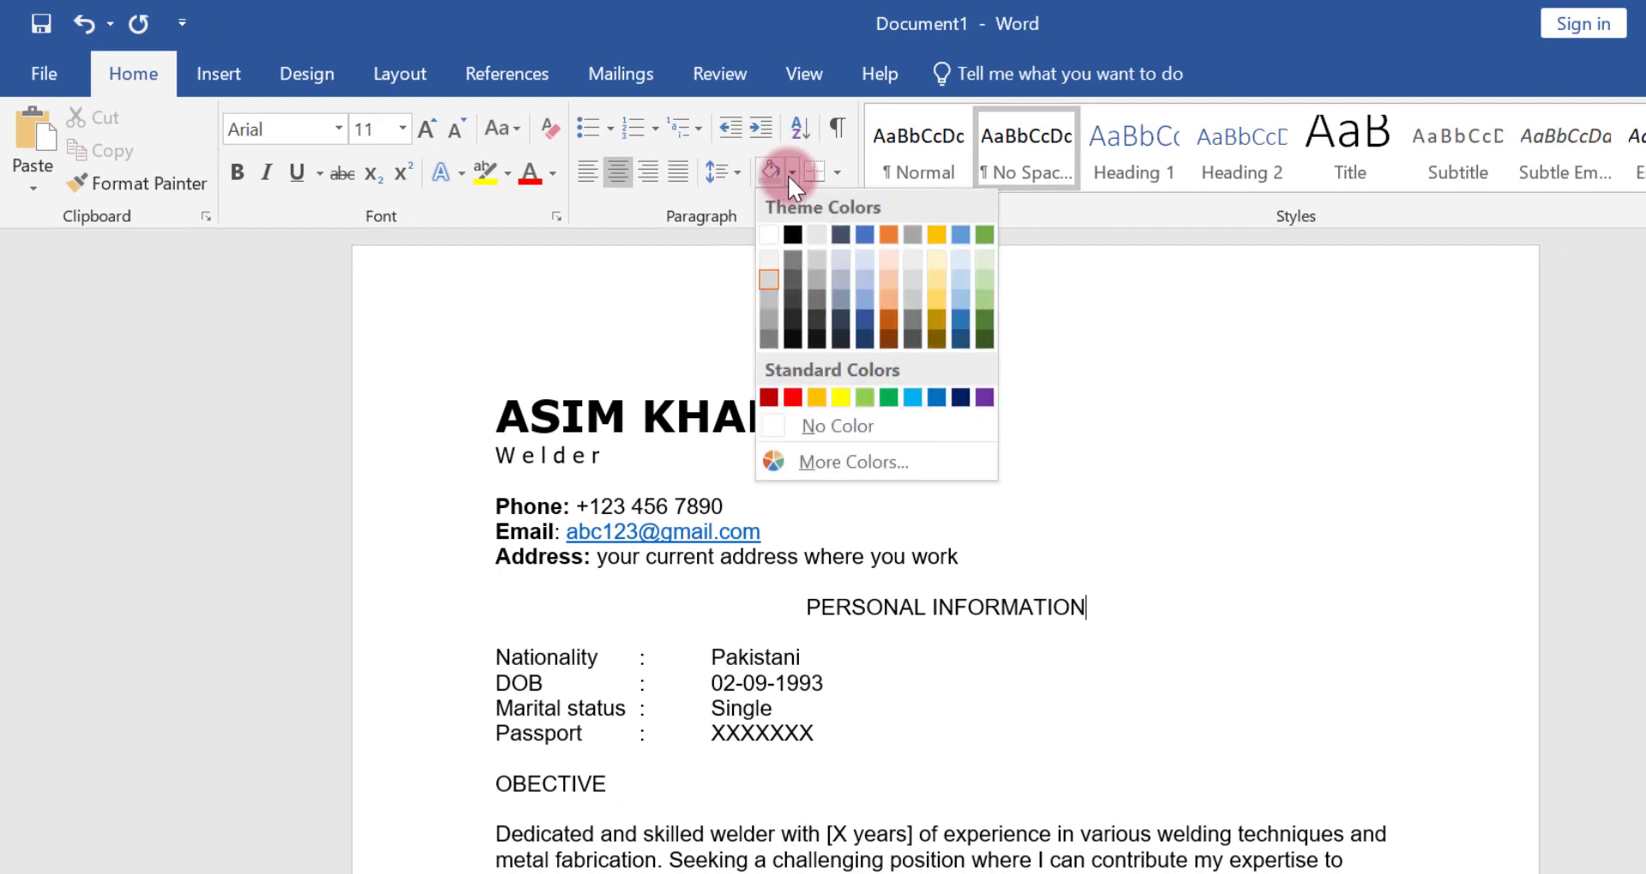
click(766, 276)
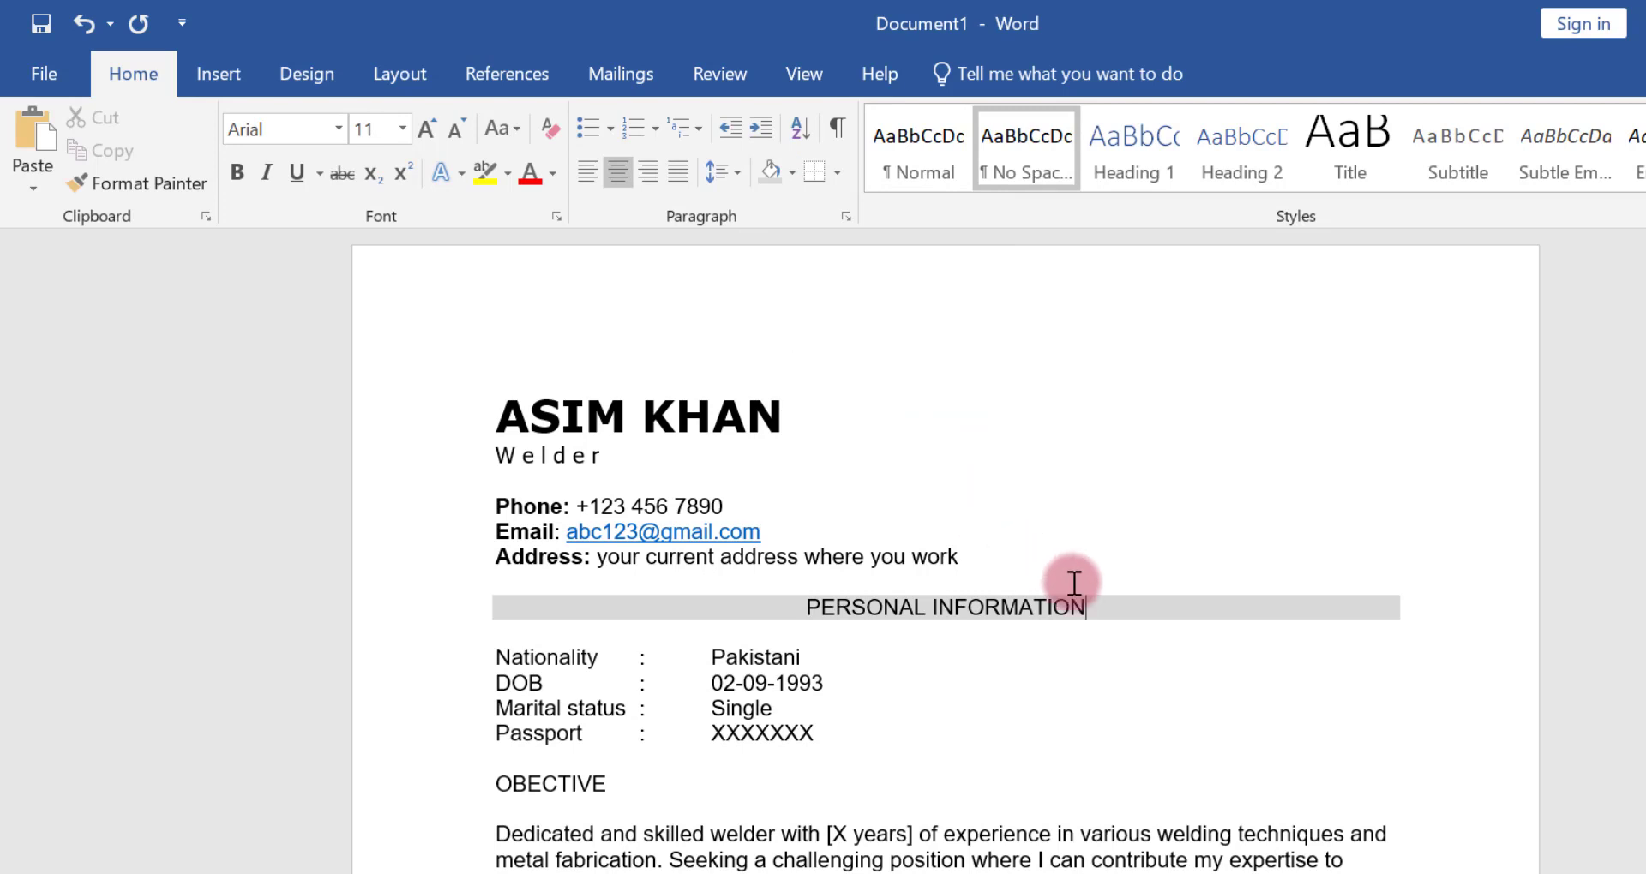
Expand the character spacing of the PERSONAL INFORMATION heading by 2 pt and set its font to Georgia
drag(962, 588, 805, 599)
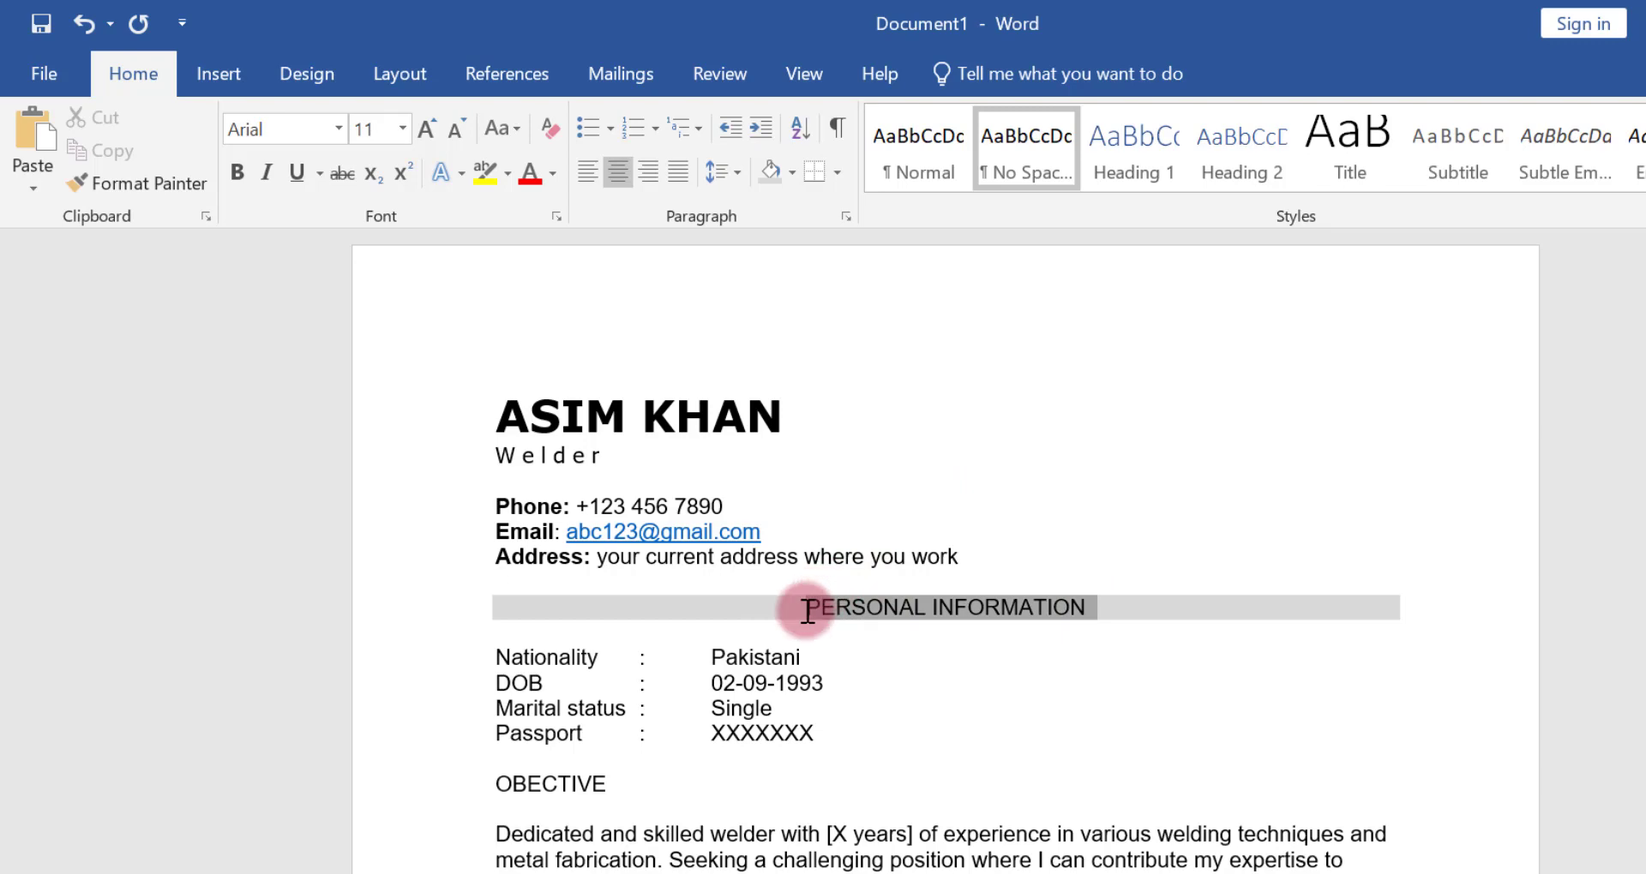
click(555, 219)
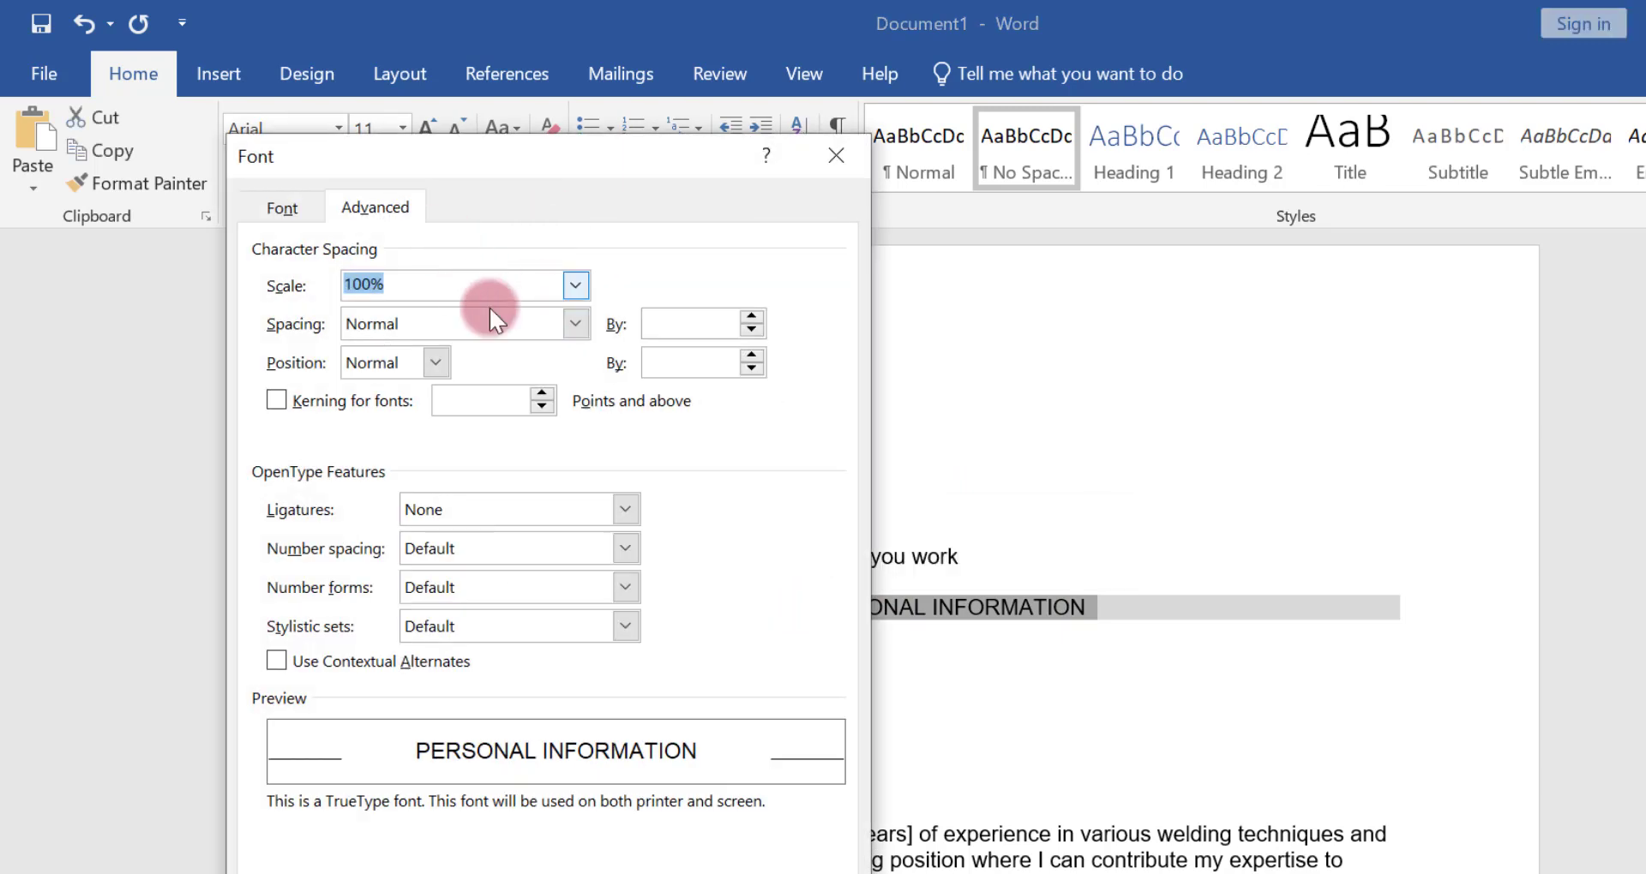
click(576, 323)
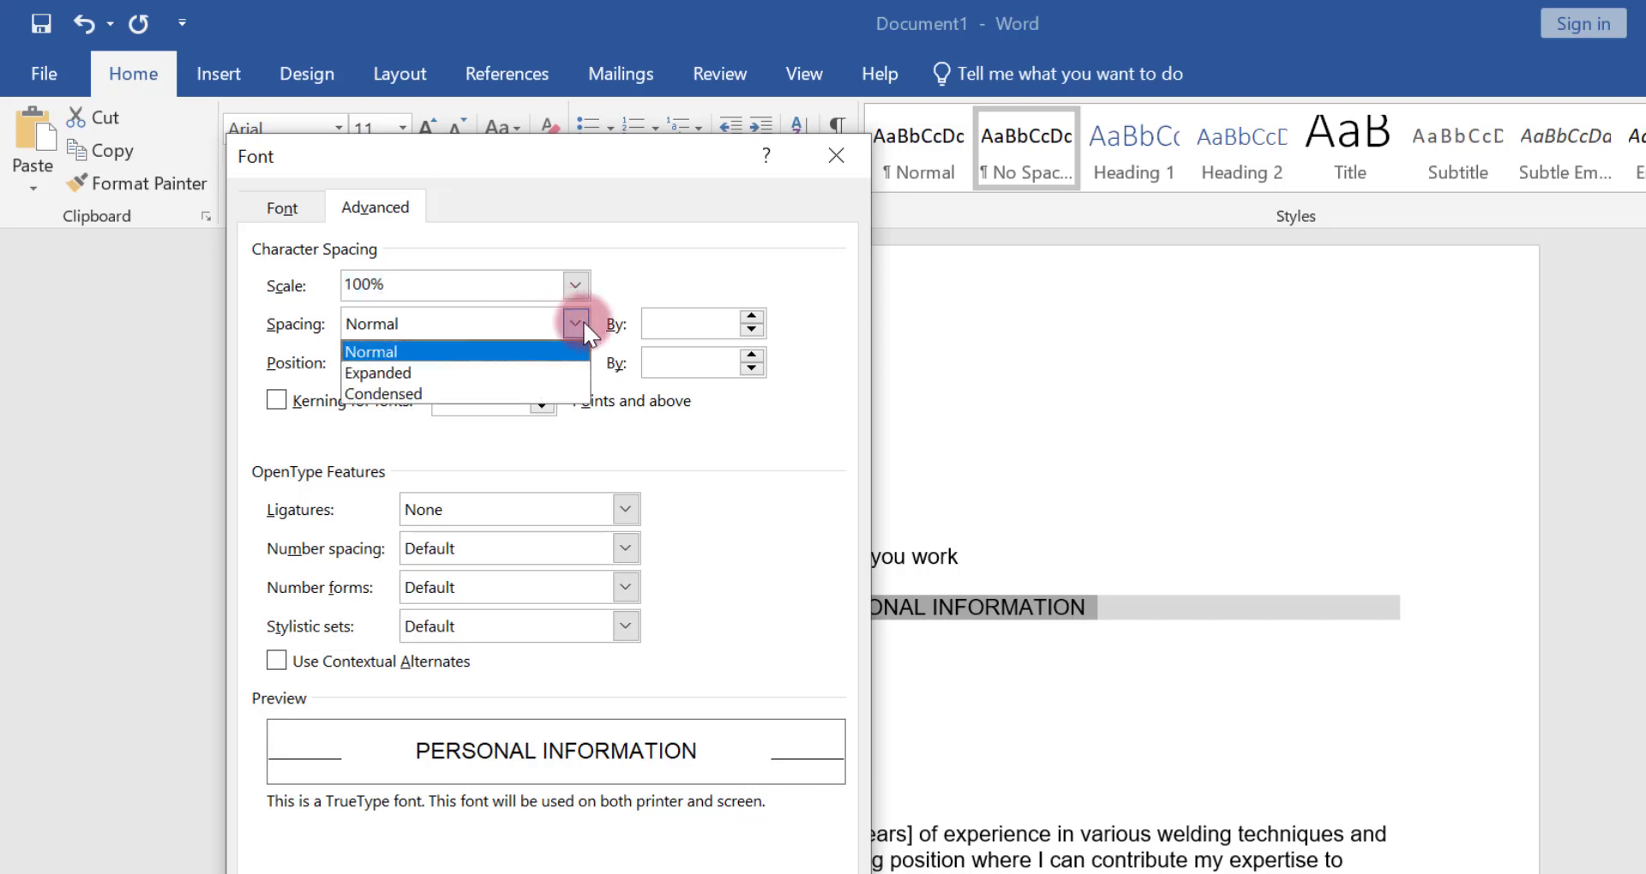
click(523, 370)
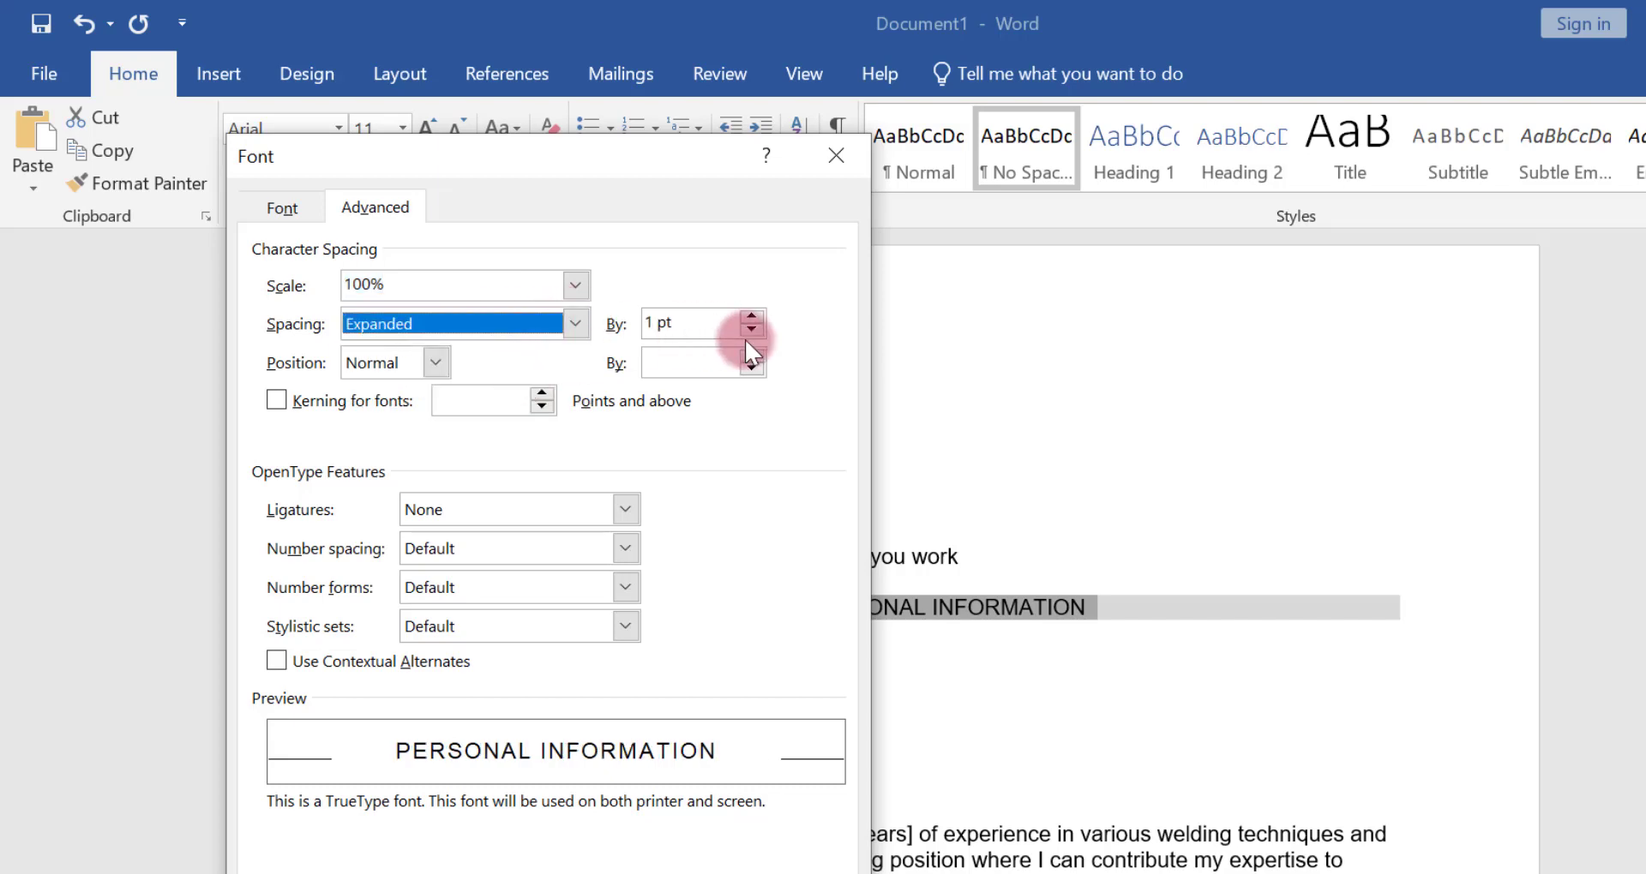
click(758, 314)
click(758, 314)
click(758, 314)
click(758, 314)
click(758, 314)
click(758, 313)
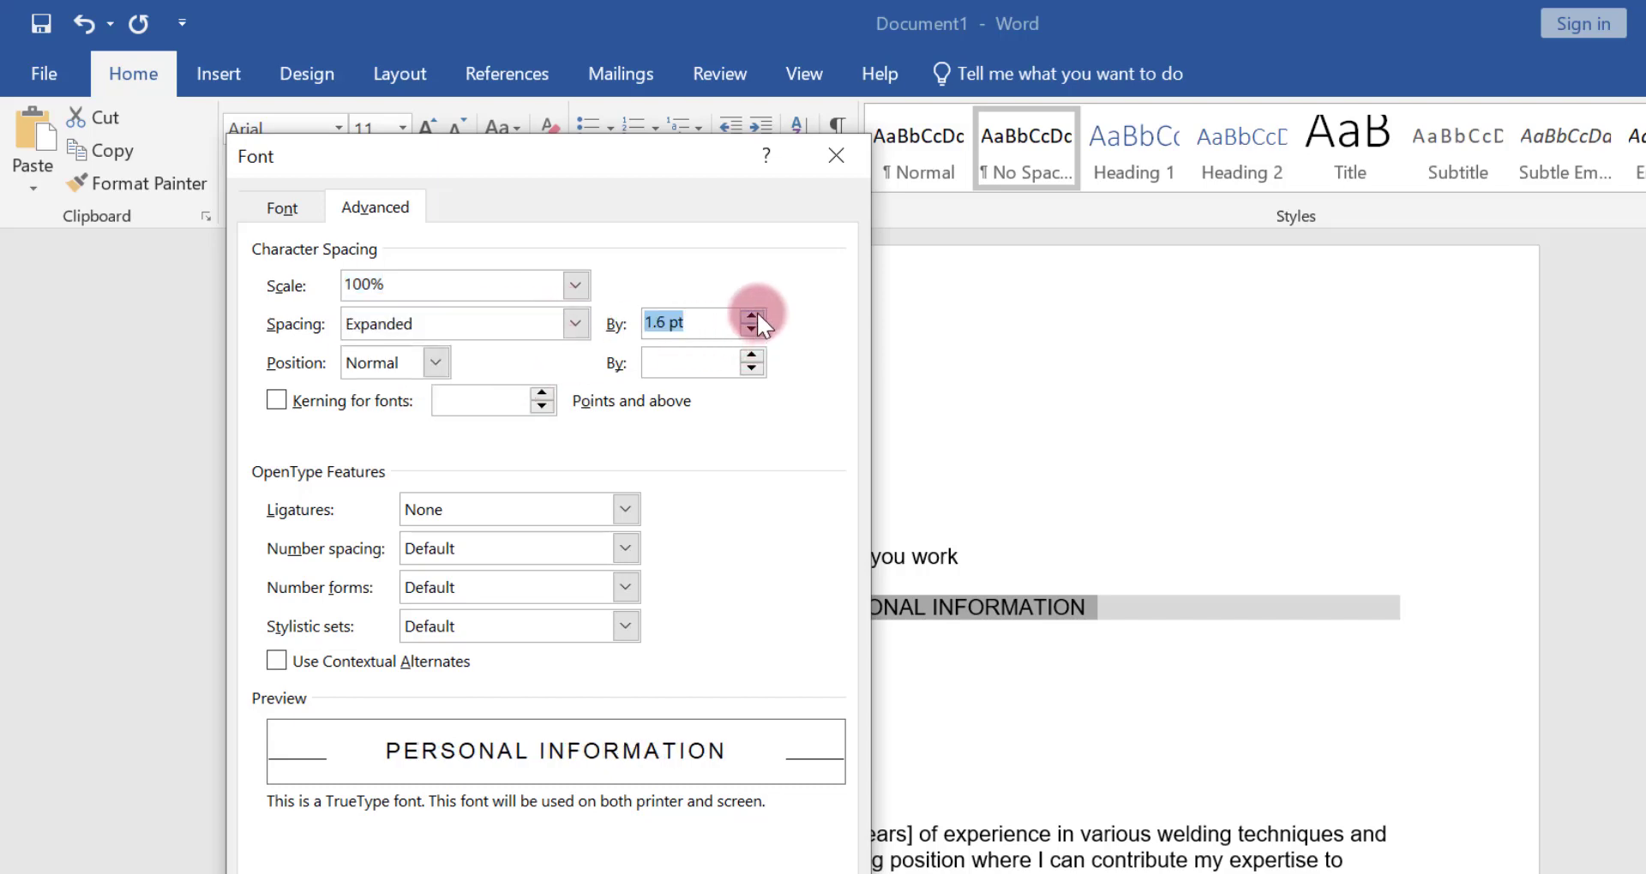
click(758, 314)
click(757, 314)
click(758, 314)
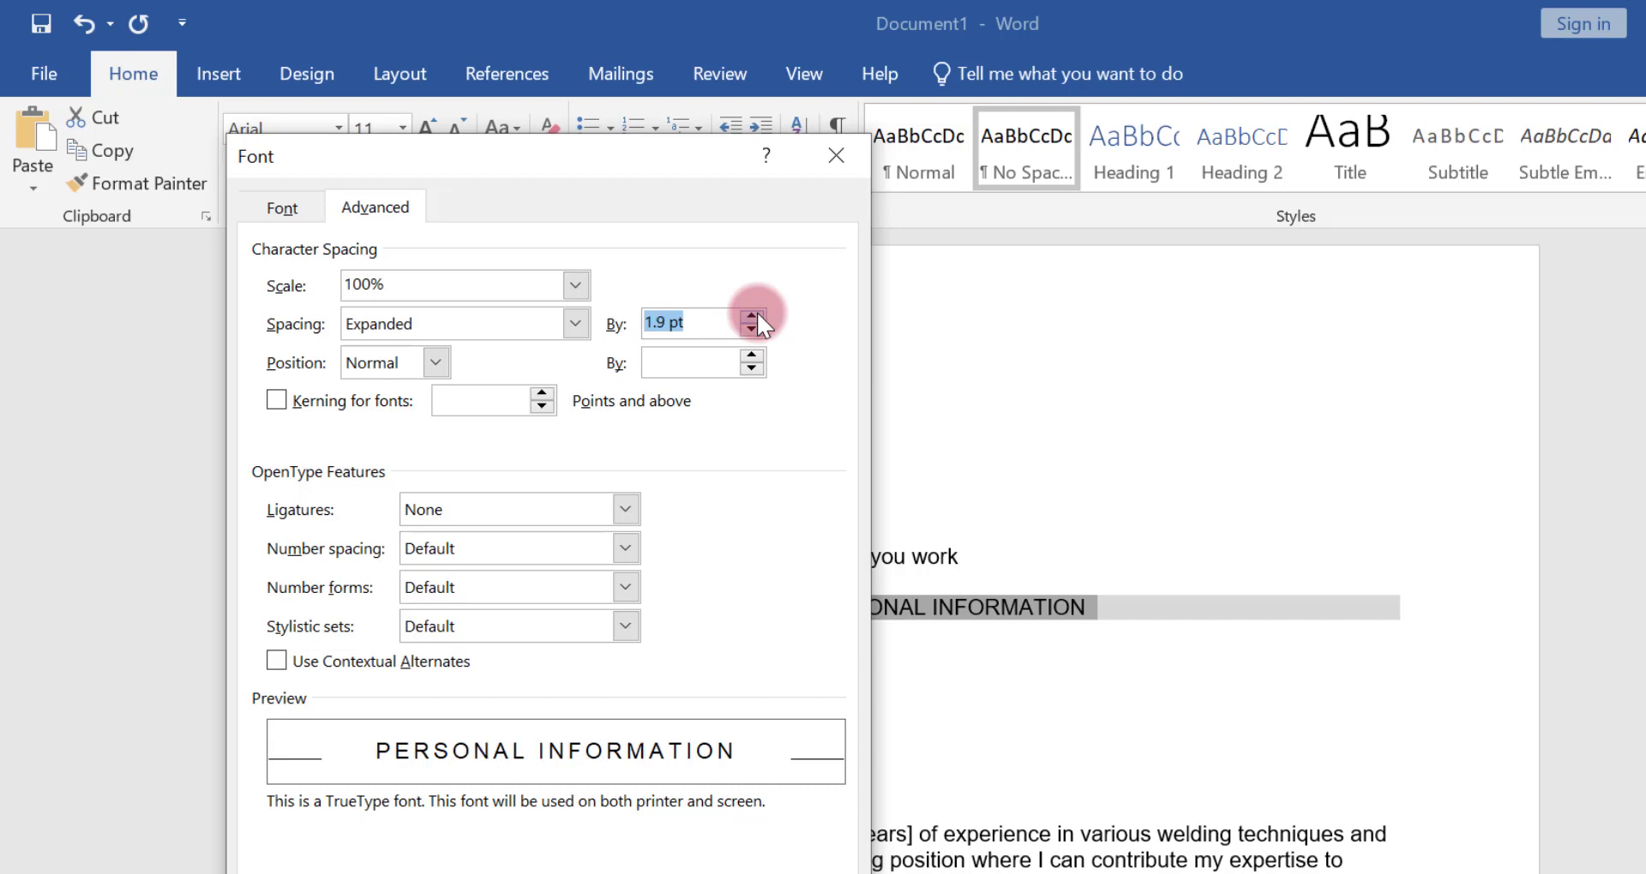
click(758, 314)
click(673, 873)
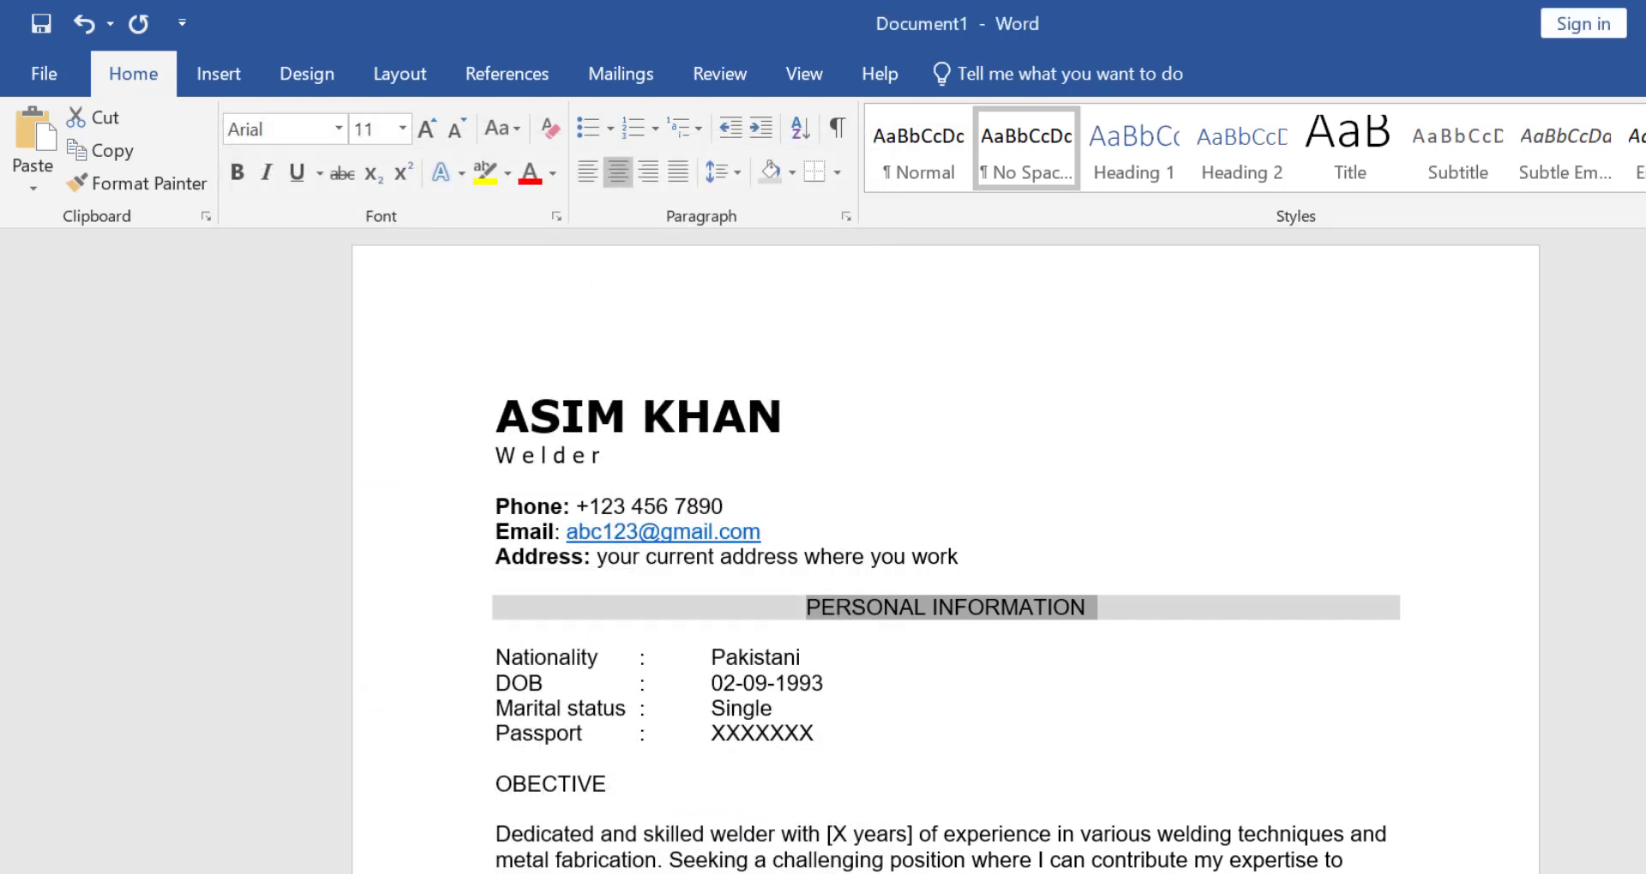
click(340, 129)
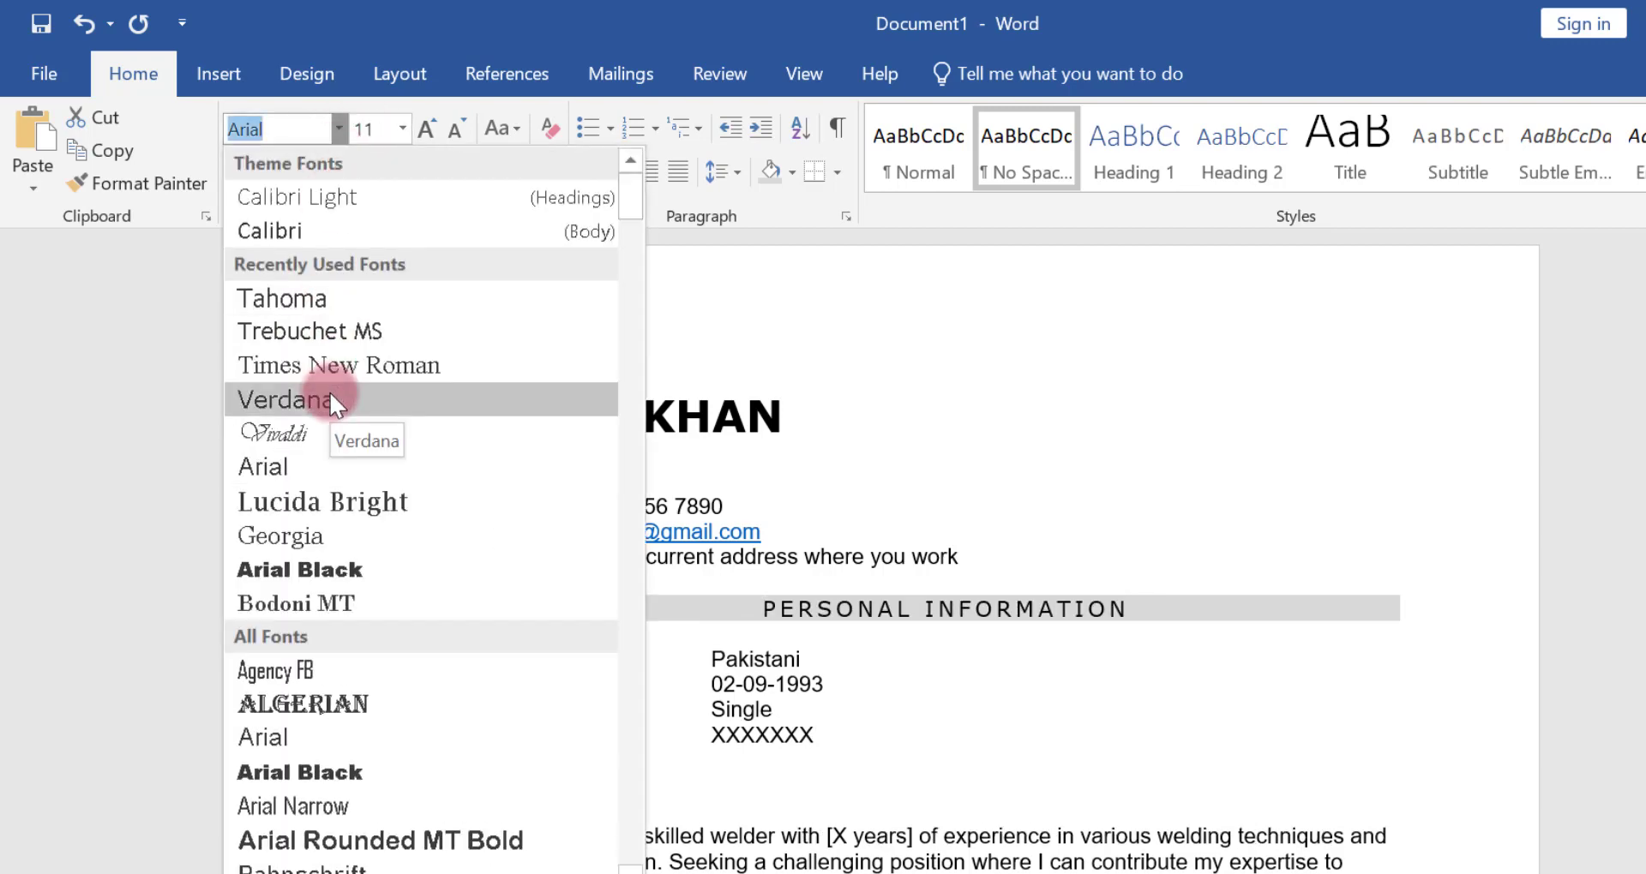
click(316, 542)
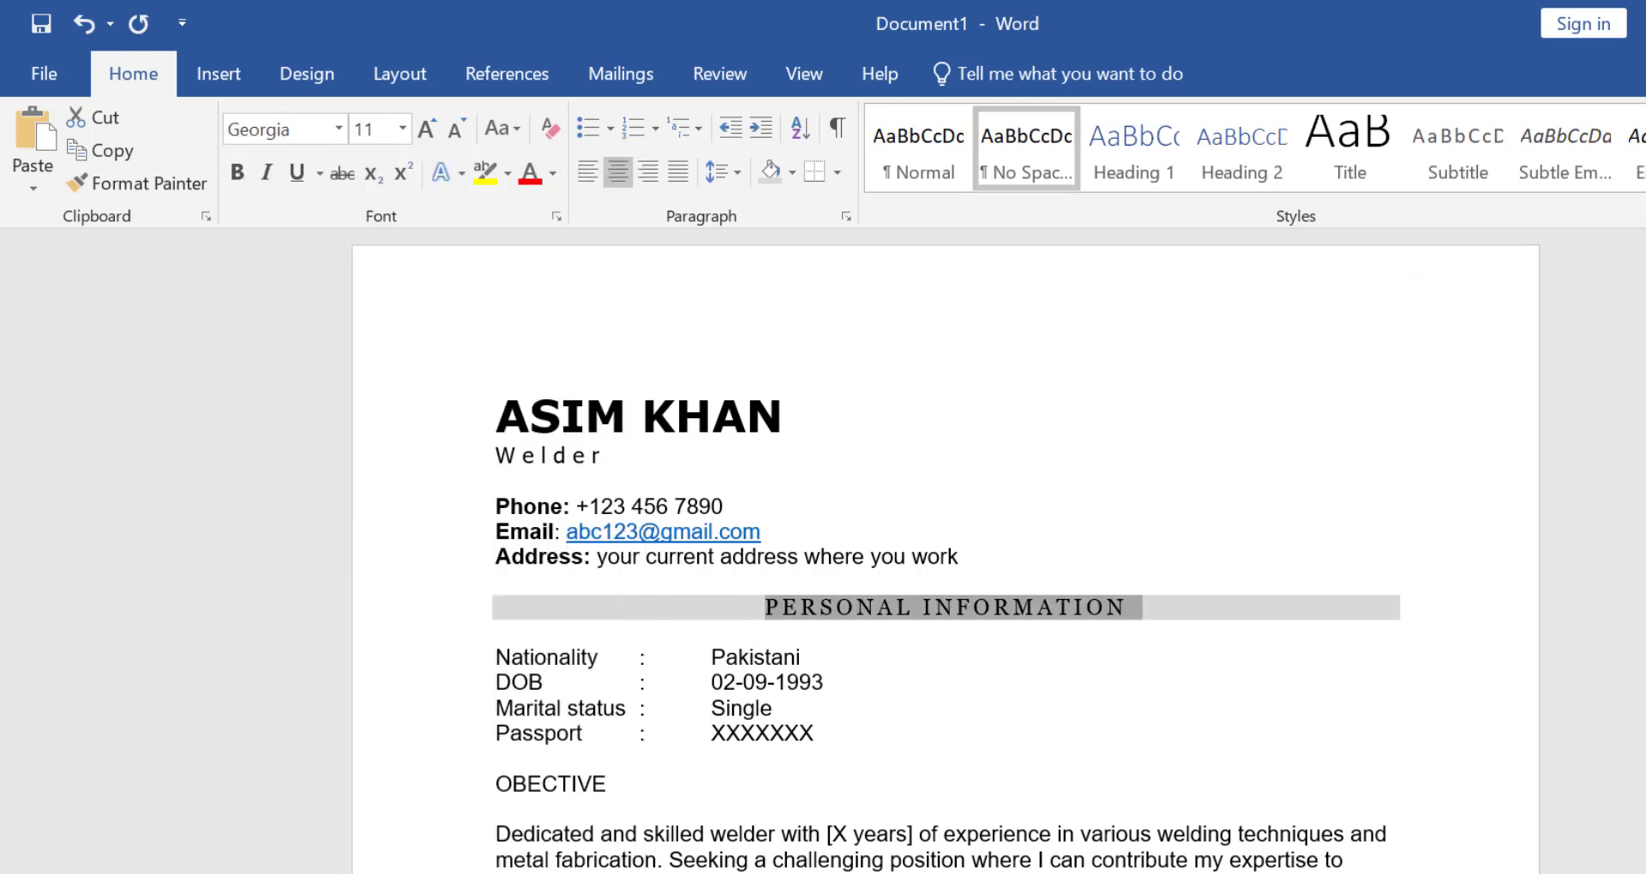
Copy the PERSONAL INFORMATION heading's formatting to the OBECTIVE, SKILLS, EDUCATION and EXPERIENCE headings with Format Painter
scroll(1195, 346, down, 3)
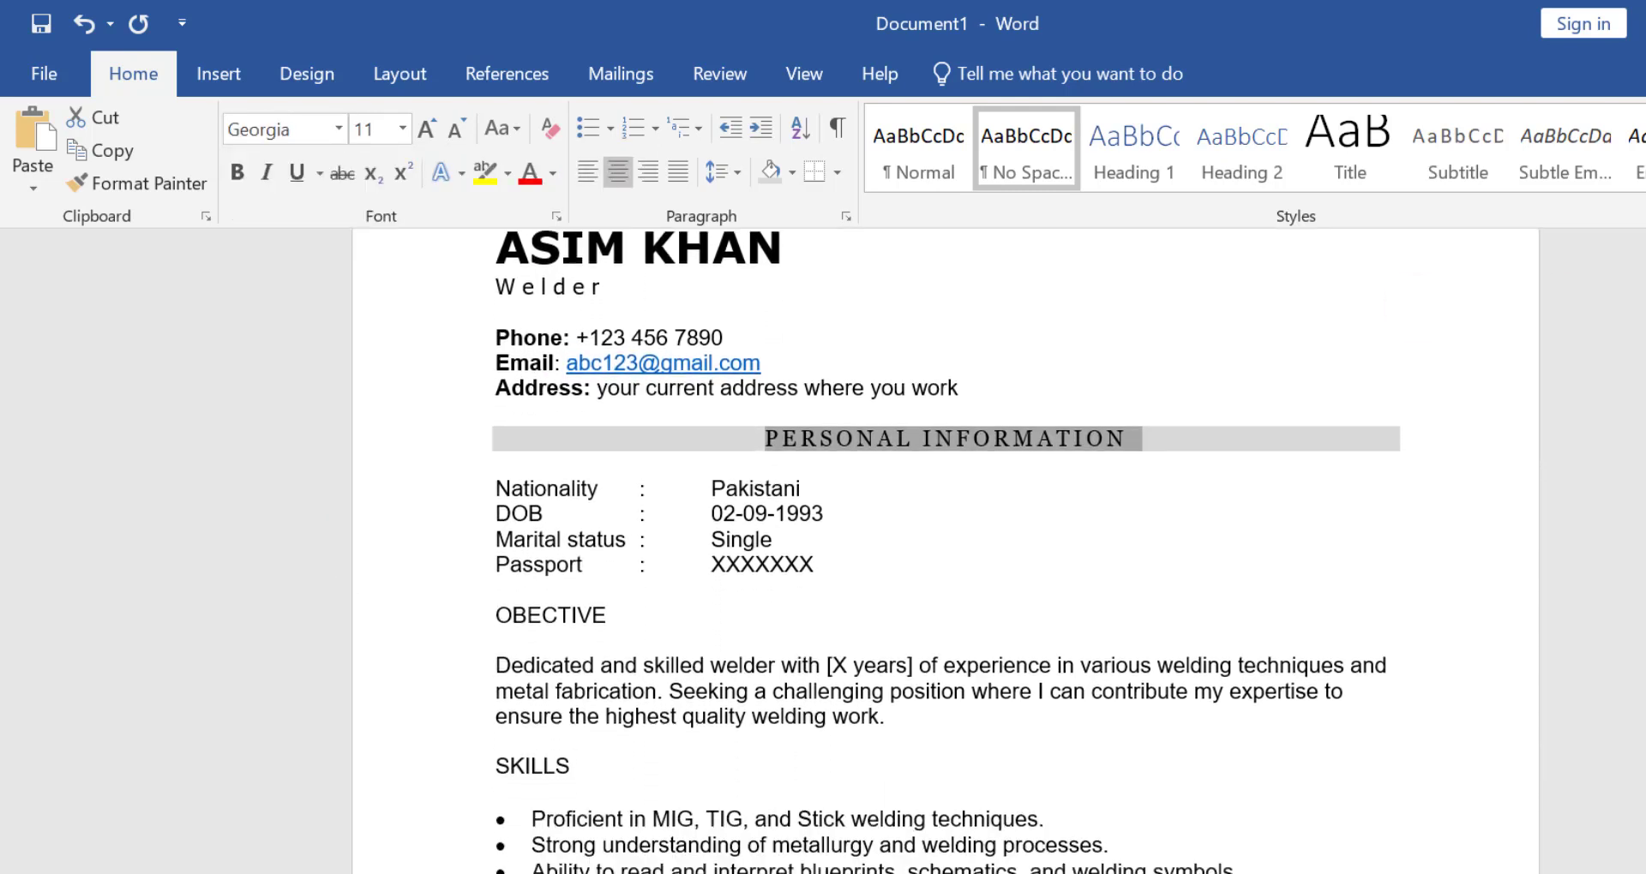
click(164, 187)
drag(610, 553, 479, 553)
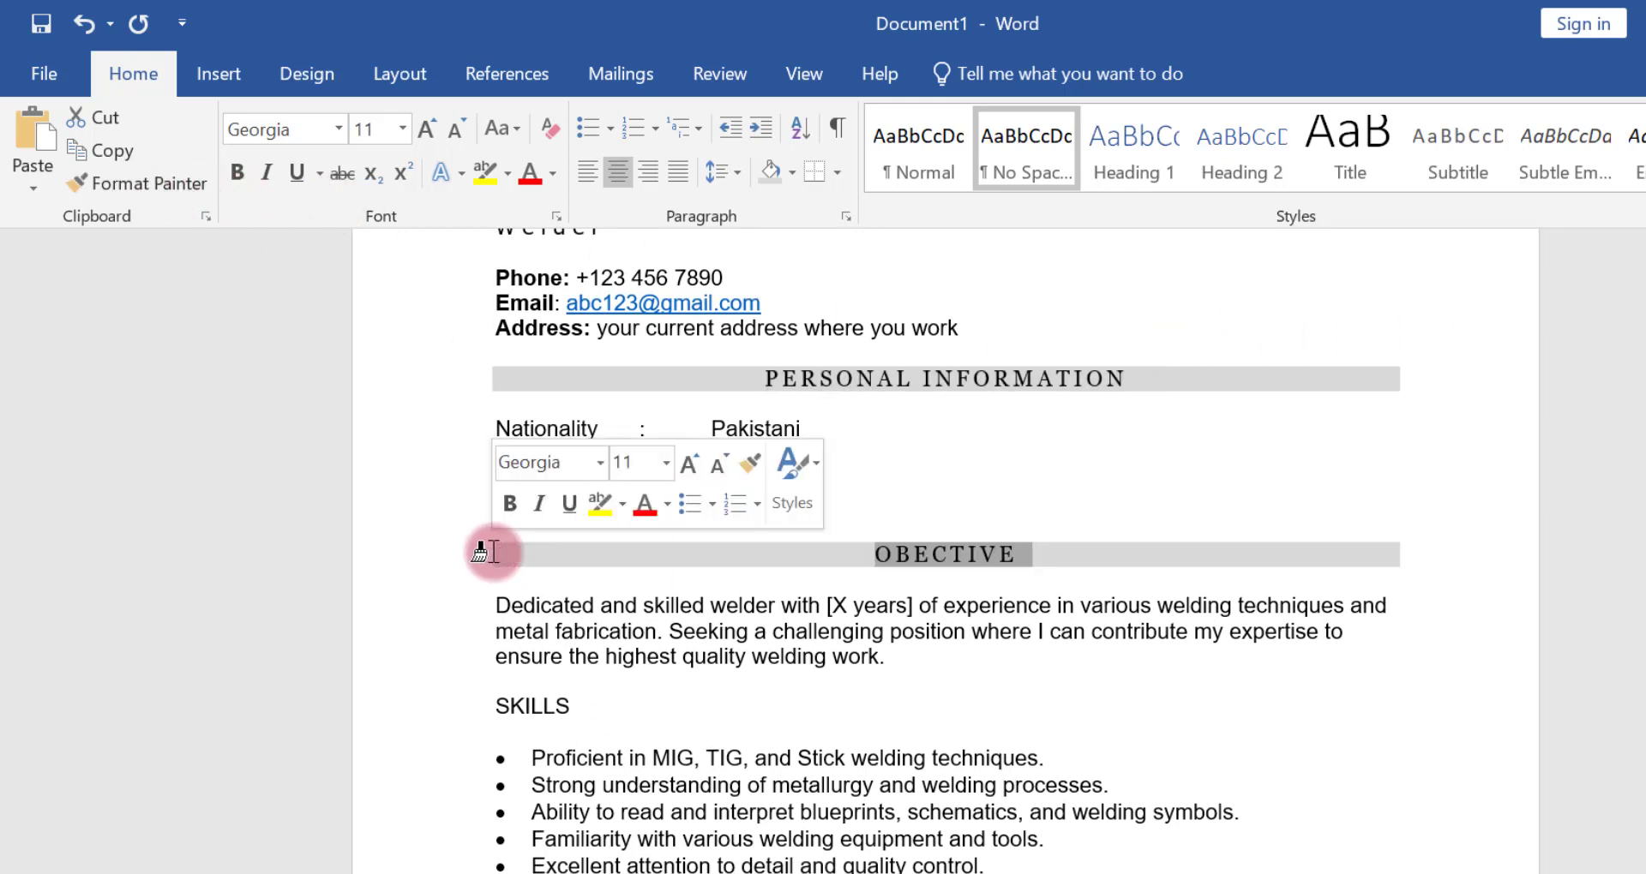
click(103, 183)
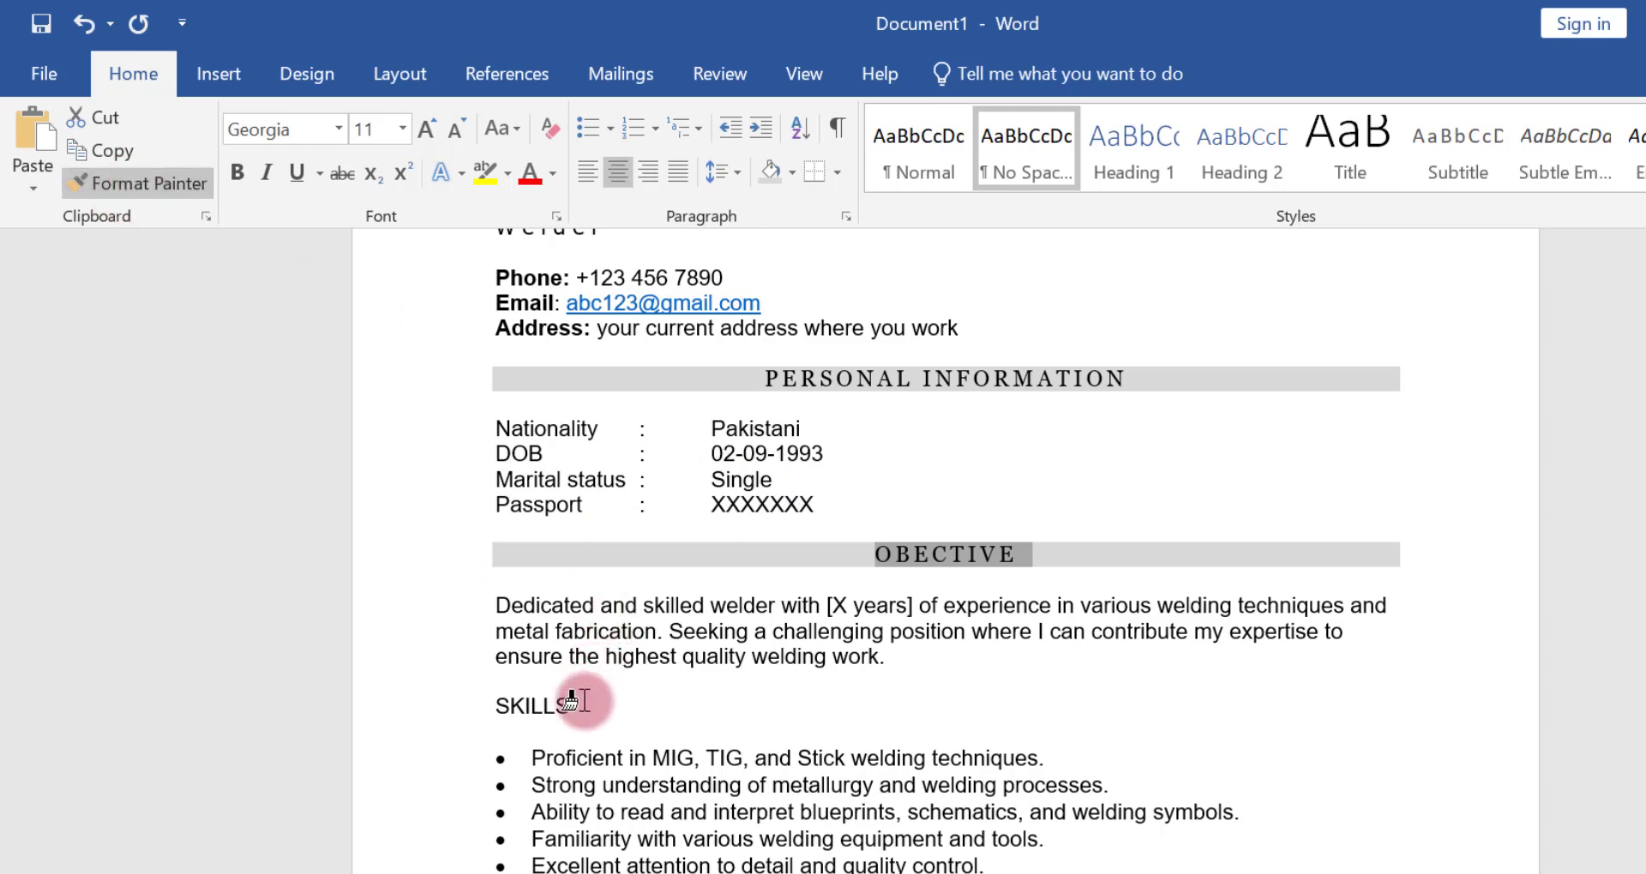
drag(577, 698, 489, 702)
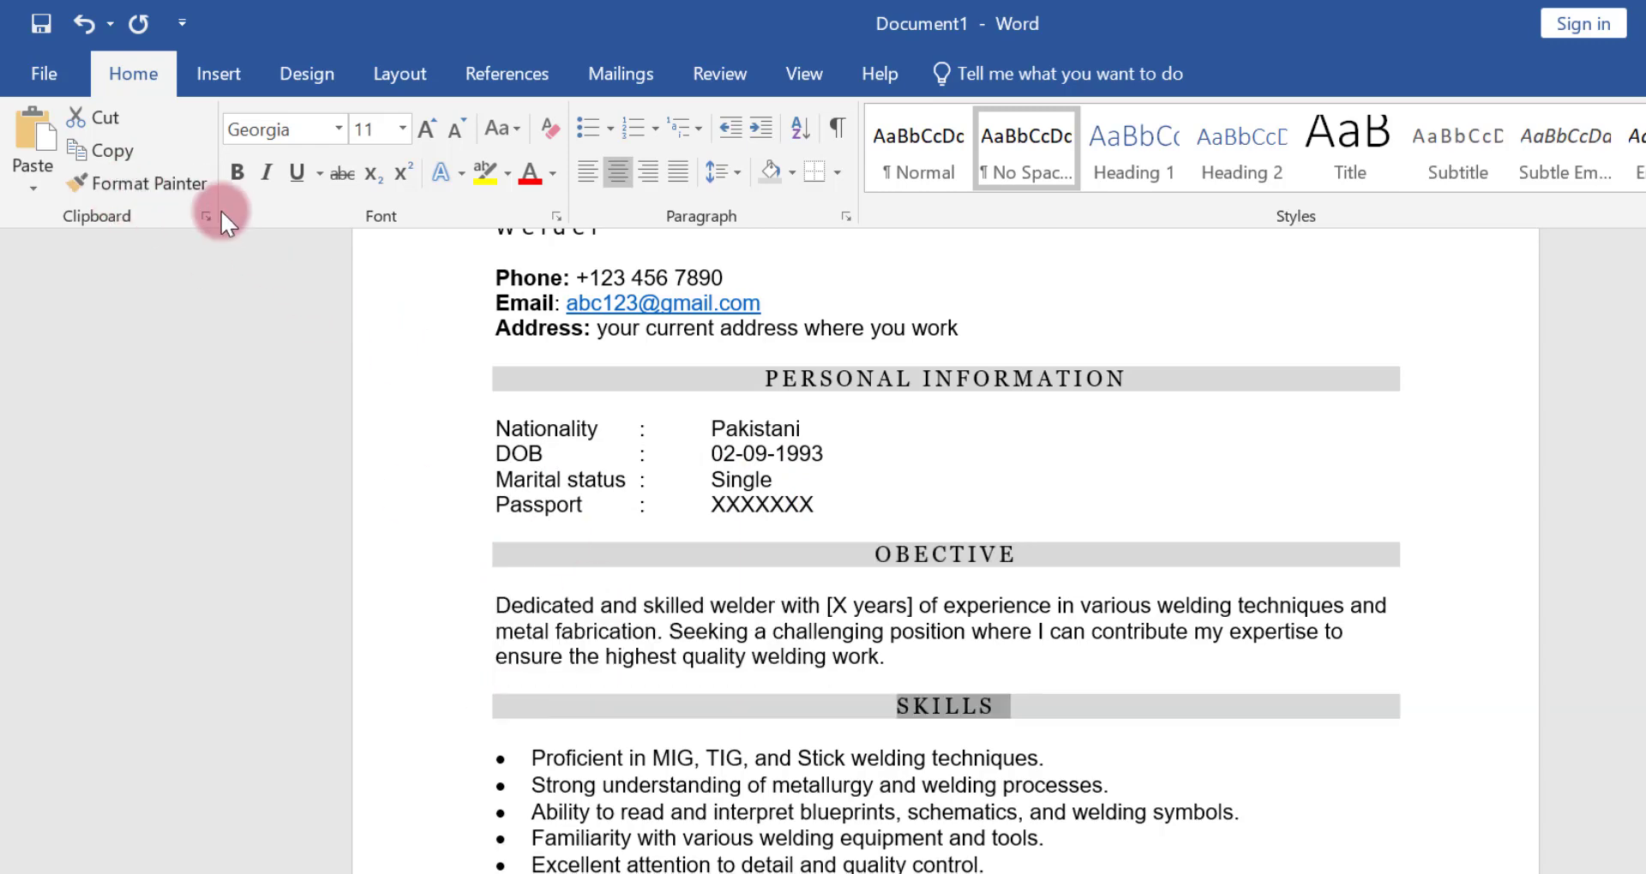
click(167, 191)
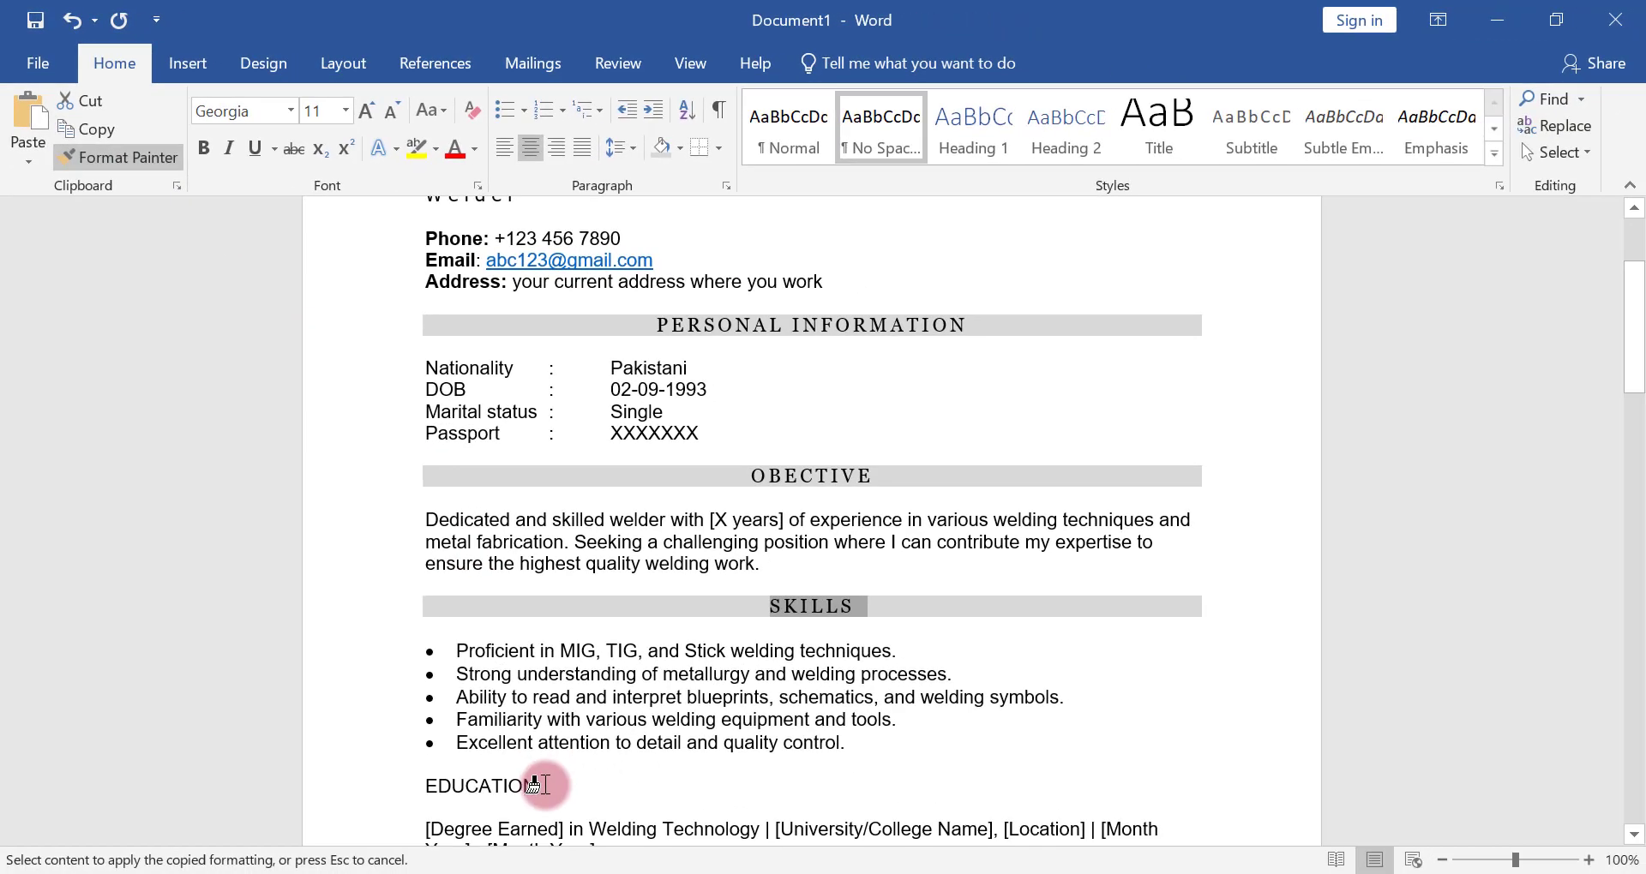
drag(537, 777, 401, 774)
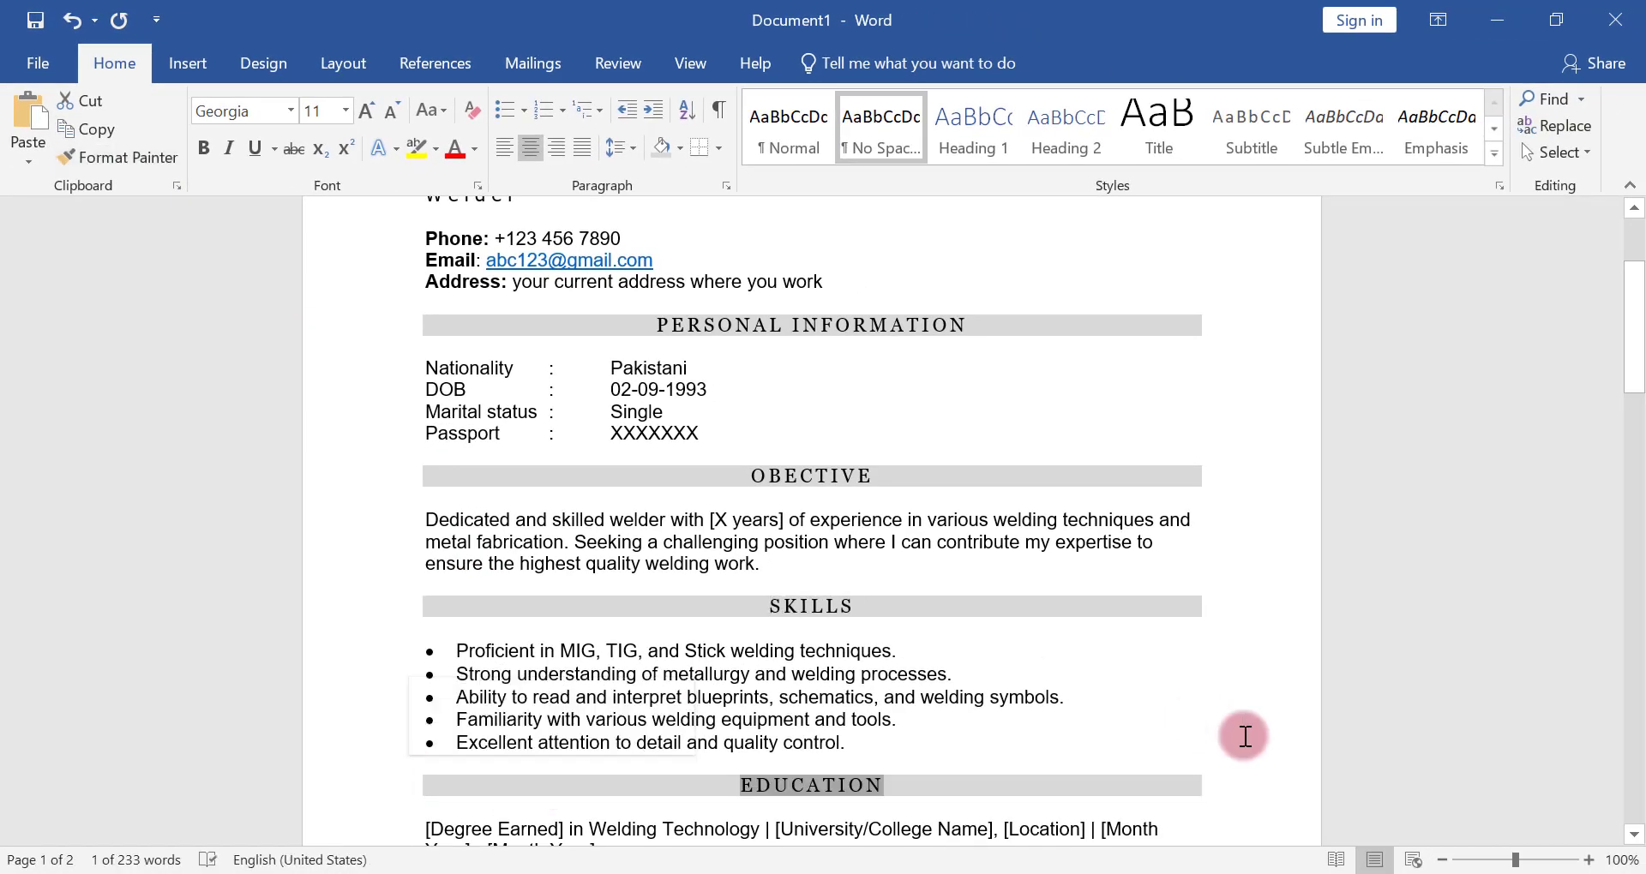
drag(1639, 384, 1640, 468)
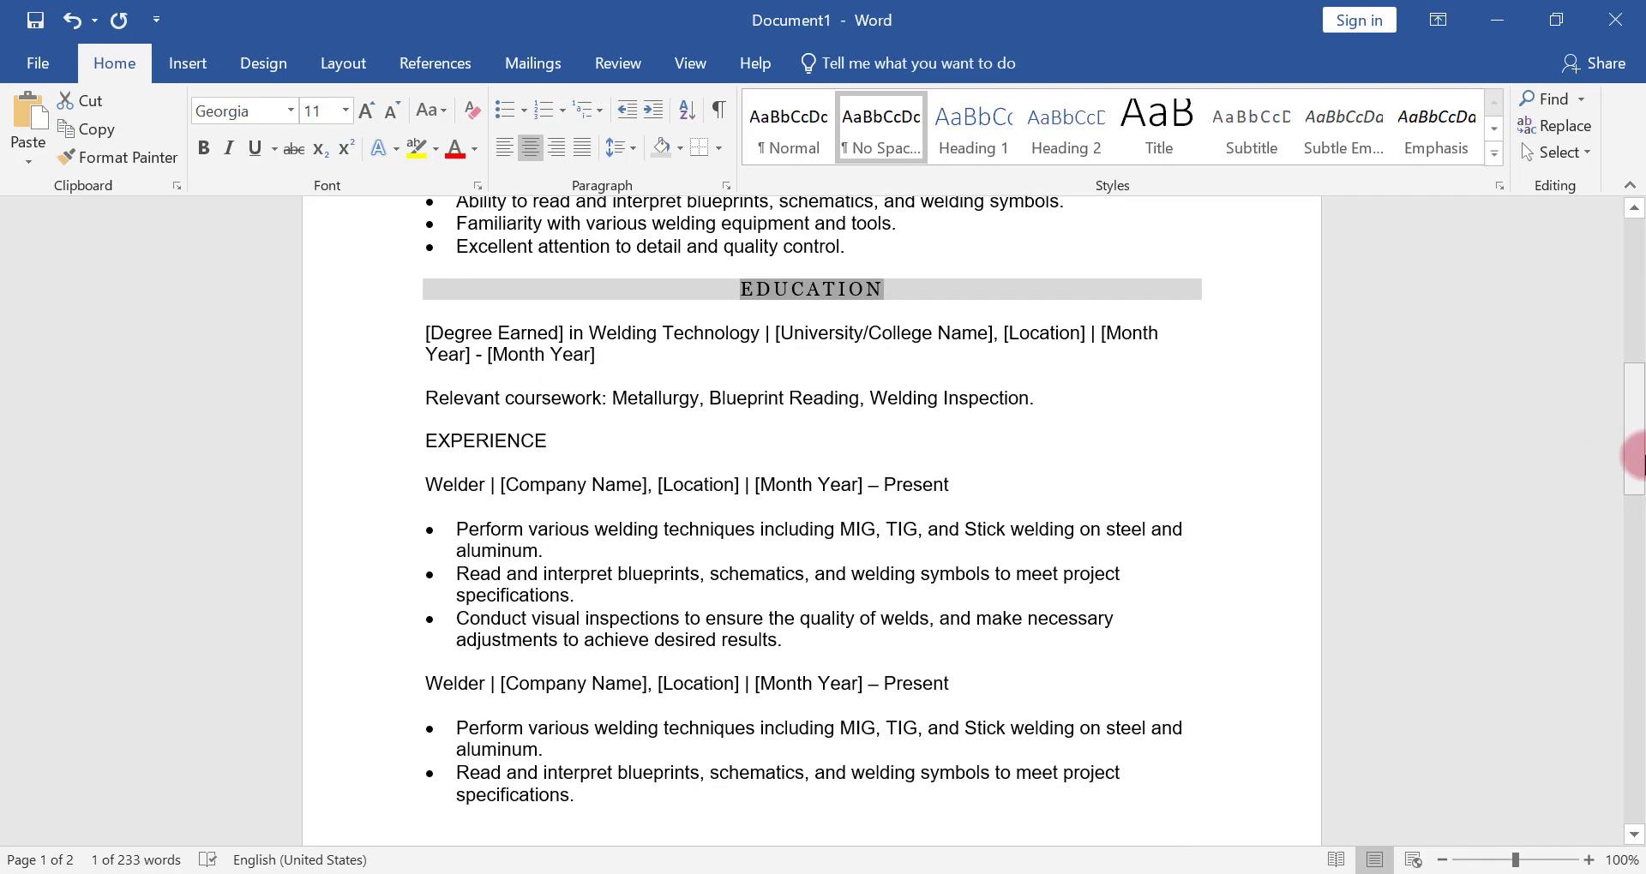
click(165, 171)
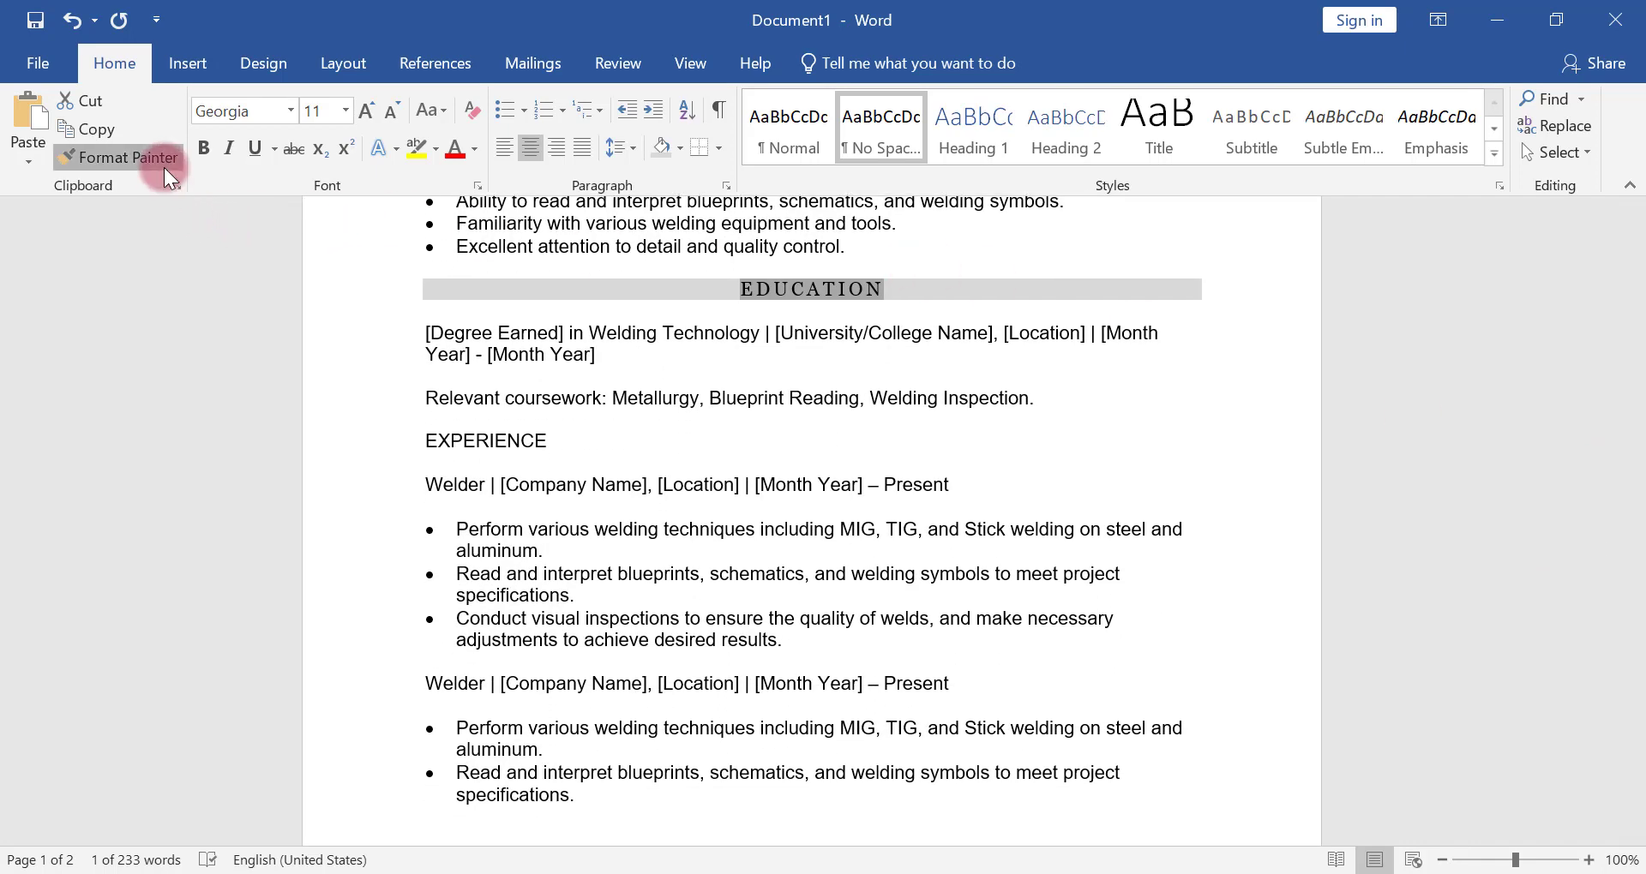
drag(540, 442, 413, 442)
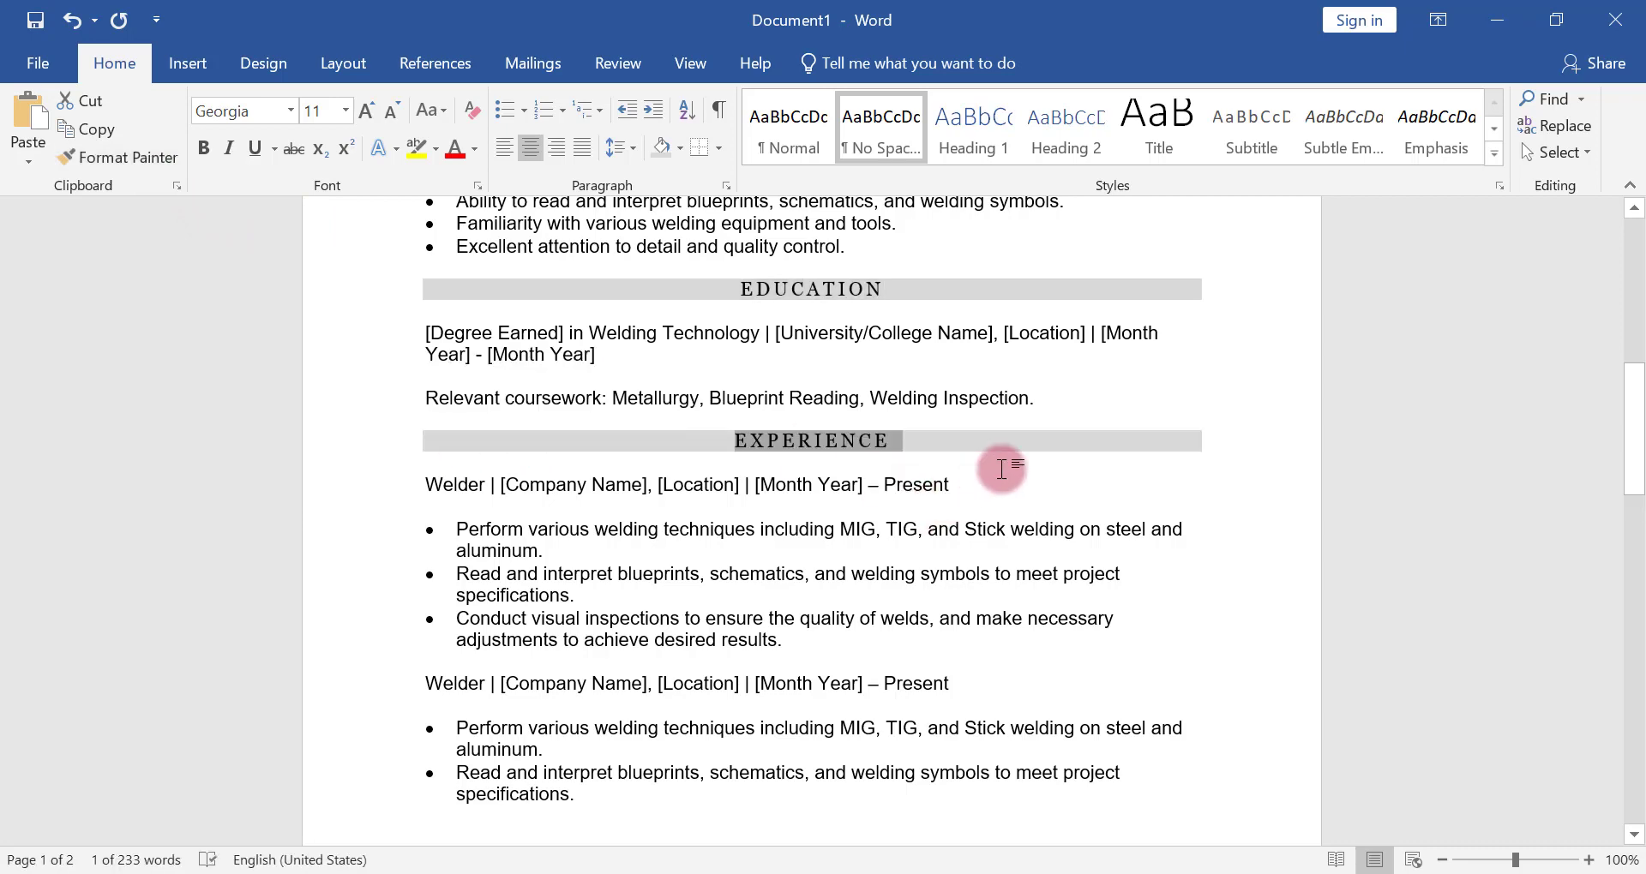
click(1001, 469)
Make both Welder job title lines under EXPERIENCE bold, including their company, location and date placeholders
mouse_move(1636, 459)
mouse_down()
mouse_move(1635, 547)
mouse_move(1635, 484)
mouse_up()
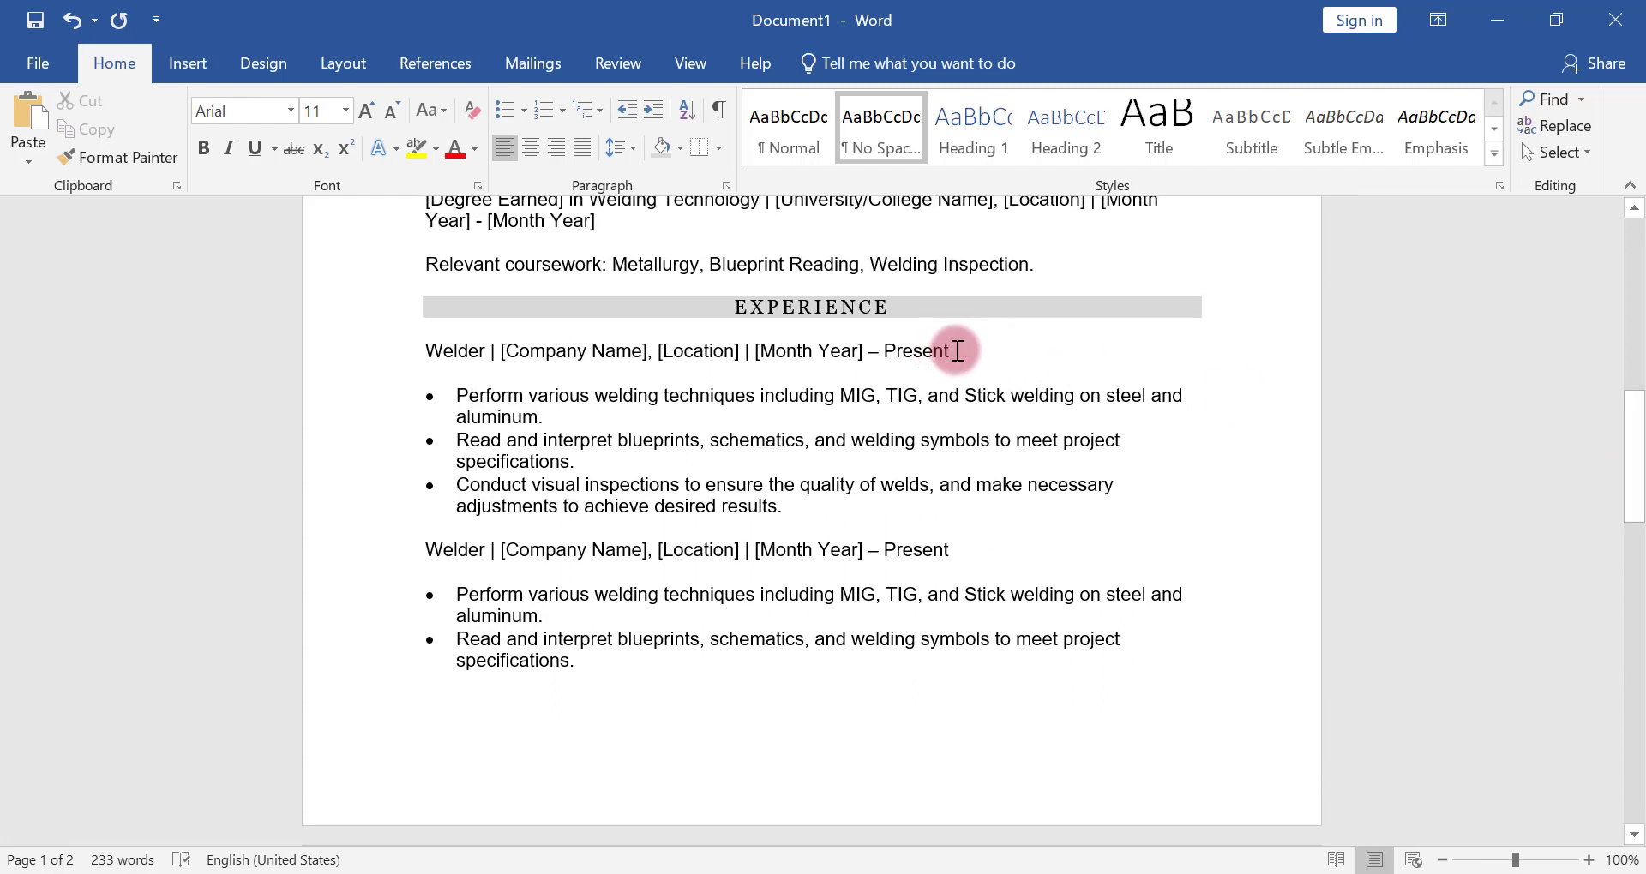
drag(956, 351, 451, 341)
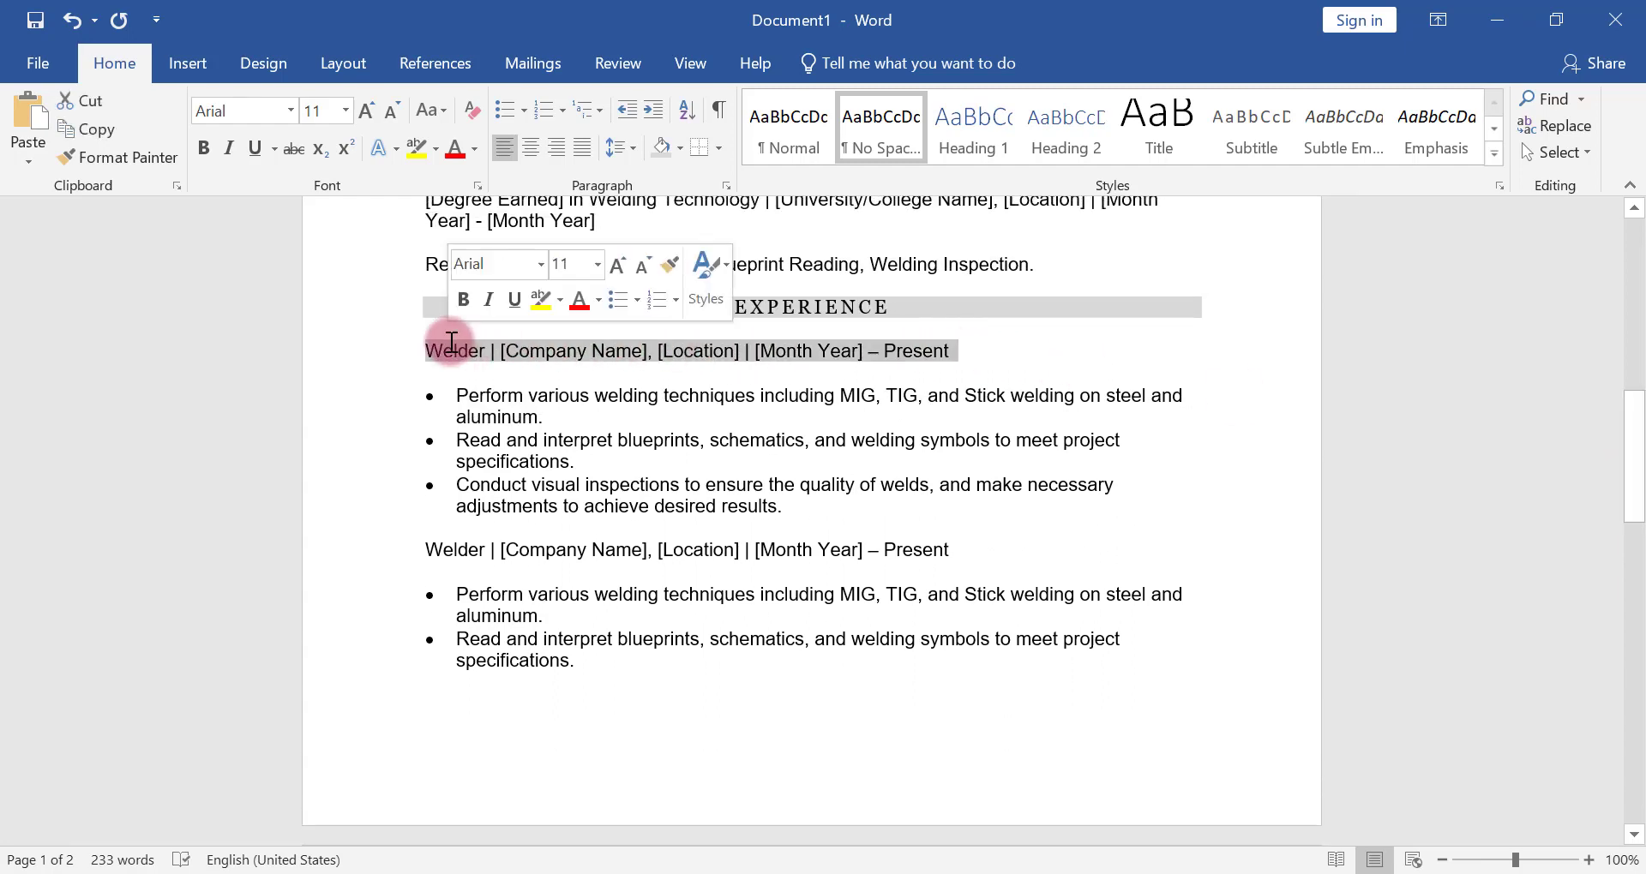
click(203, 147)
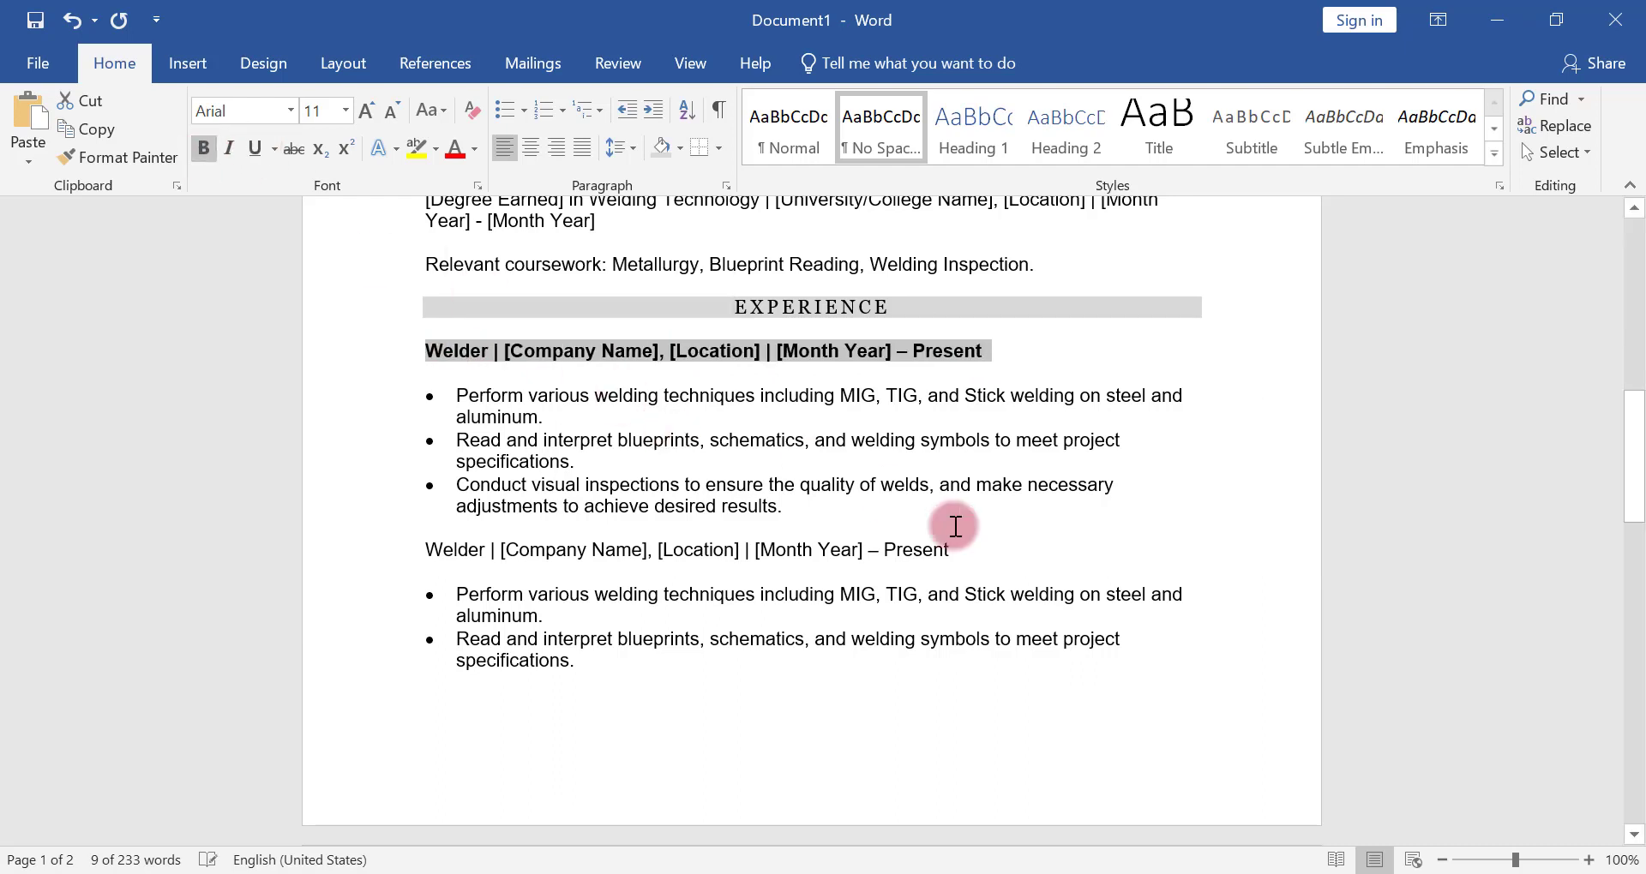
drag(964, 552, 466, 545)
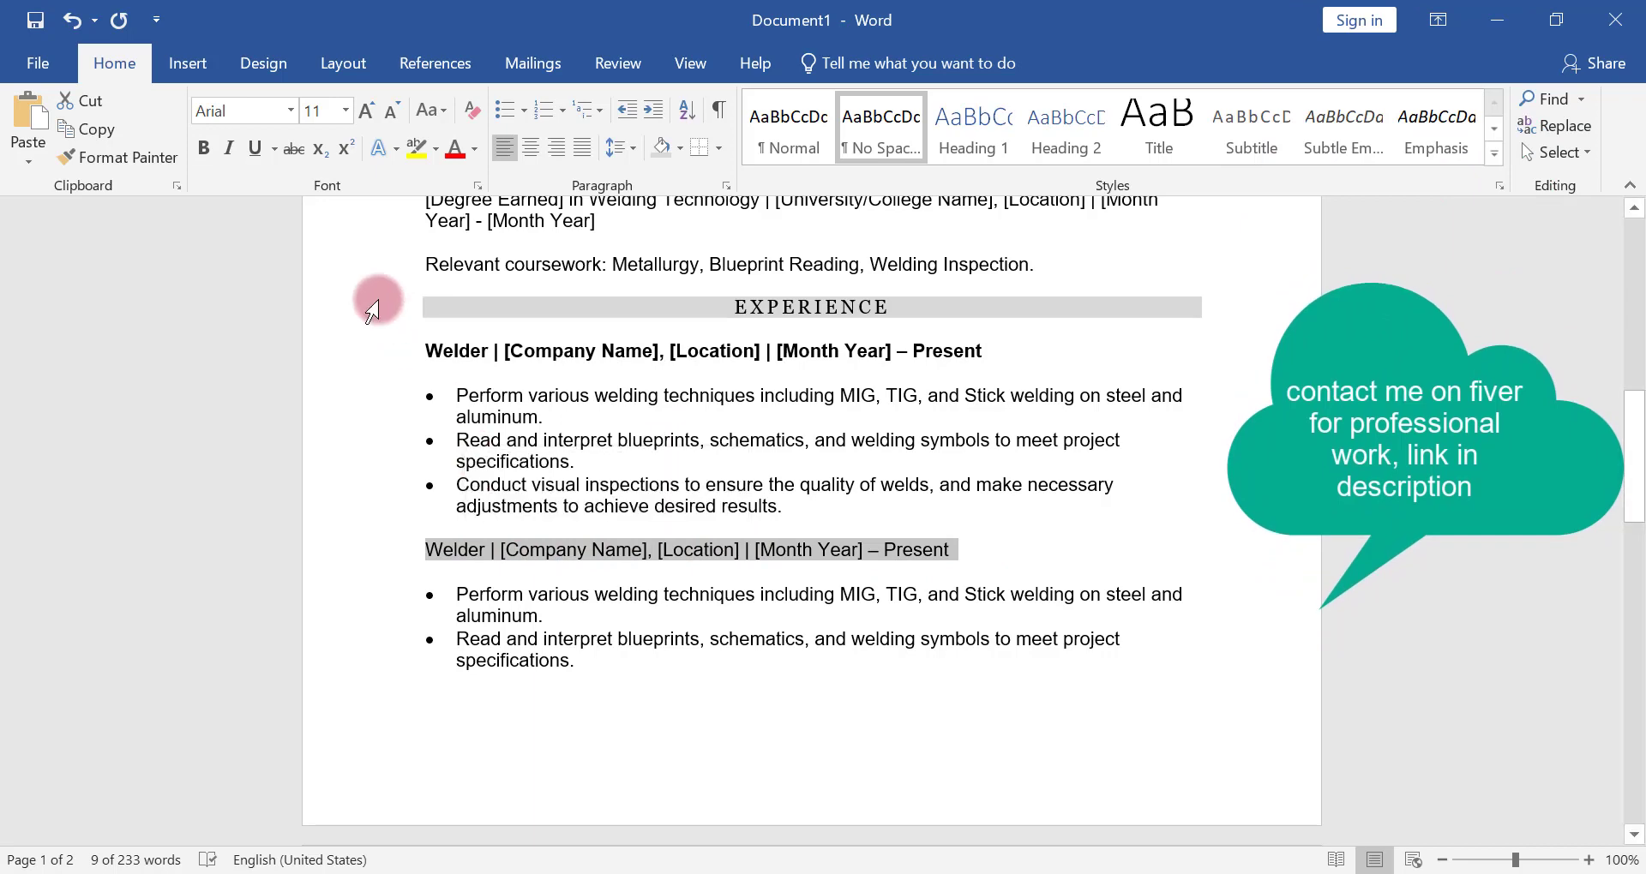
click(203, 148)
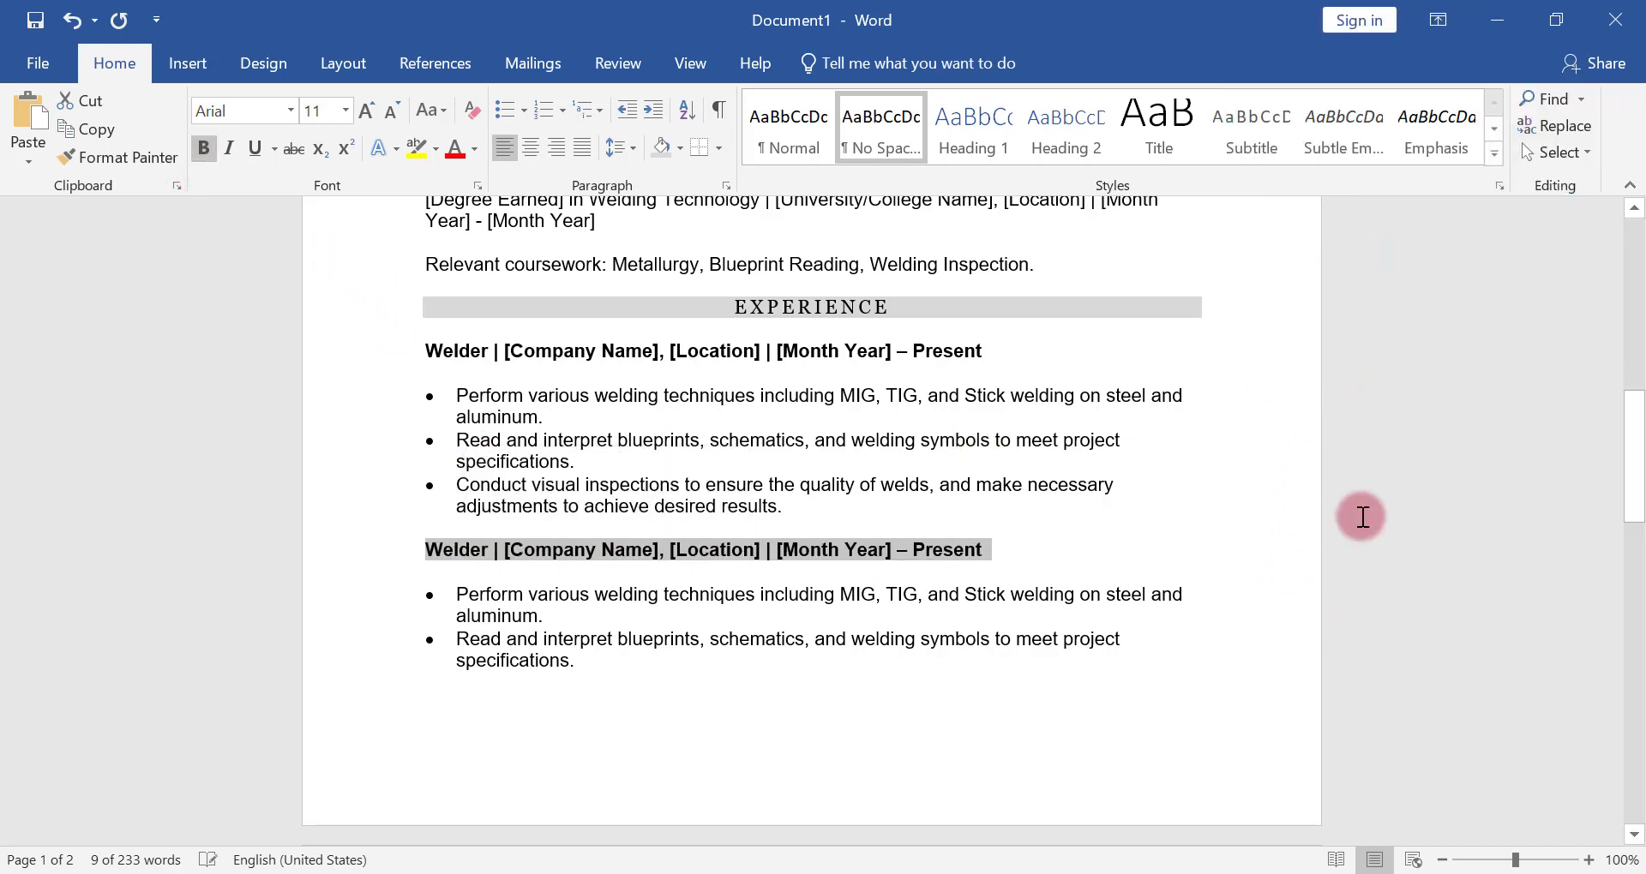
drag(1632, 478, 1636, 600)
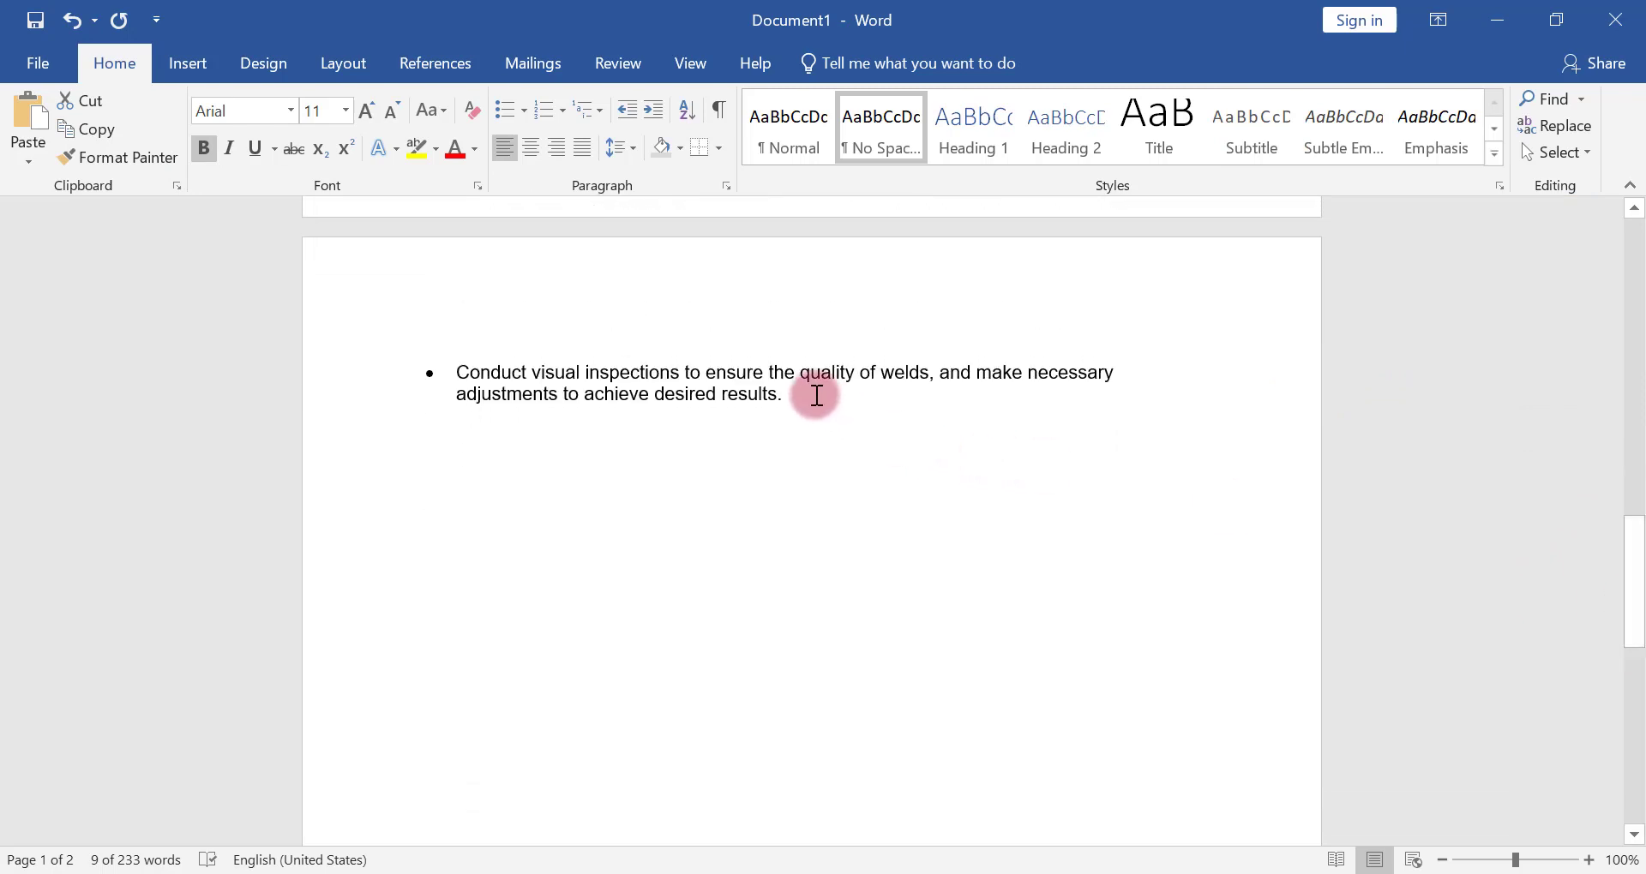
Copy the Welding Technician job entry with its four duties from ChatGPT and paste it below the last EXPERIENCE bullet in Word
click(817, 395)
key(Return)
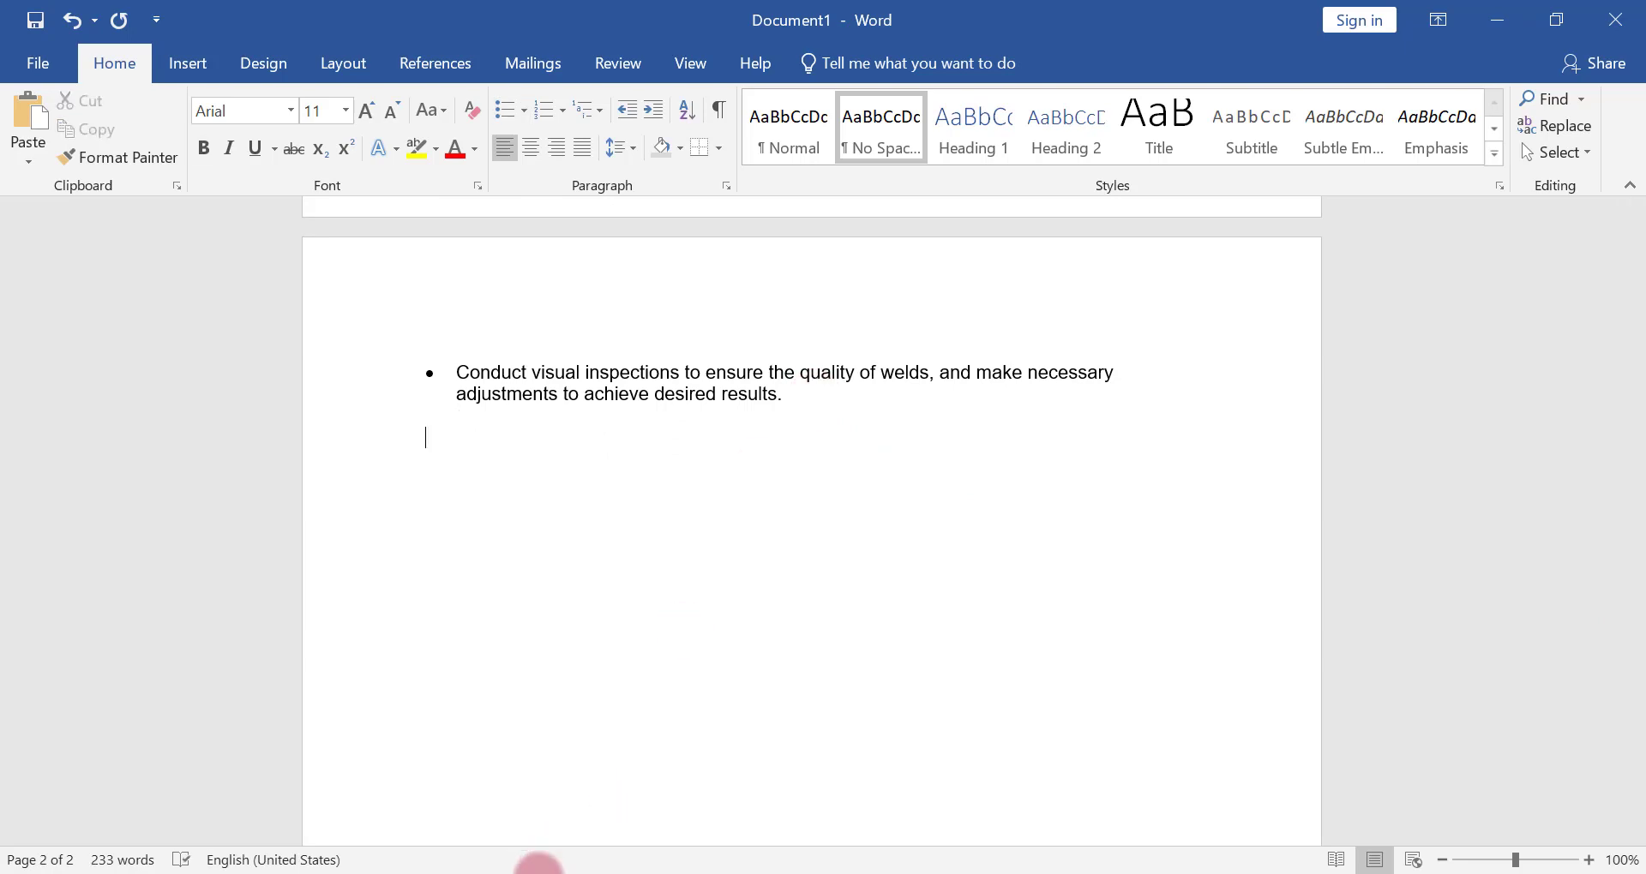
click(540, 869)
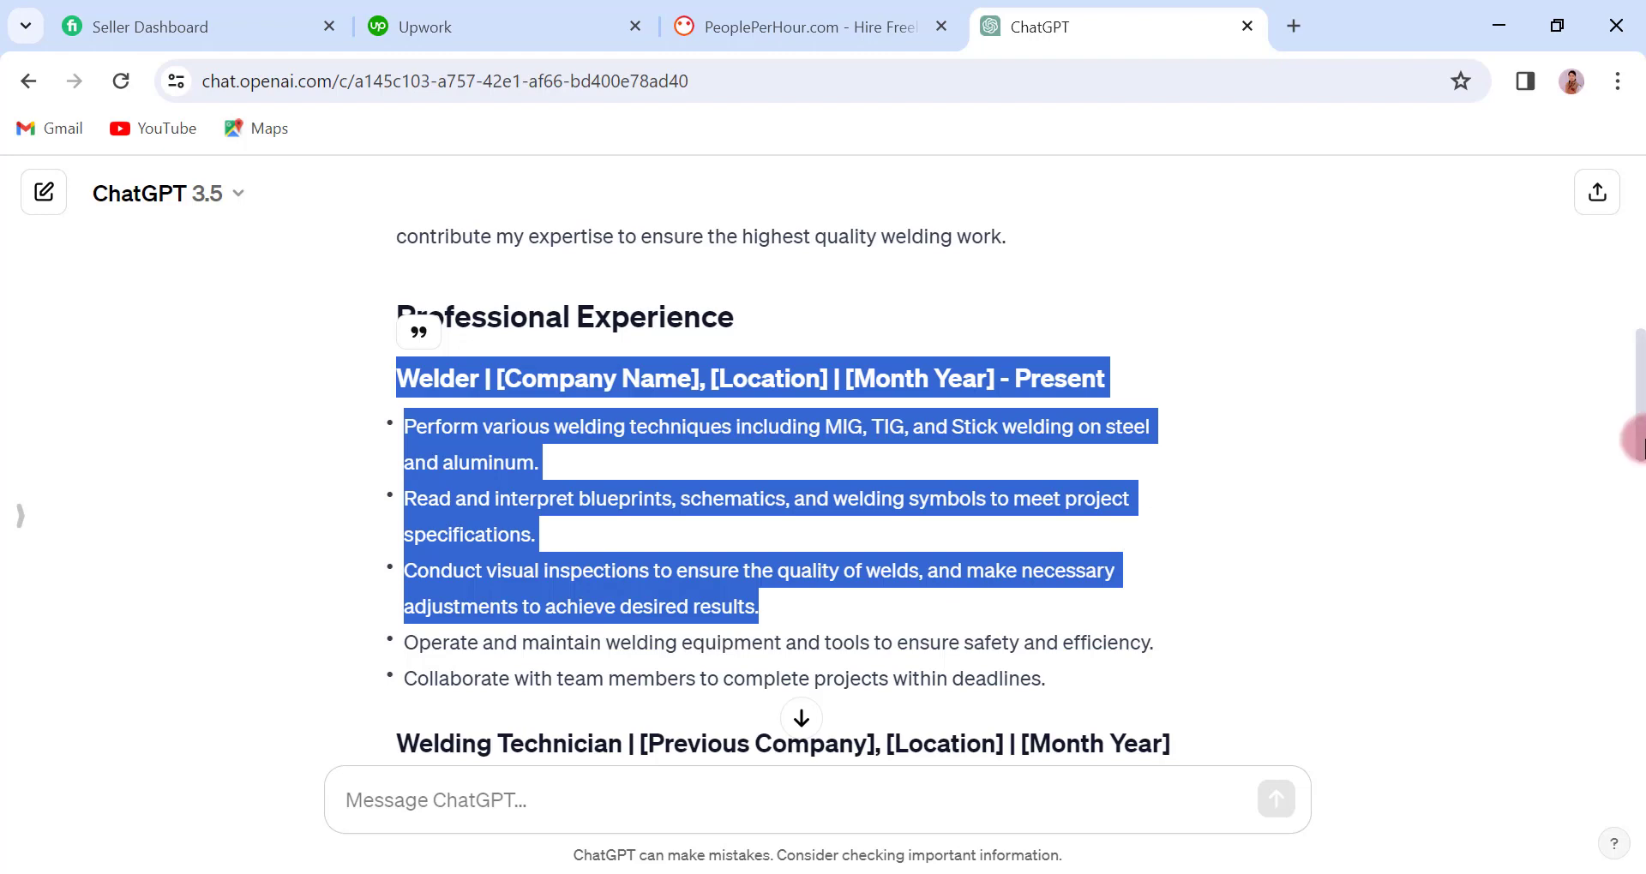
drag(1633, 407, 1635, 471)
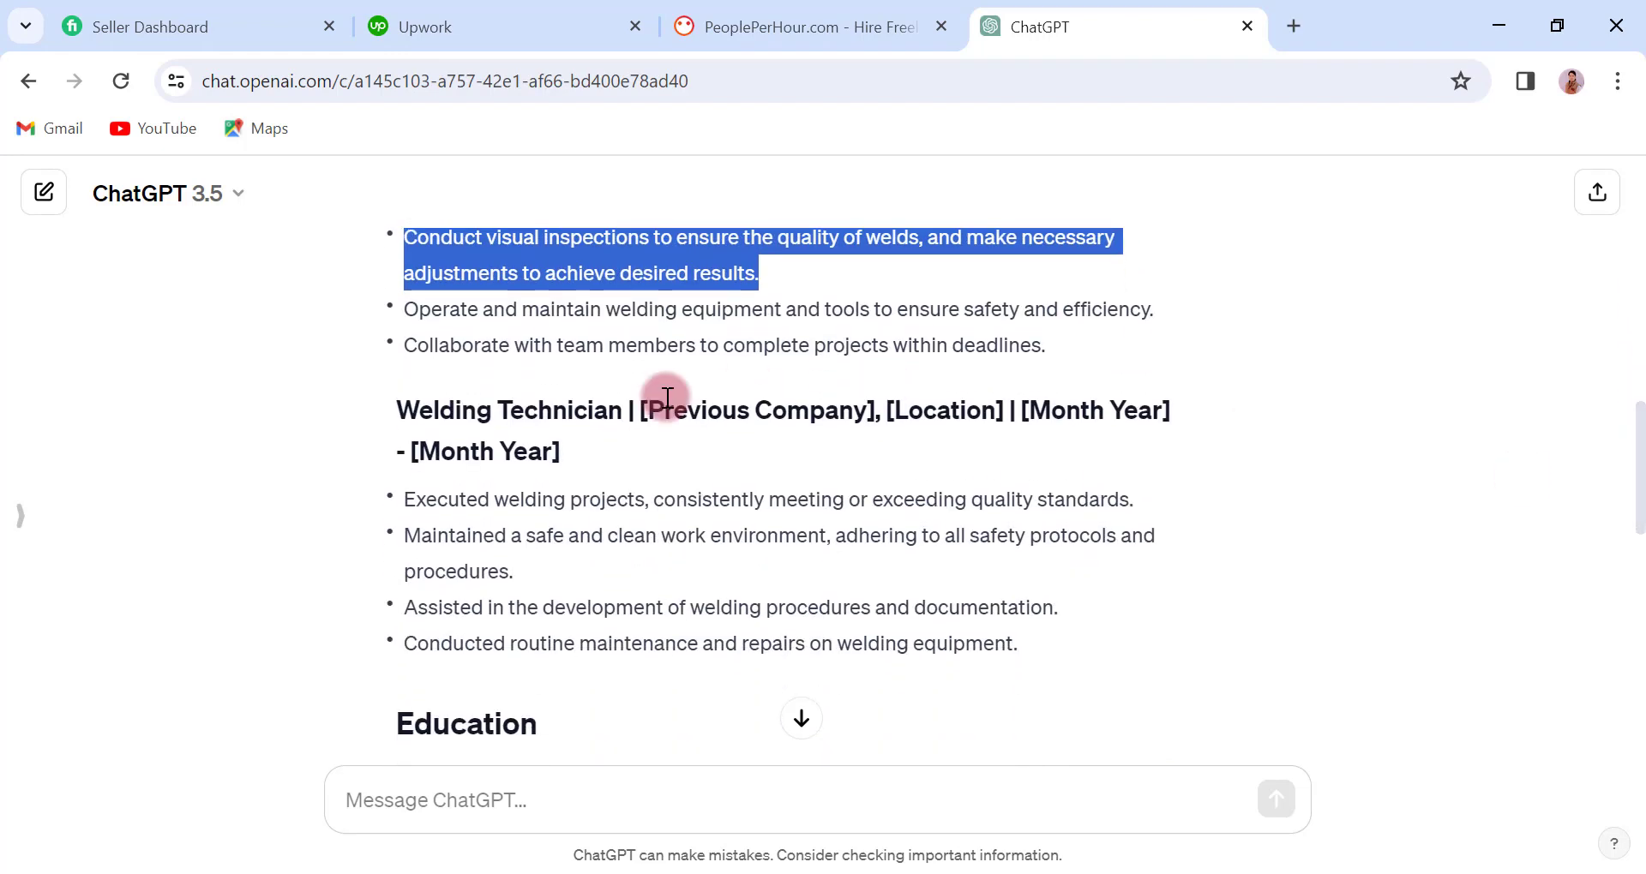
drag(393, 404, 1022, 642)
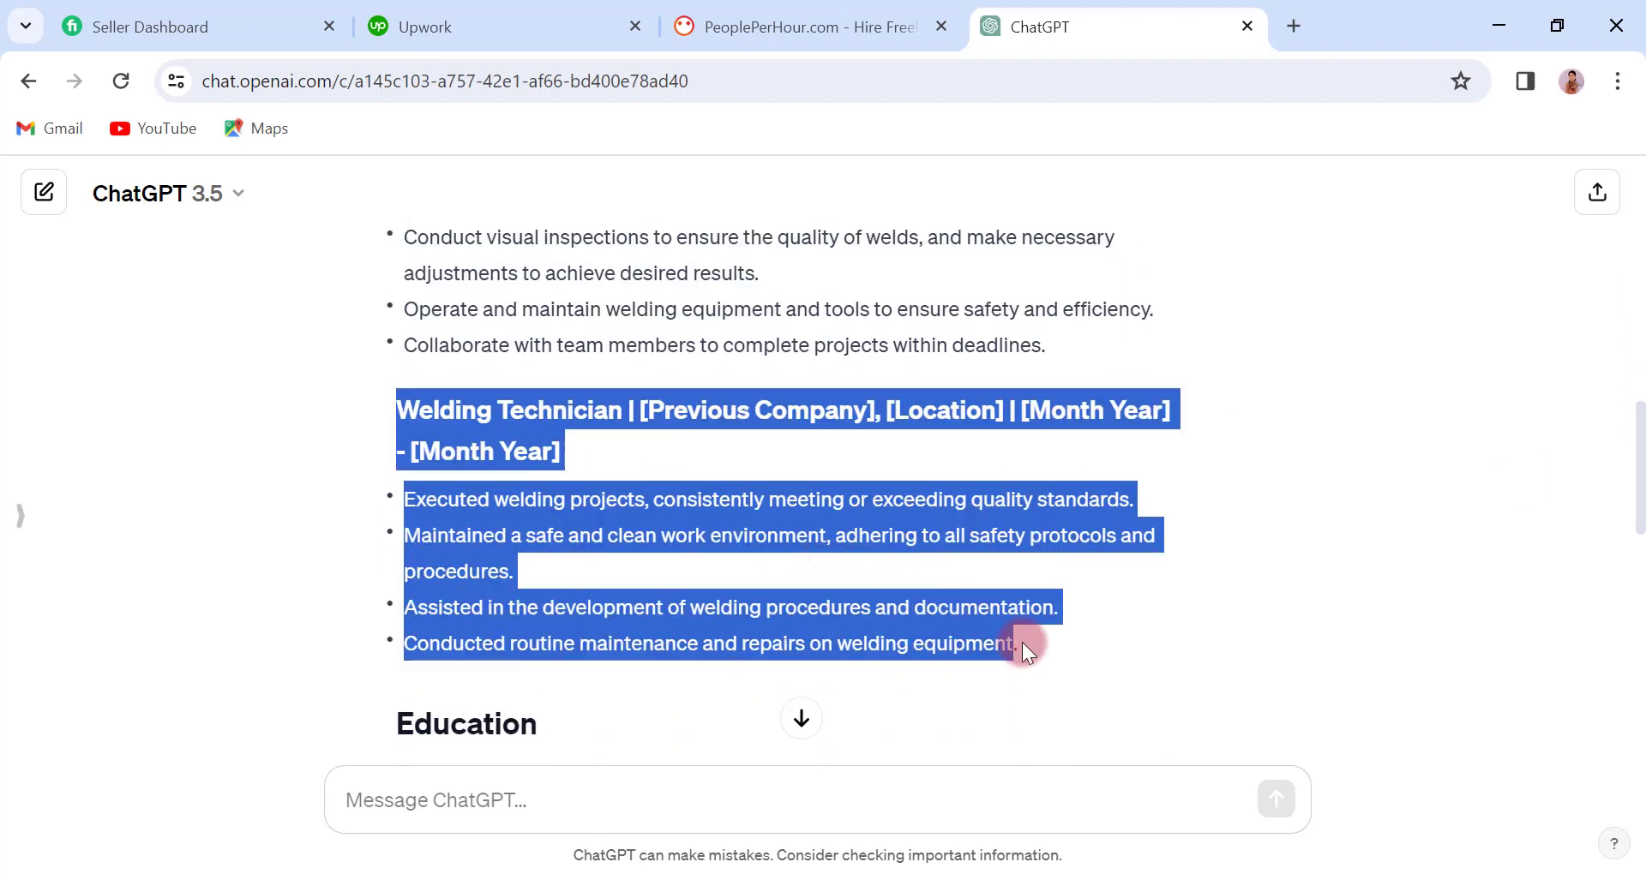
right_click(461, 529)
click(536, 555)
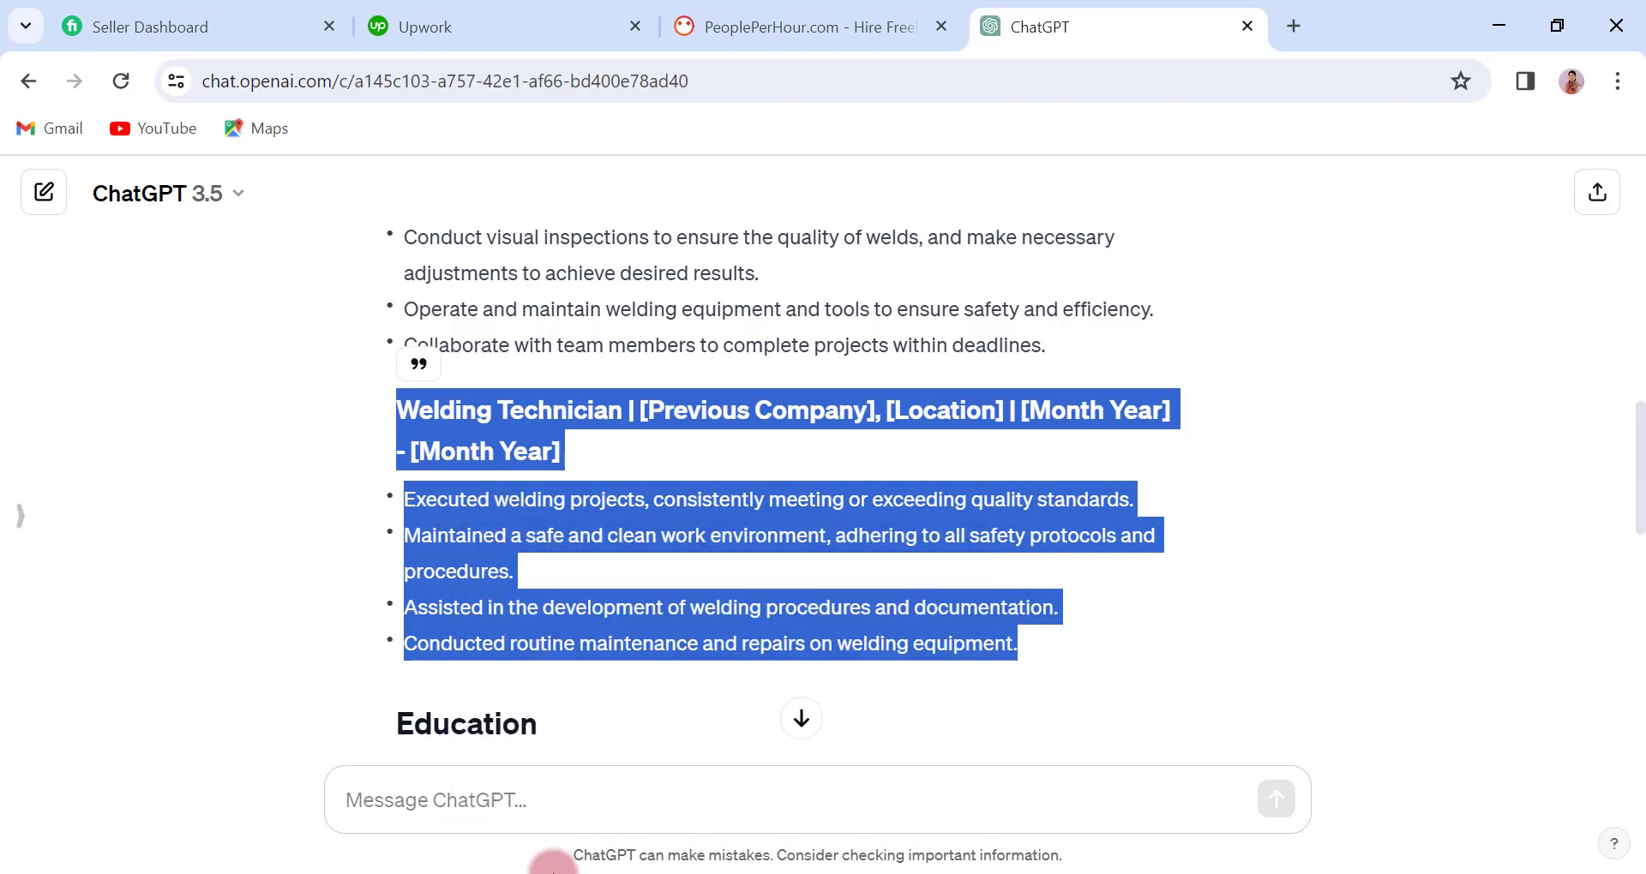
key(alt+Tab)
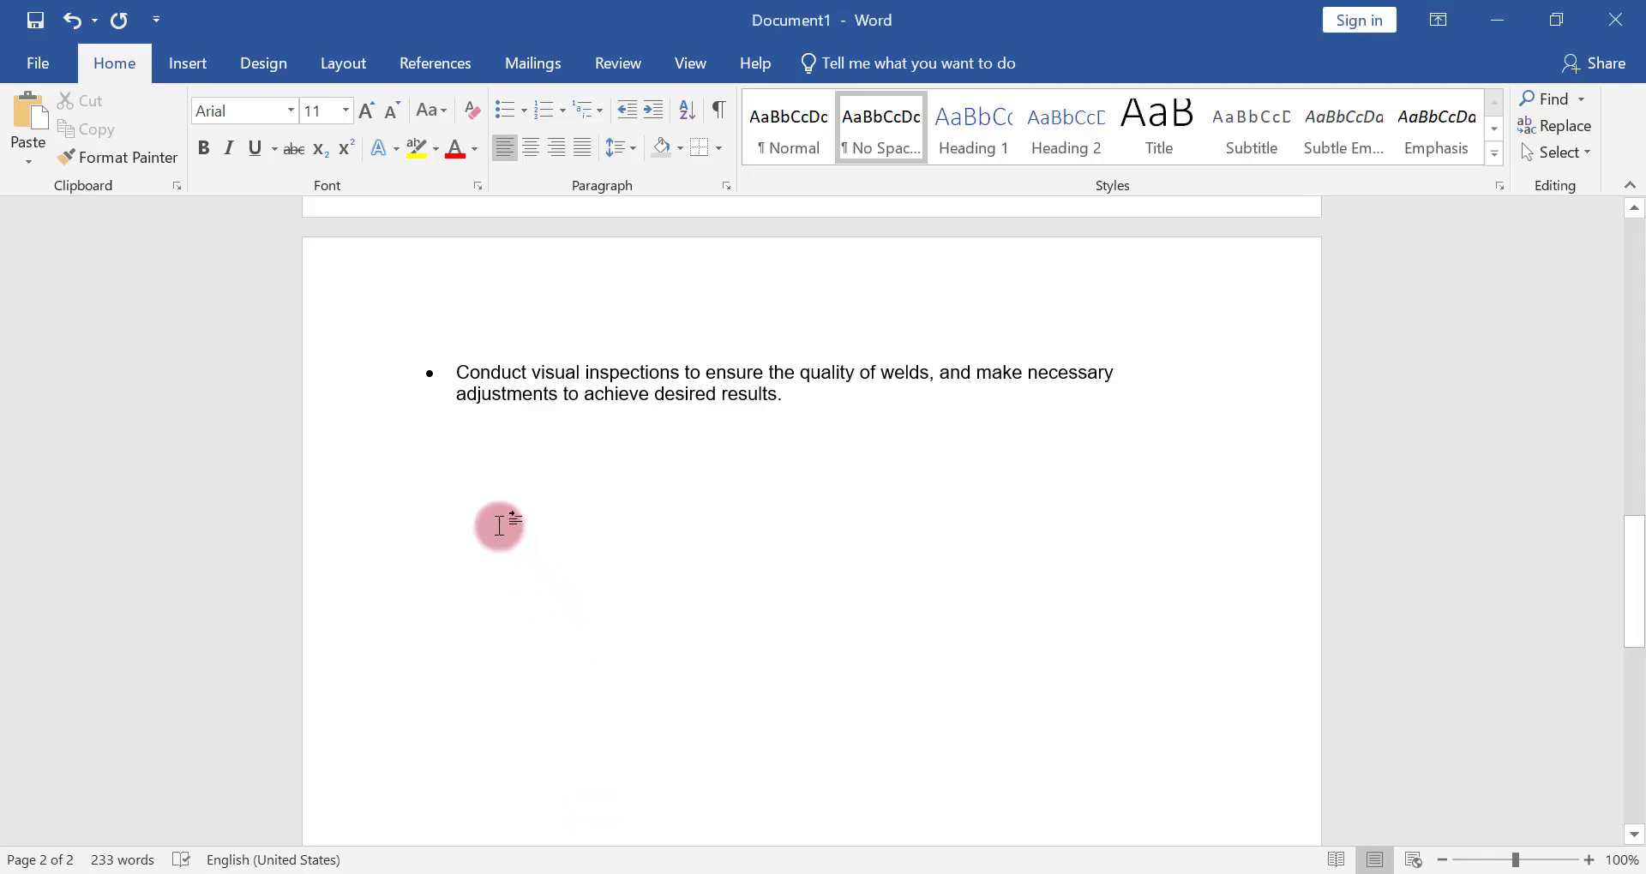
right_click(474, 467)
click(602, 580)
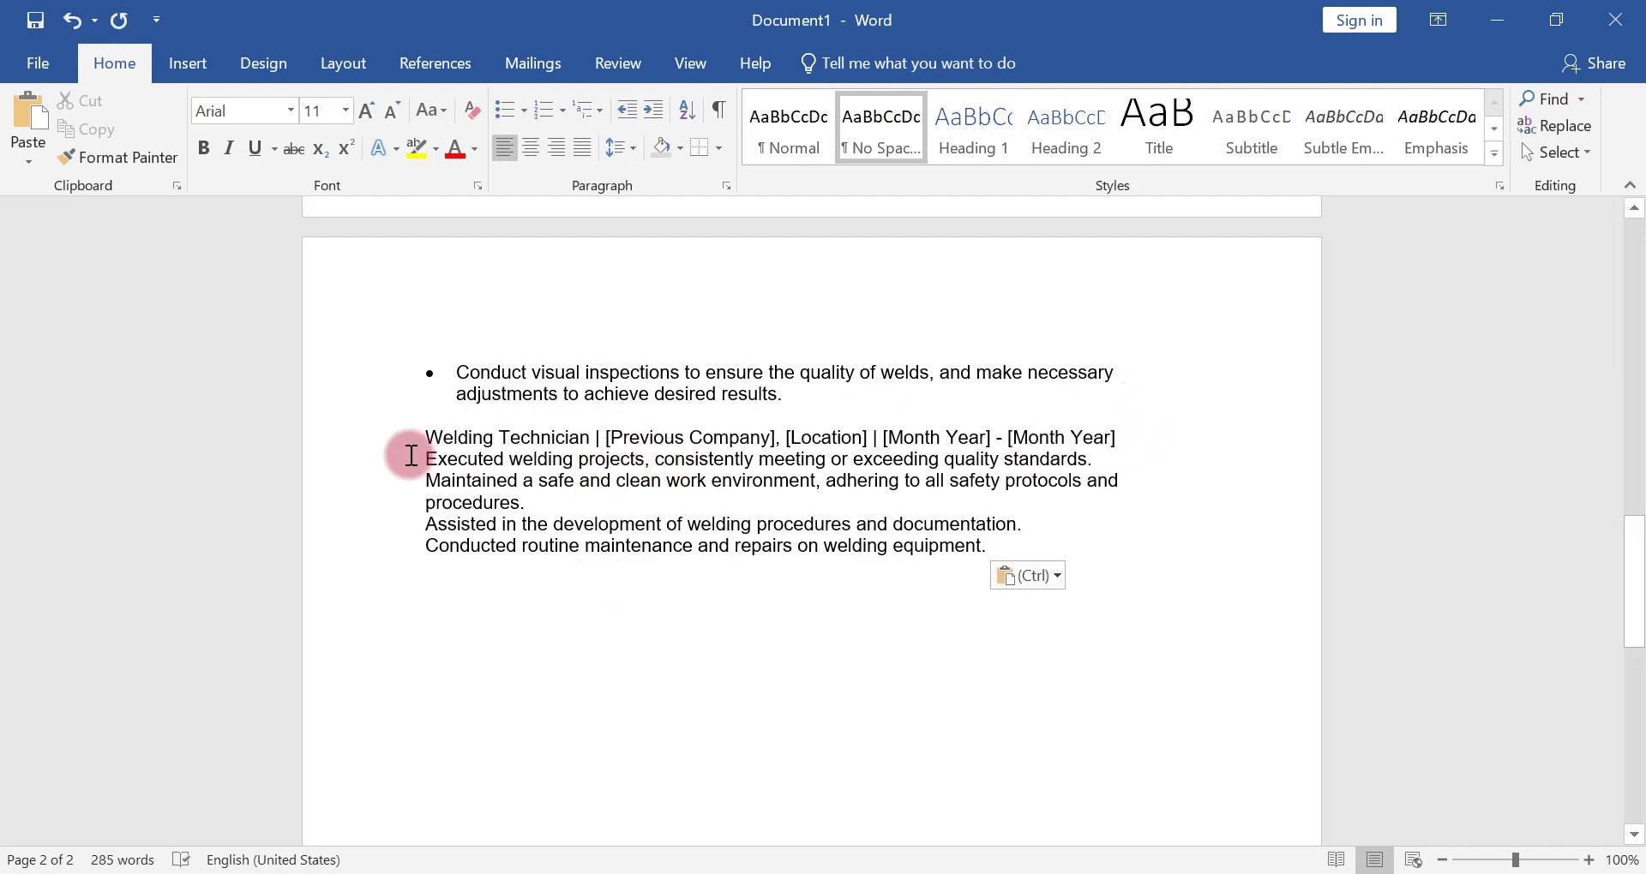
Insert a blank line below the Welding Technician title line and make that title line bold
click(425, 456)
key(Return)
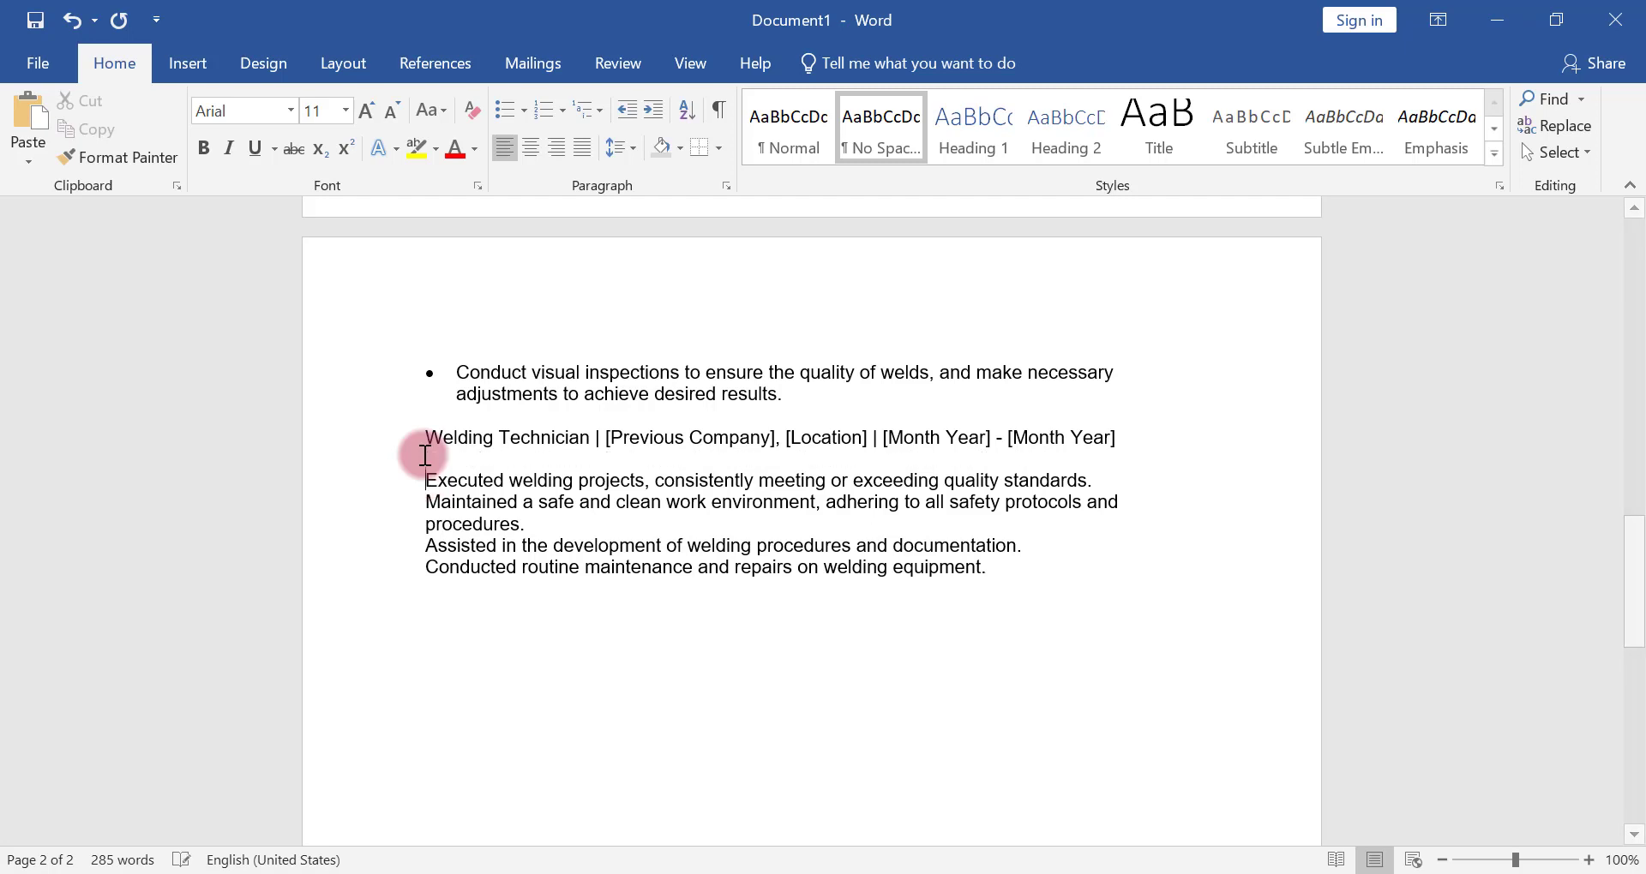
drag(602, 440, 1186, 440)
click(1235, 402)
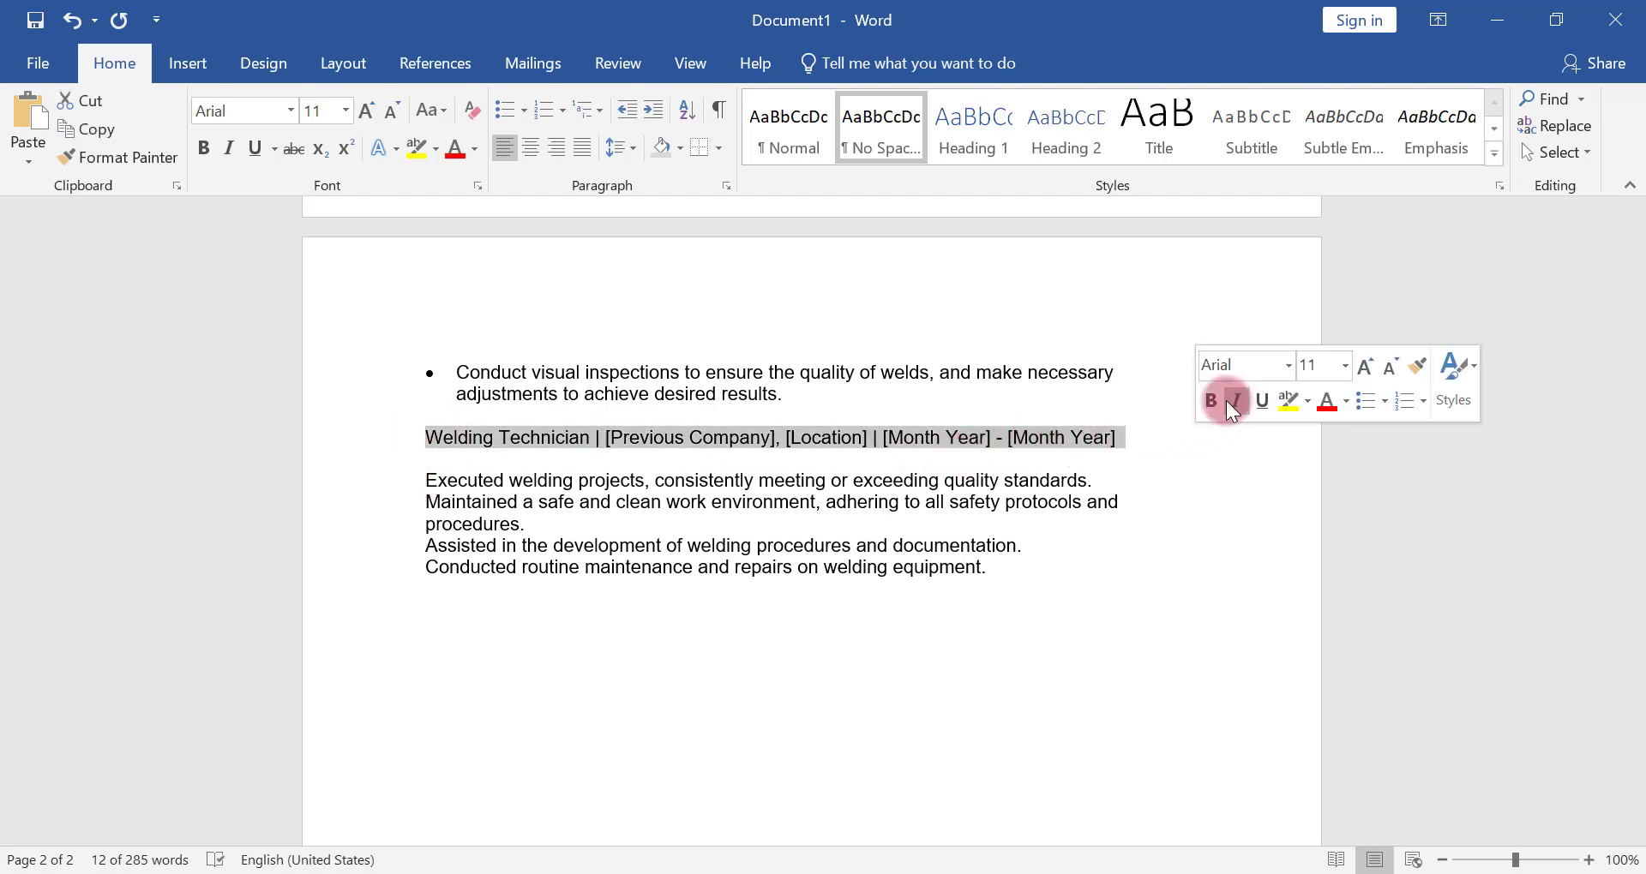
click(1215, 402)
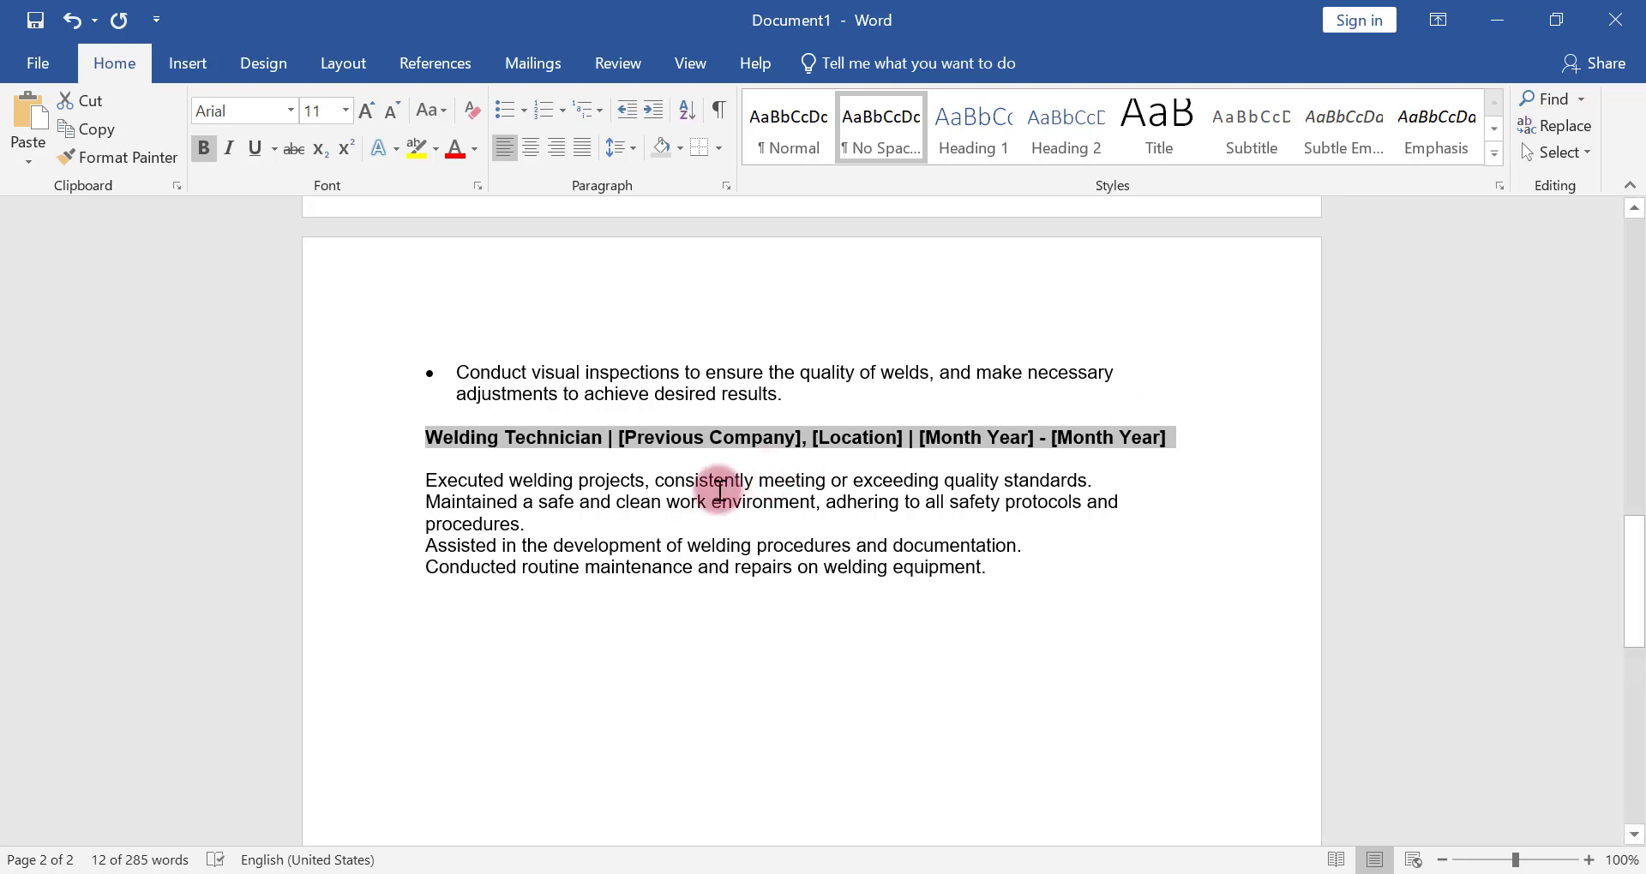
Turn the four Welding Technician duties into a bulleted list and align its indent with the other job lists
drag(422, 479, 992, 569)
click(513, 152)
click(537, 113)
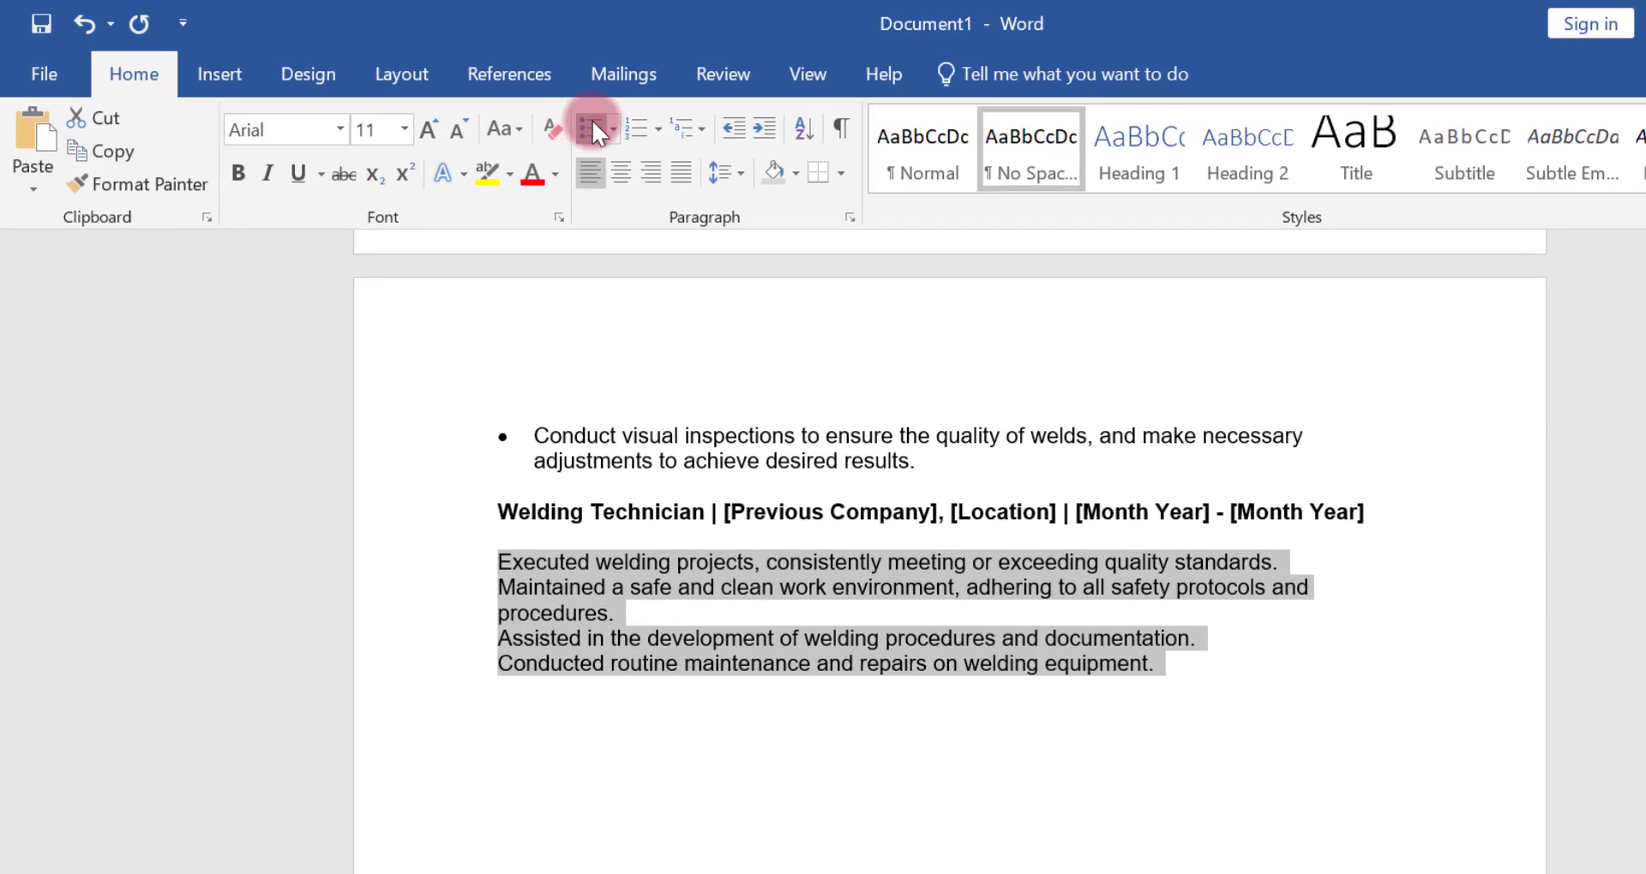
click(767, 127)
click(743, 127)
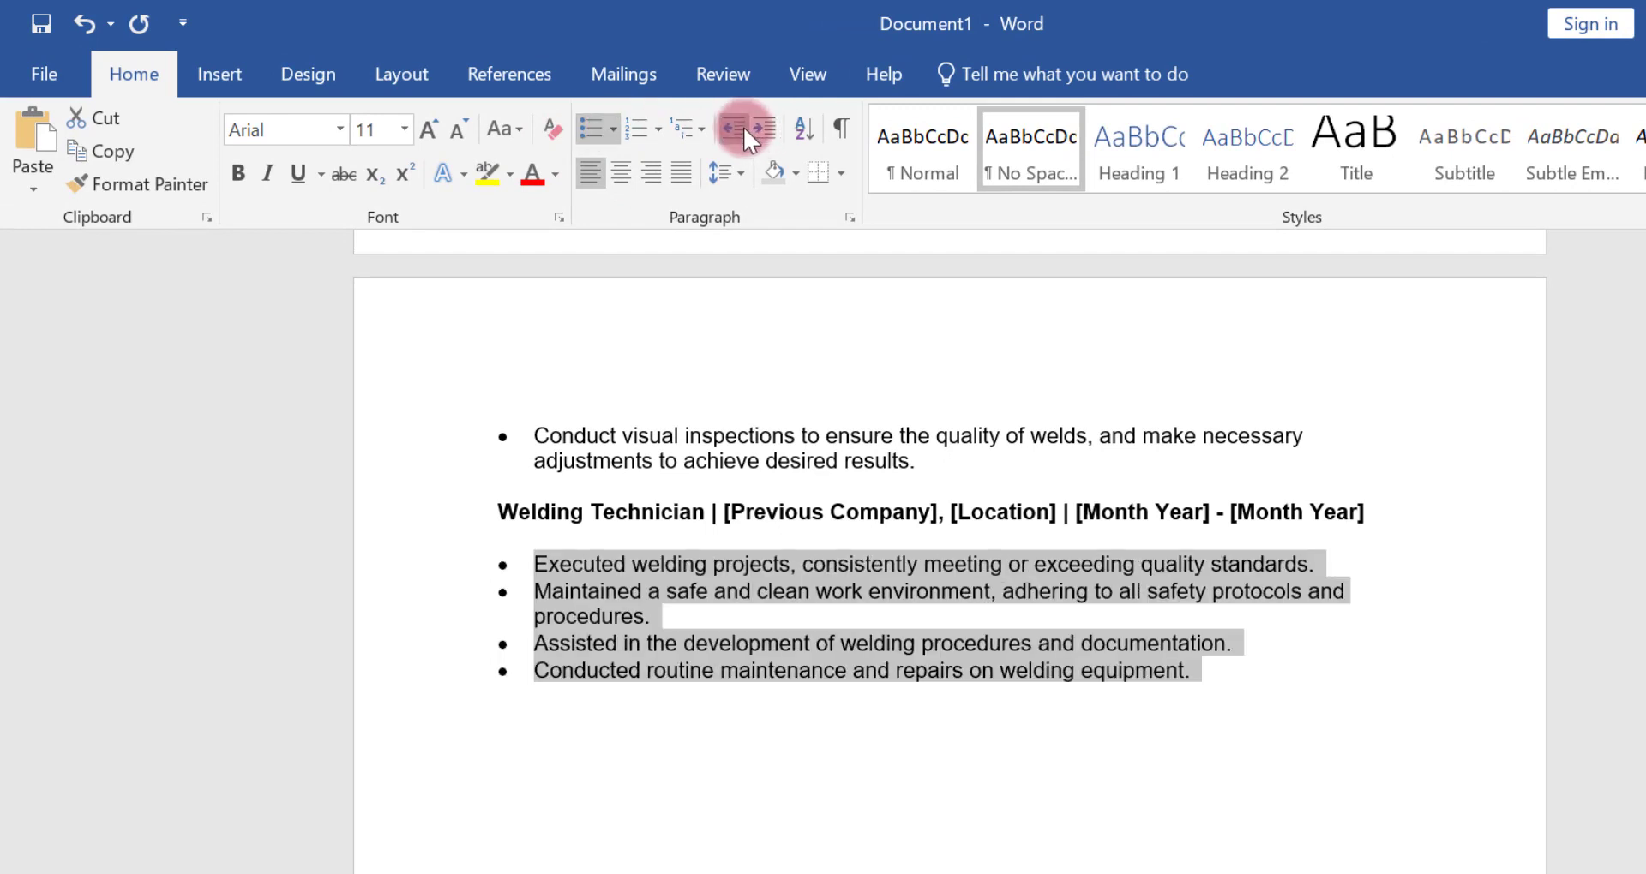
Add a LANGUAGES heading below the Welding Technician entry, listing Arabic (Basic), English (Basic), Urdu (Native) and Hindi (Intermediate)
click(1082, 696)
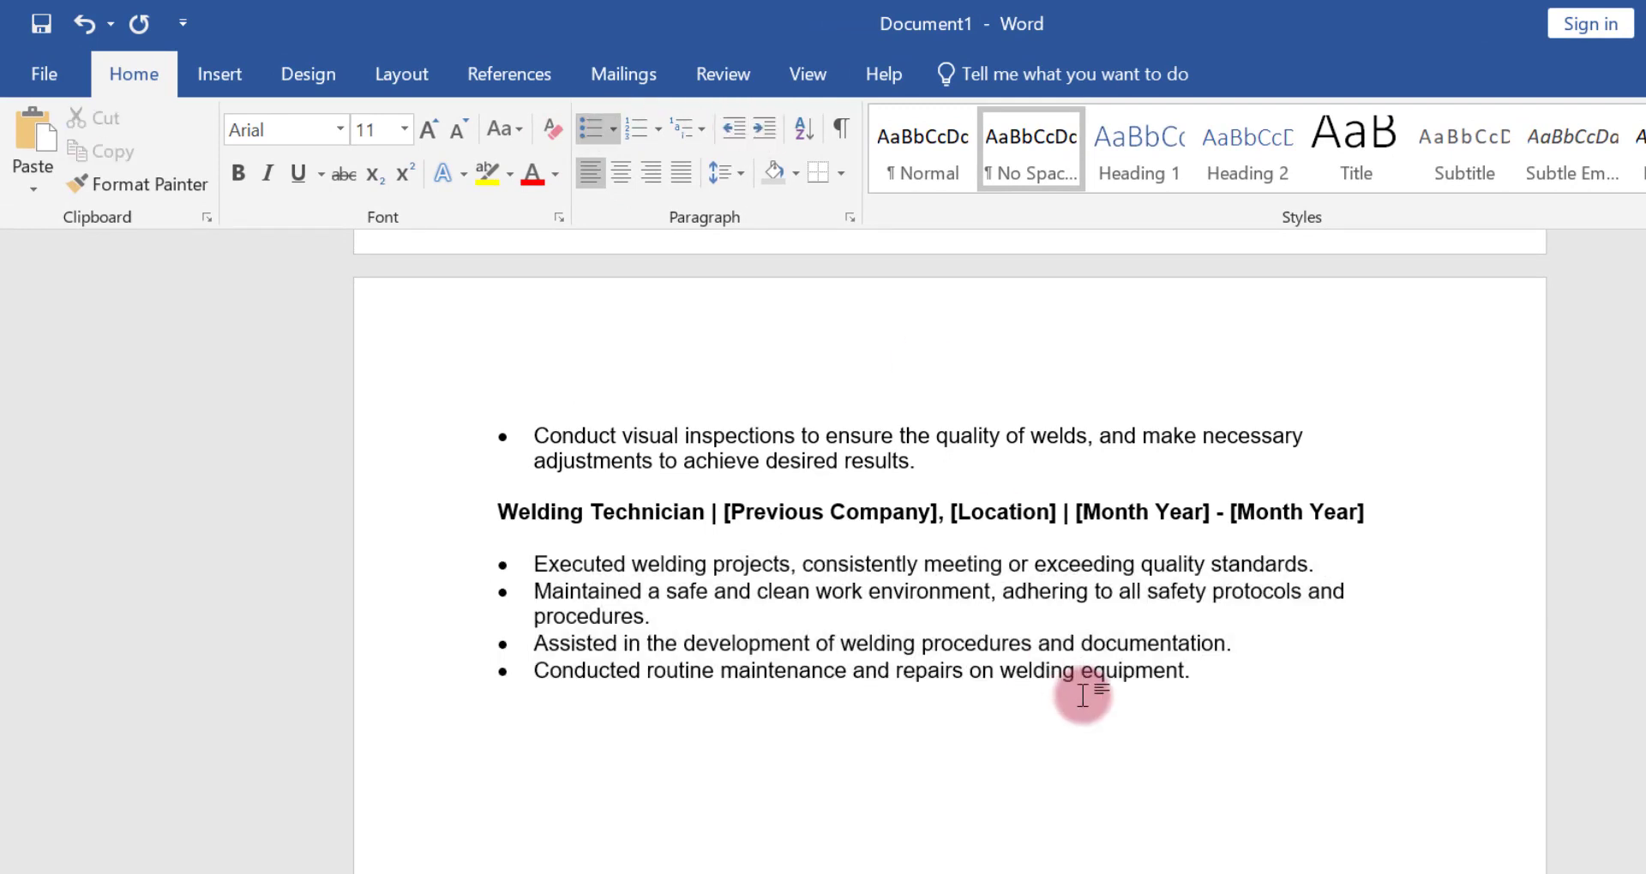
text(LANGUAGES)
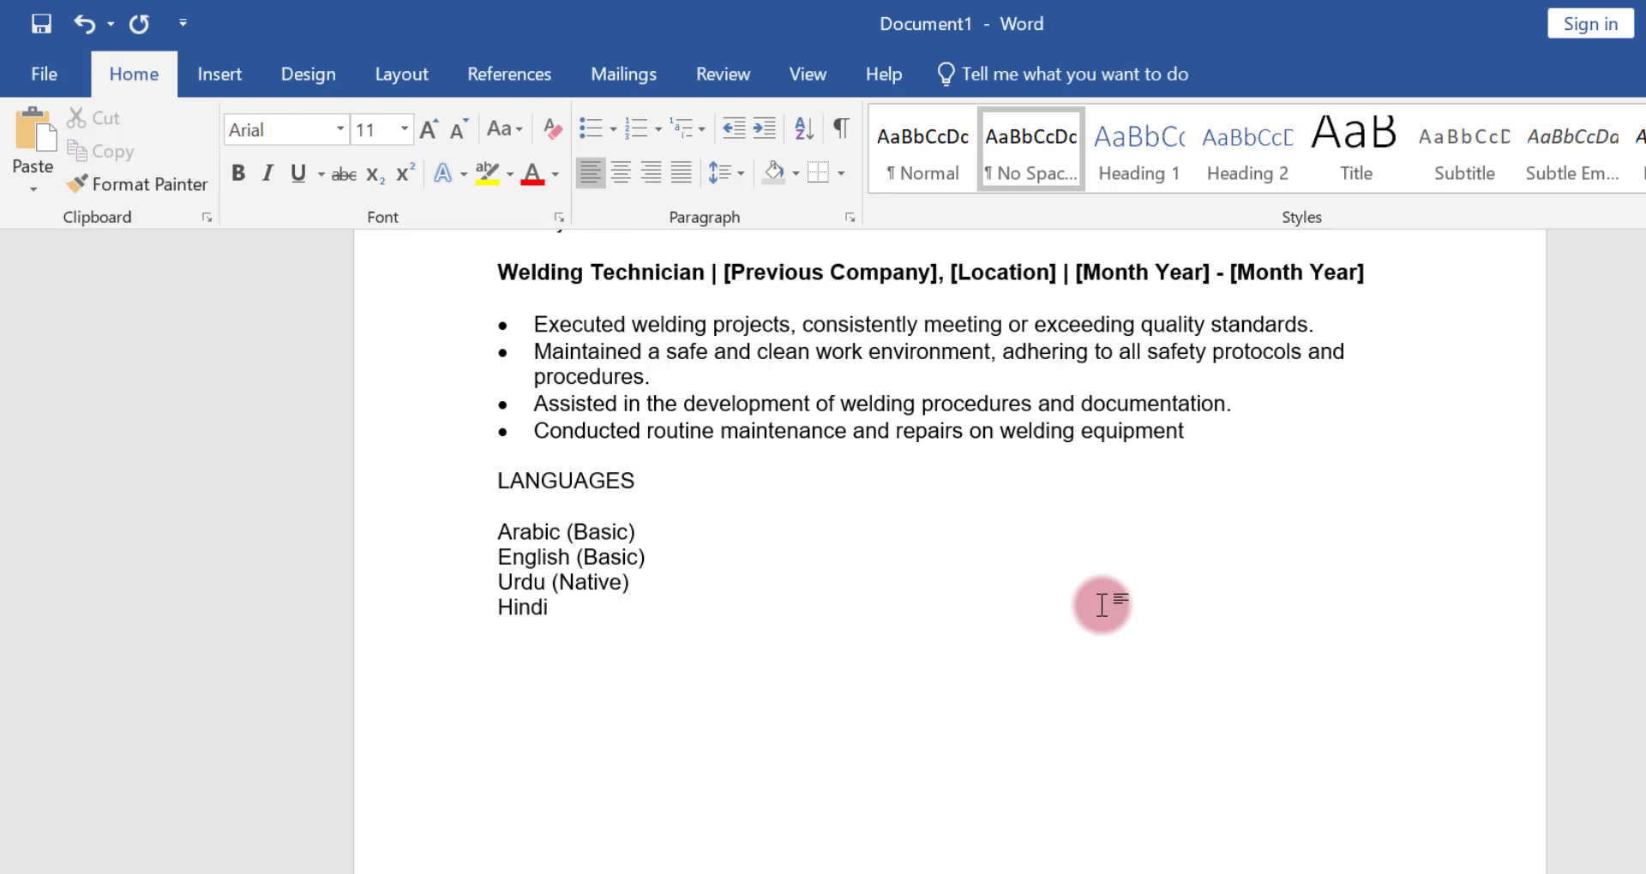
text())
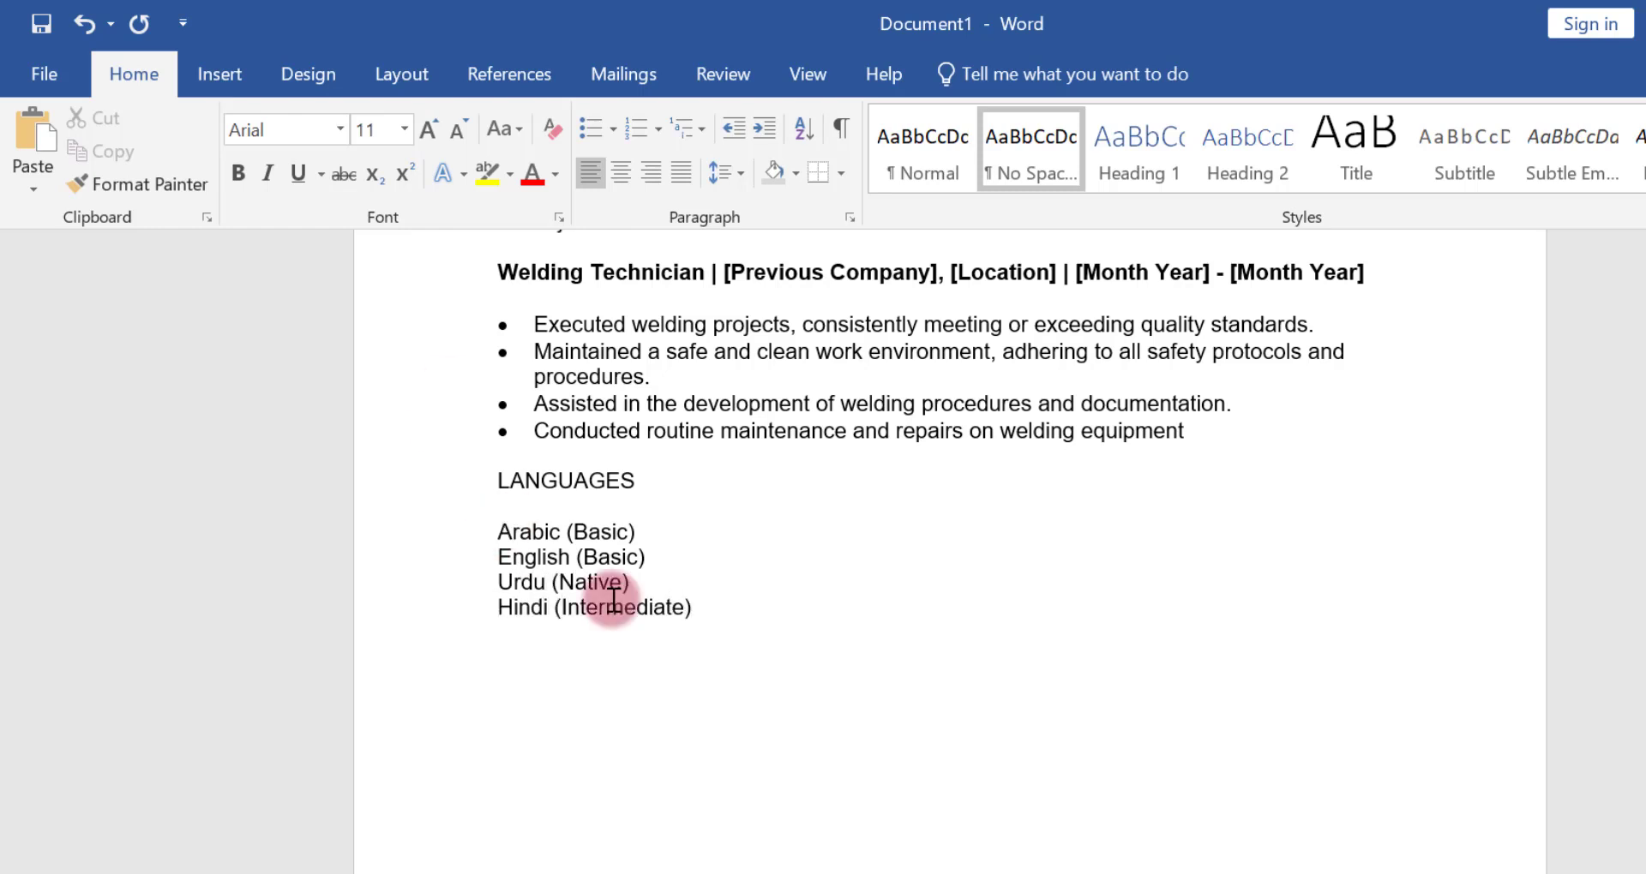
Turn the four language lines into a bulleted list and decrease its indent by one level
drag(591, 600, 497, 532)
click(592, 128)
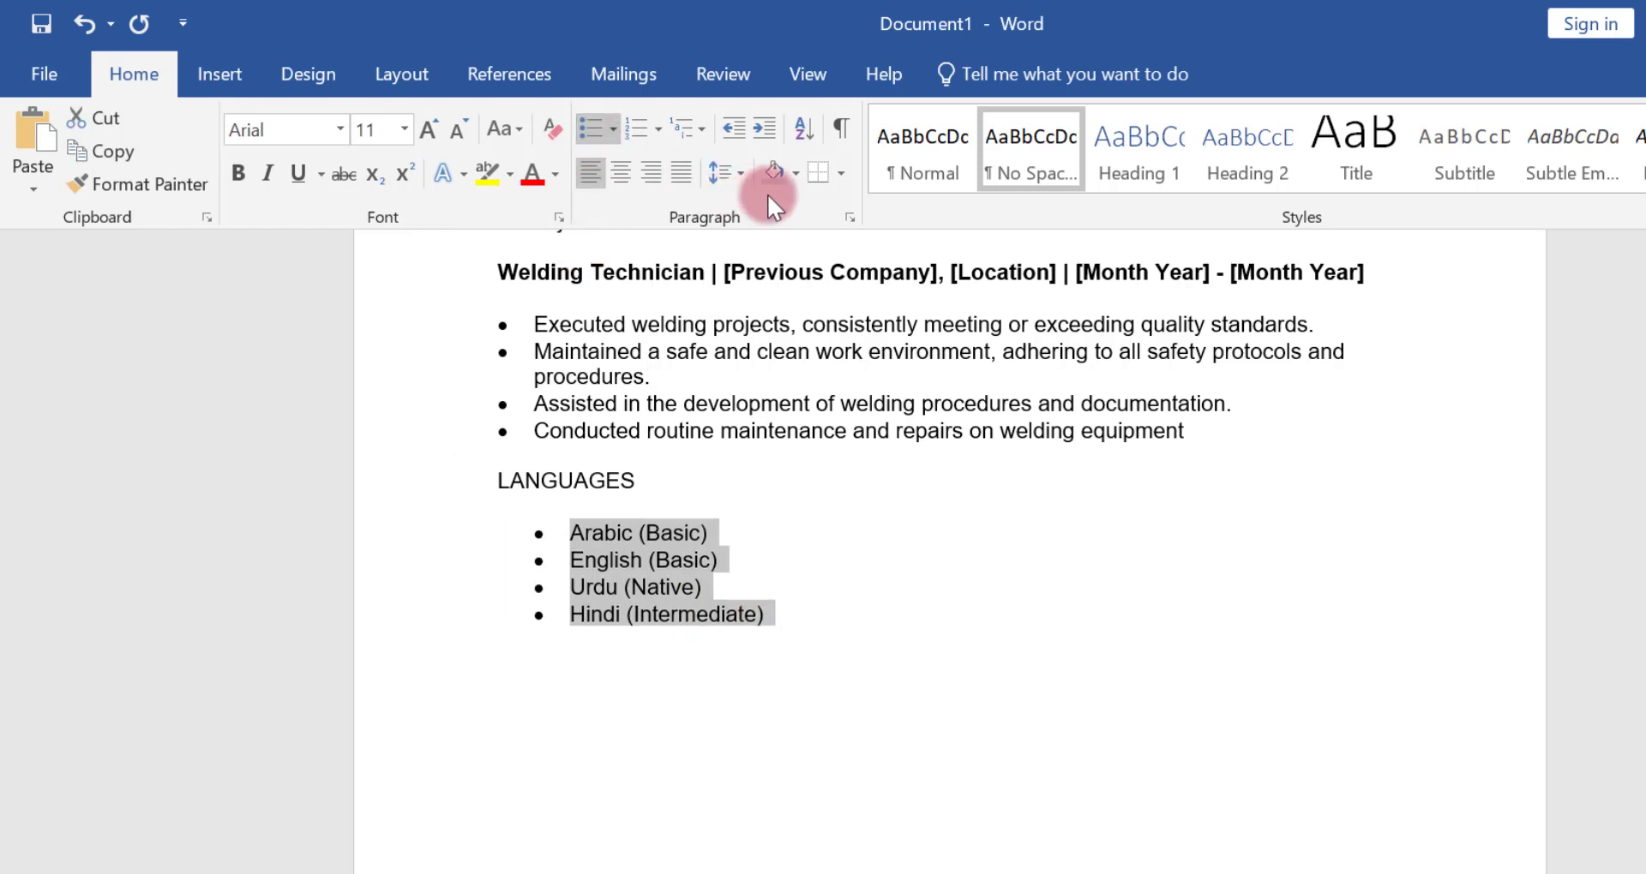
click(726, 139)
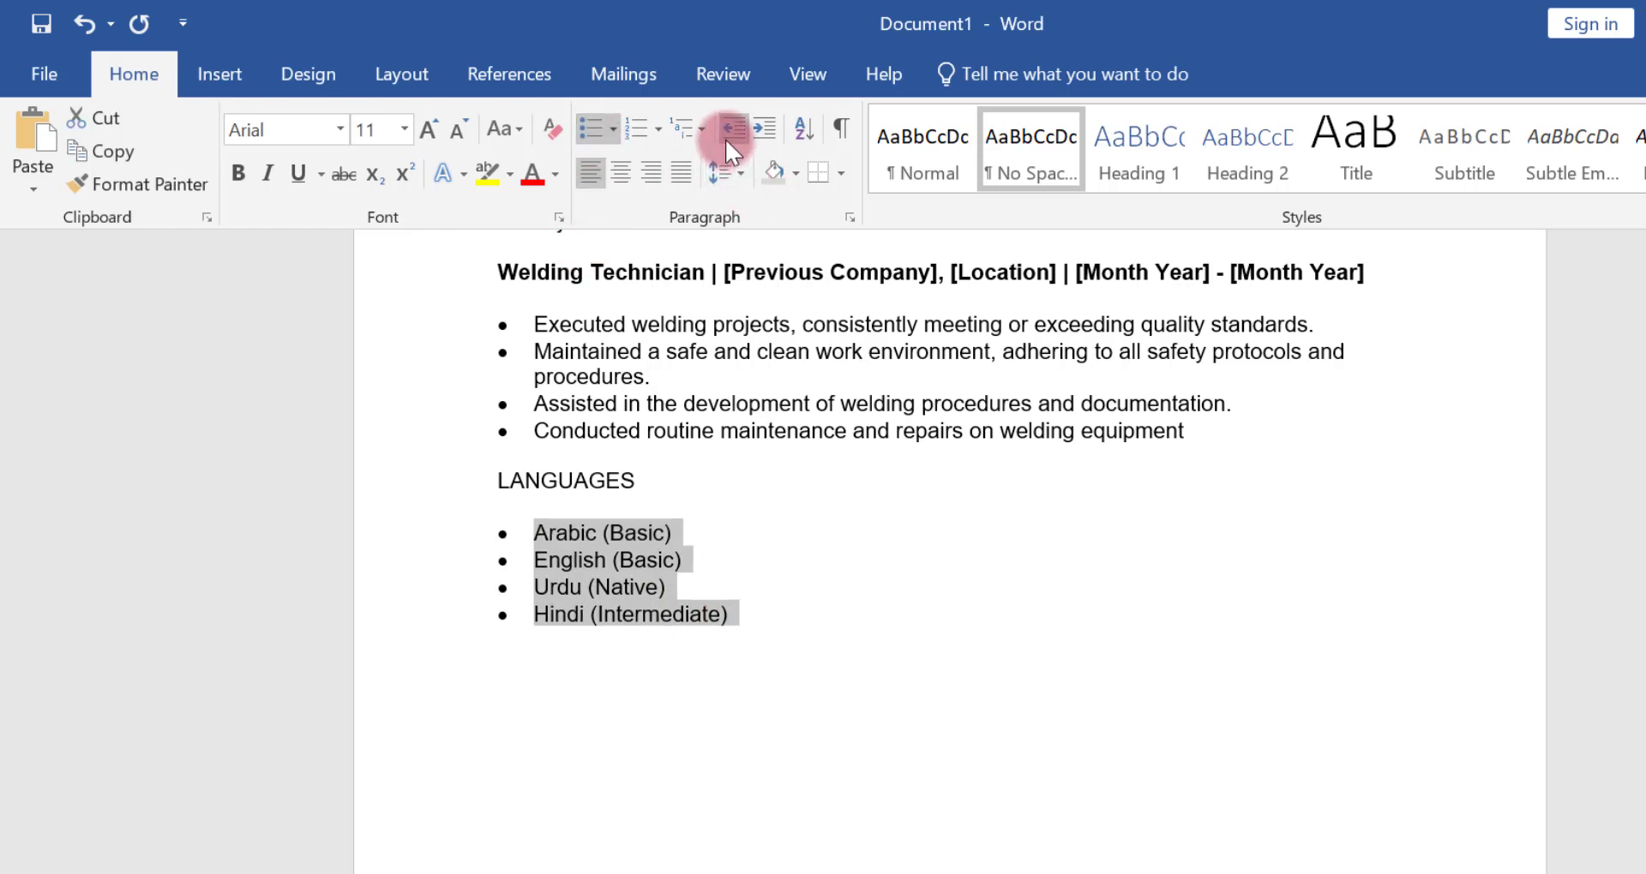
Add a REFERENCES heading below the languages with "Available on Demand" as a bullet, its indent decreased by one level
click(778, 612)
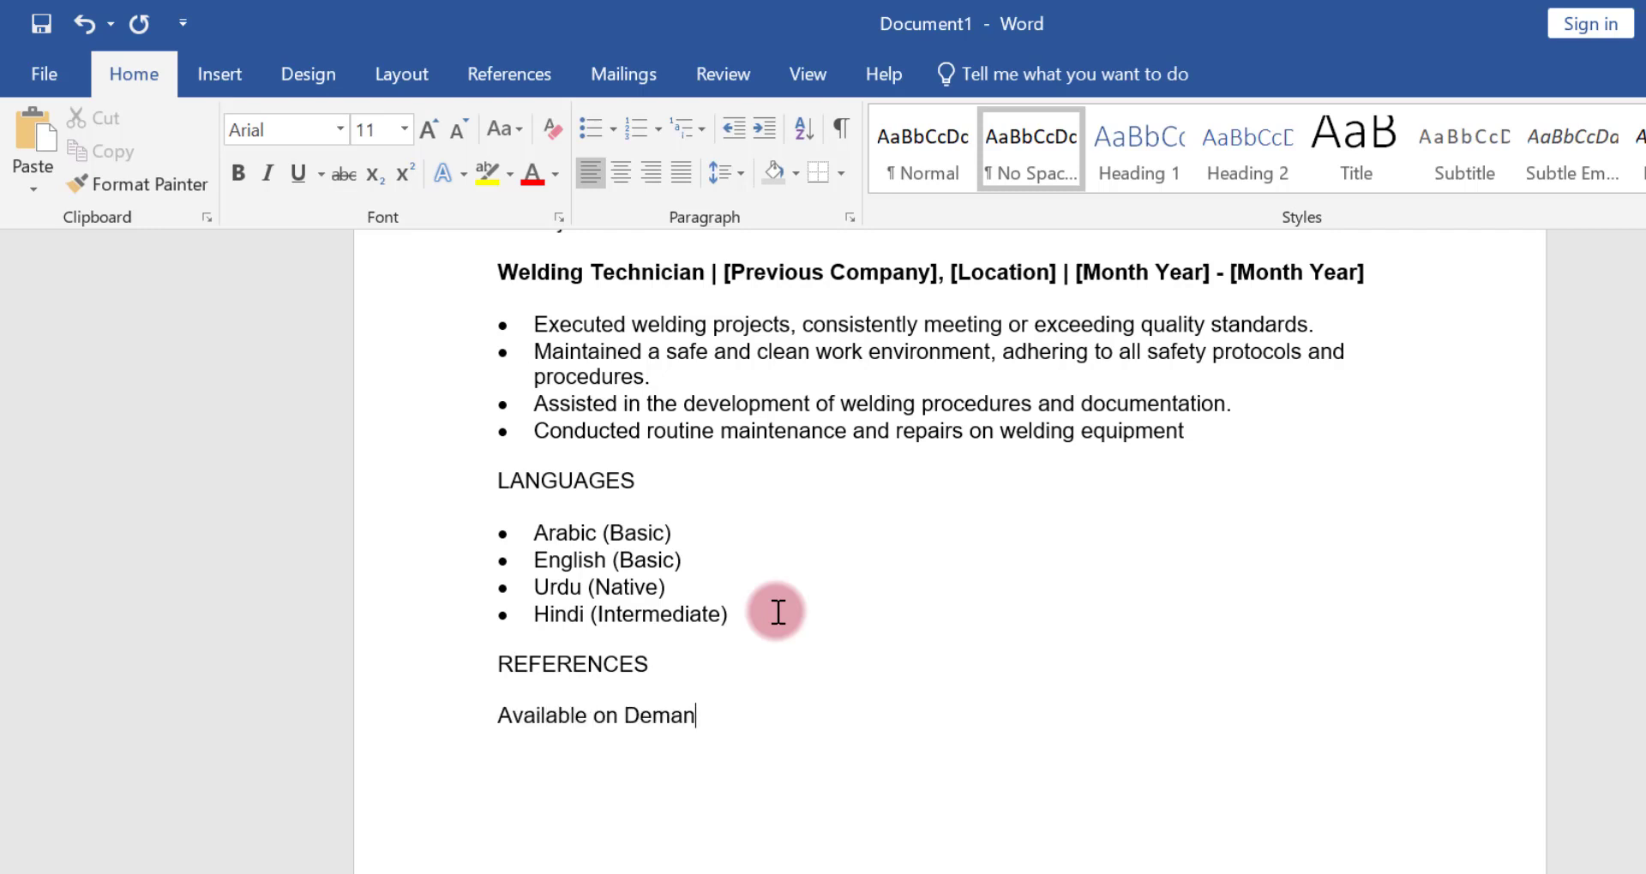
drag(491, 715, 758, 712)
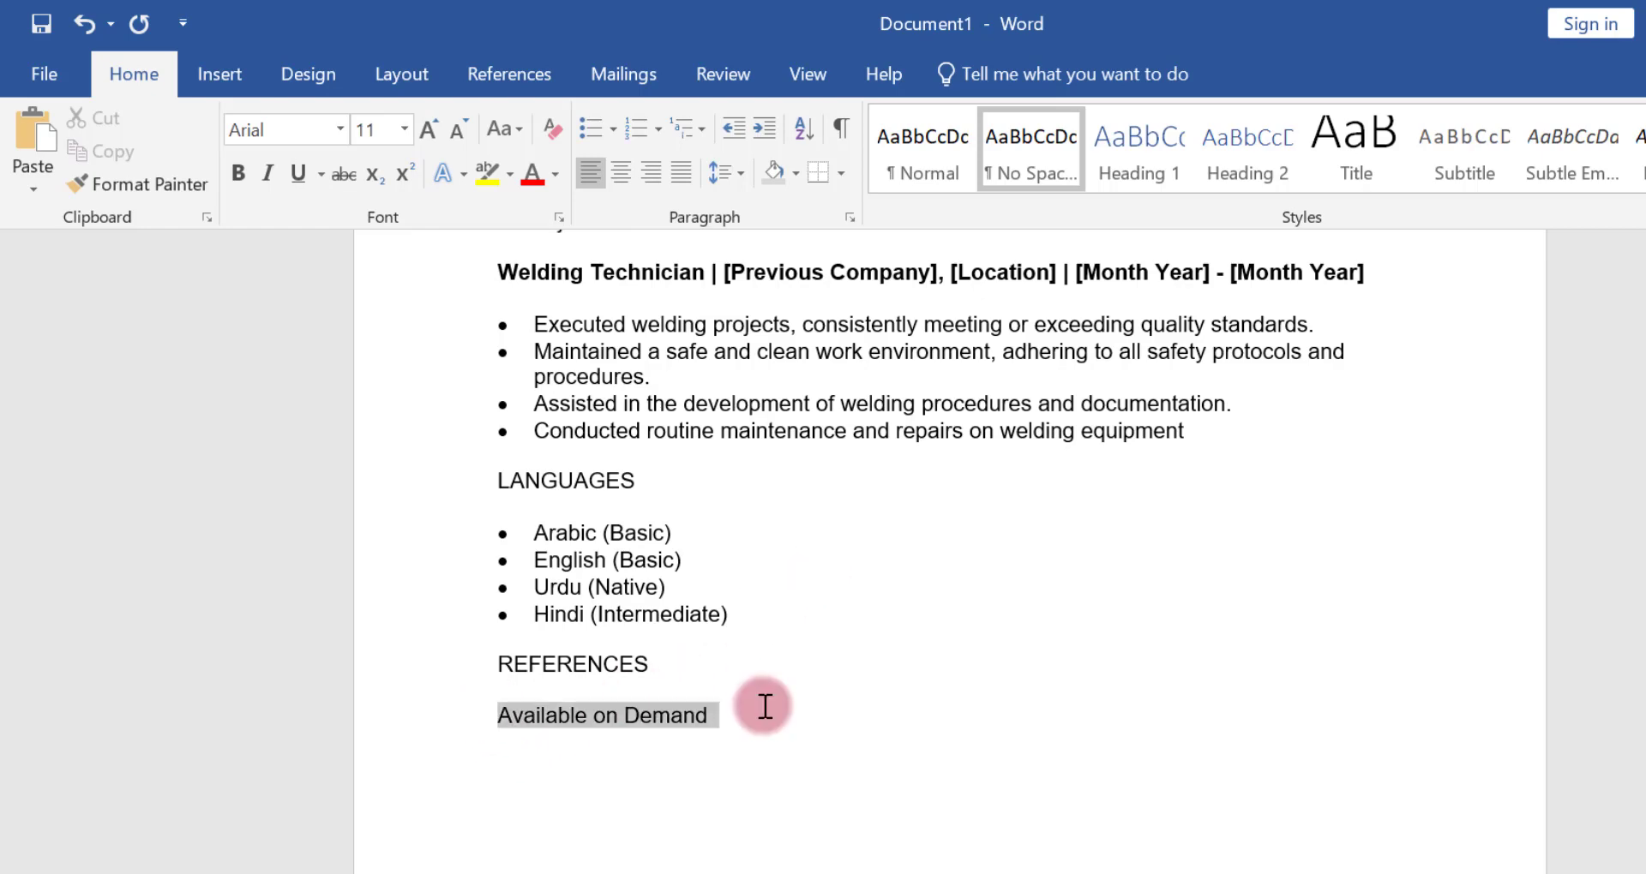
click(580, 128)
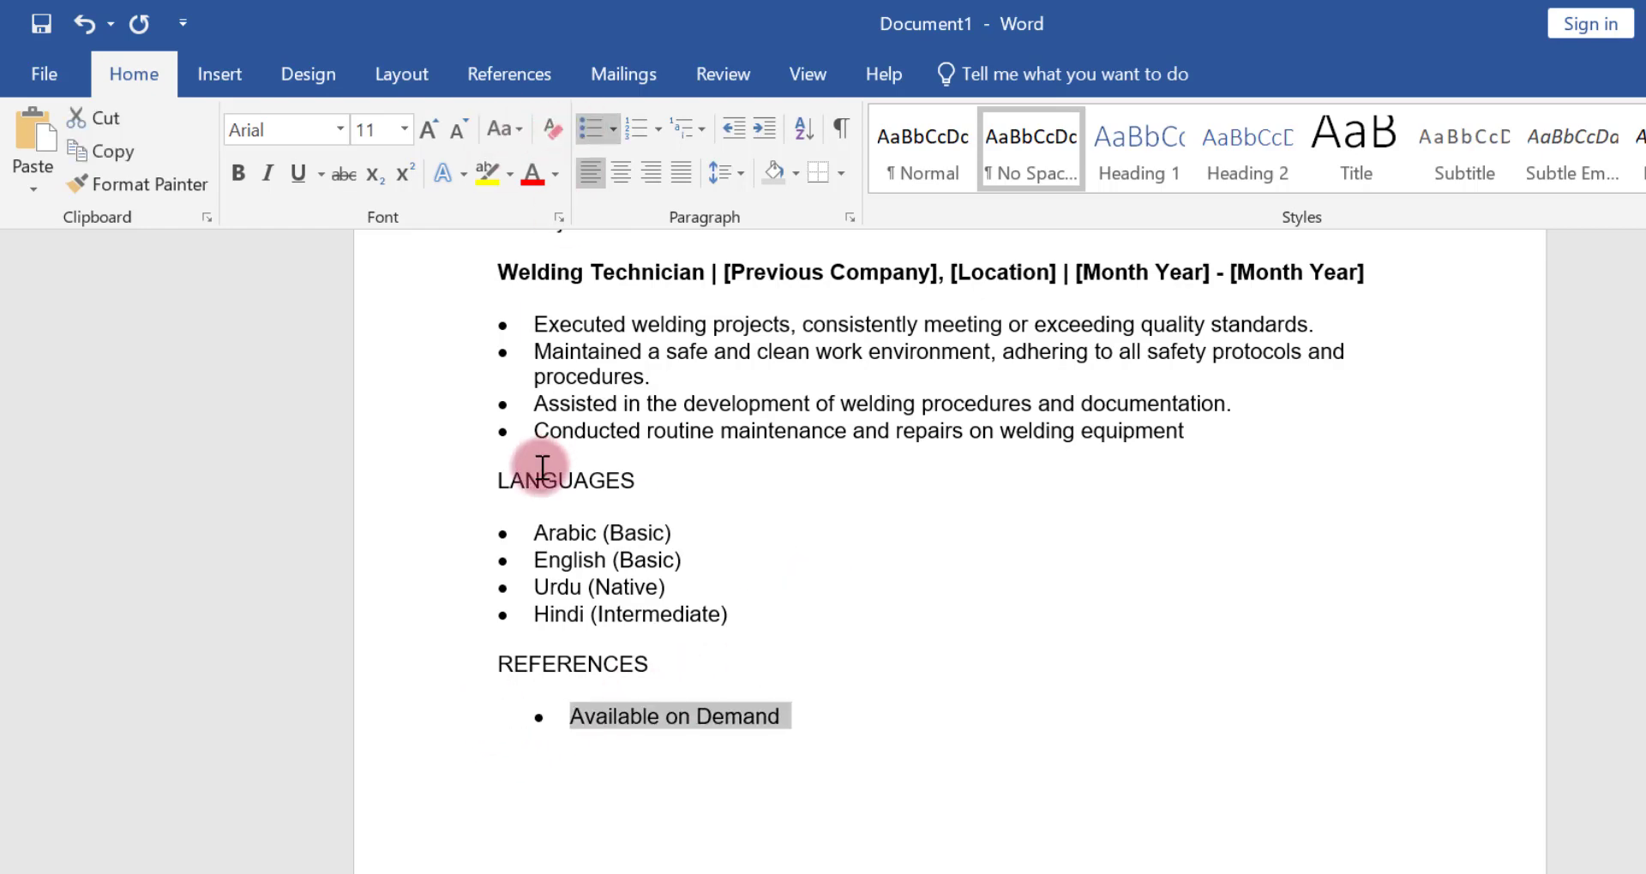
click(733, 127)
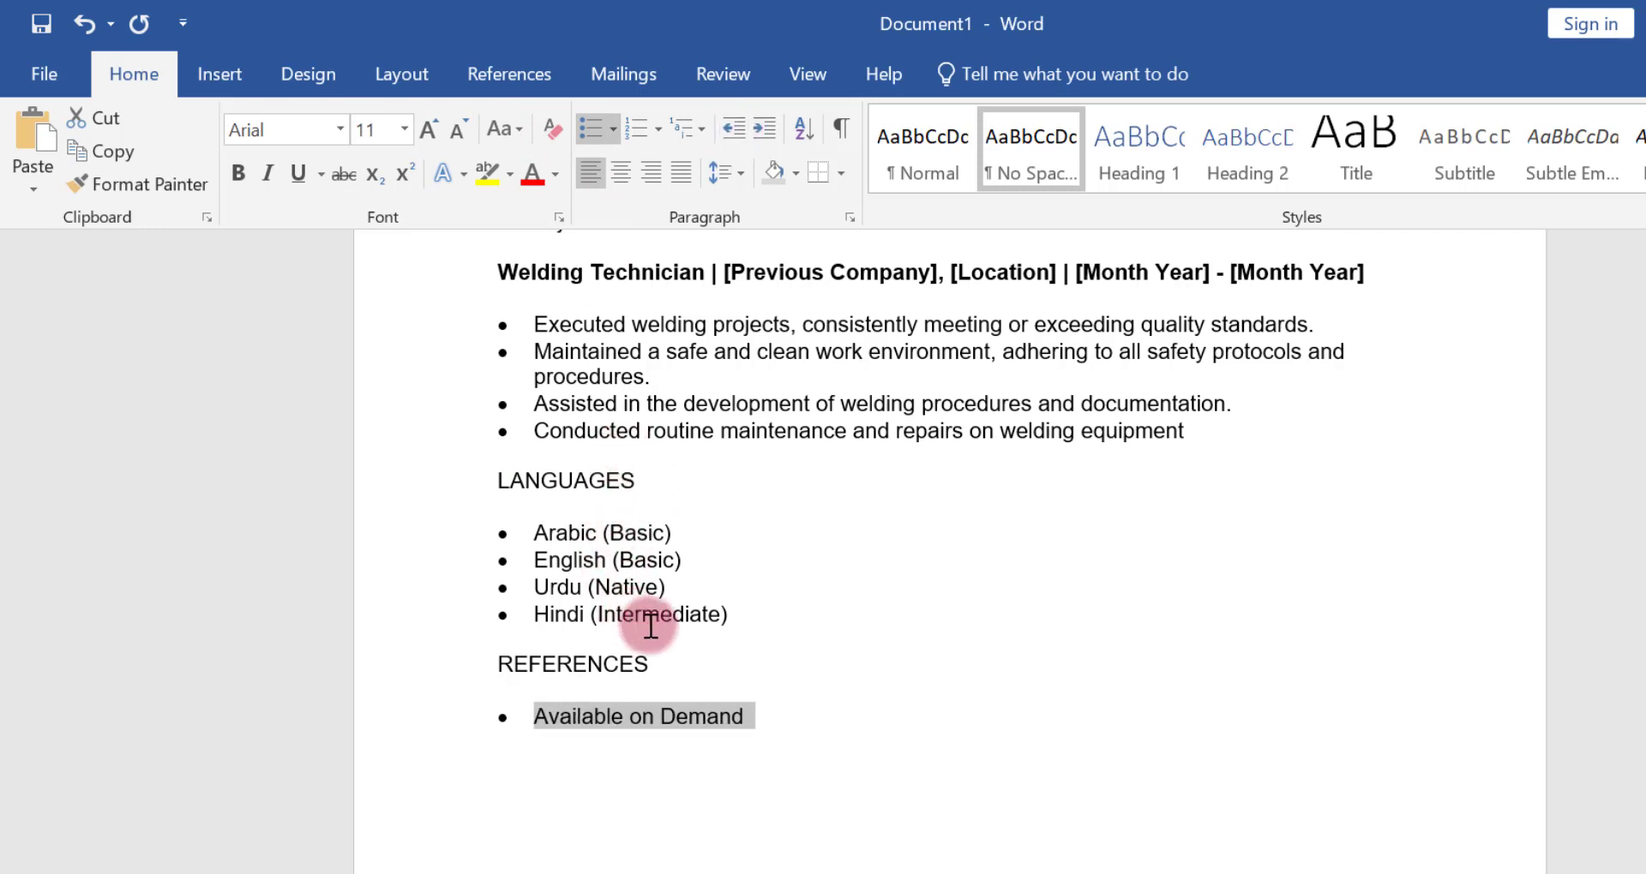
click(669, 546)
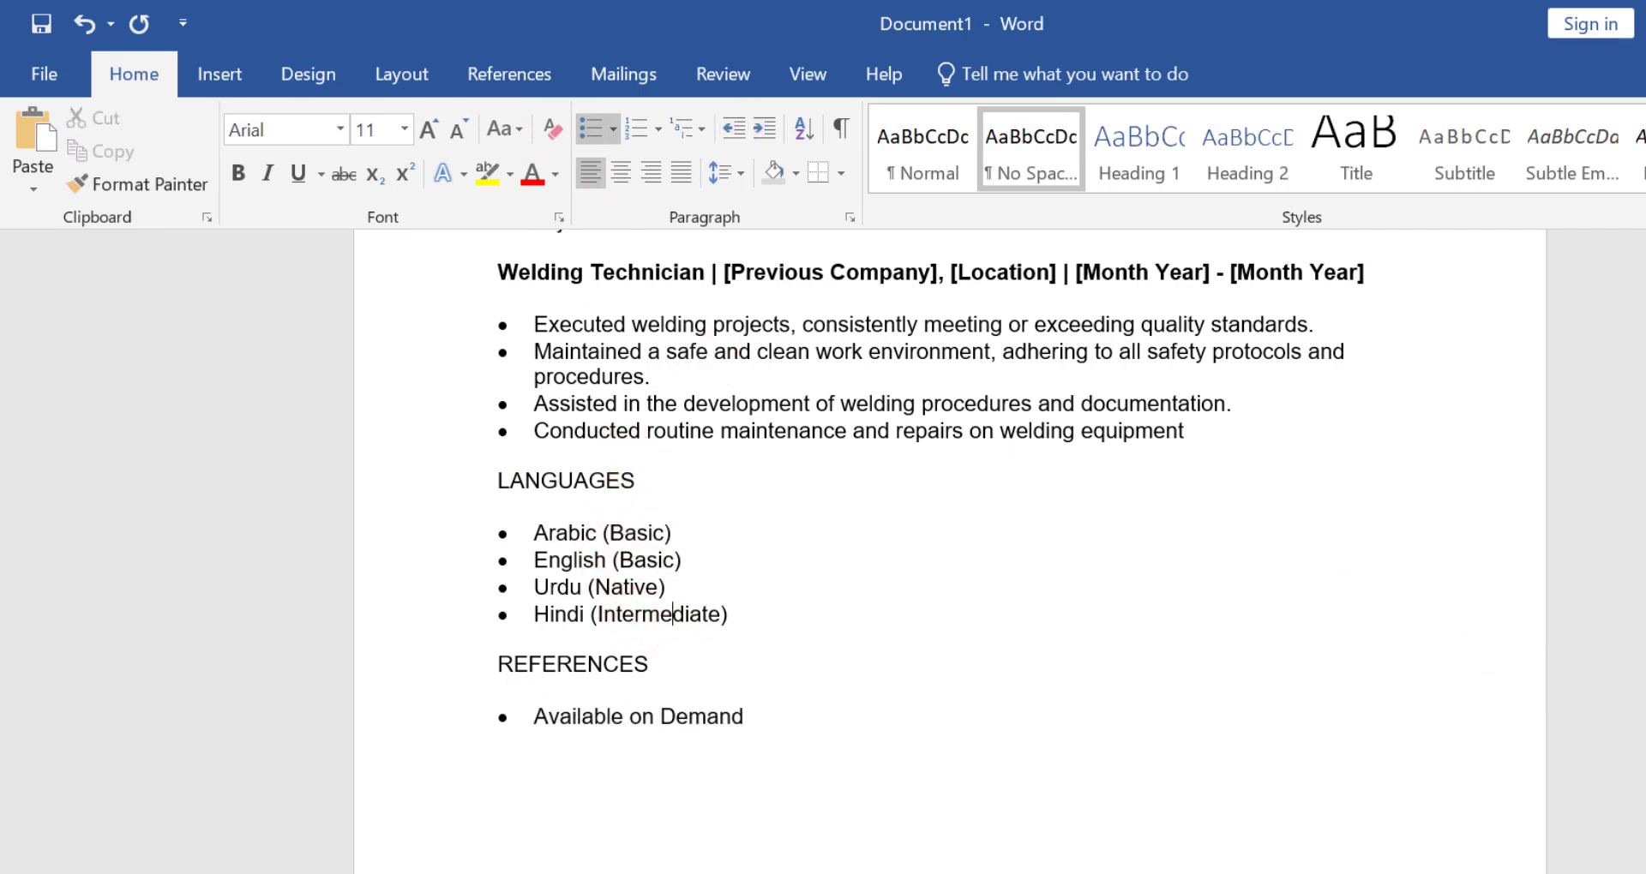
Copy the EXPERIENCE heading's formatting to the LANGUAGES and REFERENCES headings with Format Painter
scroll(1157, 300, up, 10)
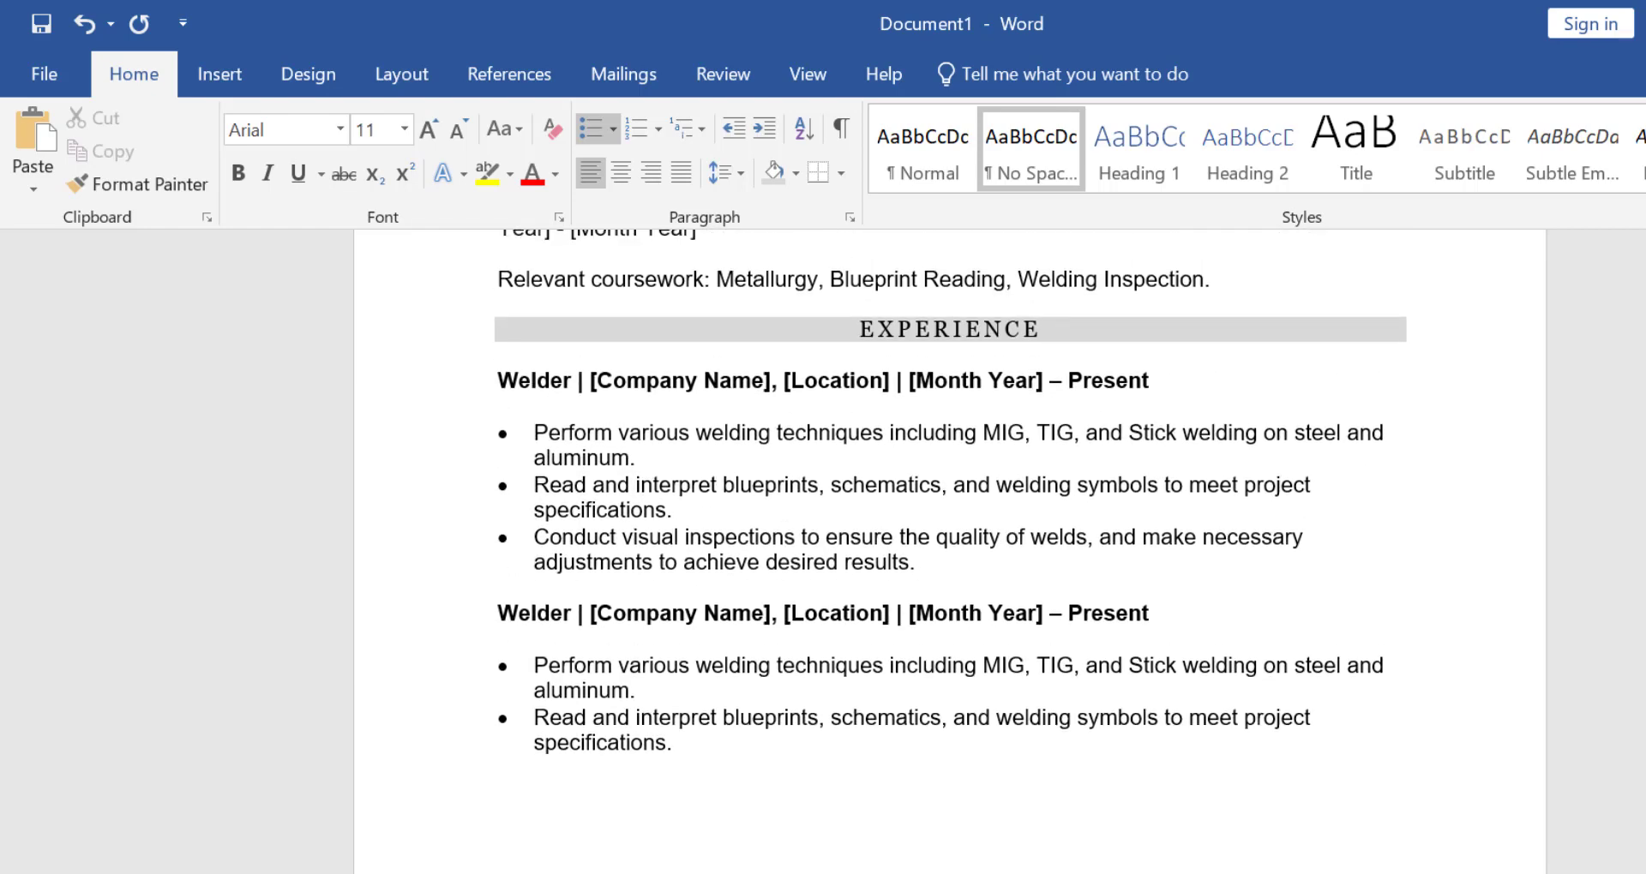
drag(949, 323, 868, 319)
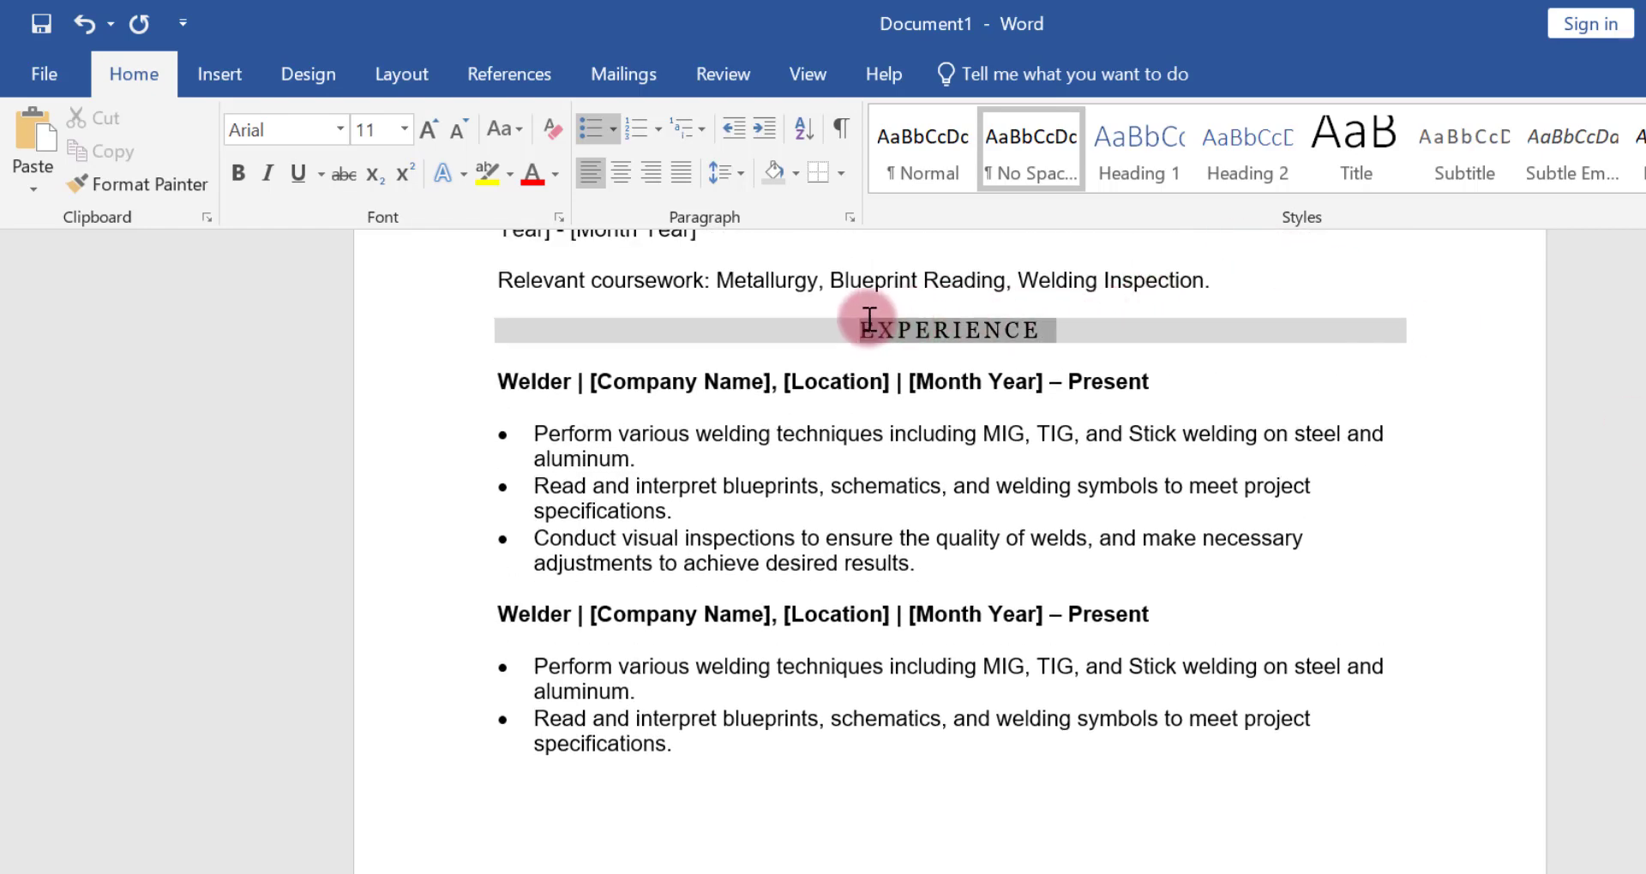
click(172, 184)
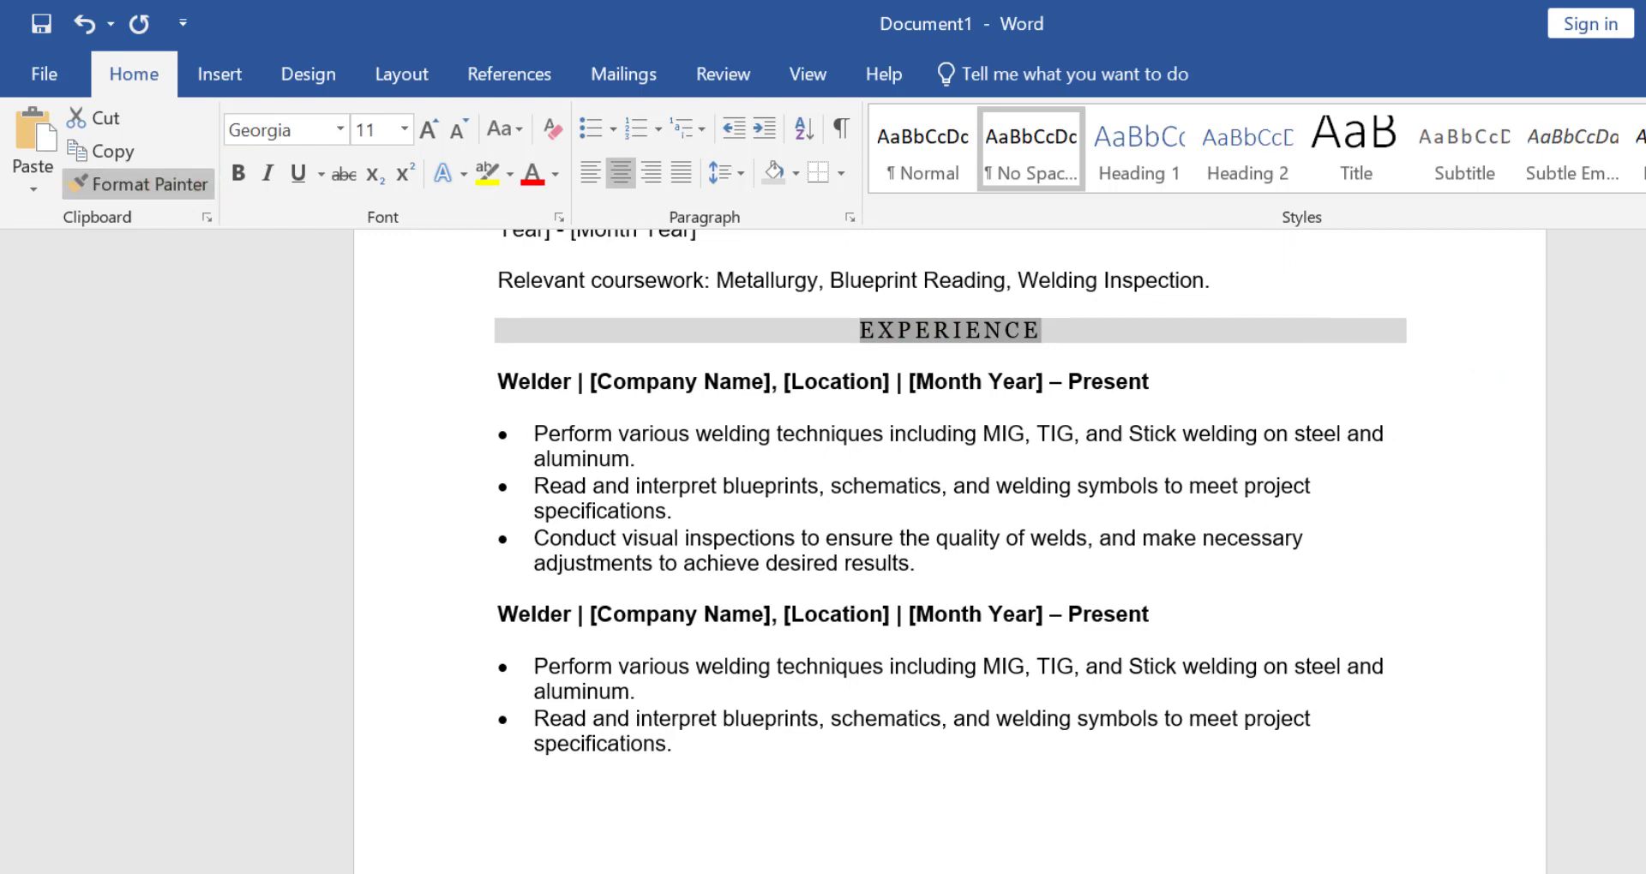
scroll(950, 548, down, 12)
scroll(950, 549, up, 3)
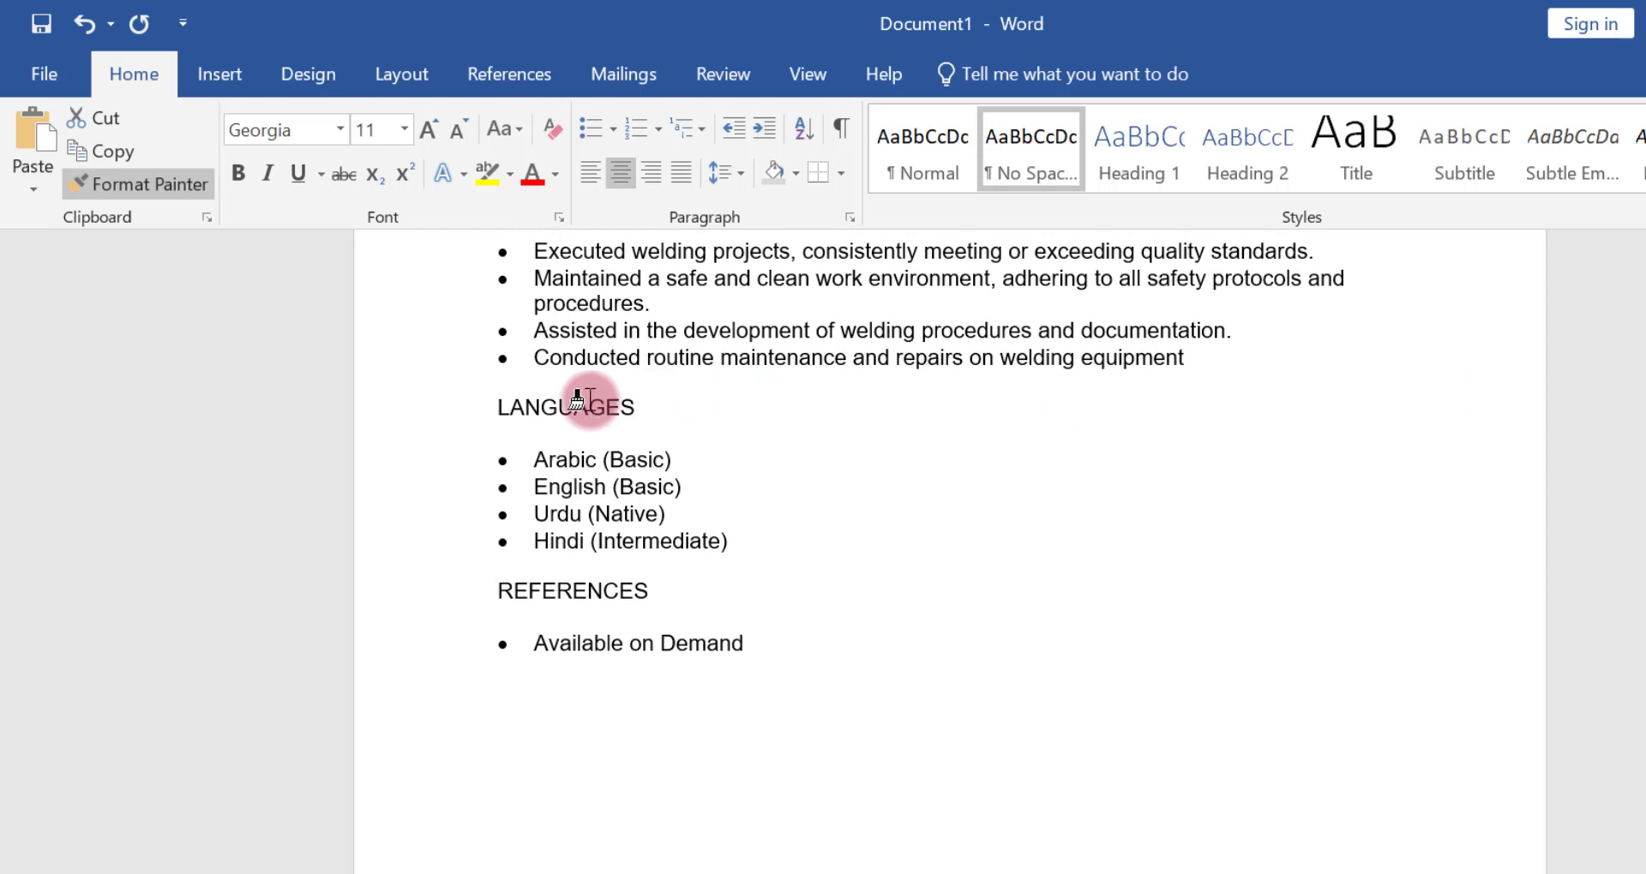
drag(576, 399, 468, 400)
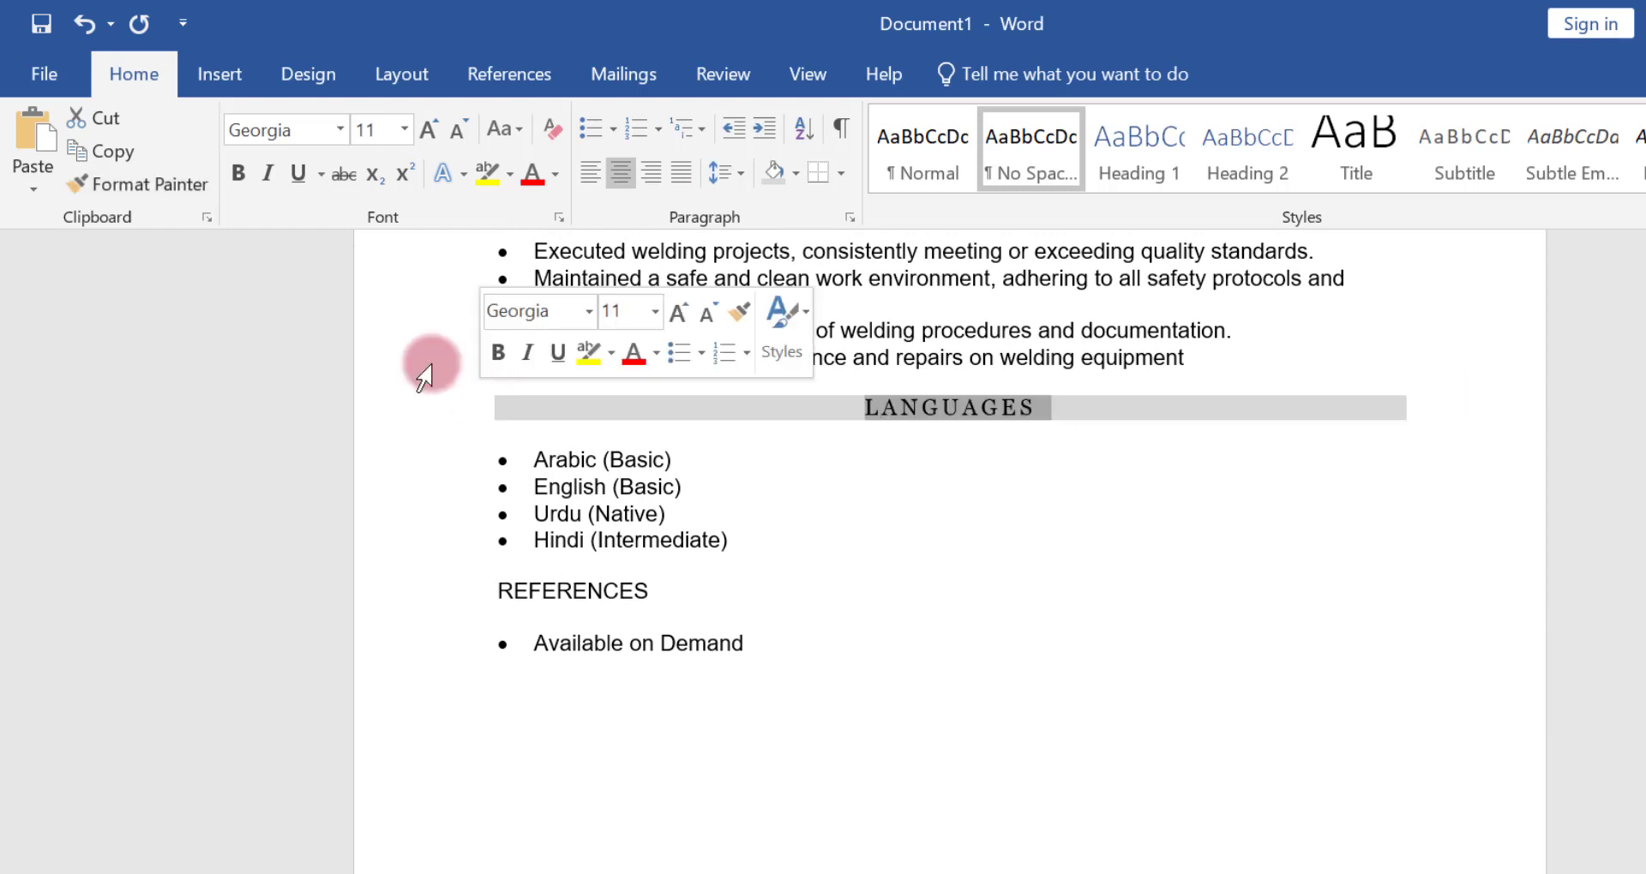
click(144, 189)
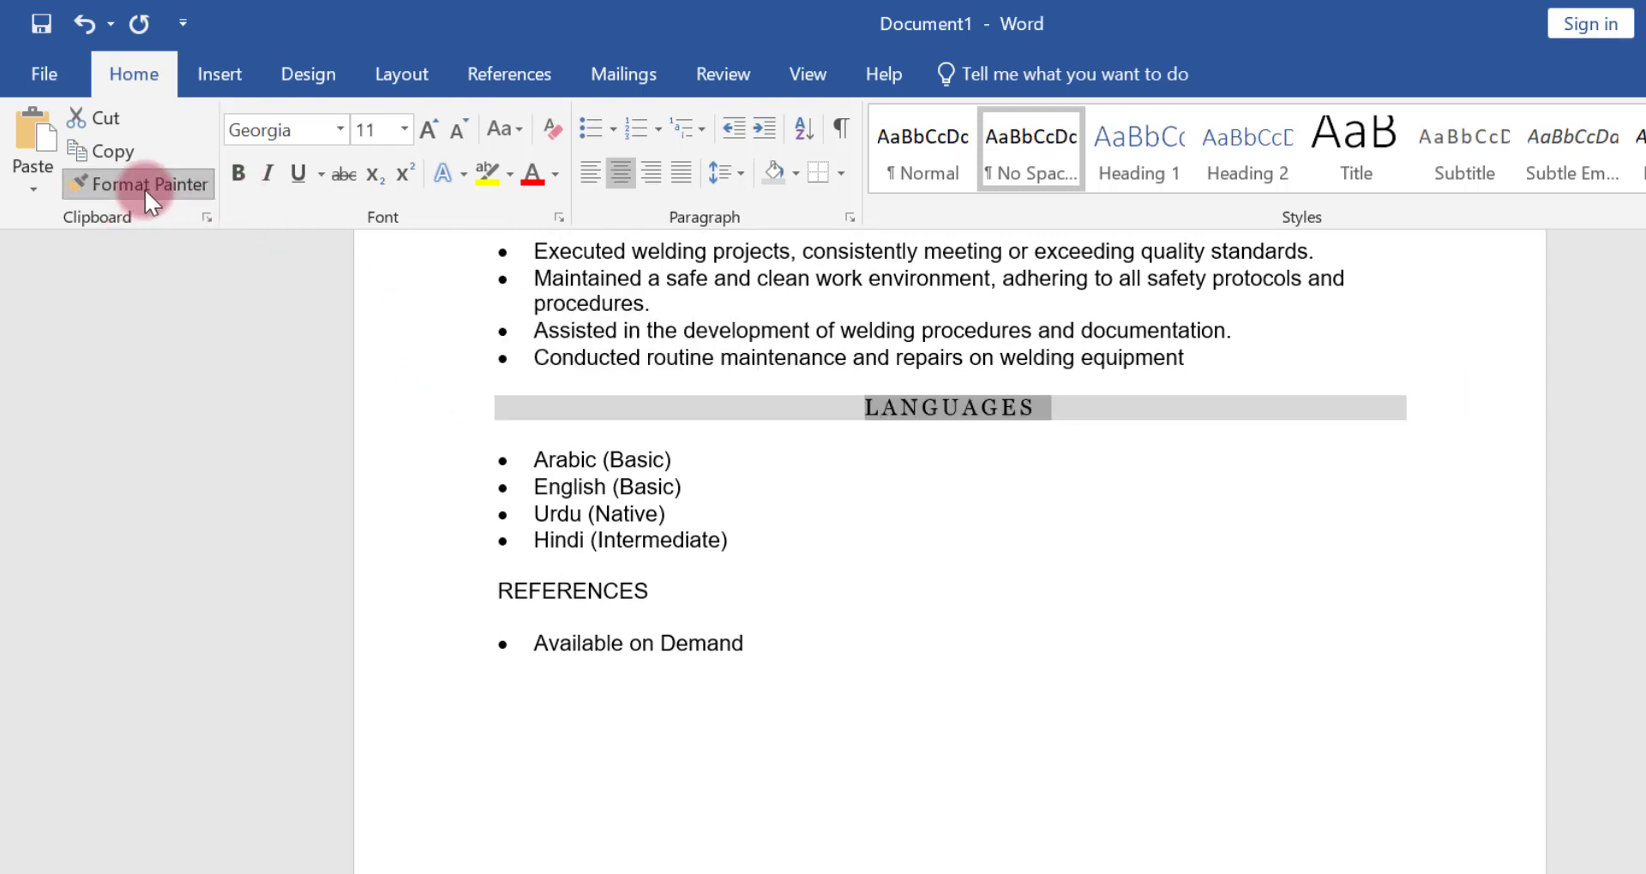
drag(522, 590, 481, 590)
click(1558, 676)
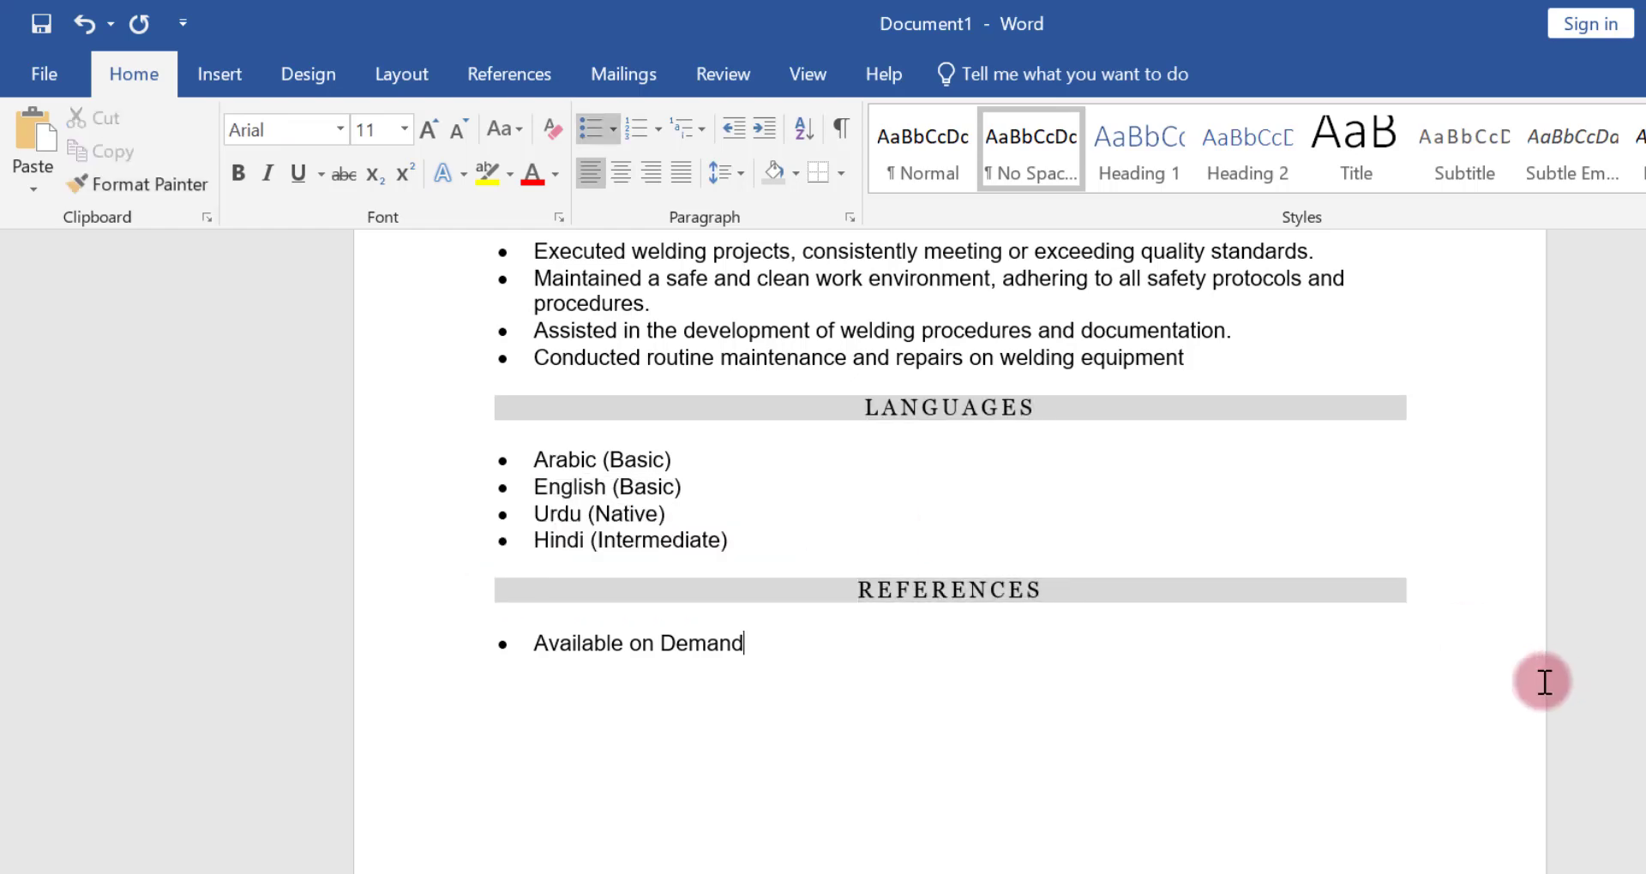
Draw a rectangle as a photo frame beside the name and contact details at the top of page one
scroll(949, 553, up, 10)
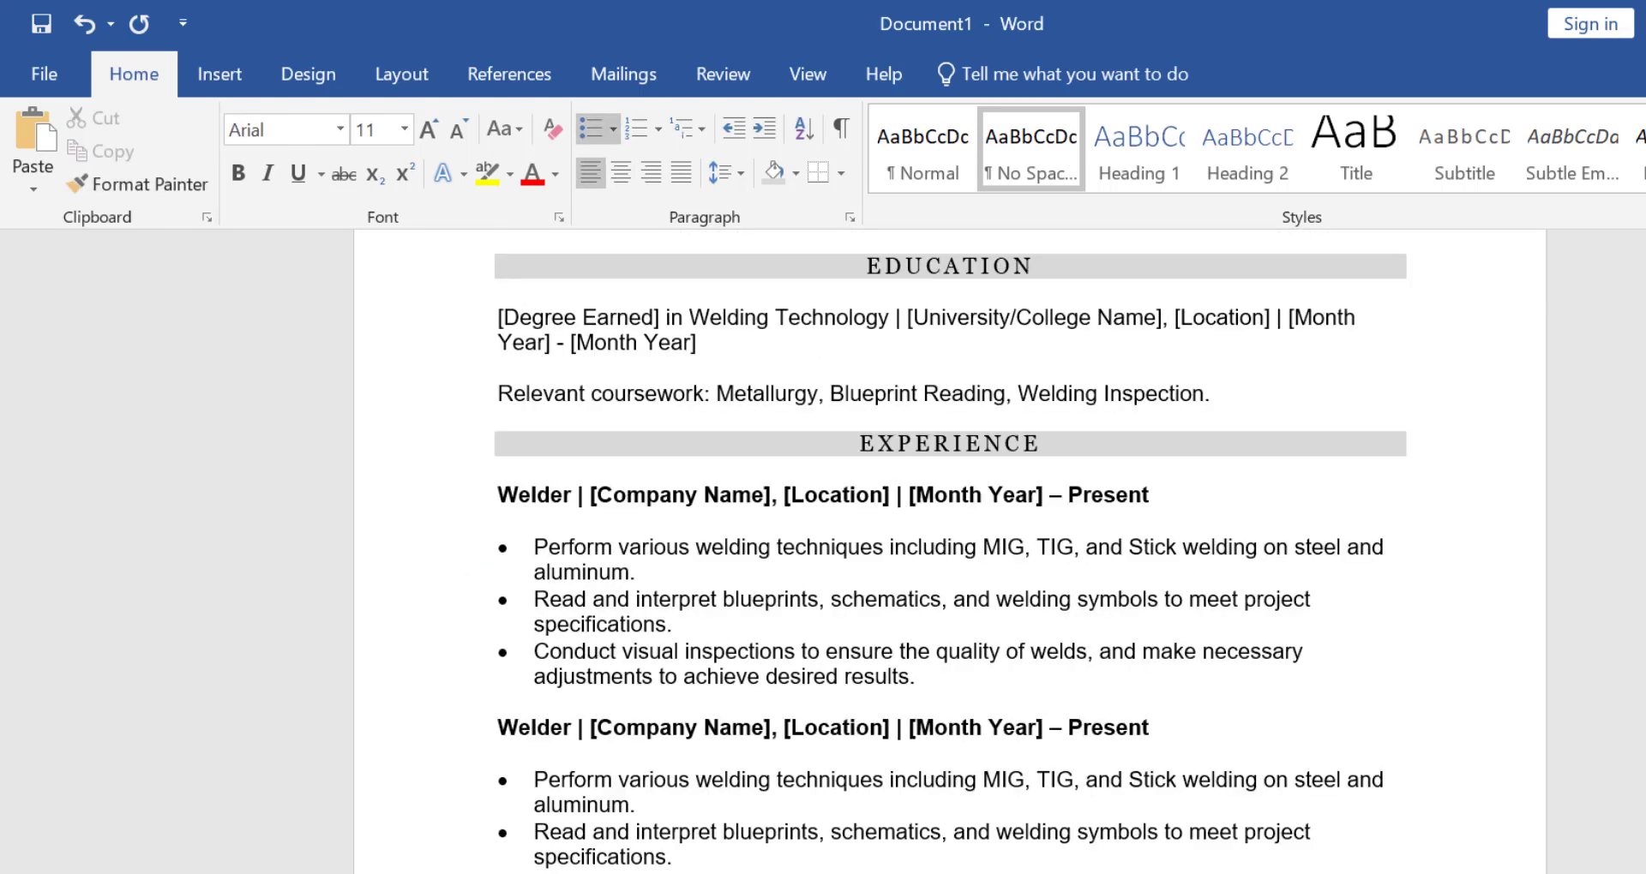
scroll(950, 553, up, 5)
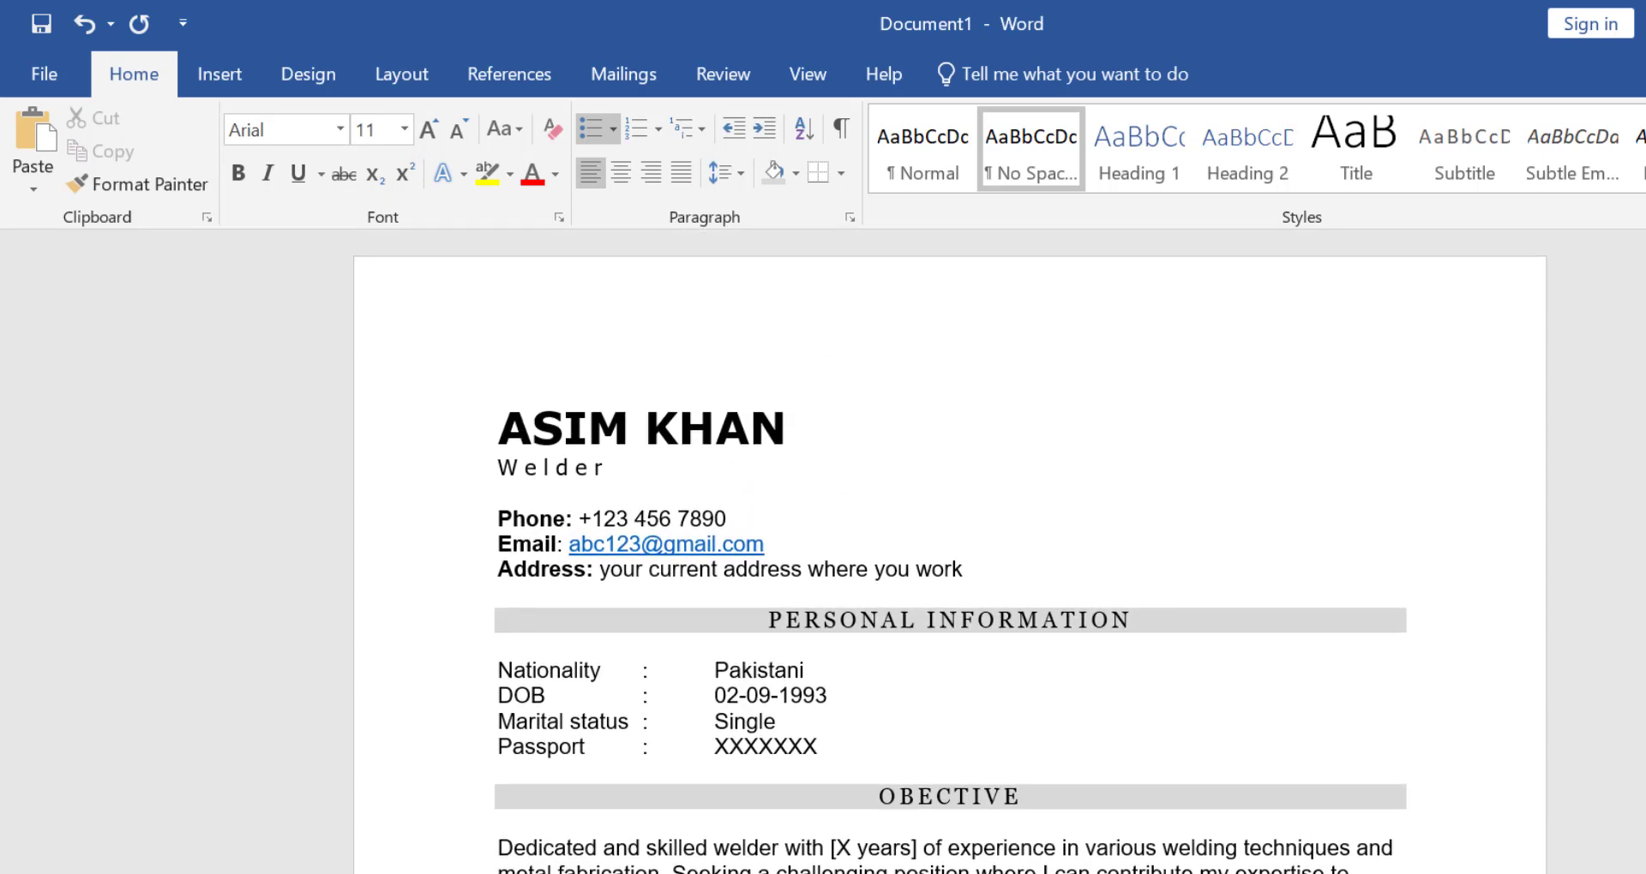
click(248, 72)
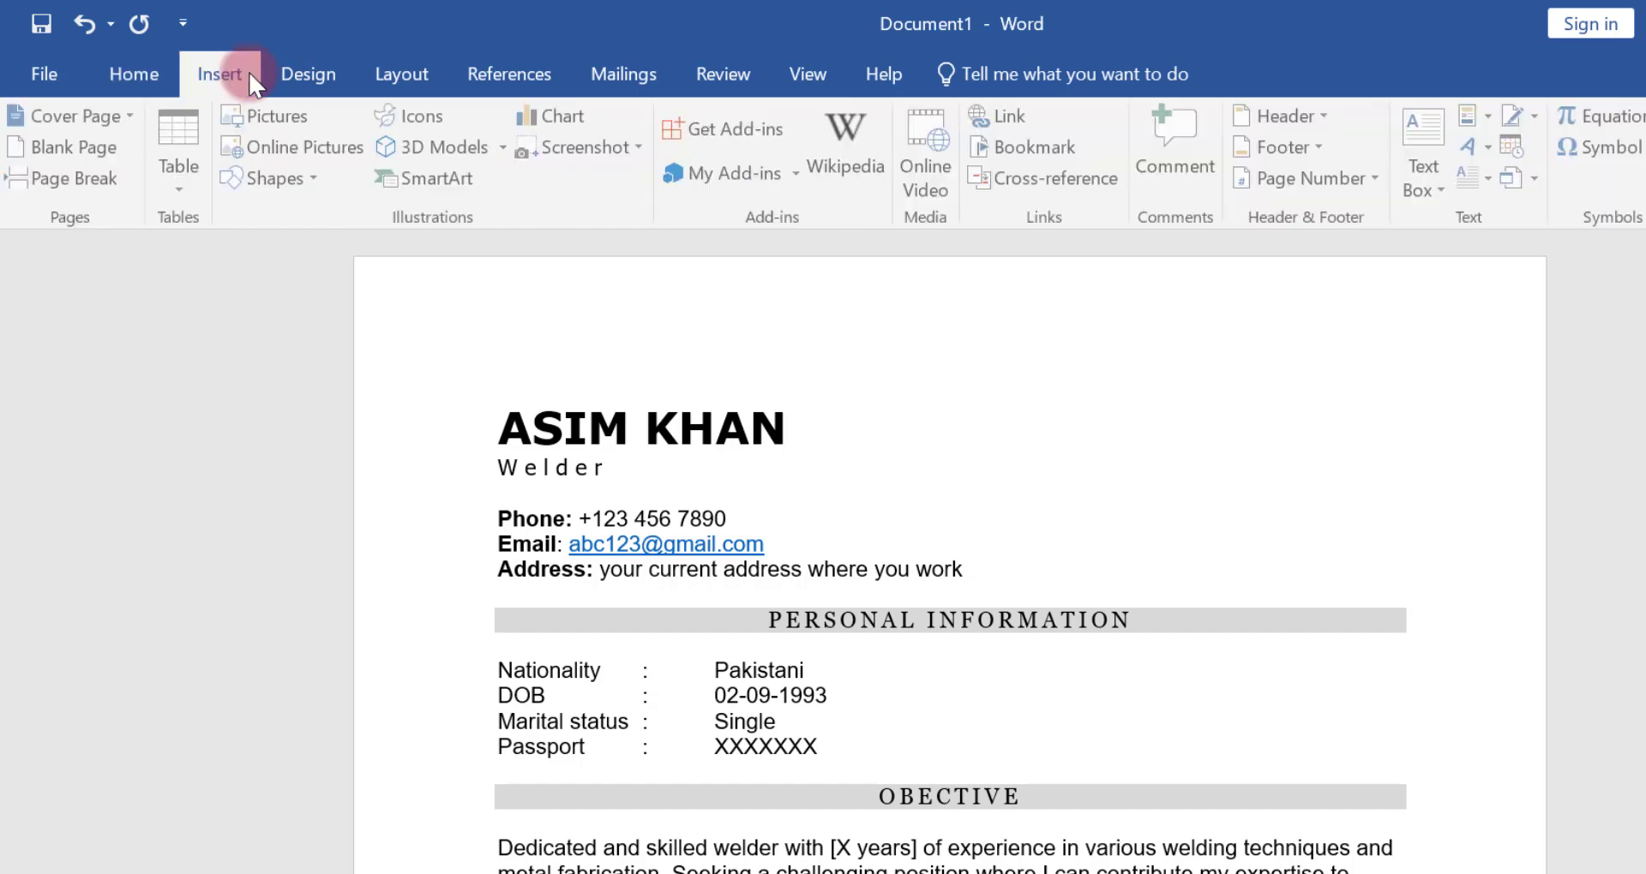
click(284, 192)
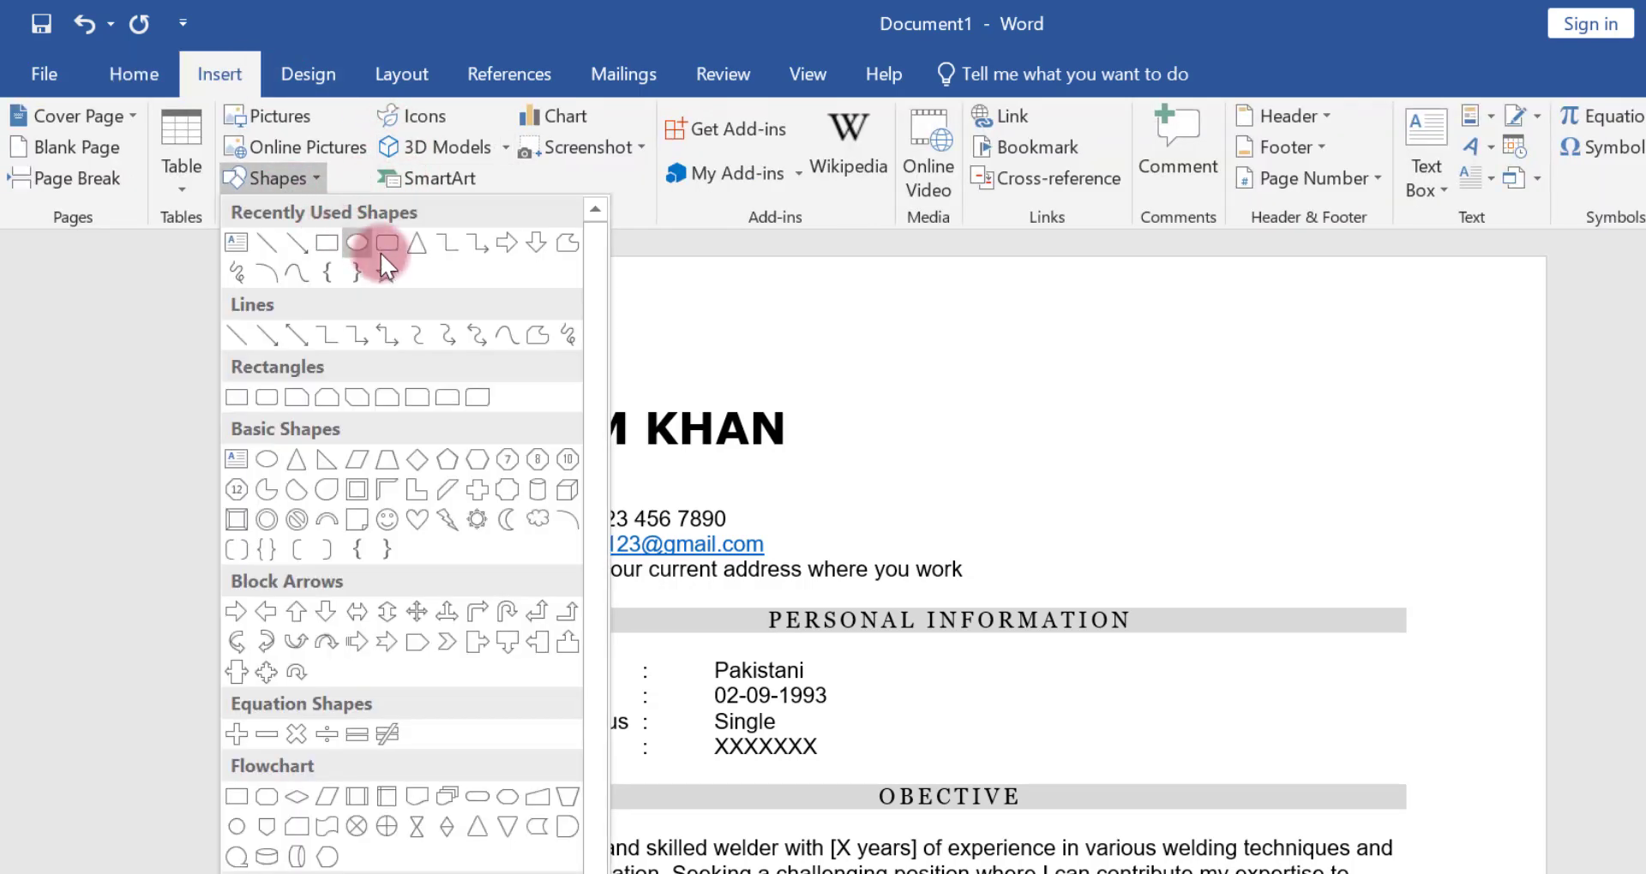
click(332, 246)
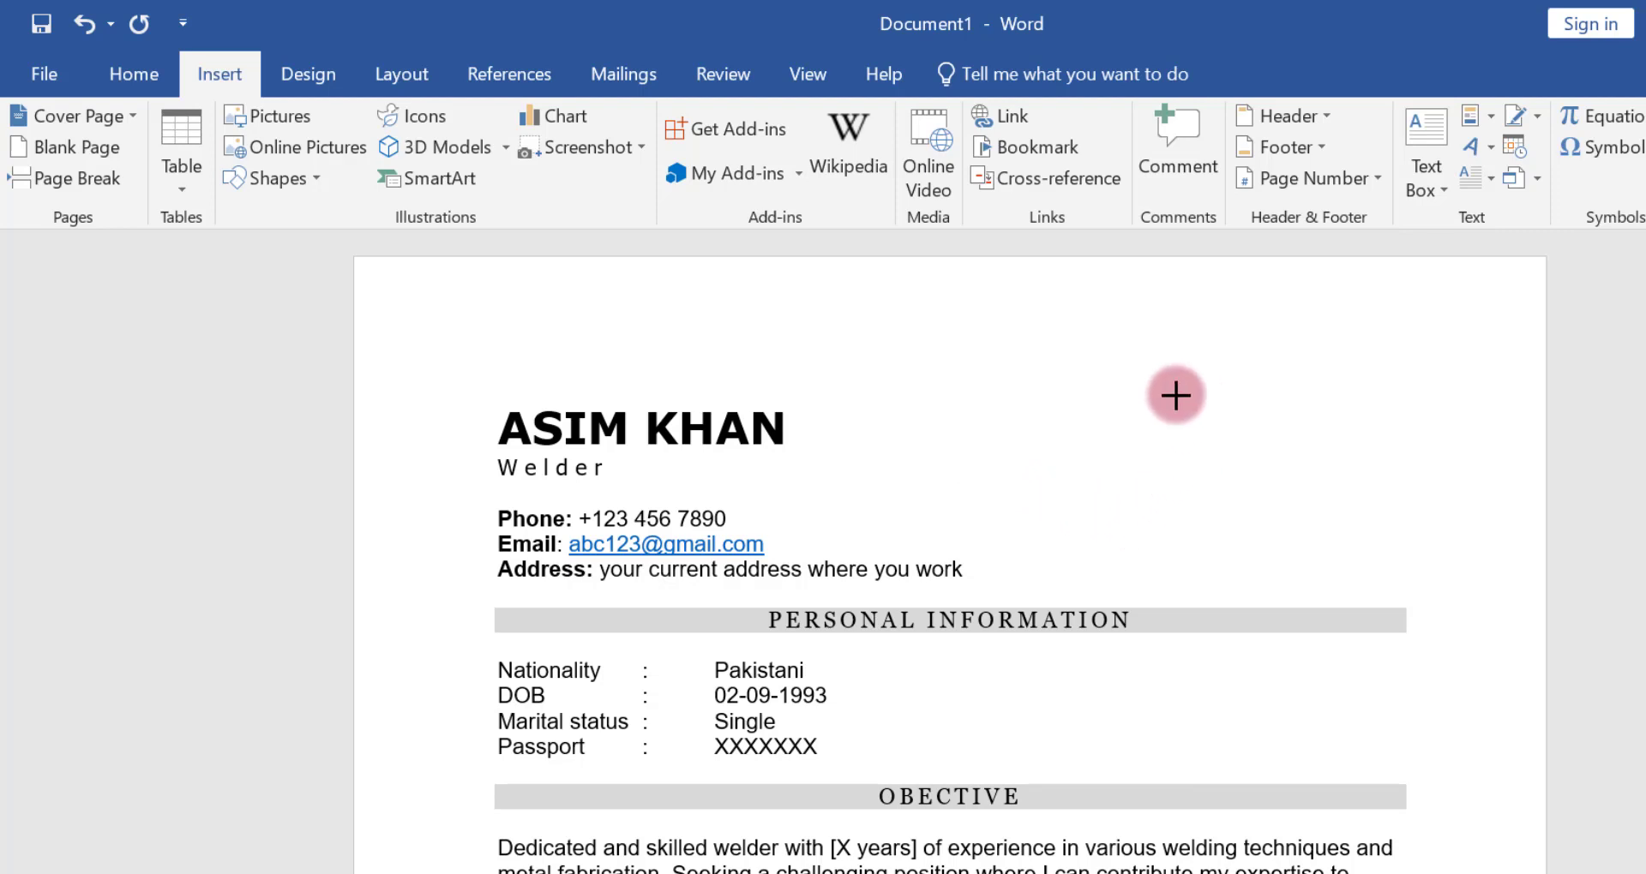
mouse_move(1171, 394)
mouse_down()
mouse_move(1309, 570)
mouse_move(1352, 591)
mouse_up()
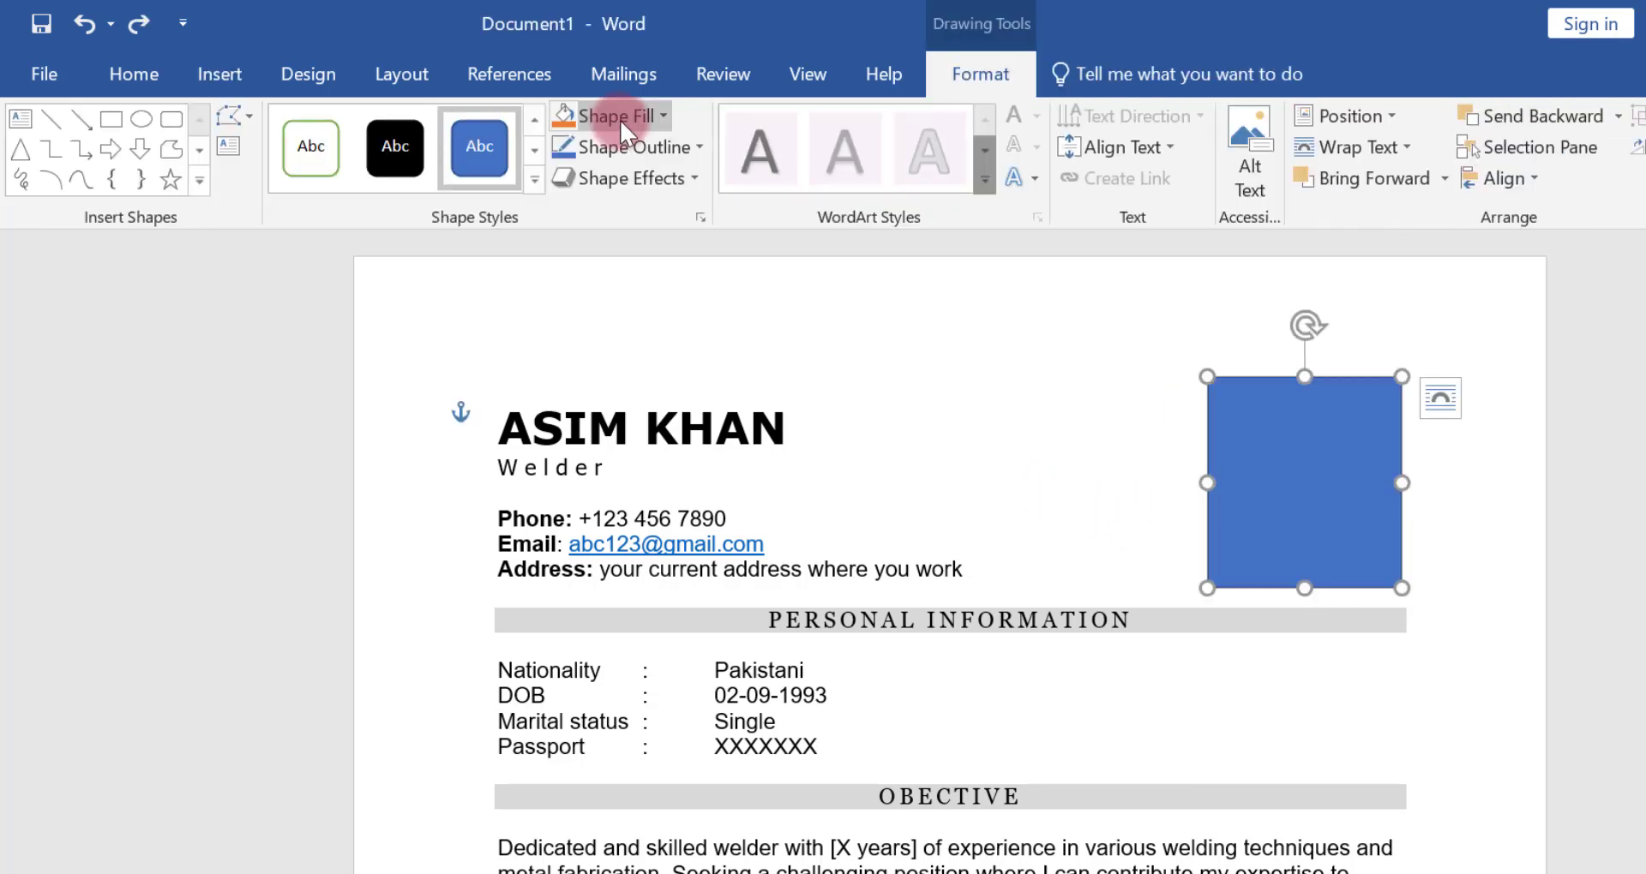
Fill the photo frame with the picture "my pic" from the Downloads folder
click(620, 120)
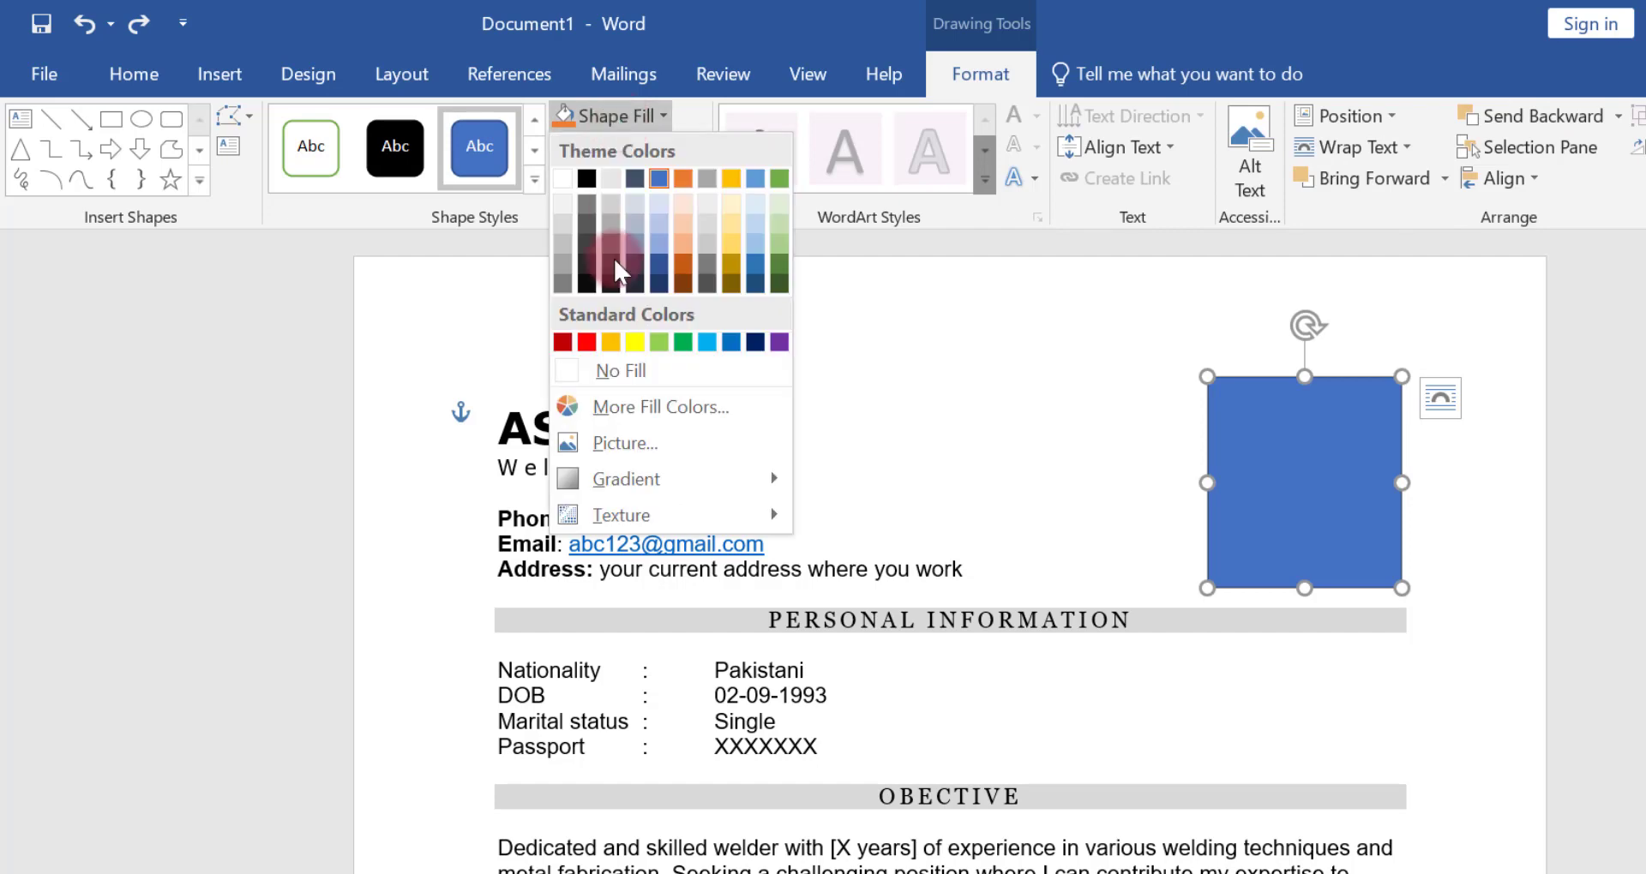
click(614, 446)
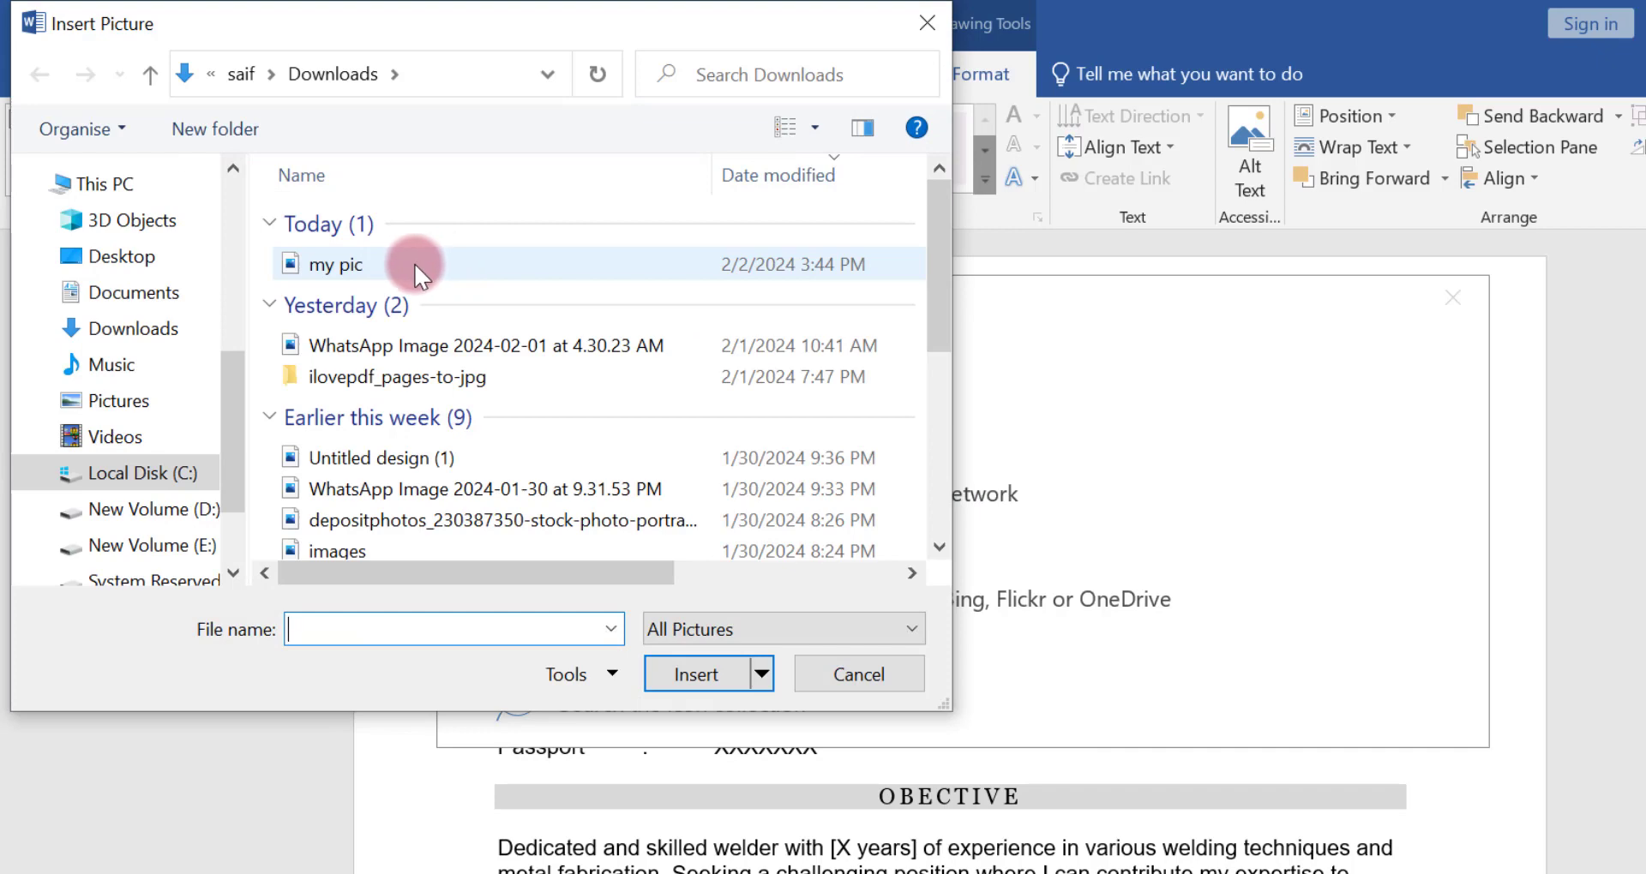
click(414, 264)
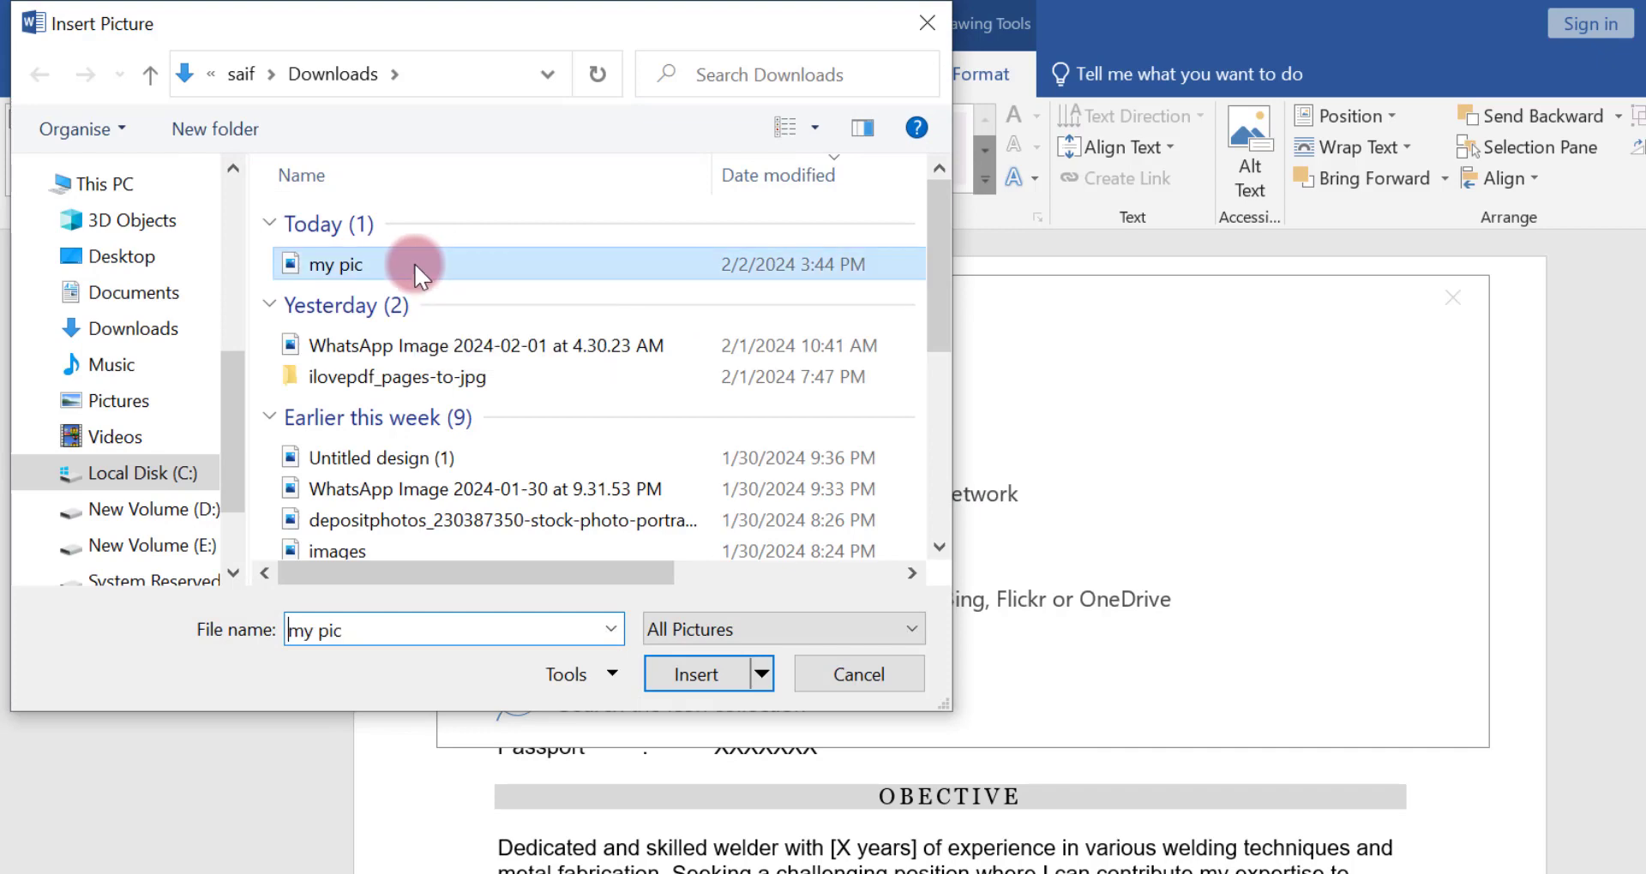
click(697, 670)
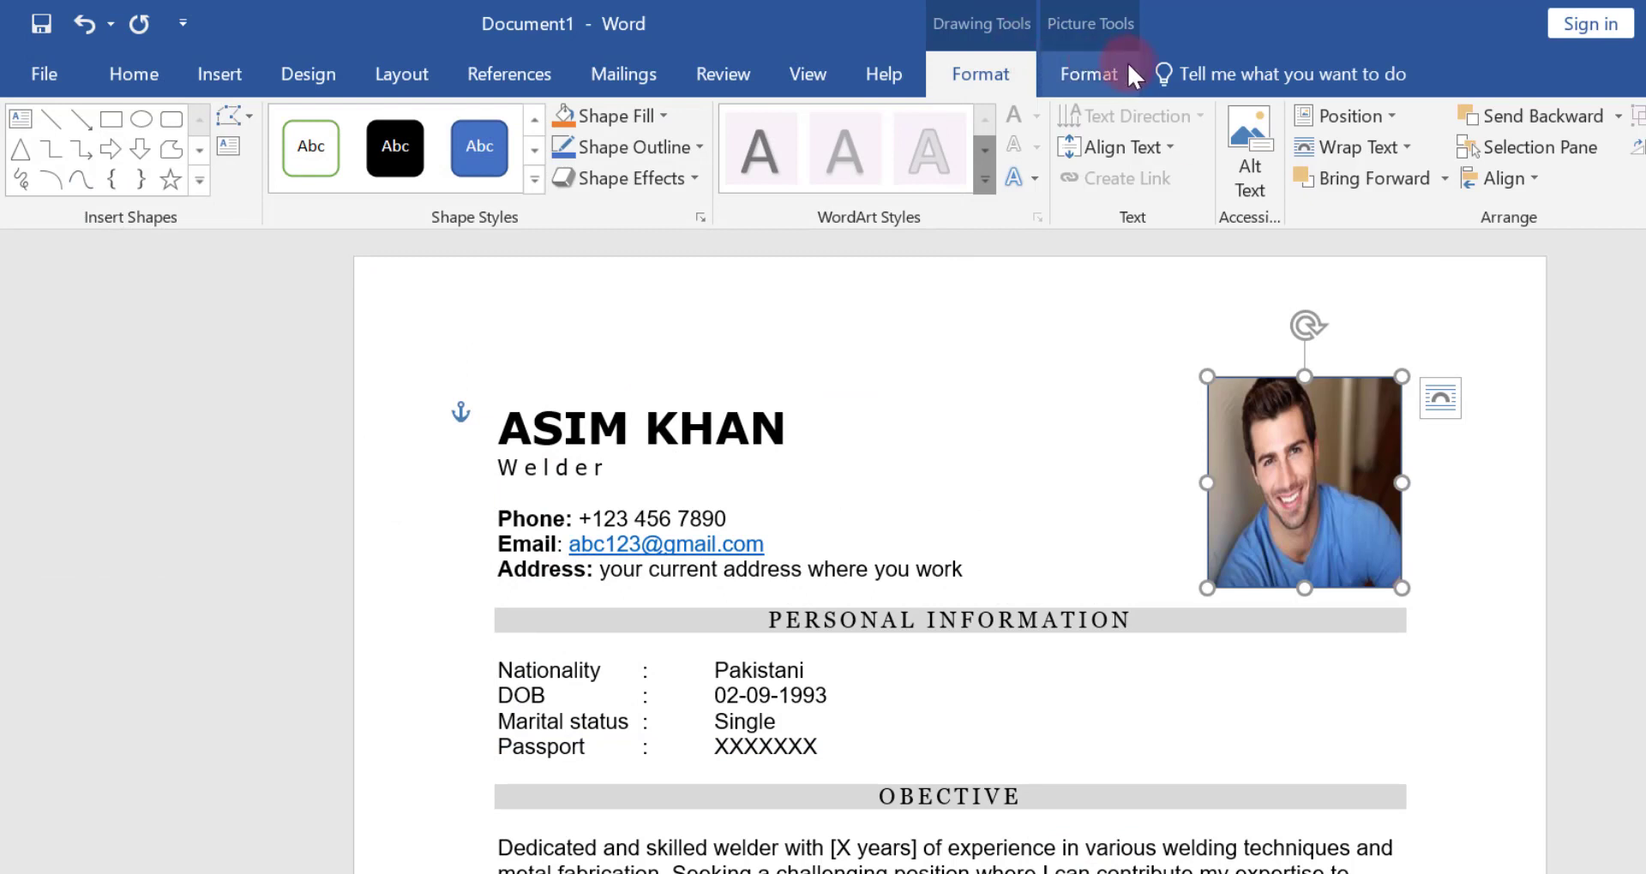
Crop the photo by enlarging and repositioning the picture inside its frame so the face is centred without distortion
click(1085, 57)
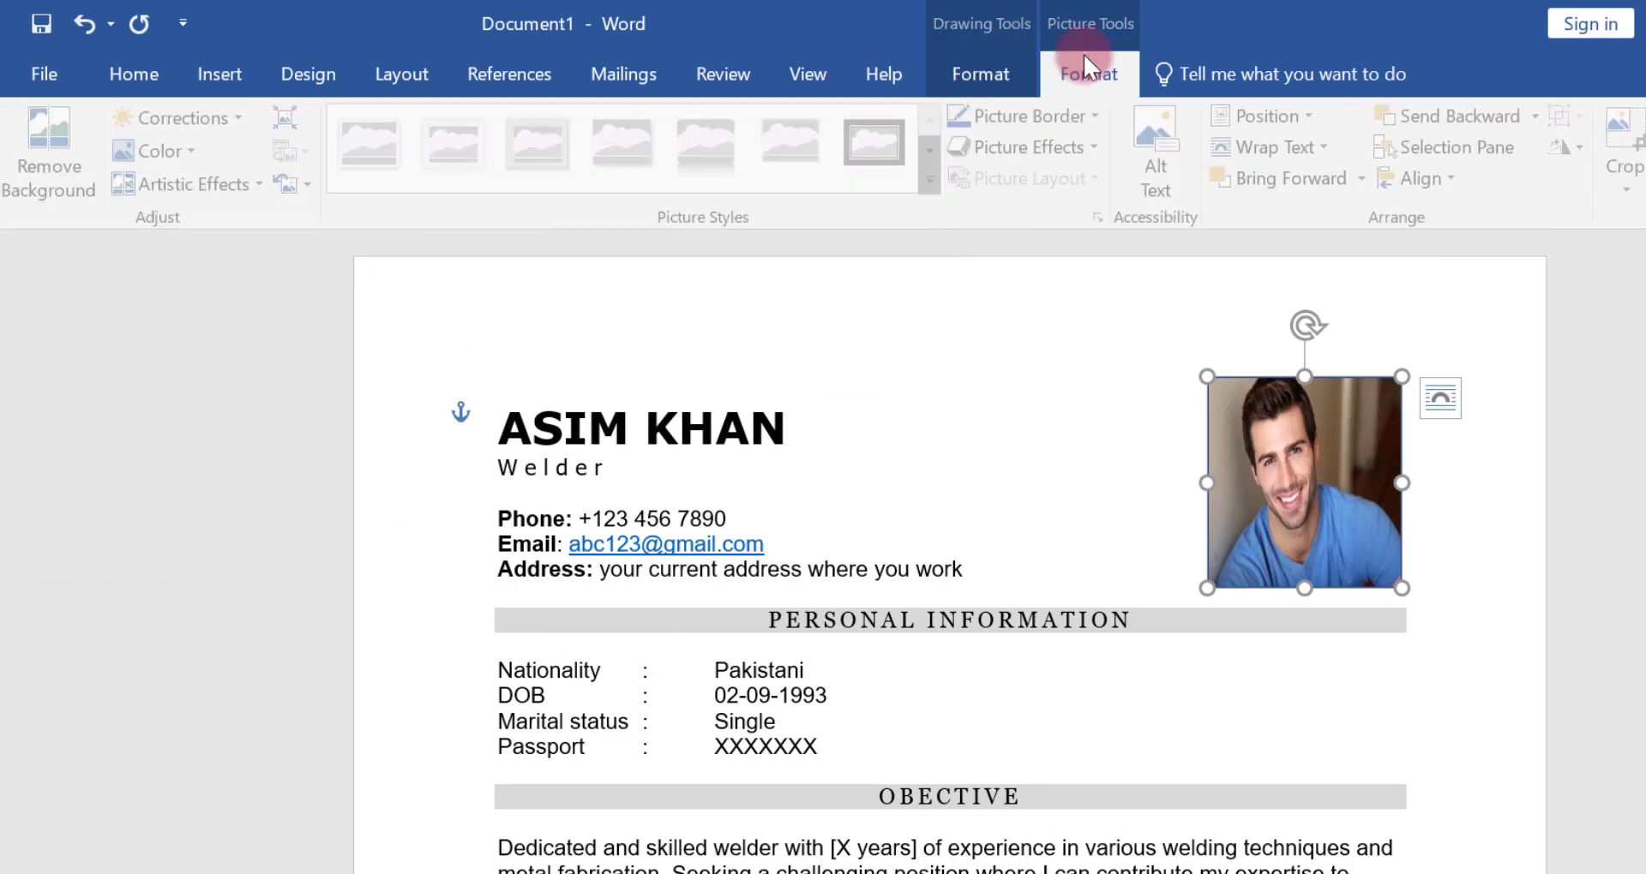
click(1626, 151)
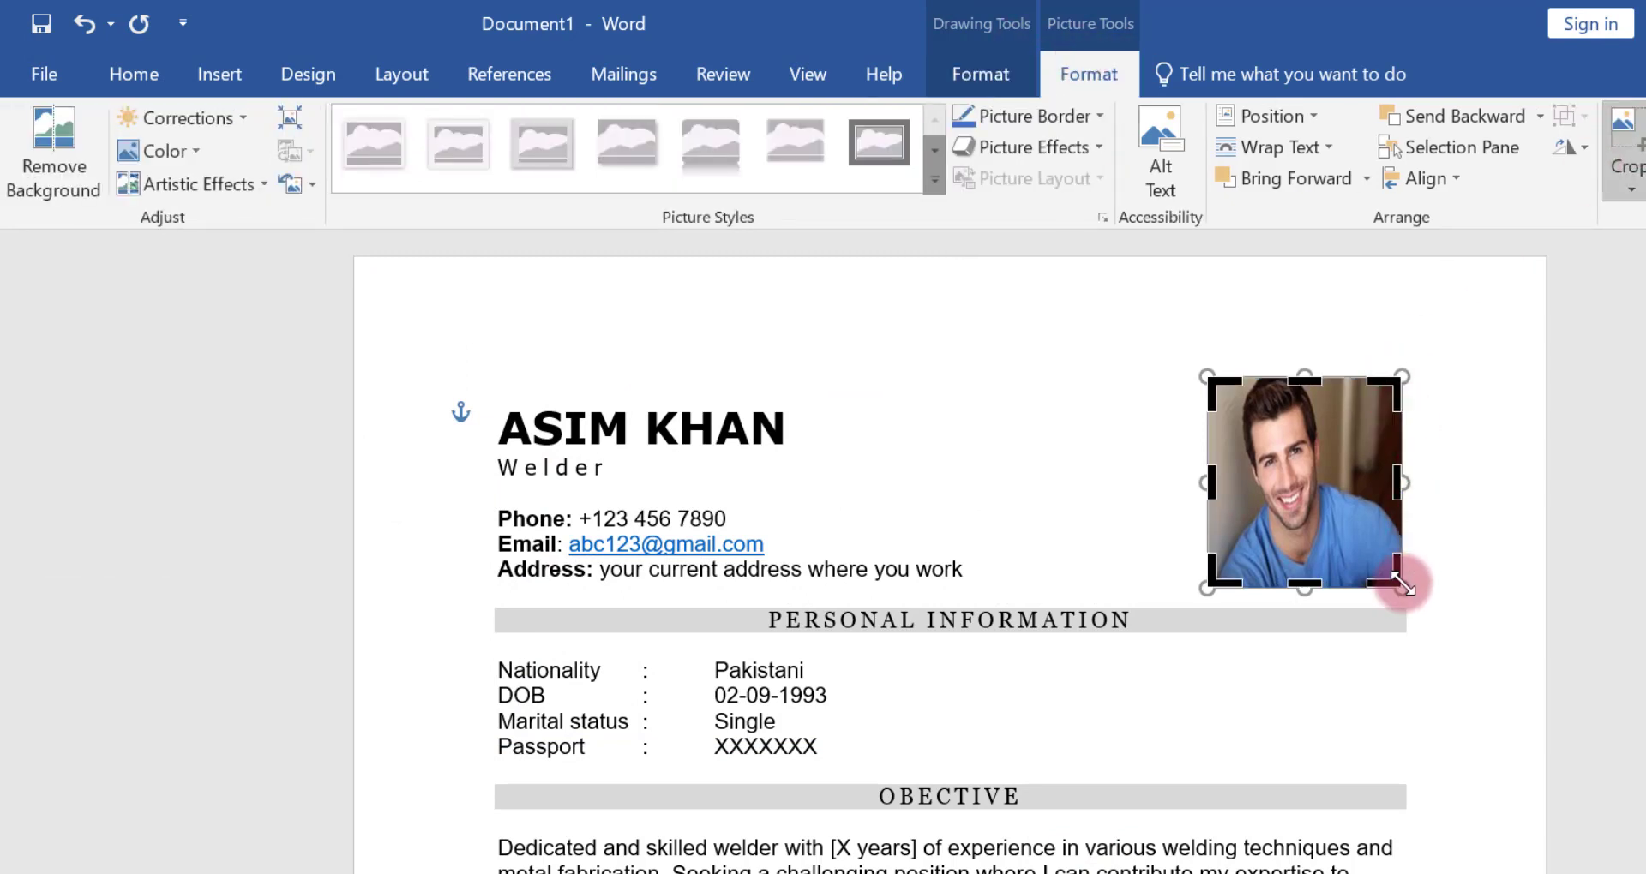
drag(1403, 587, 1471, 604)
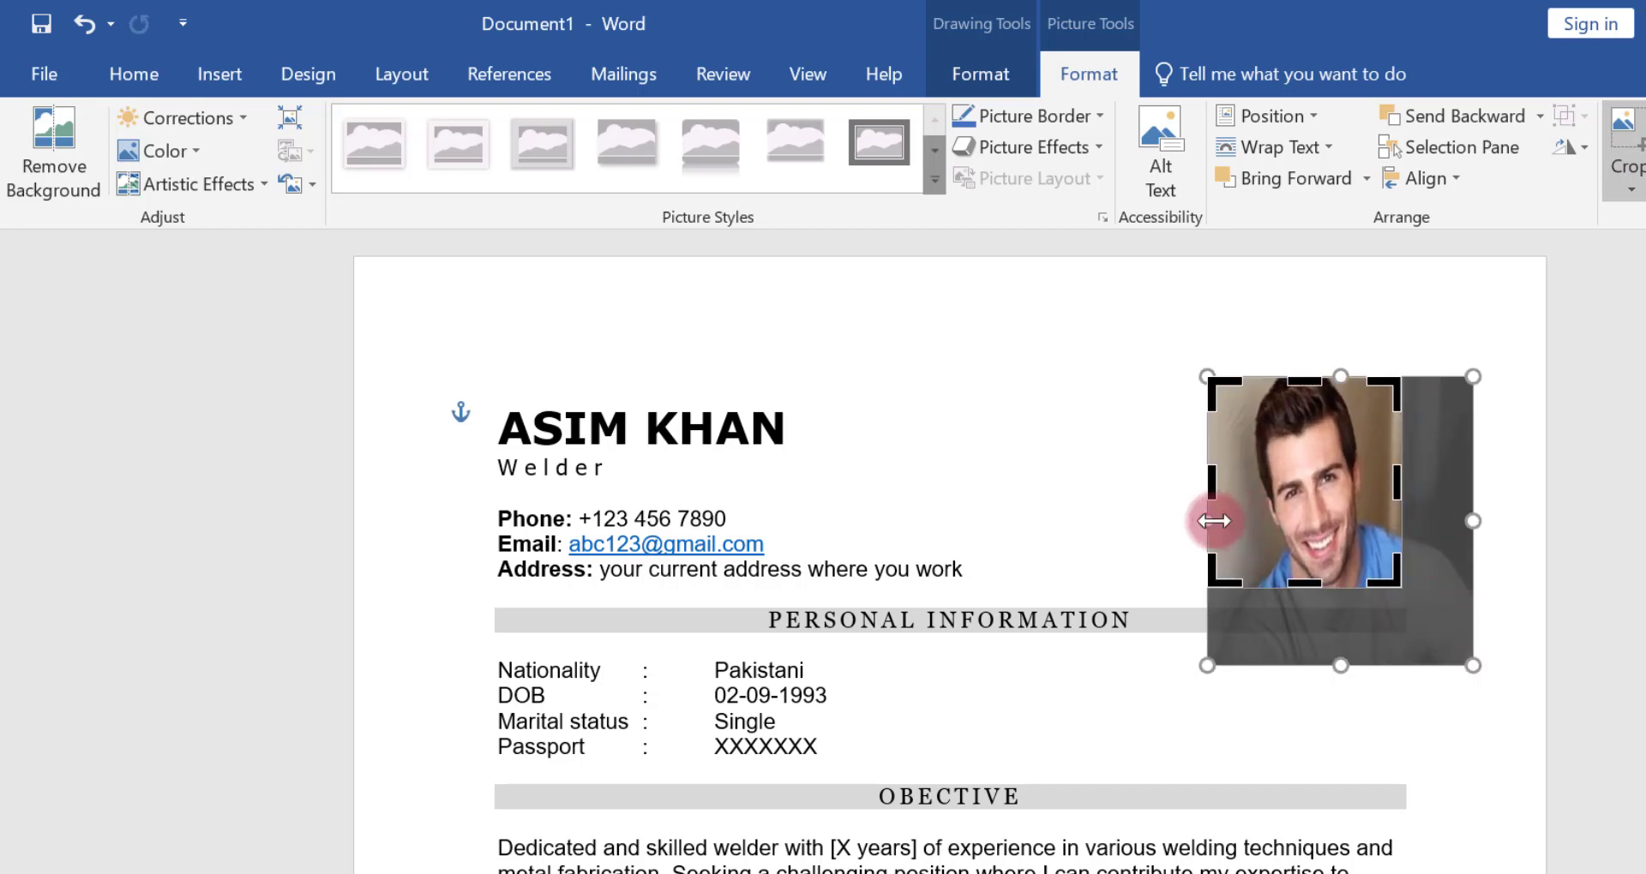
drag(1196, 520, 1113, 513)
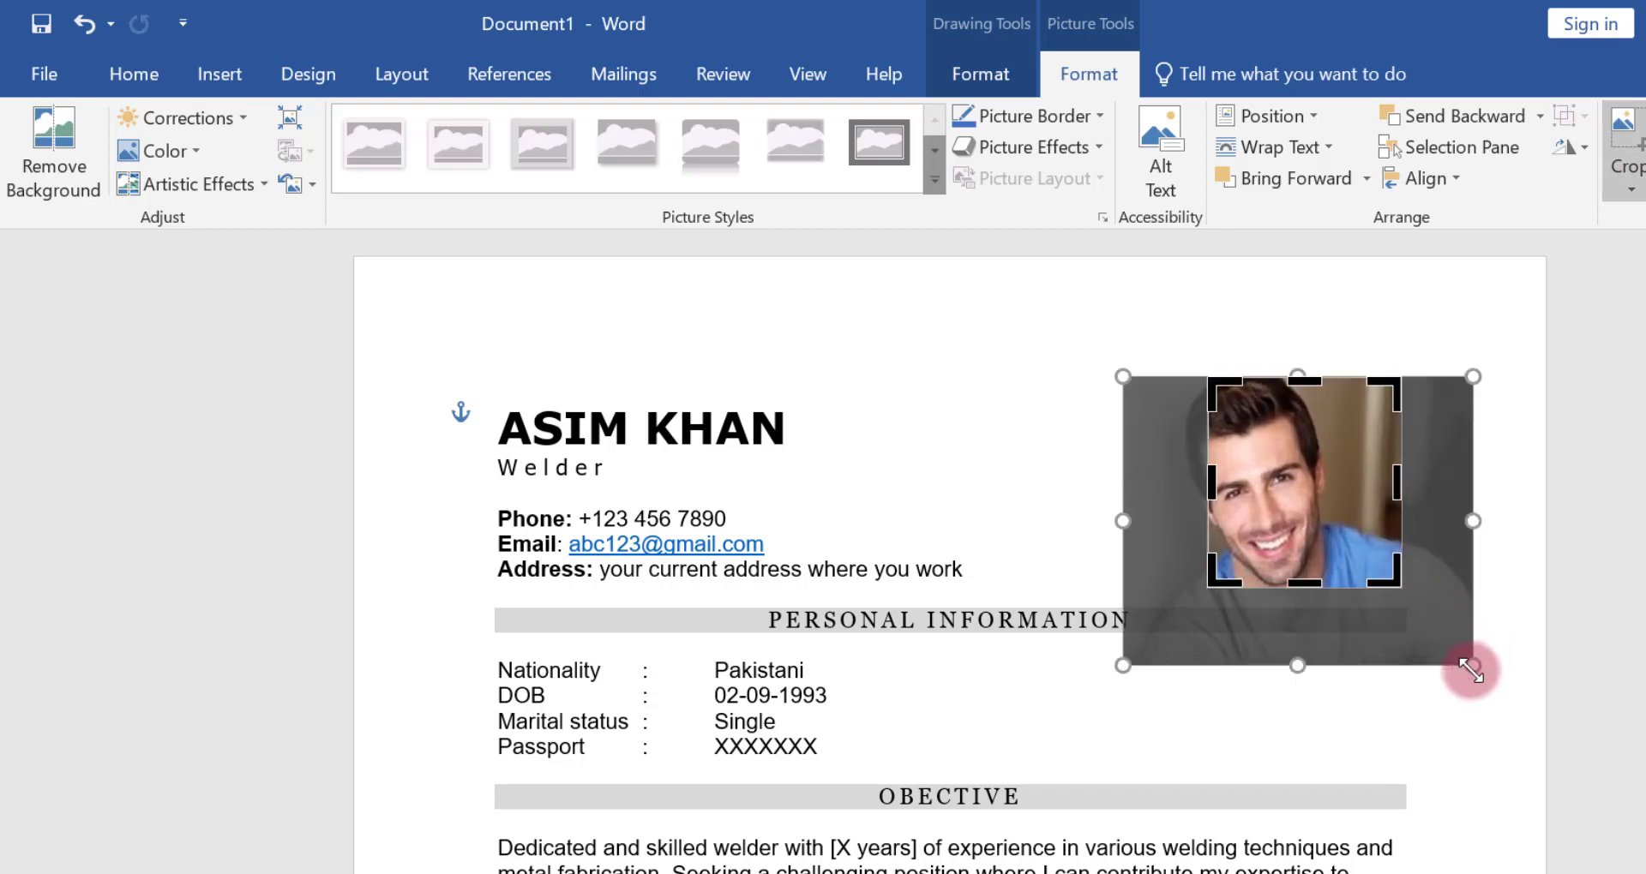
drag(1473, 665, 1420, 614)
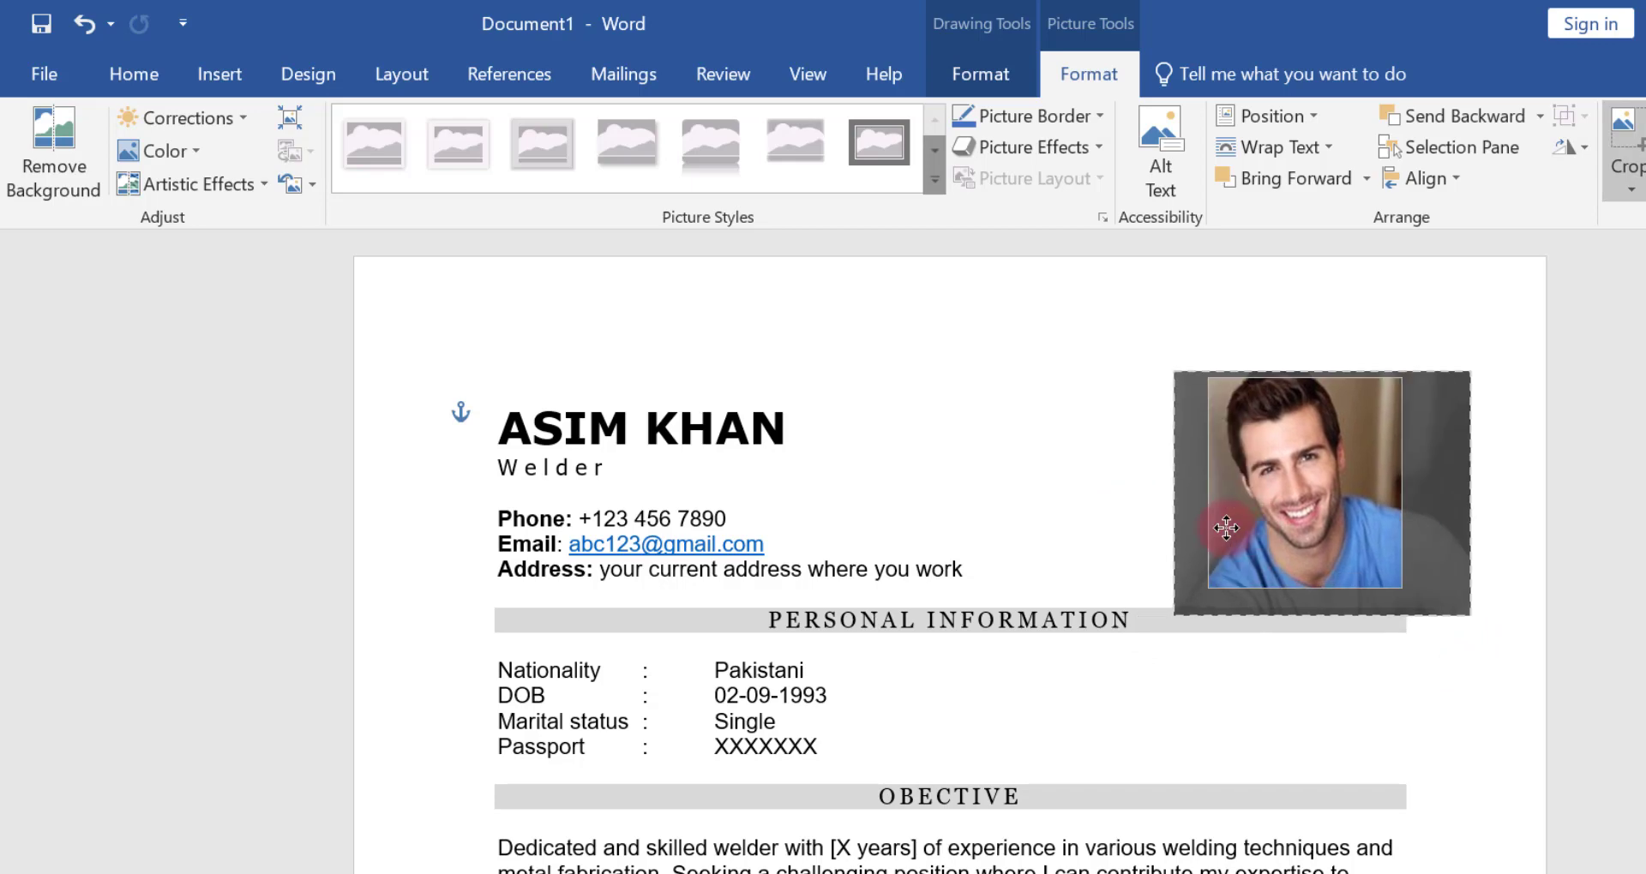
click(1106, 475)
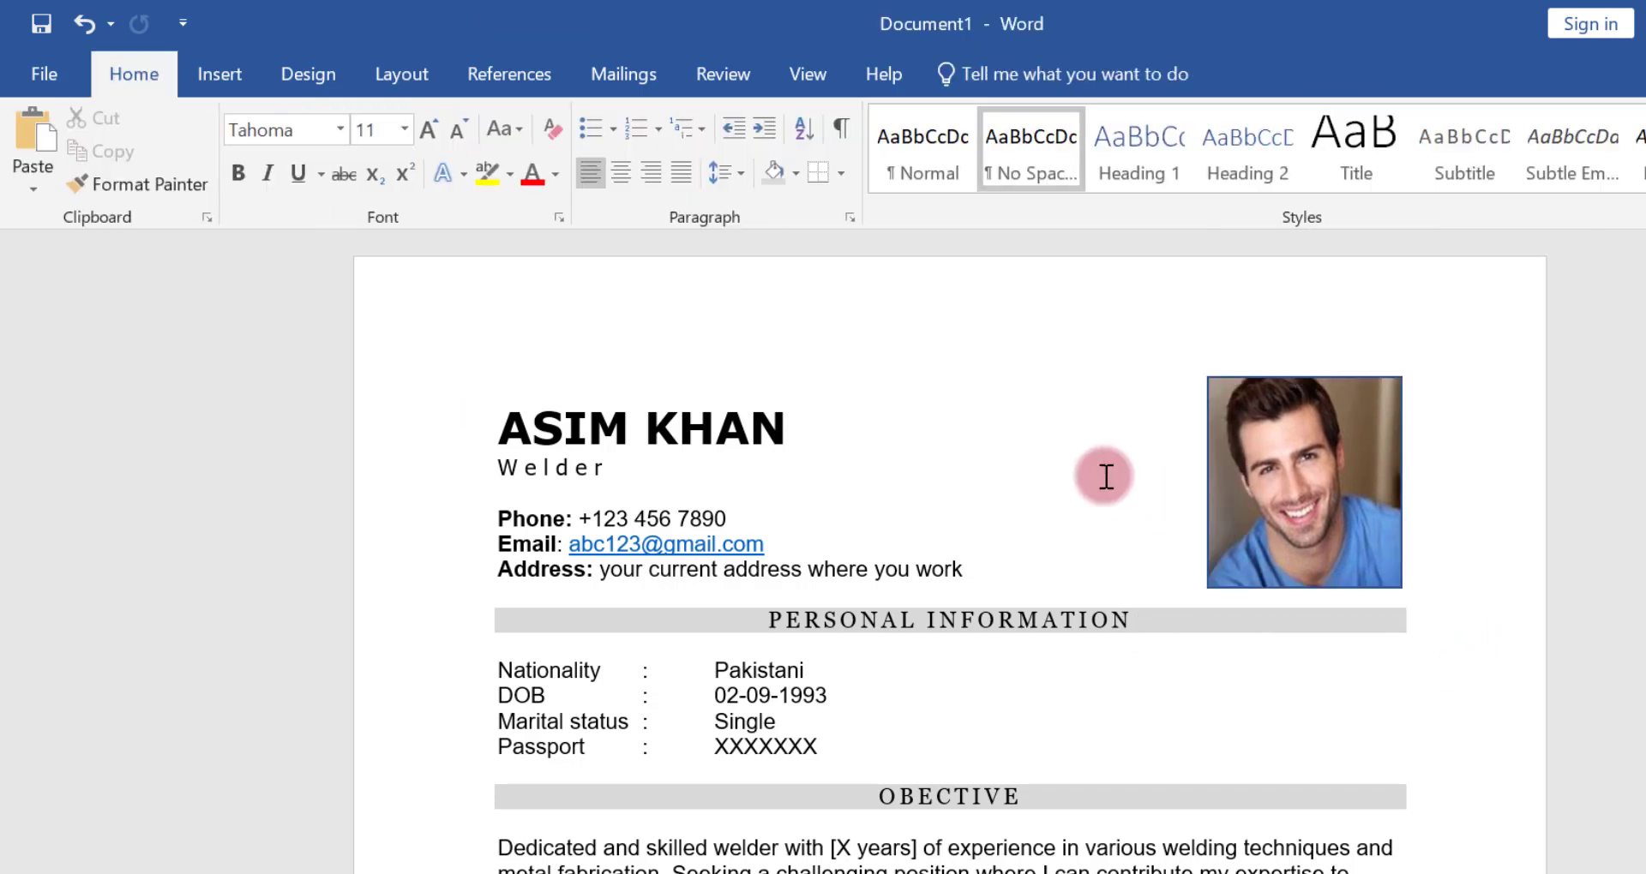
Remove the outline from the photo frame
click(1218, 466)
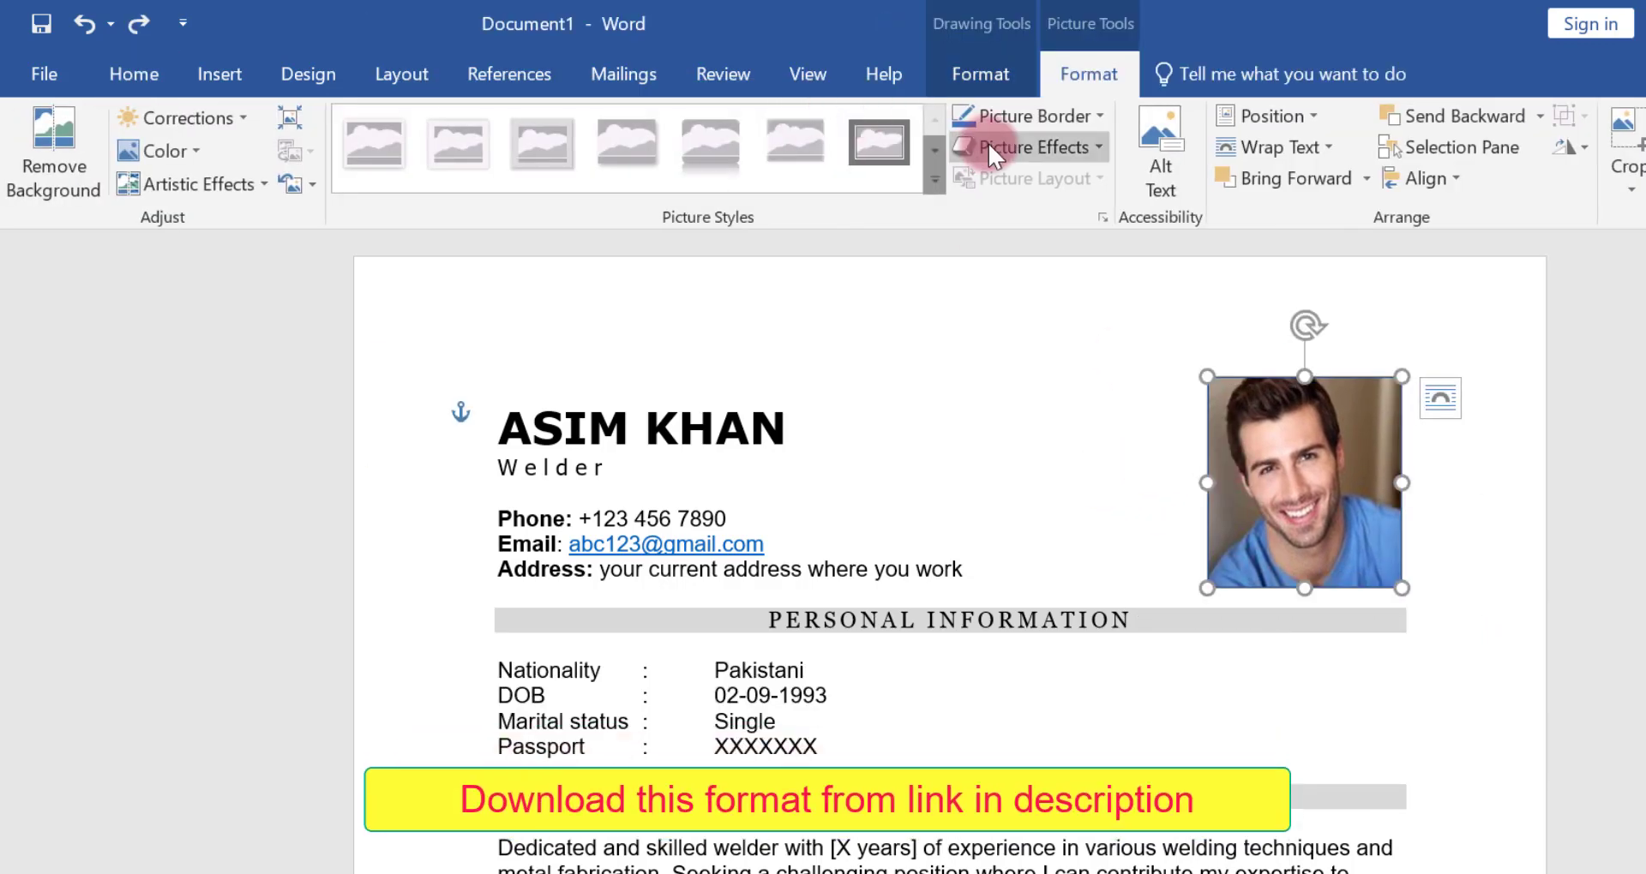
click(980, 71)
click(651, 152)
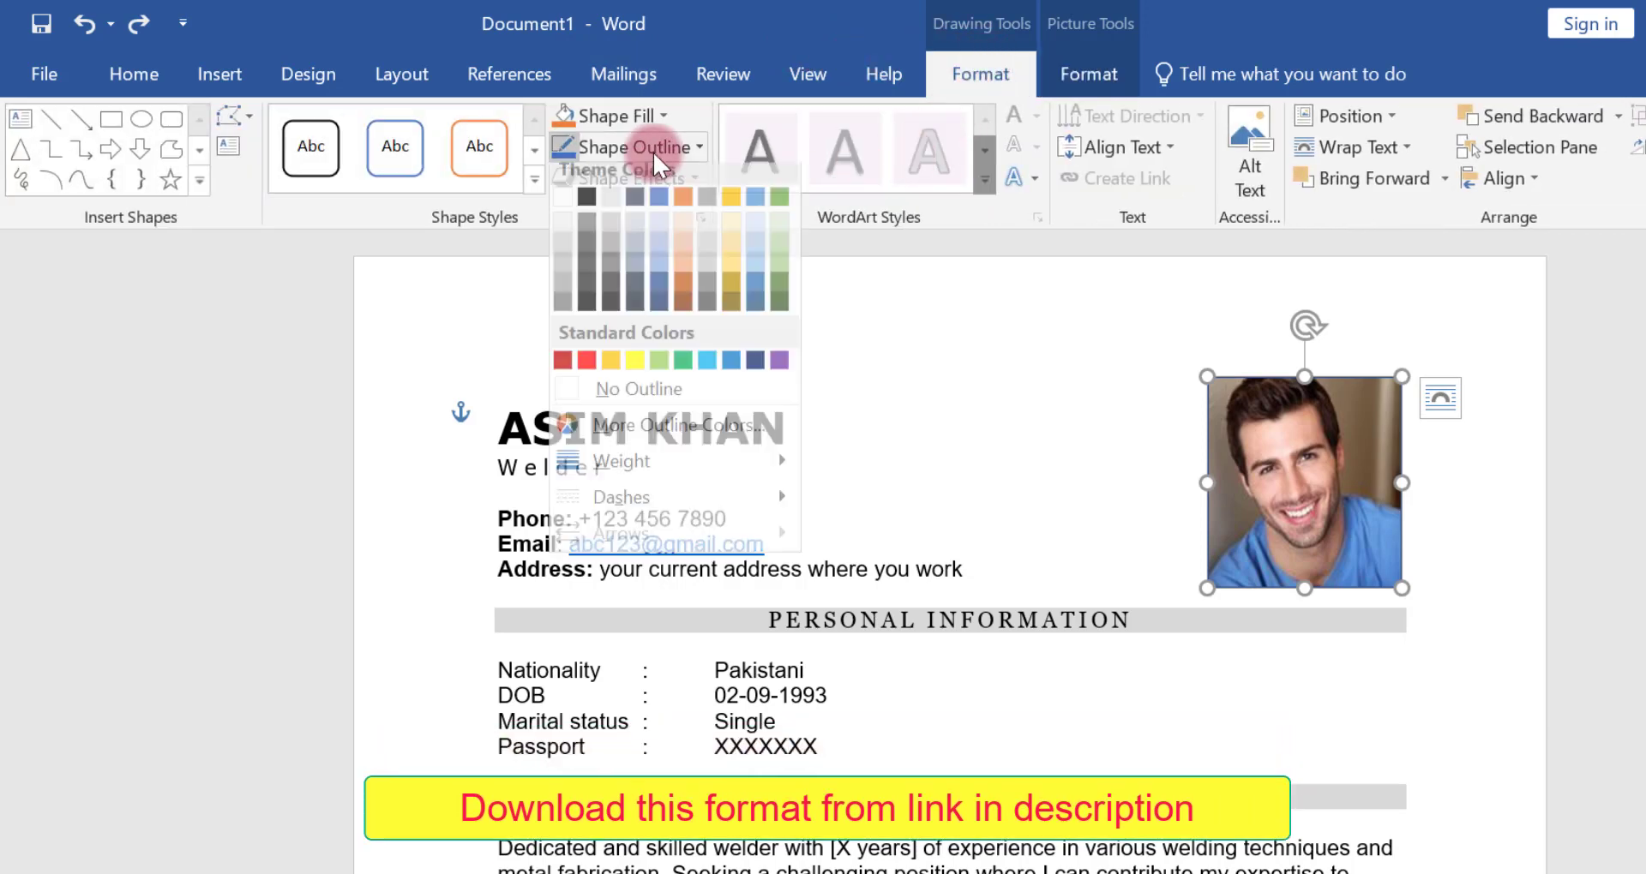
click(650, 400)
click(1015, 329)
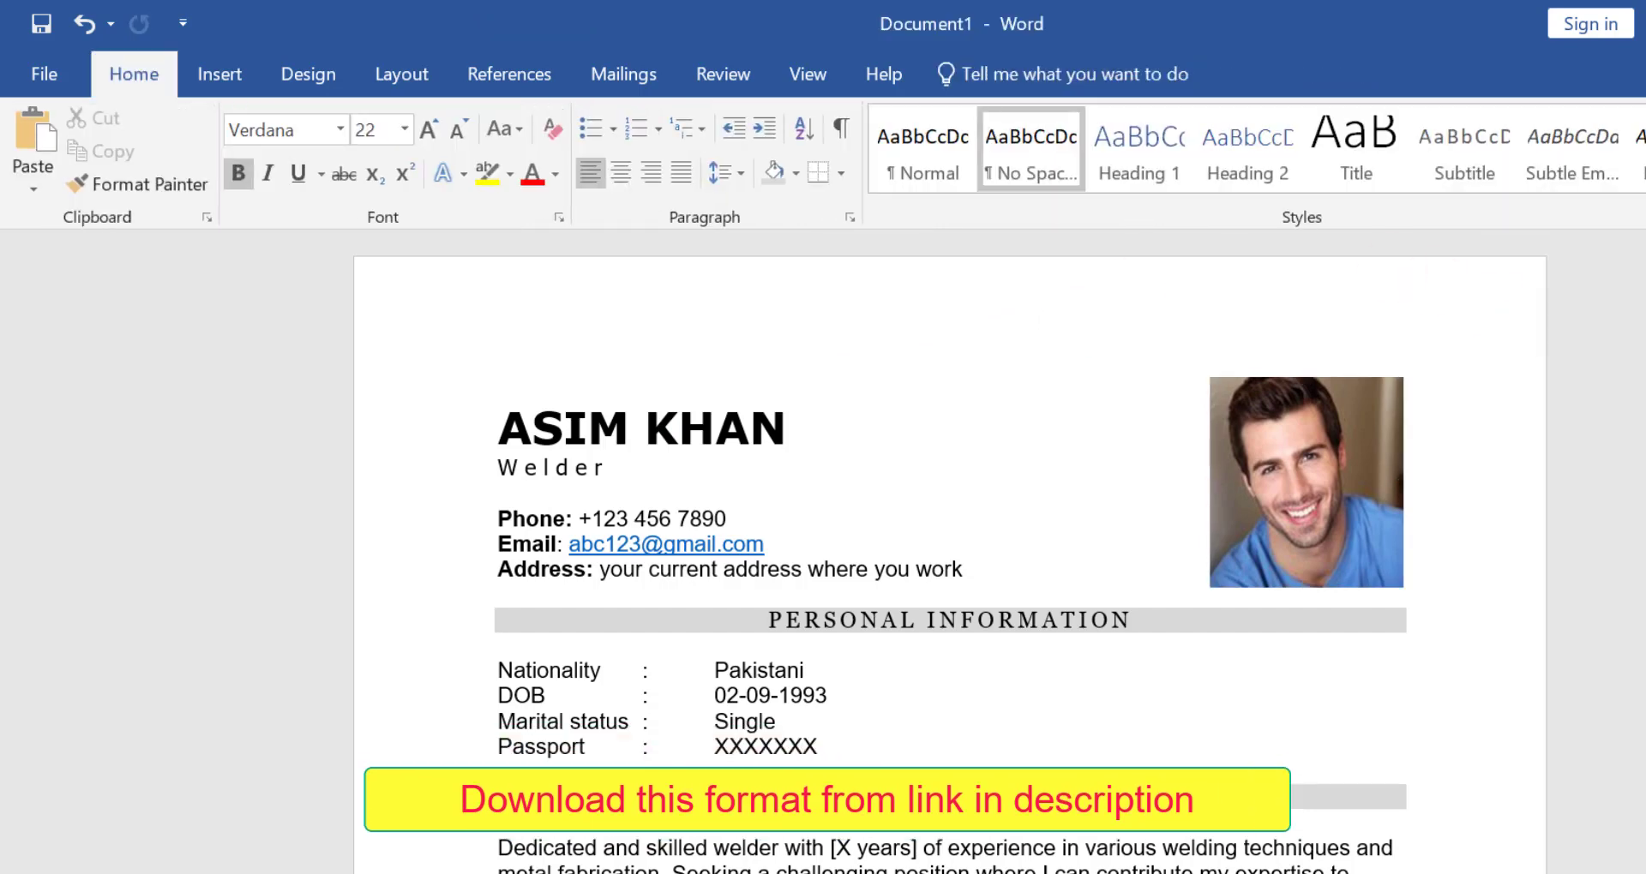
Move the photo slightly down, keeping it aligned with the right page margin above the PERSONAL INFORMATION heading
scroll(950, 551, down, 2)
scroll(949, 551, up, 2)
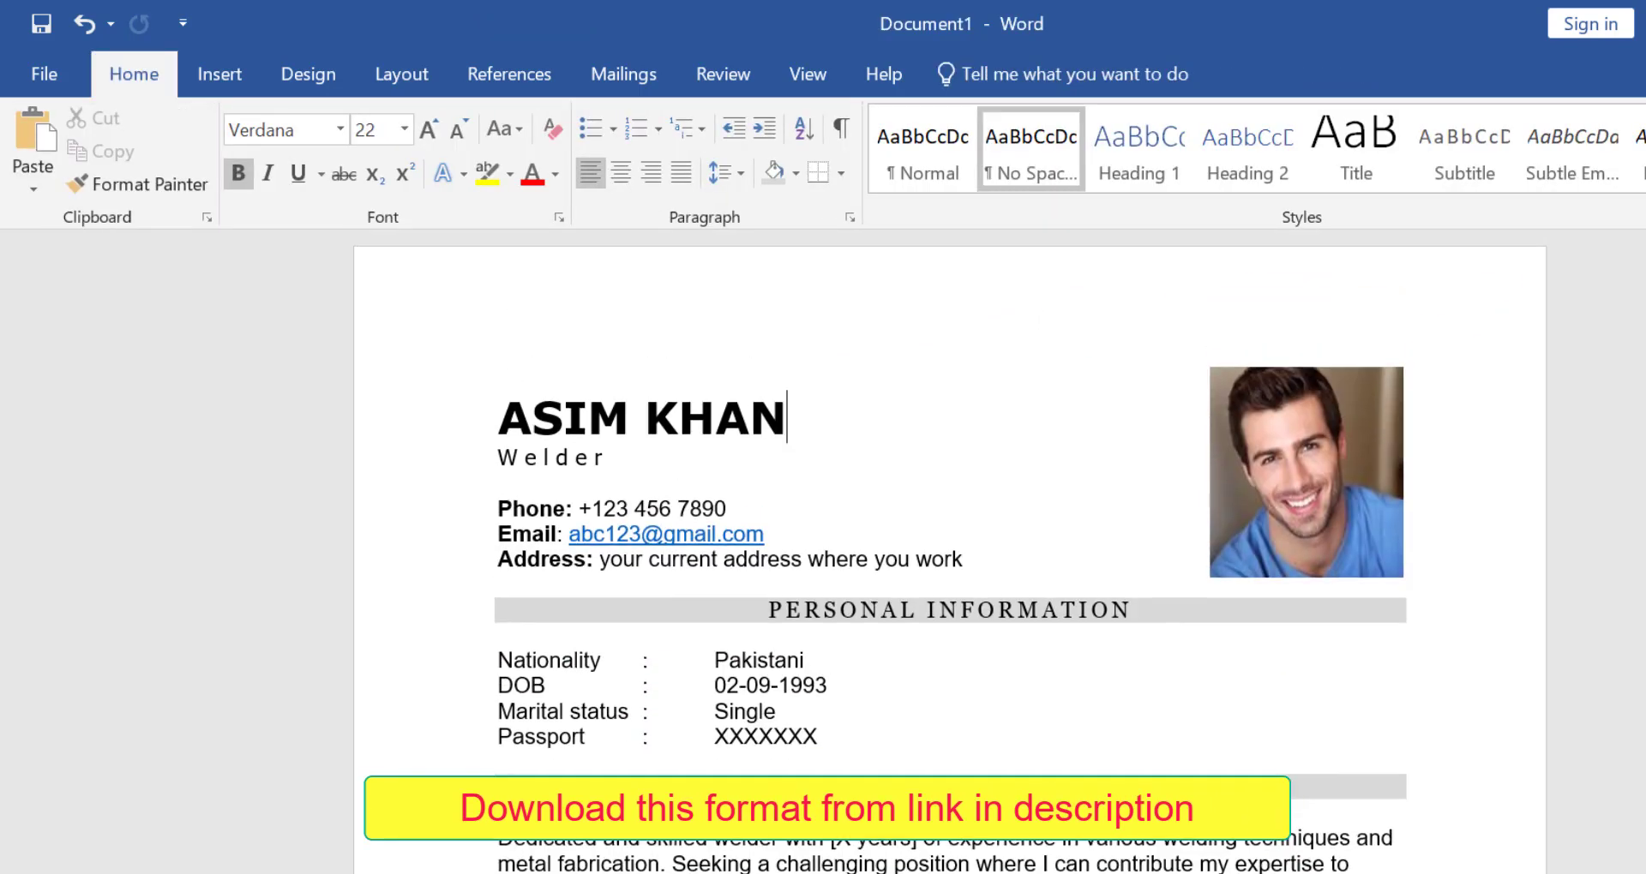
drag(1320, 392, 1321, 402)
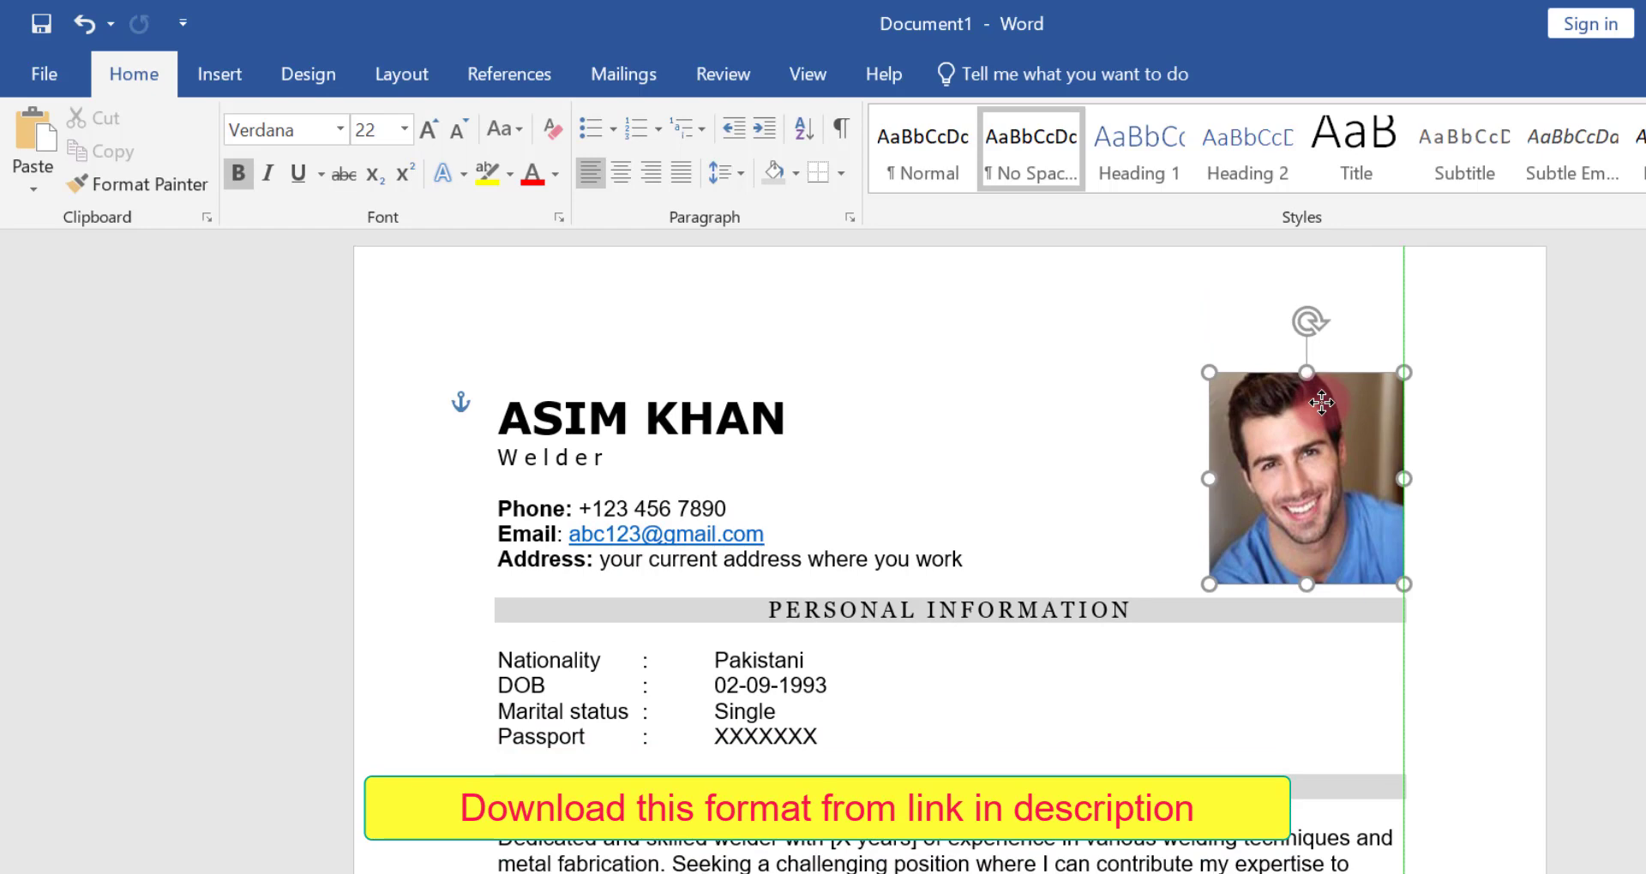
click(1469, 415)
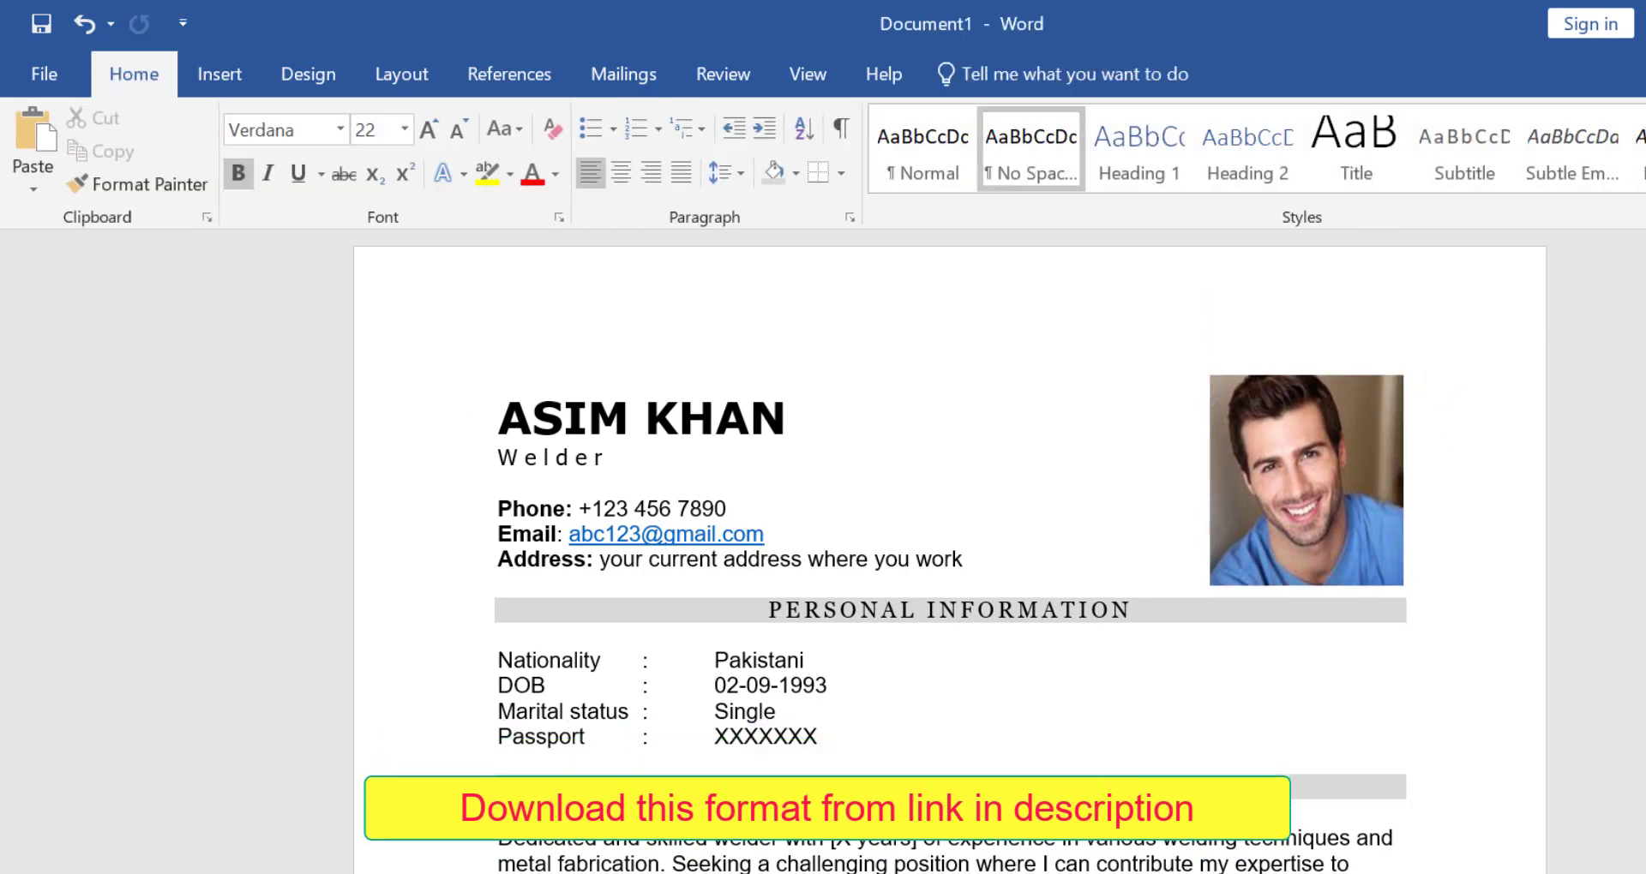
Review the whole CV from the personal information to the references, with both pages side by side at 60% zoom
scroll(950, 549, down, 8)
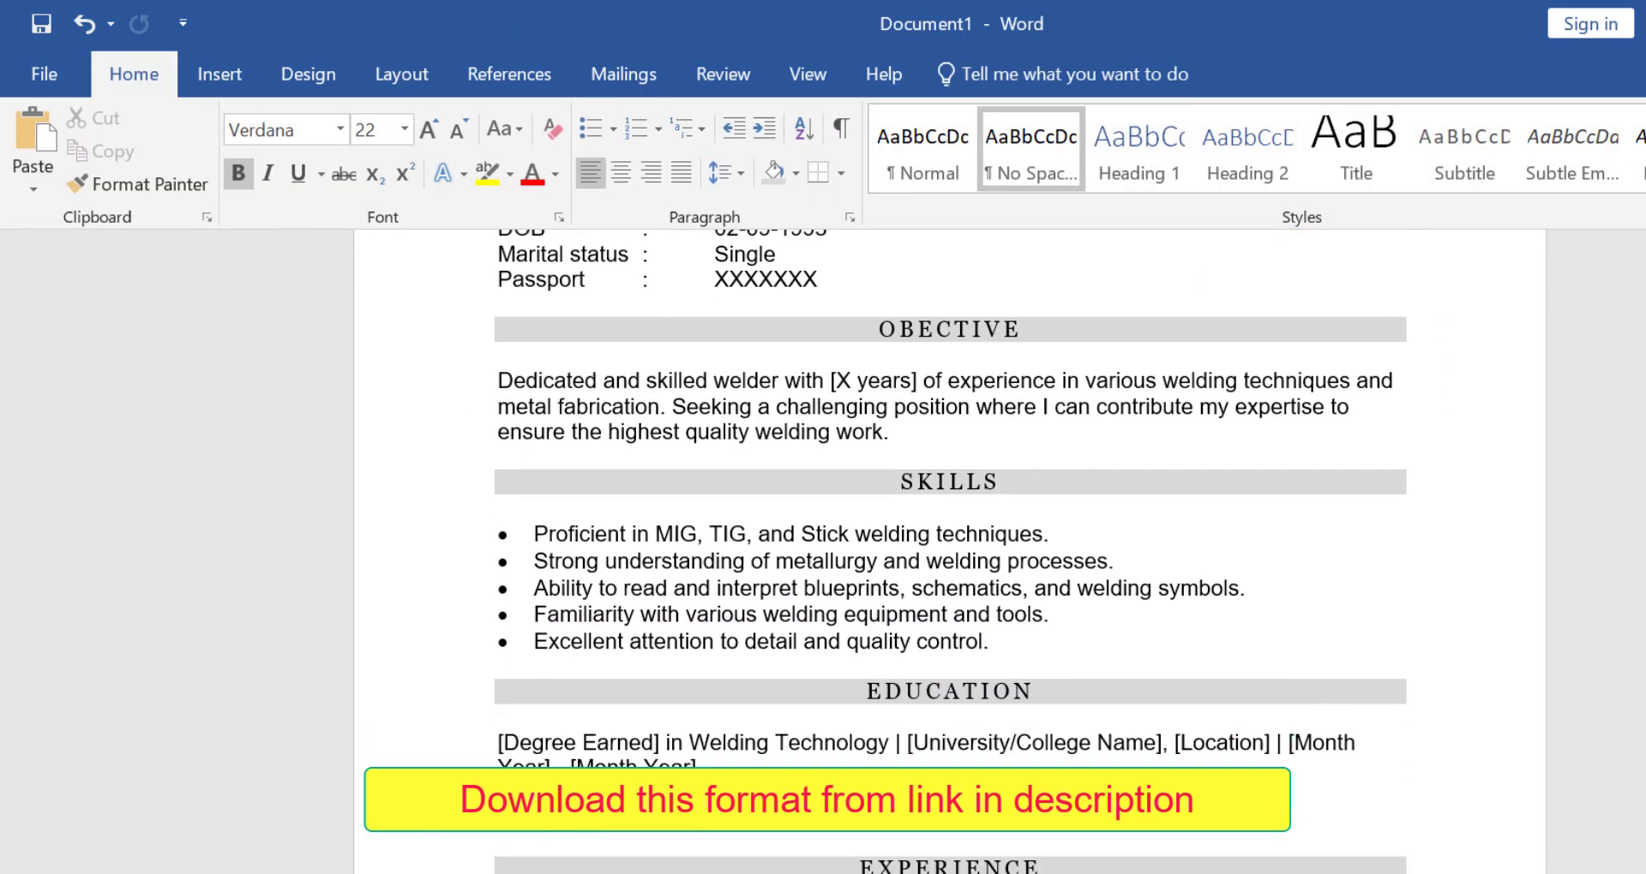
scroll(949, 549, down, 4)
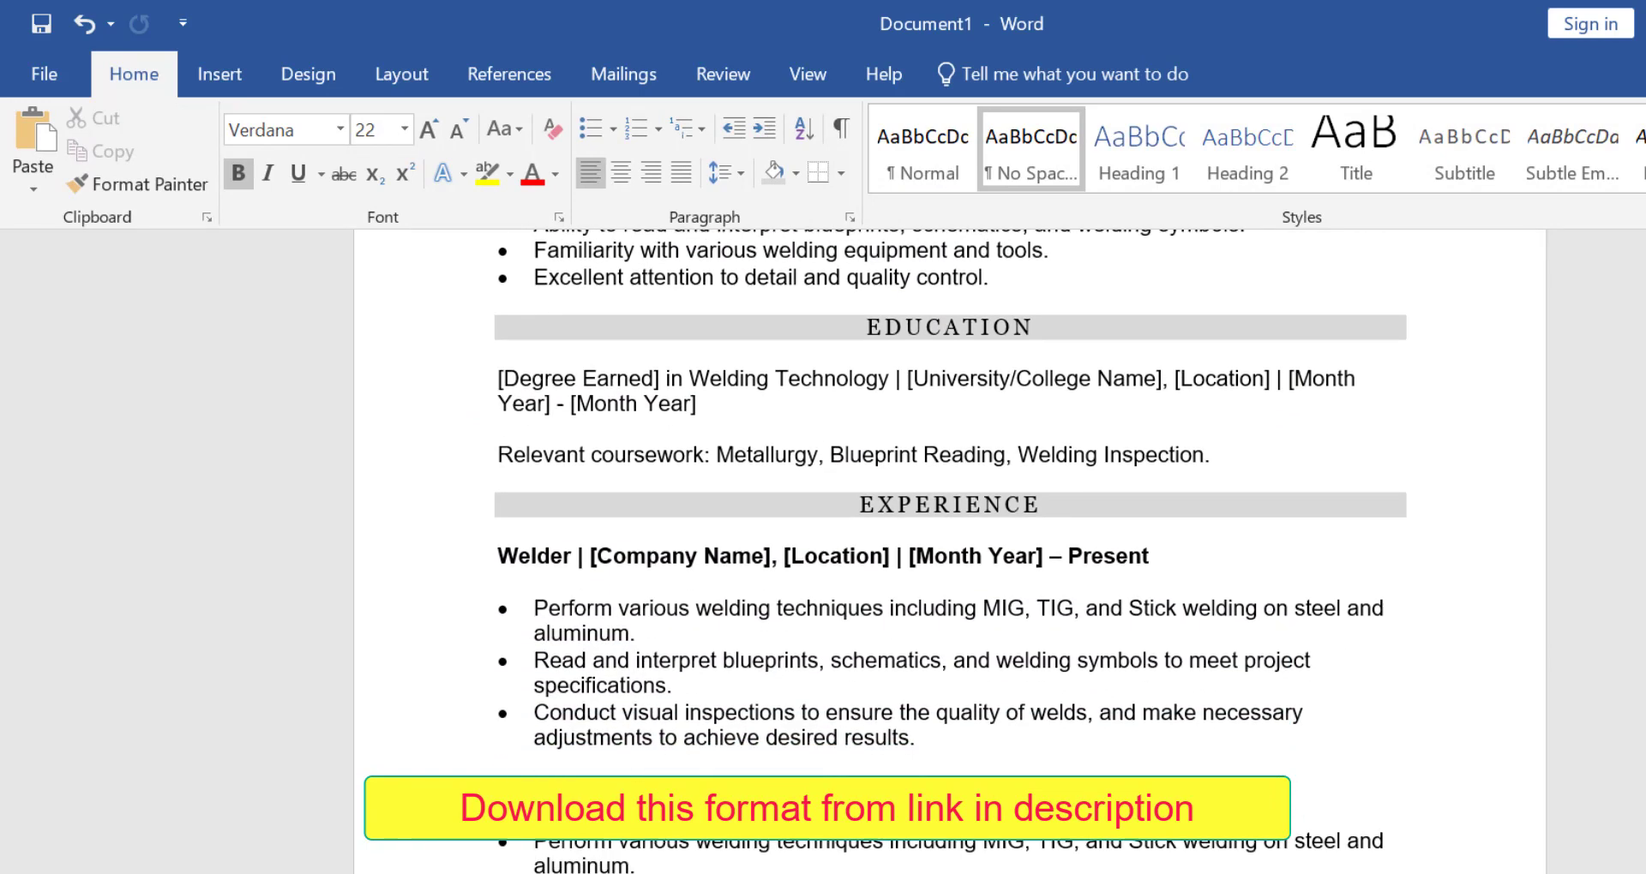
scroll(950, 549, down, 4)
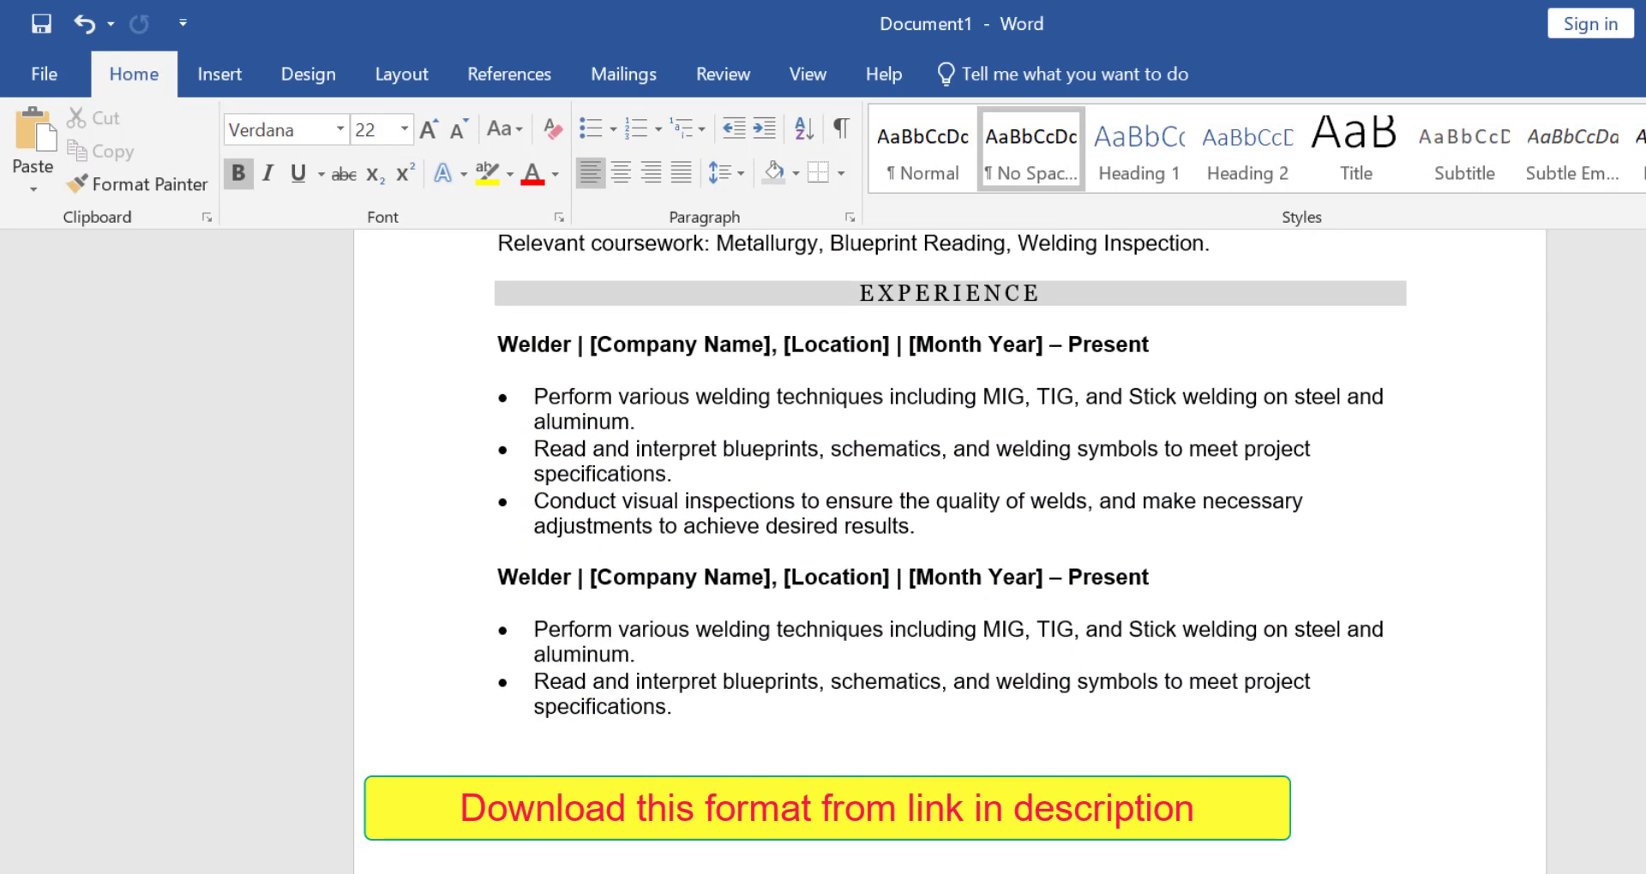
scroll(950, 549, down, 8)
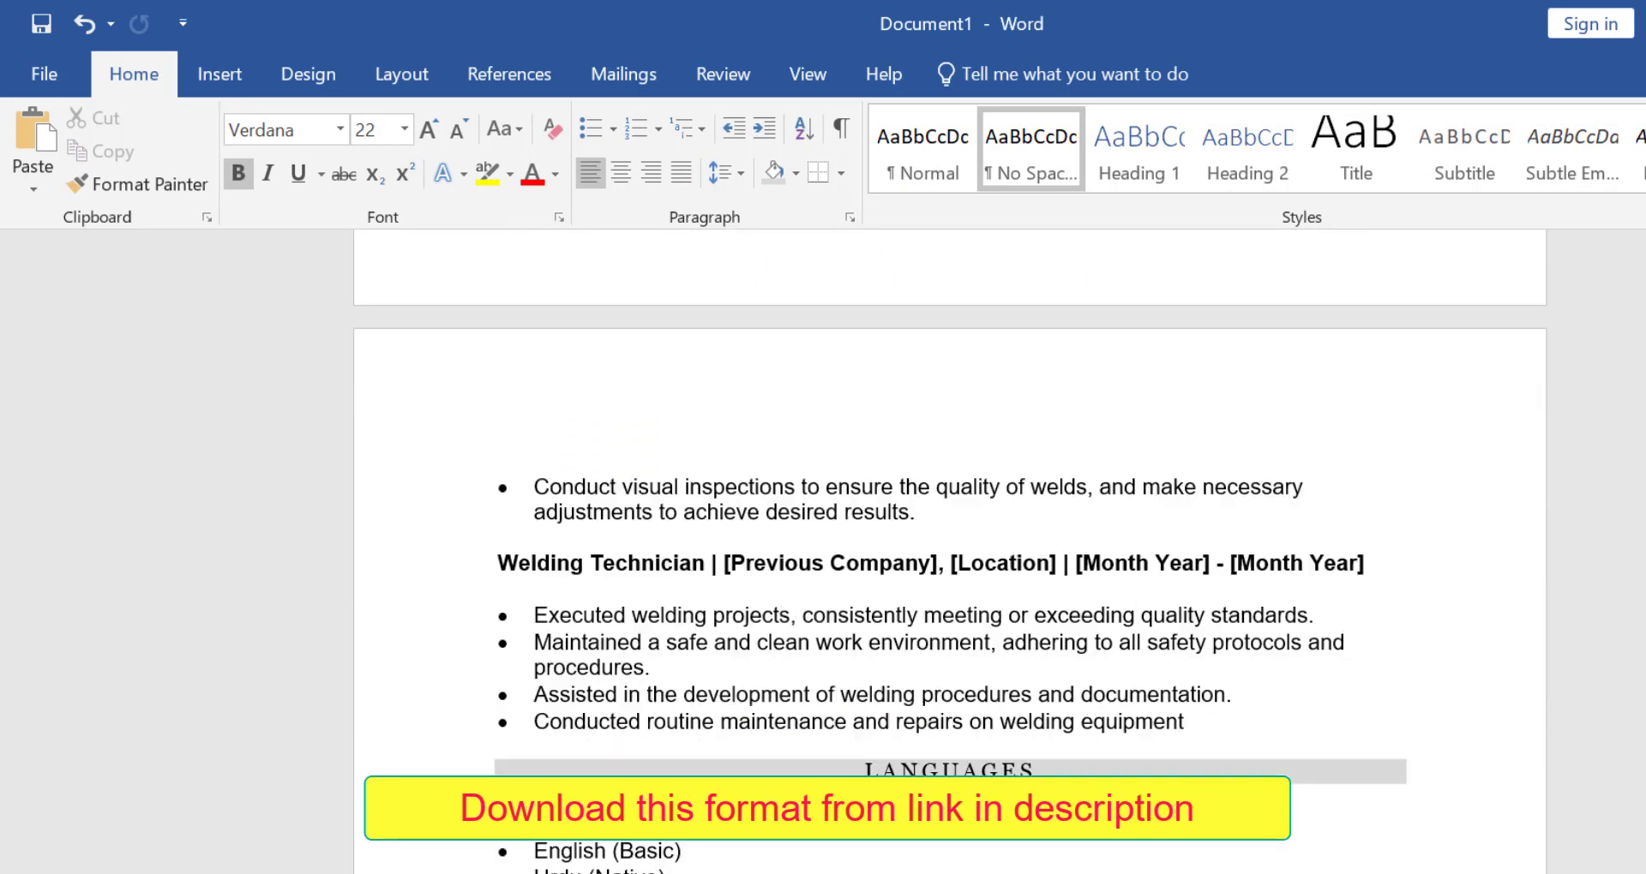
scroll(949, 549, up, 5)
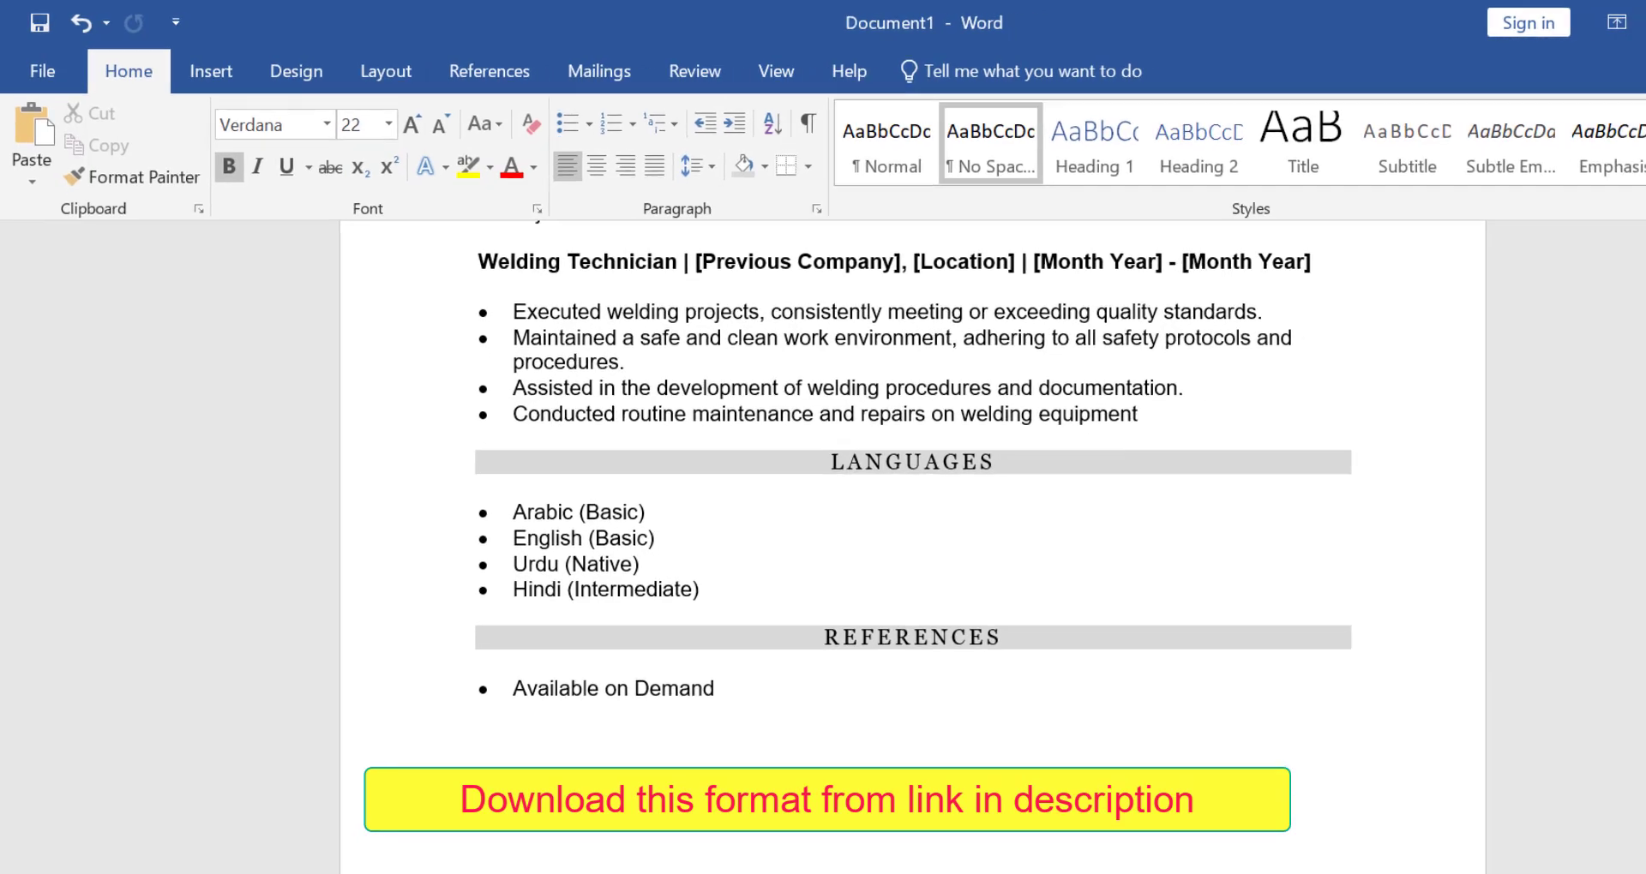
click(1490, 864)
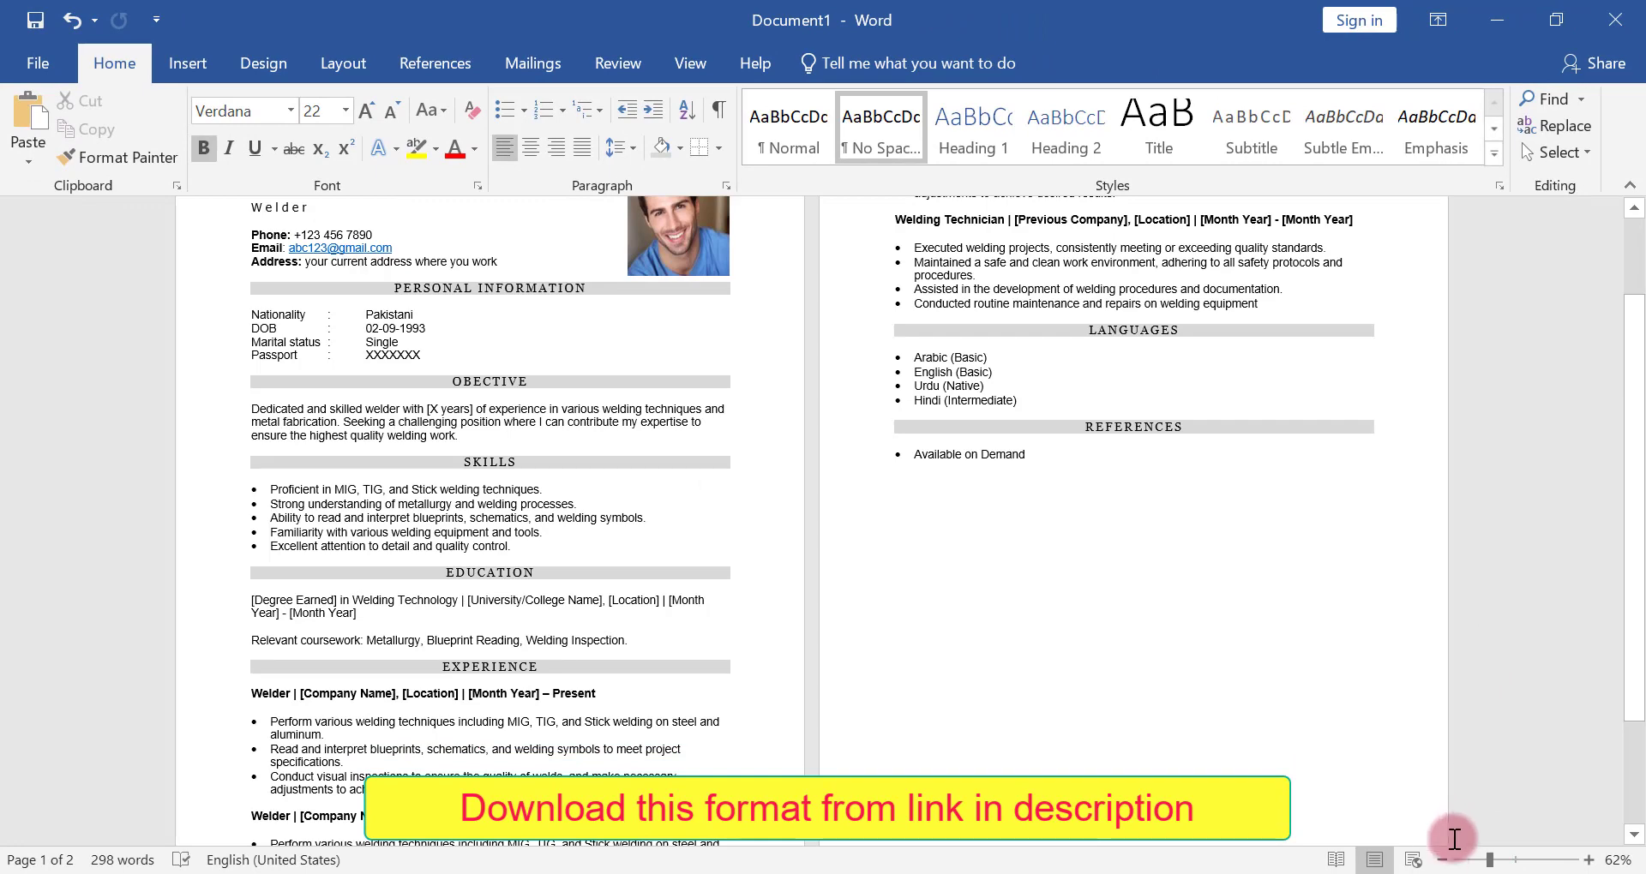
click(1442, 859)
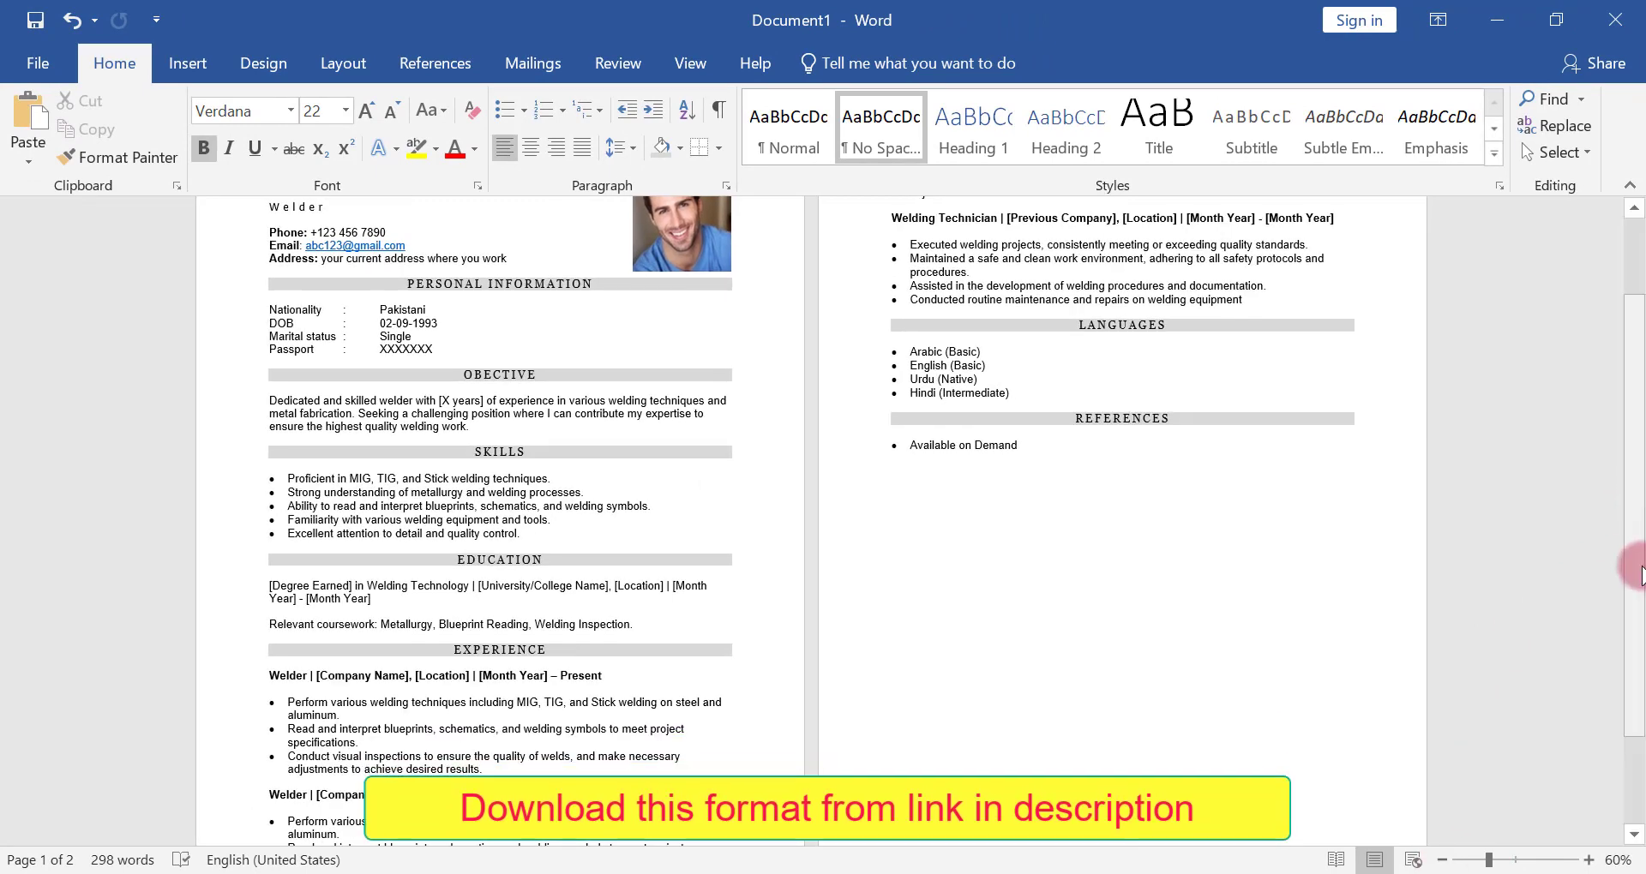
drag(1639, 561, 1641, 606)
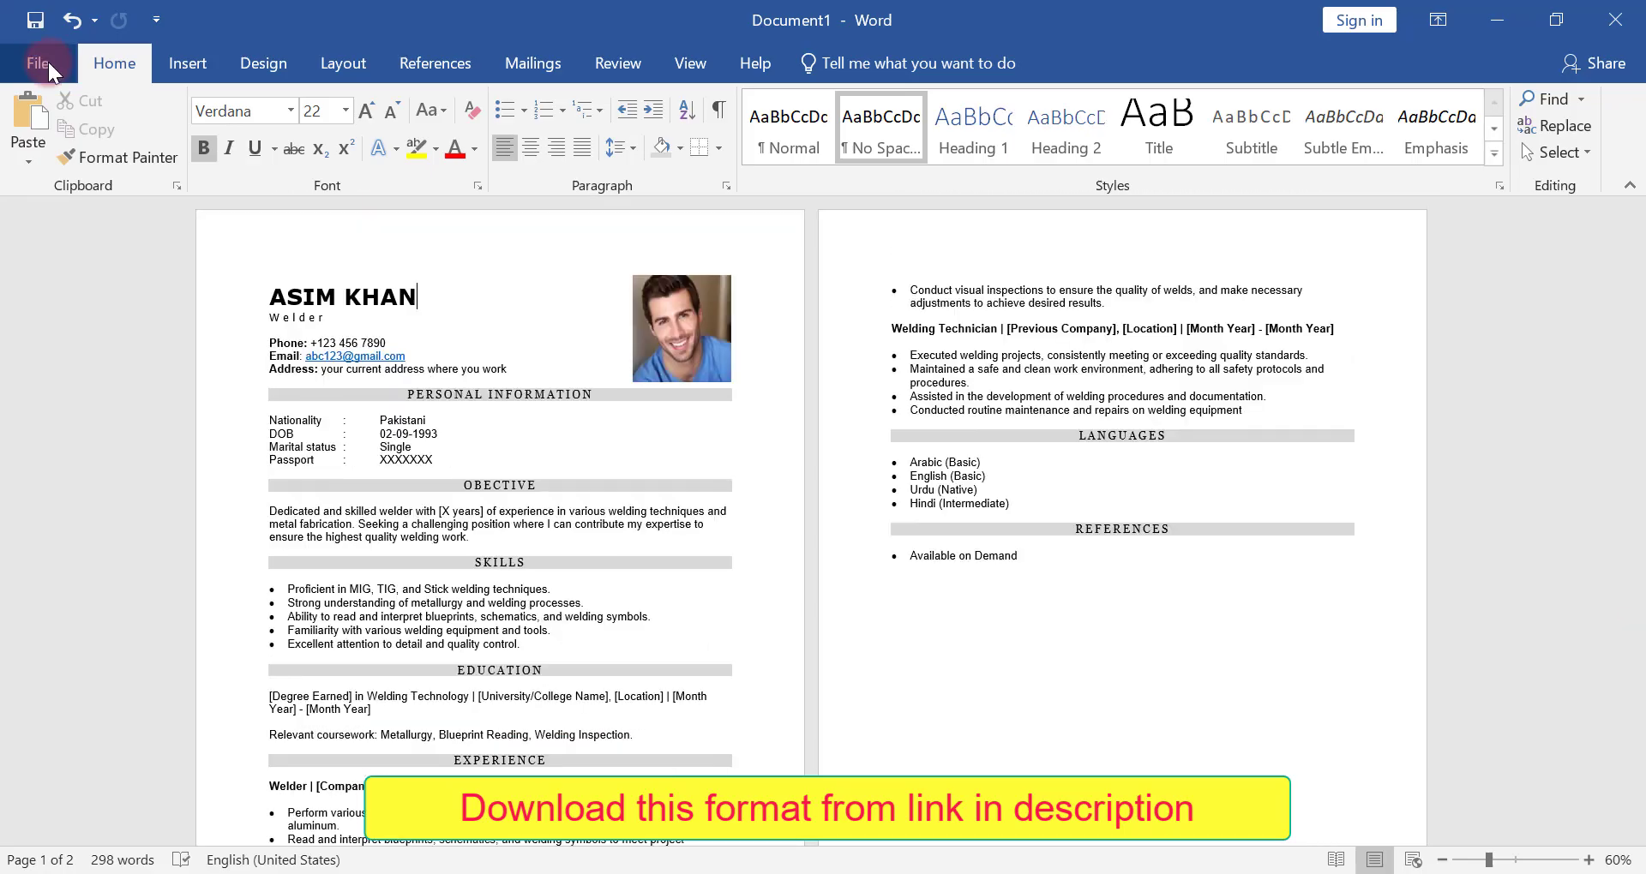
Save the CV to the Desktop as a PDF under the suggested file name
click(48, 61)
click(58, 233)
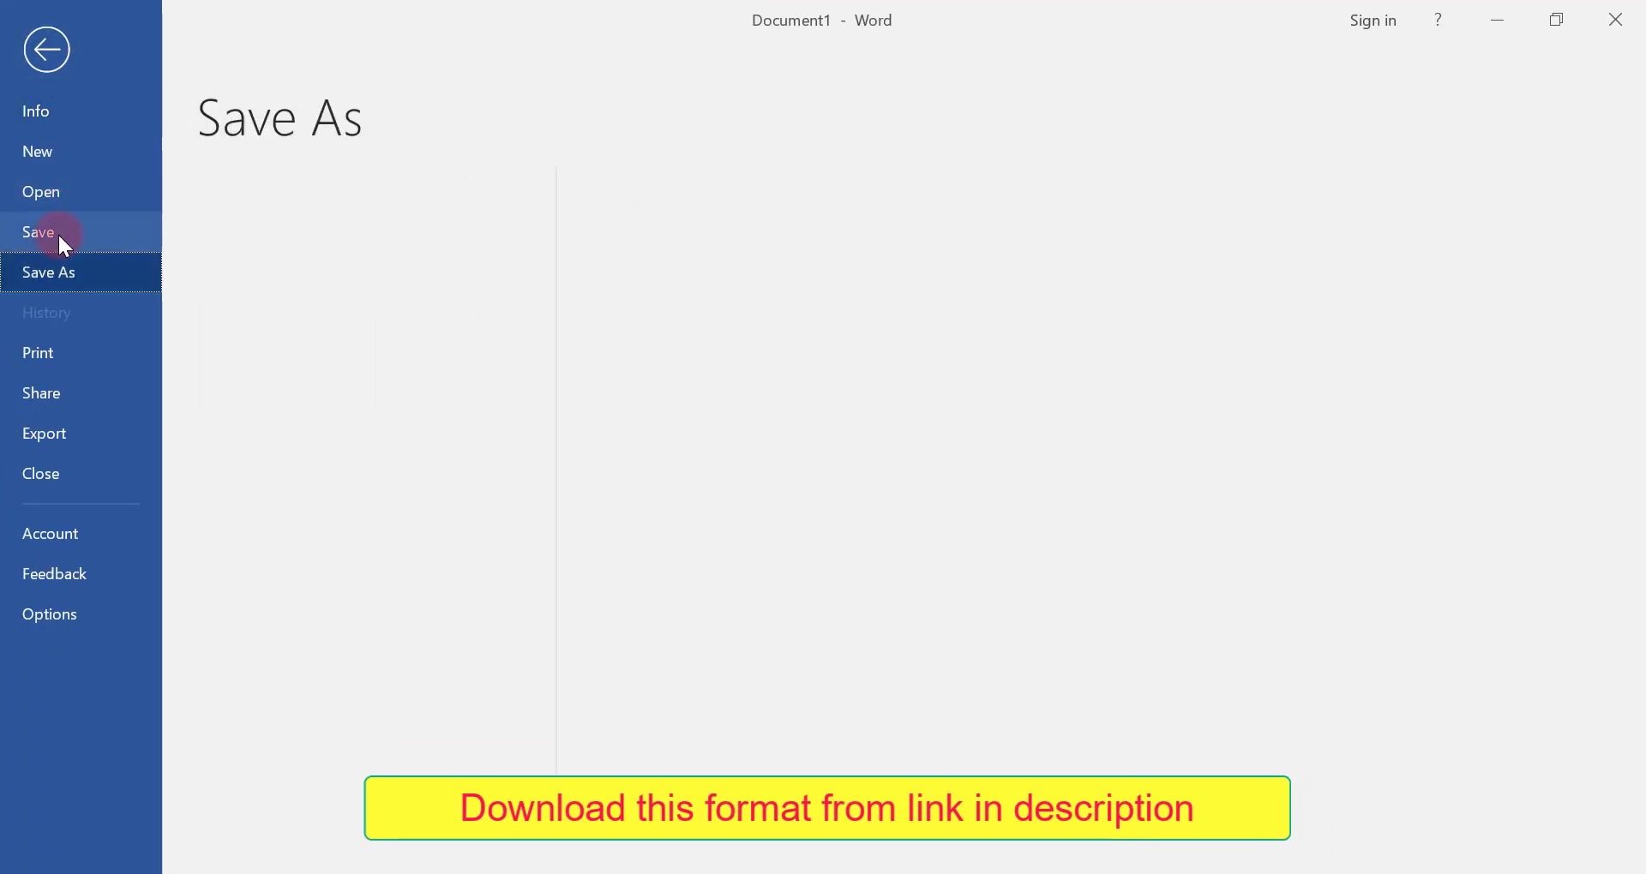
click(735, 382)
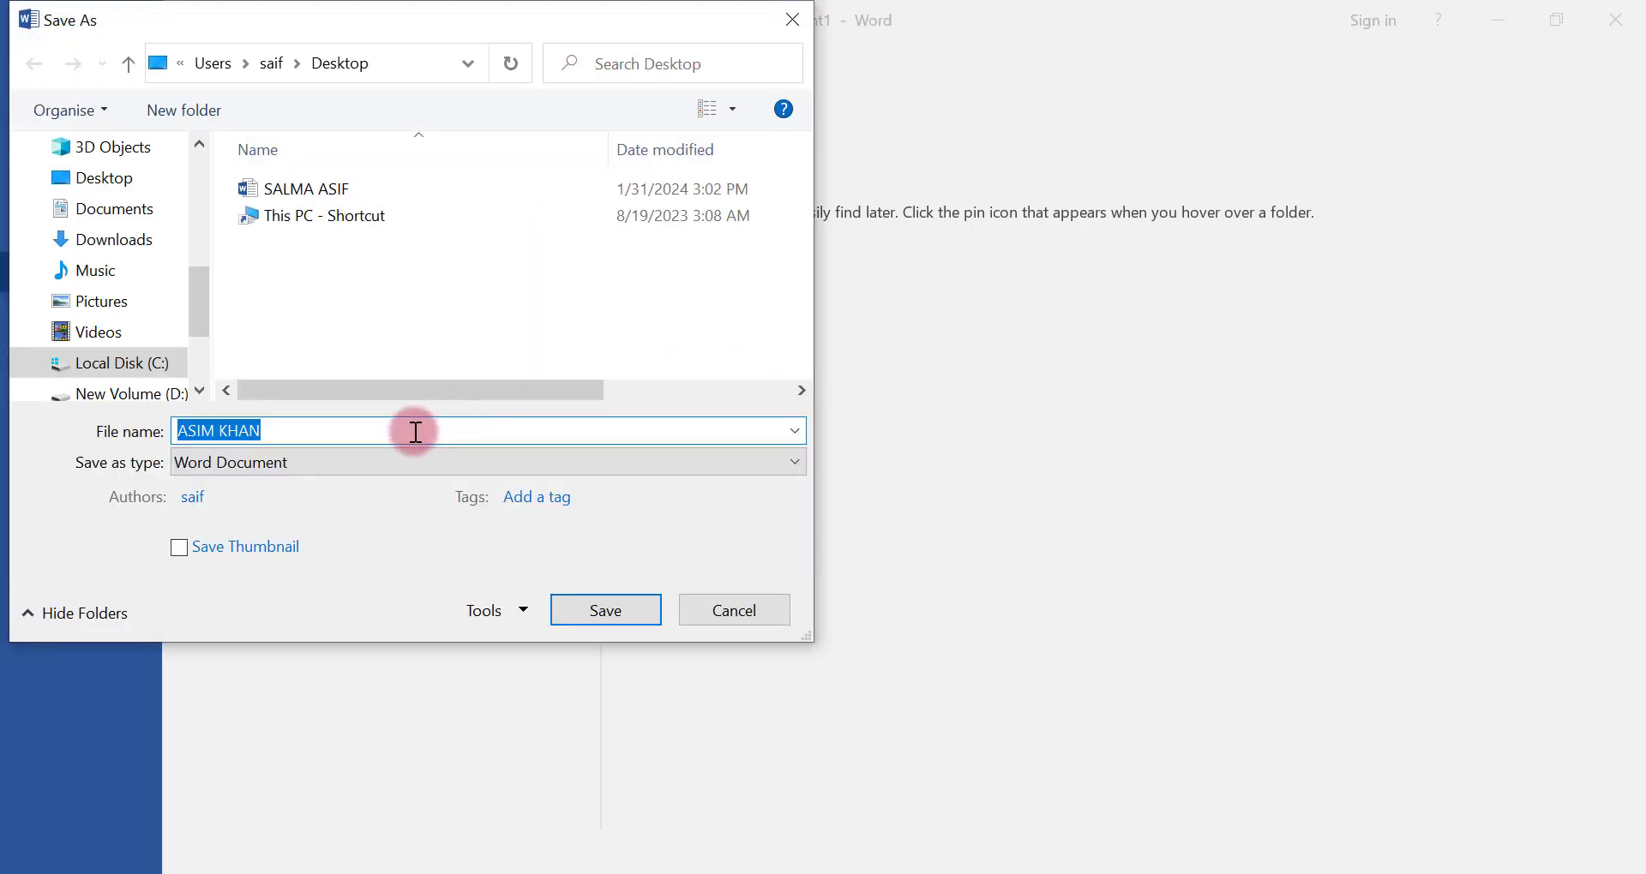
click(514, 472)
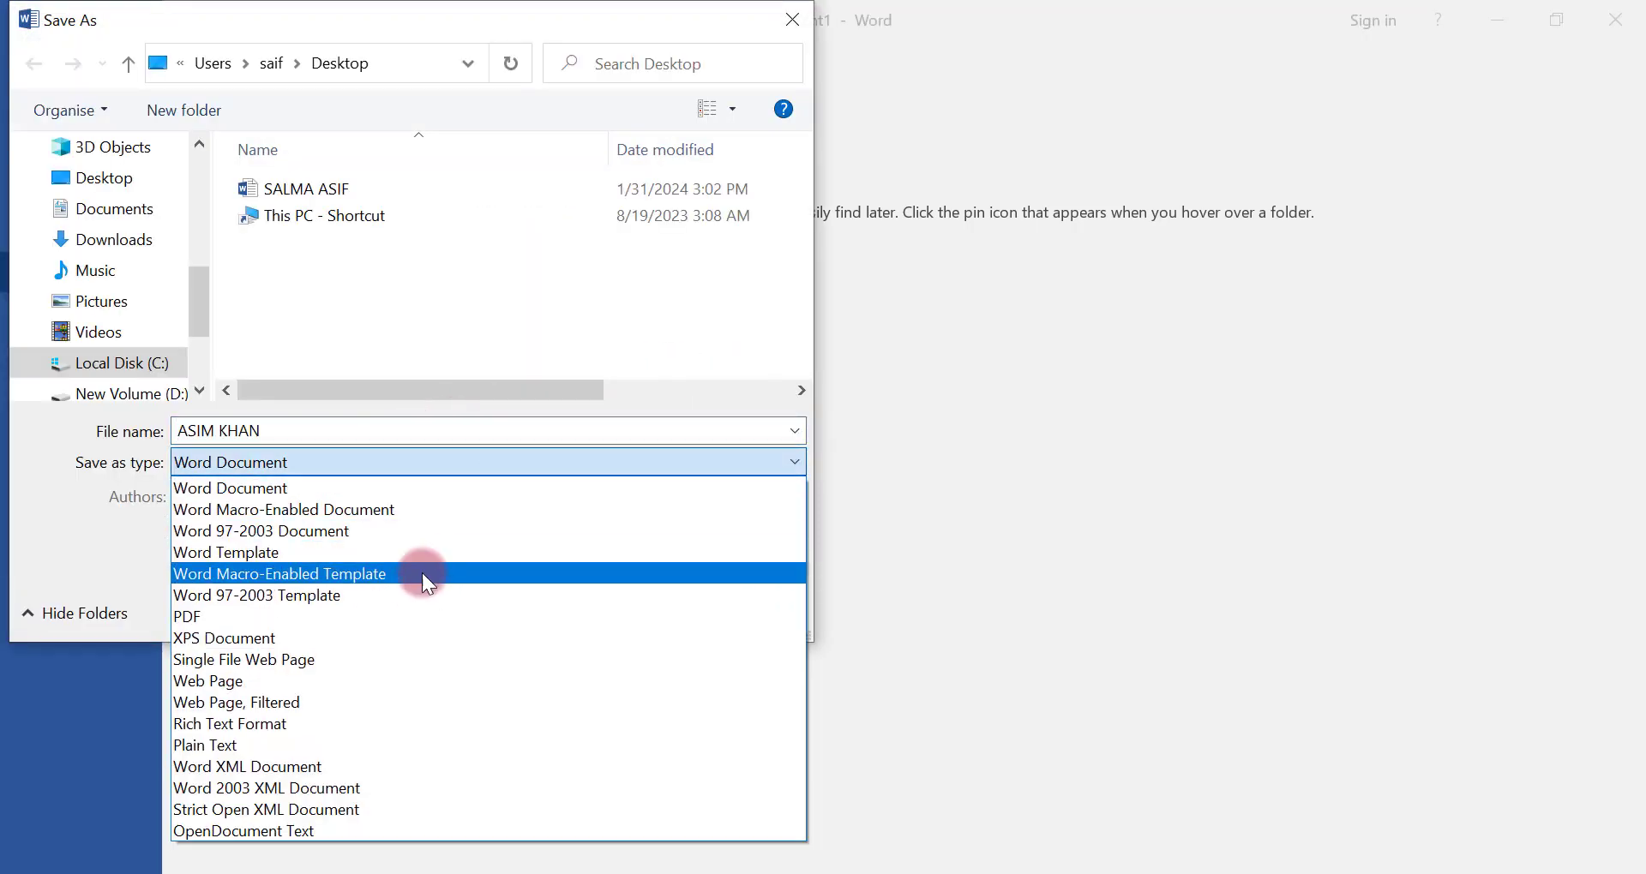
click(404, 617)
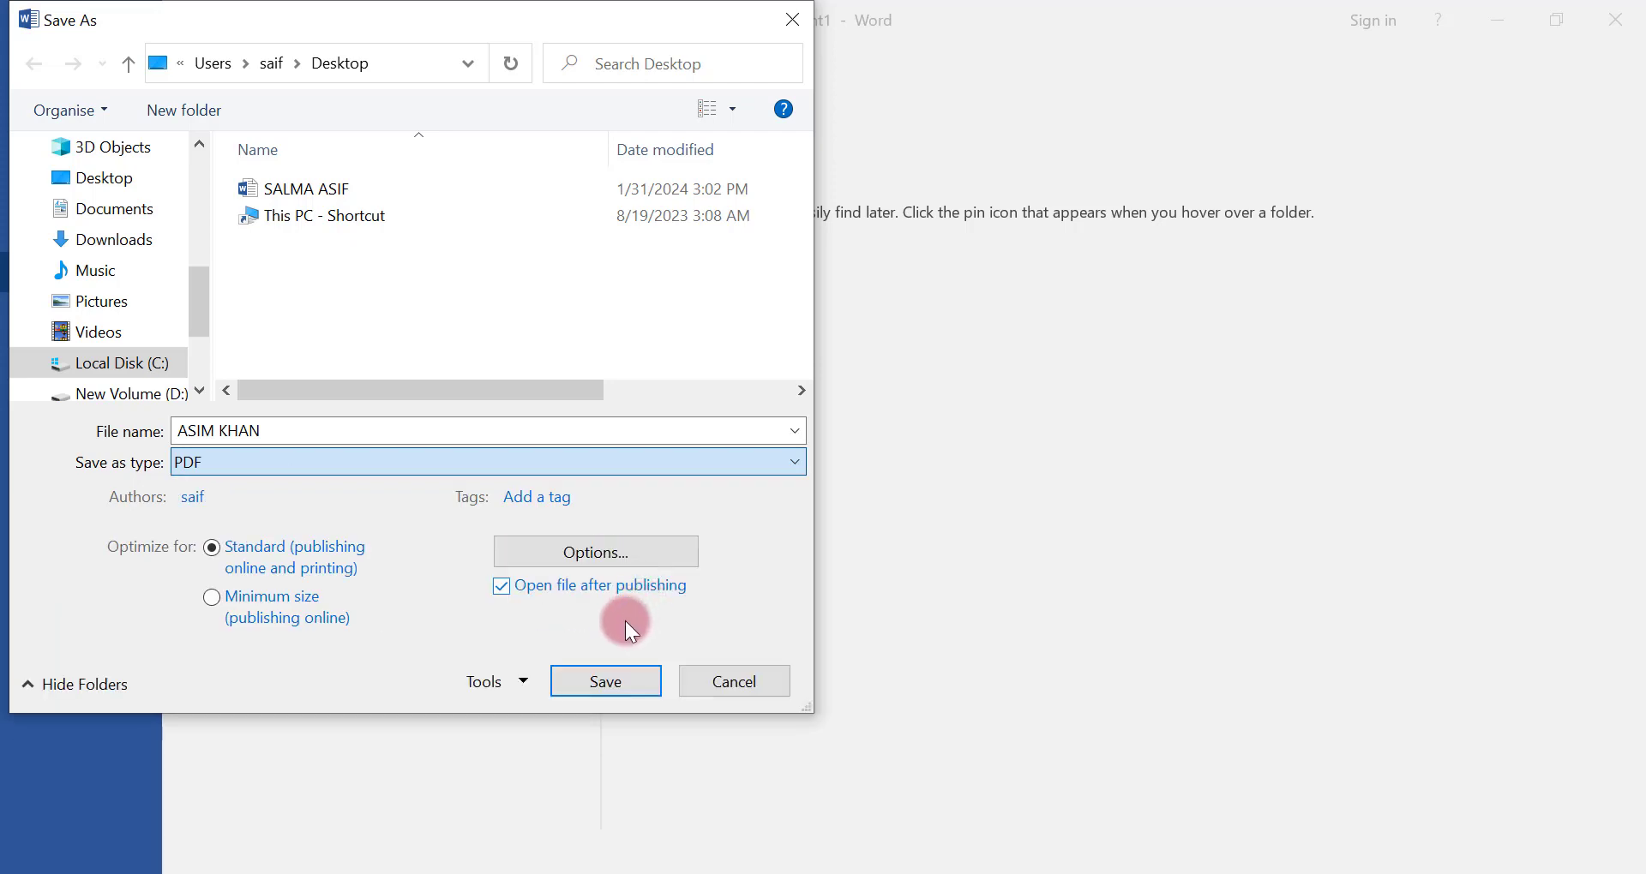
click(603, 683)
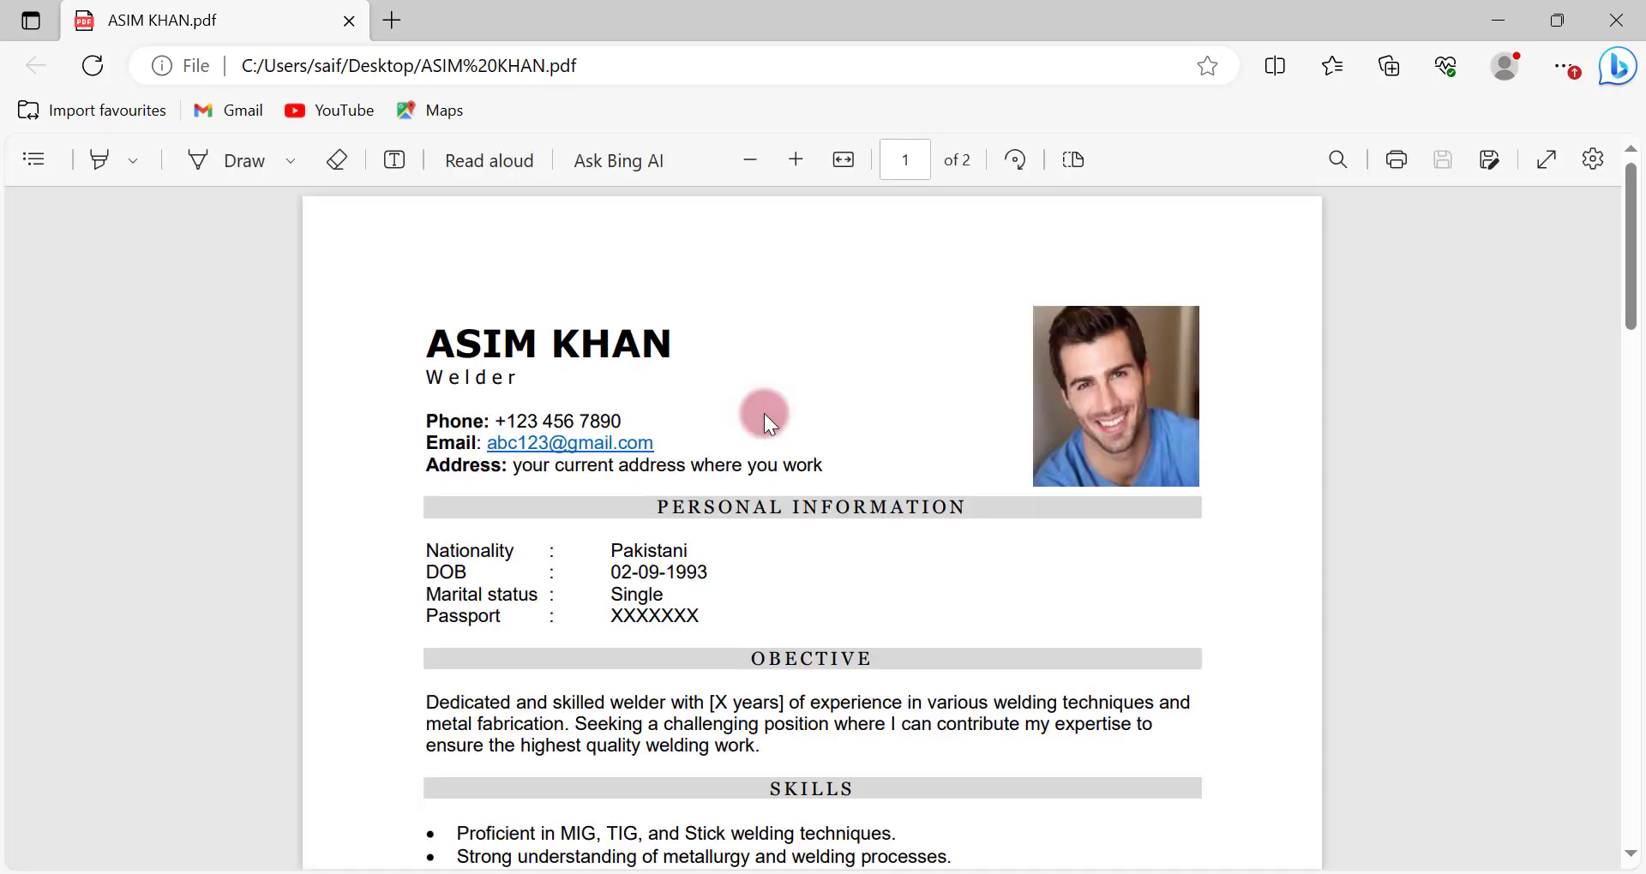
Check the second page of the exported PDF in the browser at a reduced zoom
drag(1639, 258, 1639, 578)
click(744, 170)
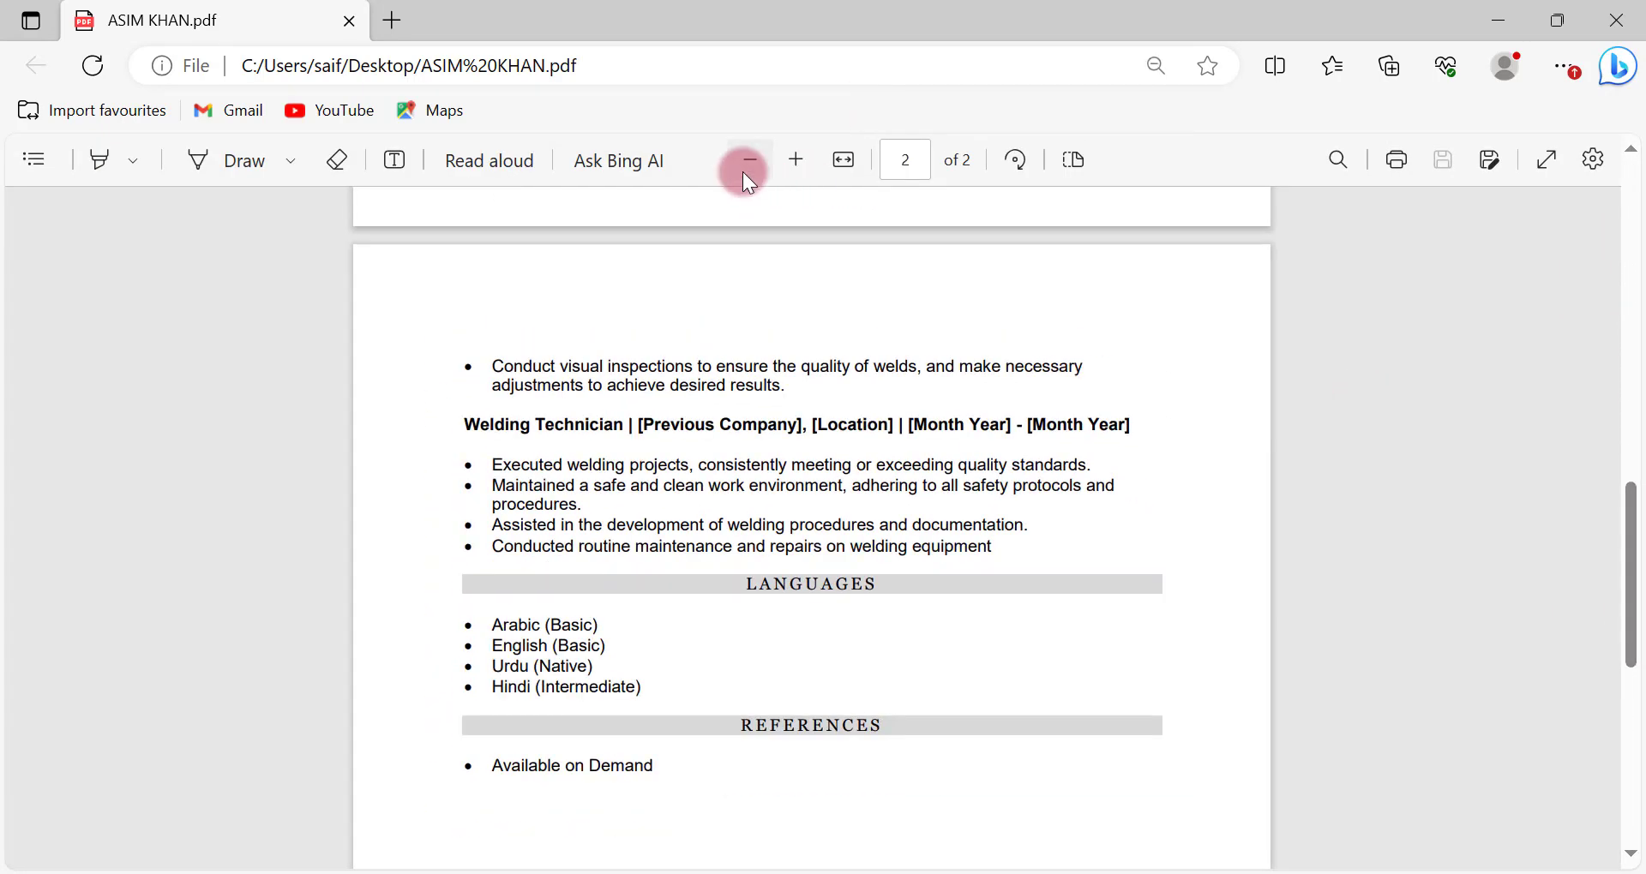
click(744, 169)
click(744, 170)
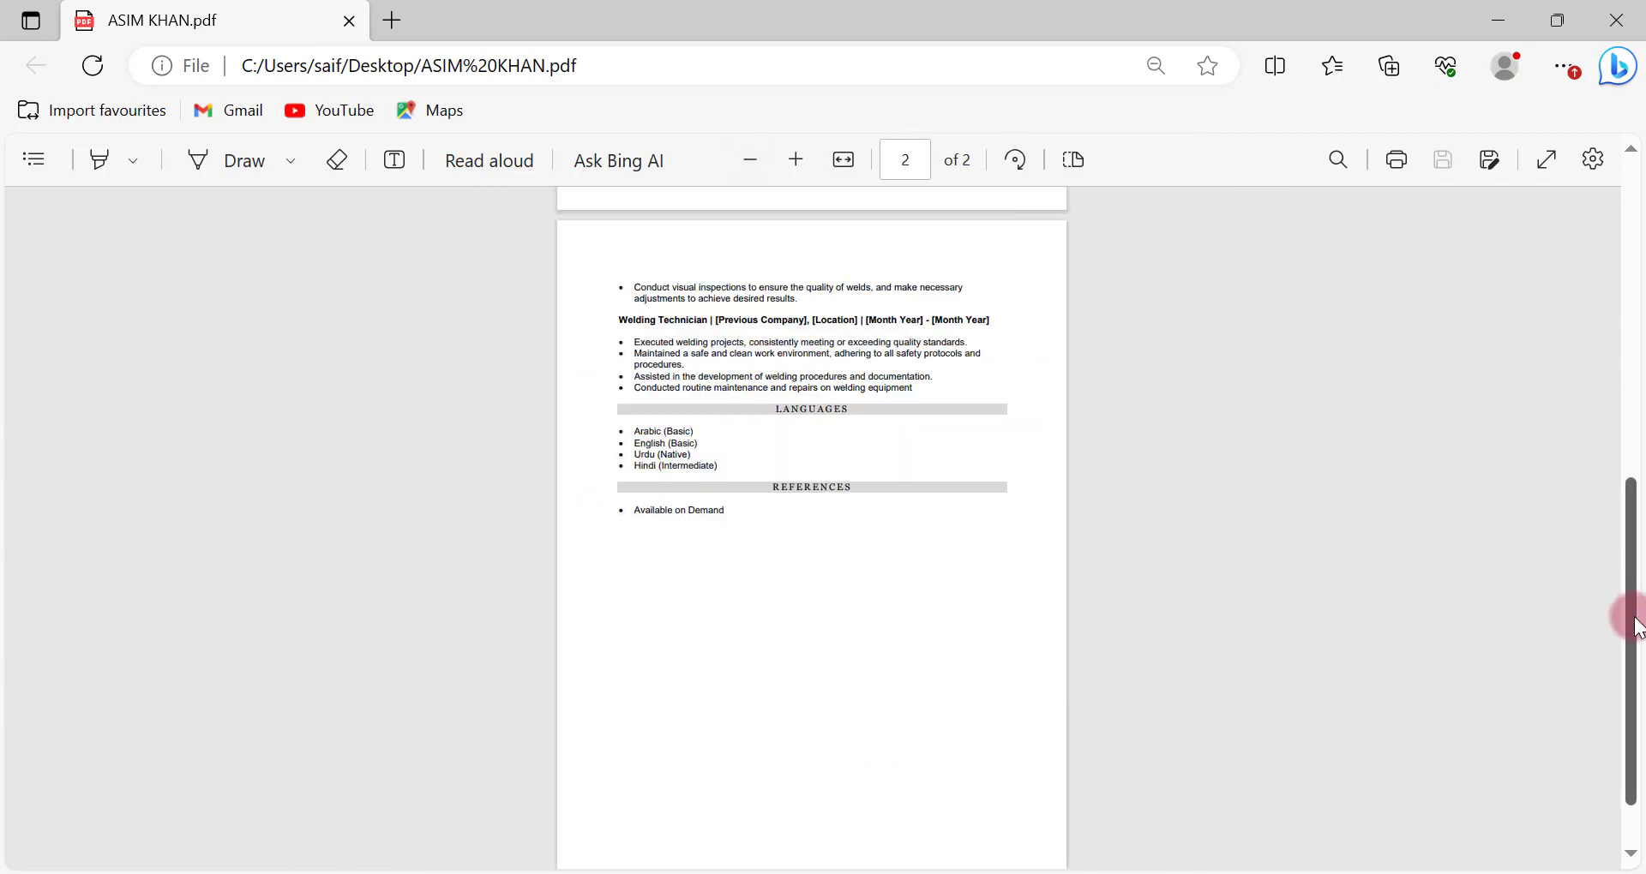